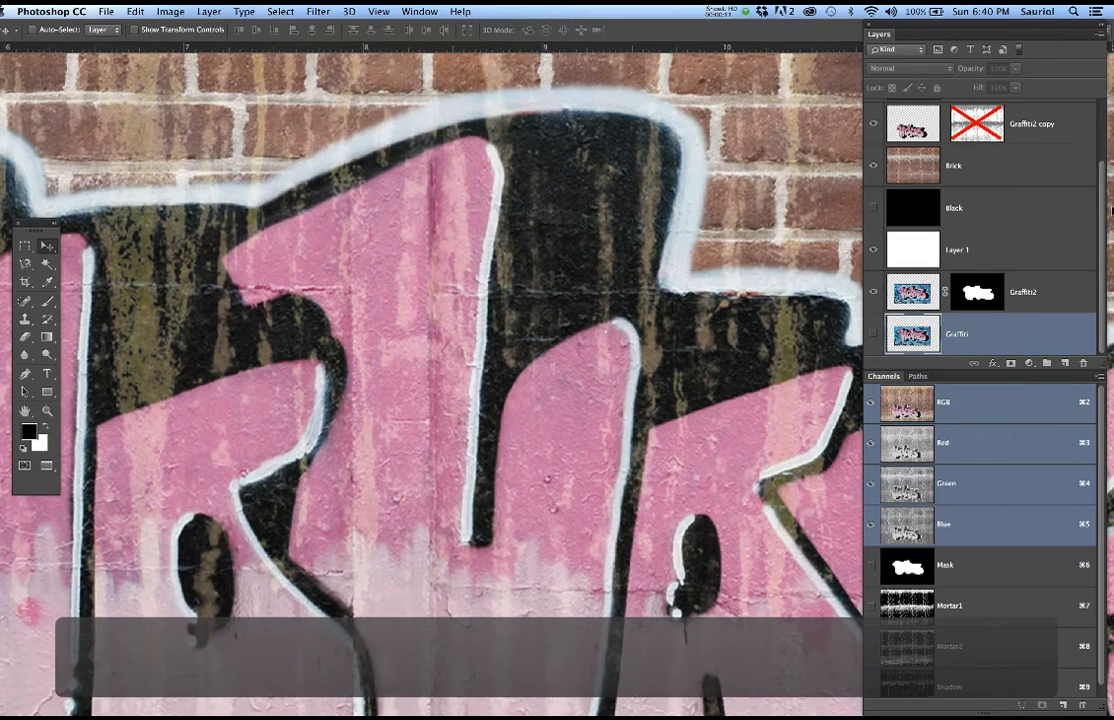
Enable the Graffiti2 copy layer's mask to preview the mortar lines, and disable it again
{"action": "scroll", "coordinate": [1100, 204], "scroll_direction": "up", "scroll_amount": 2}
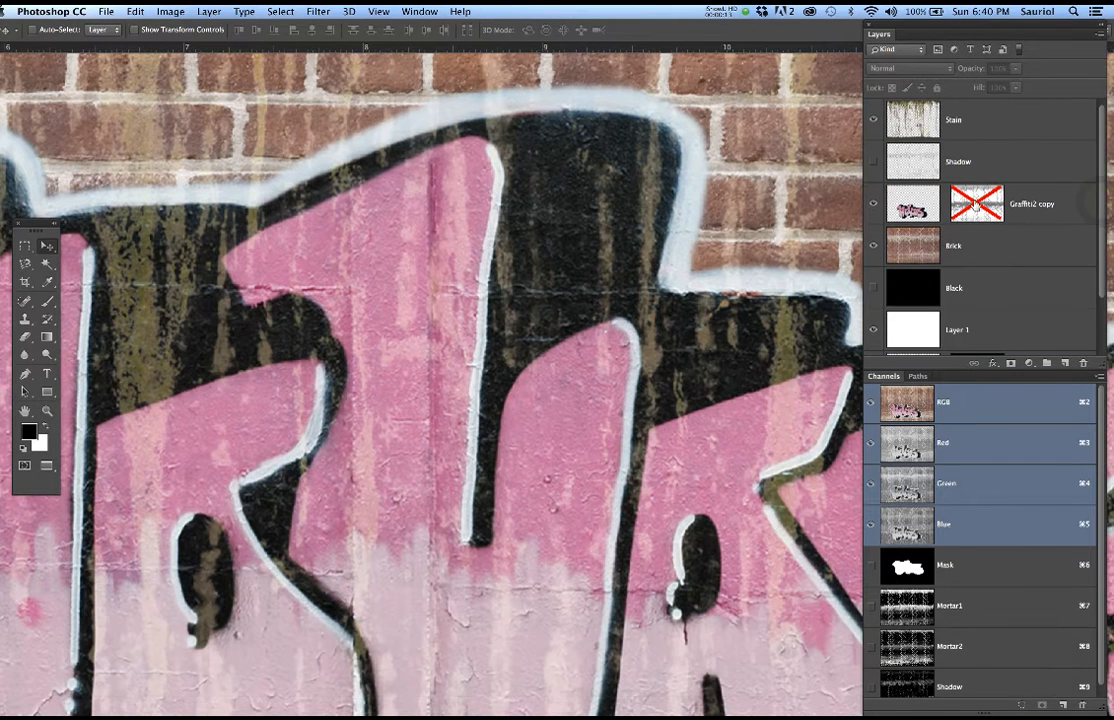
{"action": "right_click", "coordinate": [973, 203]}
{"action": "left_click", "coordinate": [850, 209]}
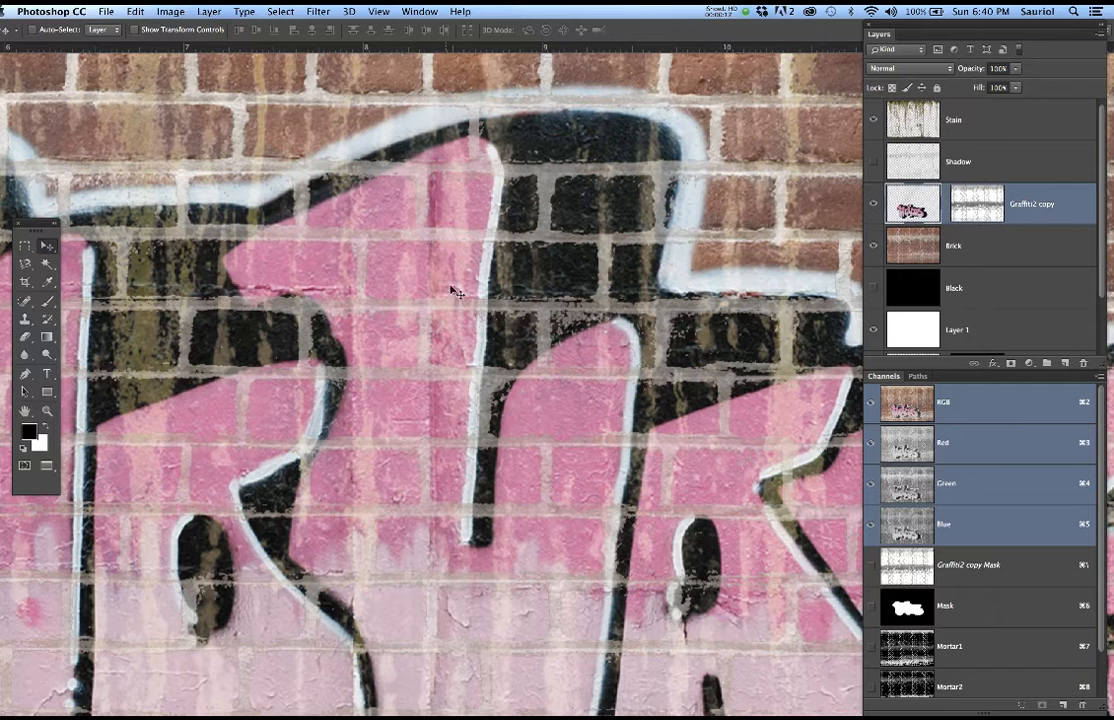
{"action": "right_click", "coordinate": [981, 201]}
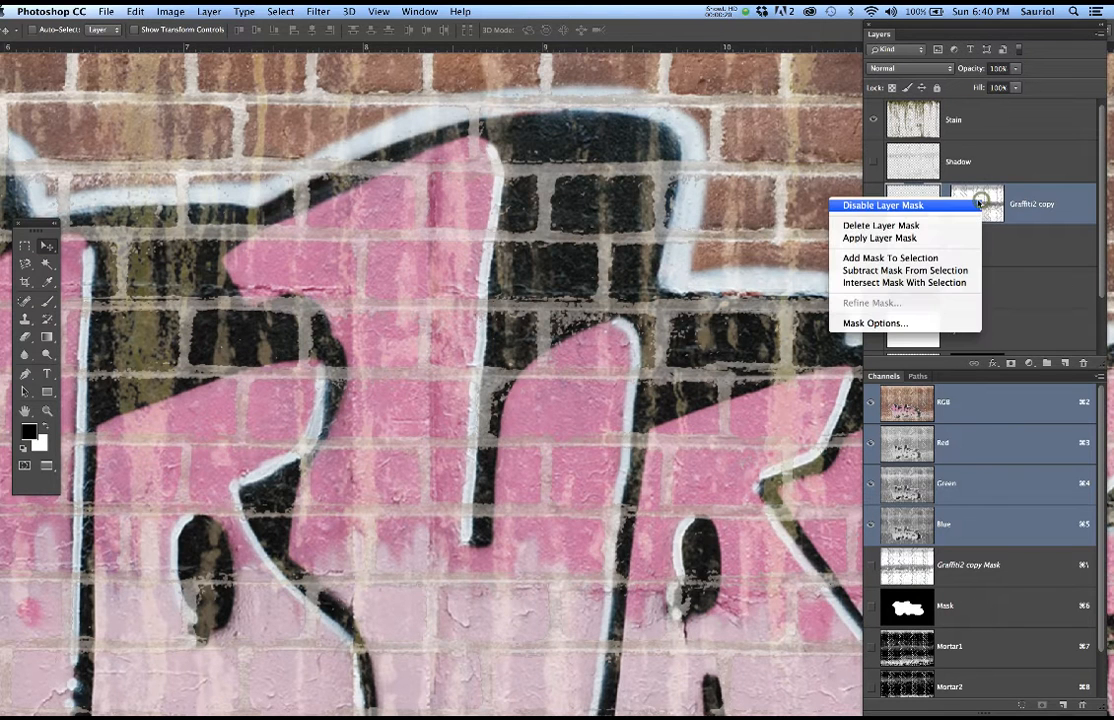
{"action": "left_click", "coordinate": [893, 206]}
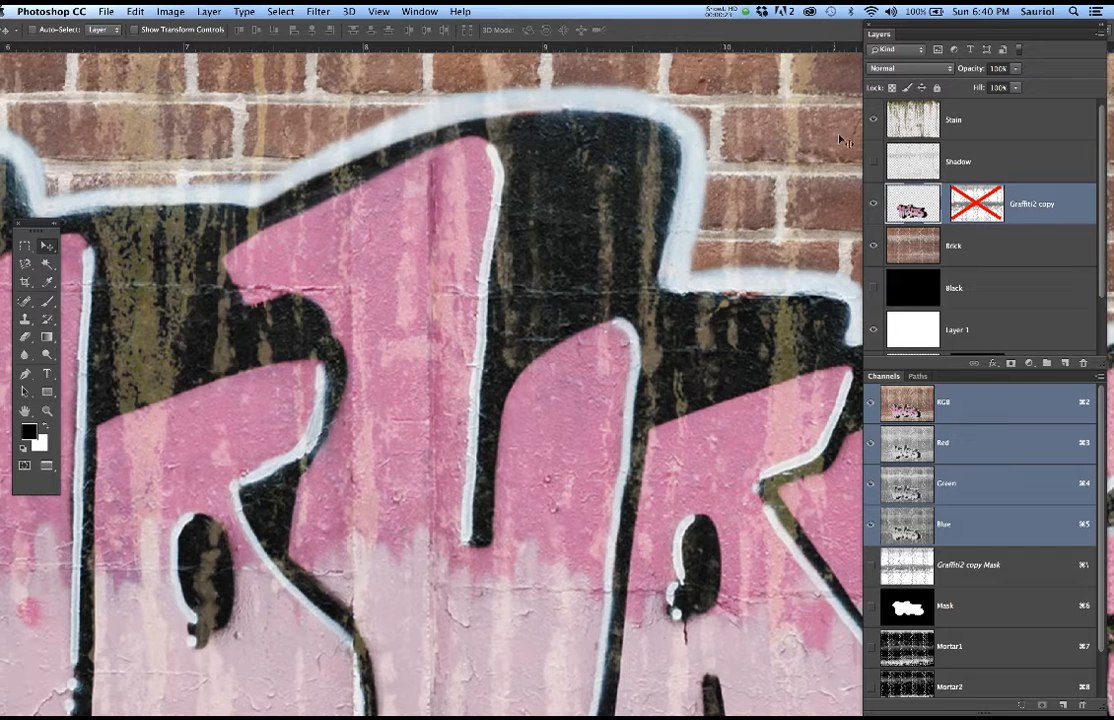
Hide the Stain layer and activate the Clone Stamp tool for the pink letter's upper stem
{"action": "left_click", "coordinate": [874, 121]}
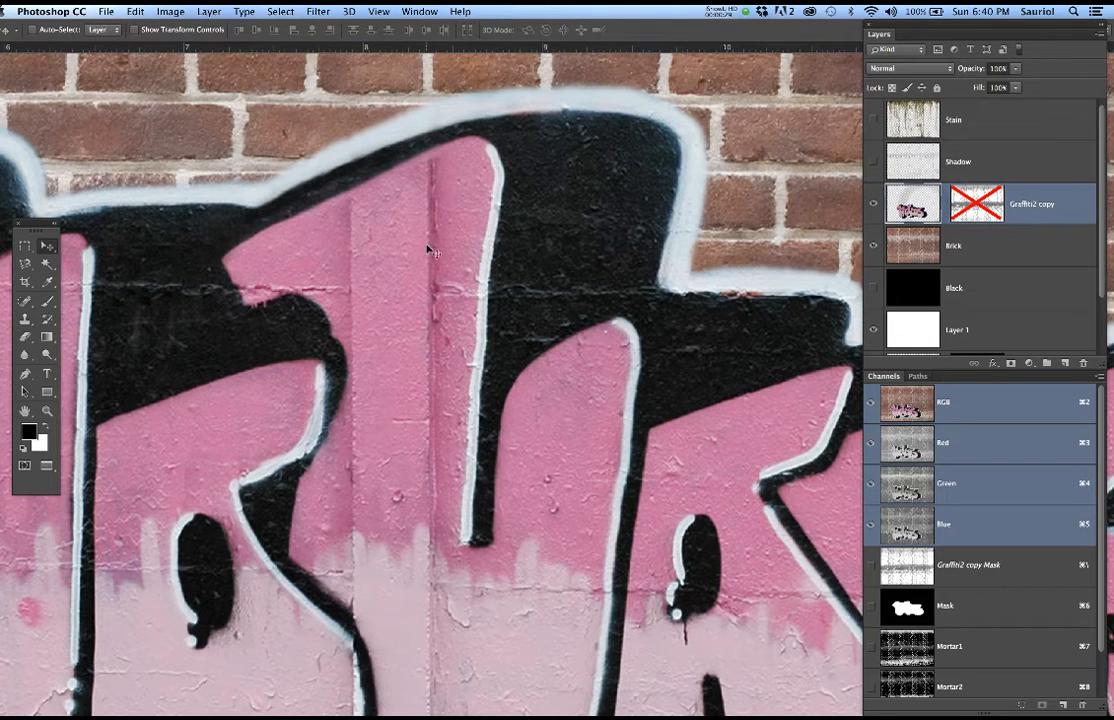
{"action": "scroll", "coordinate": [395, 202], "scroll_direction": "up", "scroll_amount": 3}
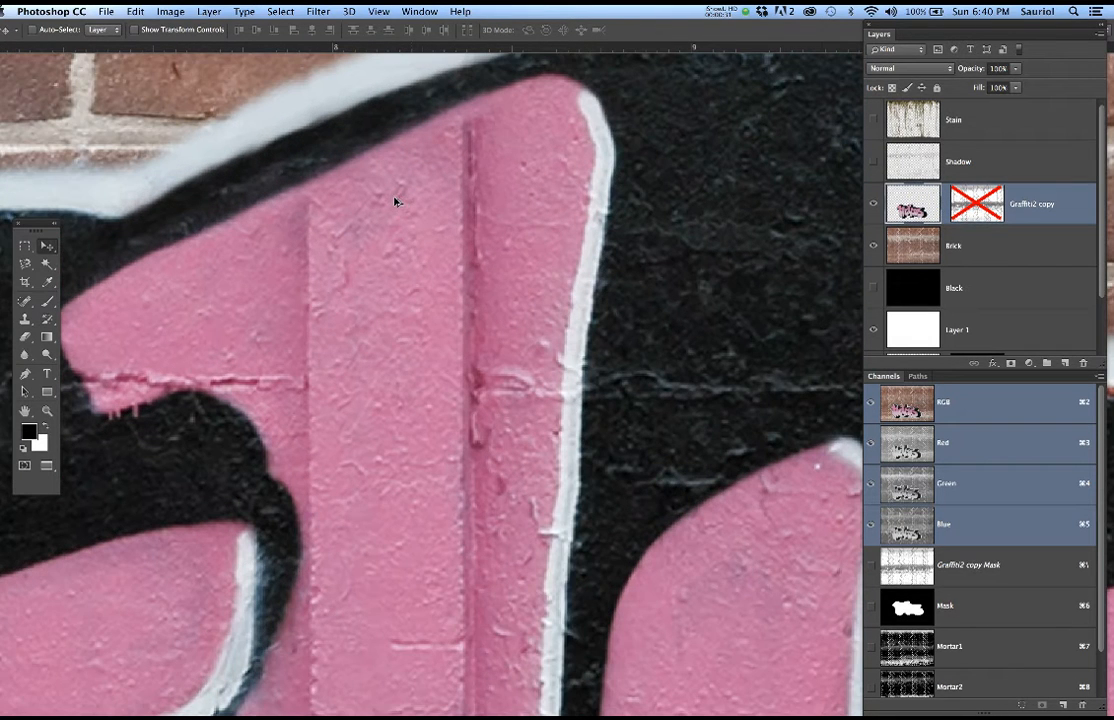
{"action": "key", "text": "s"}
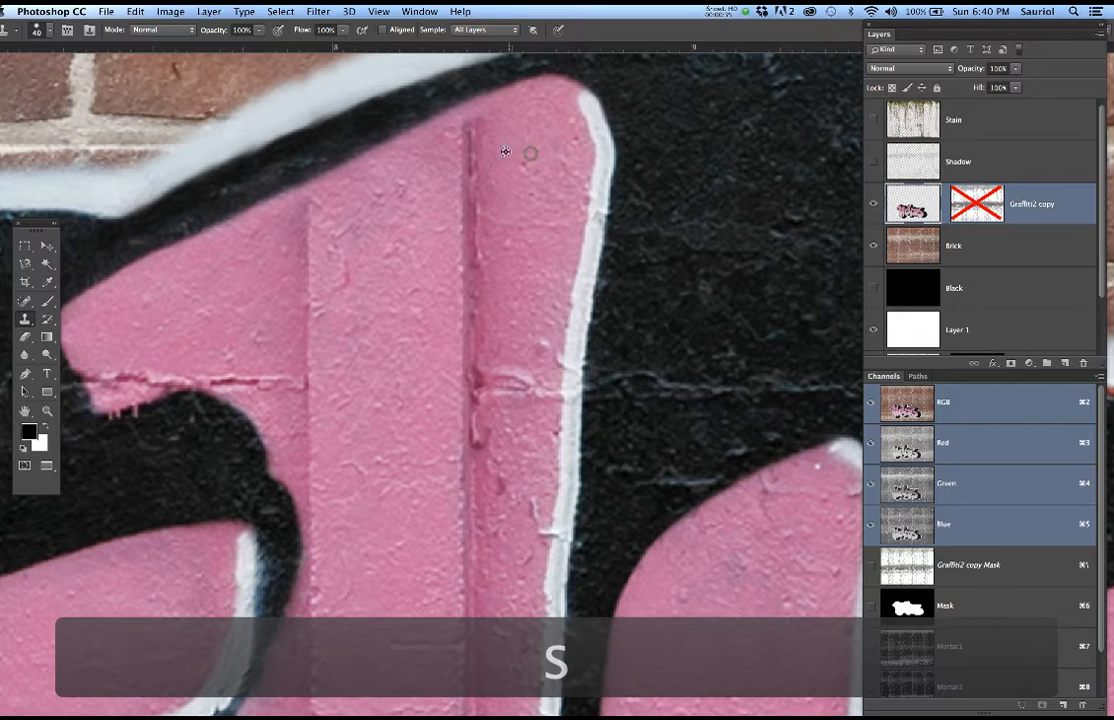
Try to clone out the right vertical seam in the pink stem with the 40 px brush
{"action": "left_click", "coordinate": [465, 142]}
{"action": "left_click", "coordinate": [465, 150]}
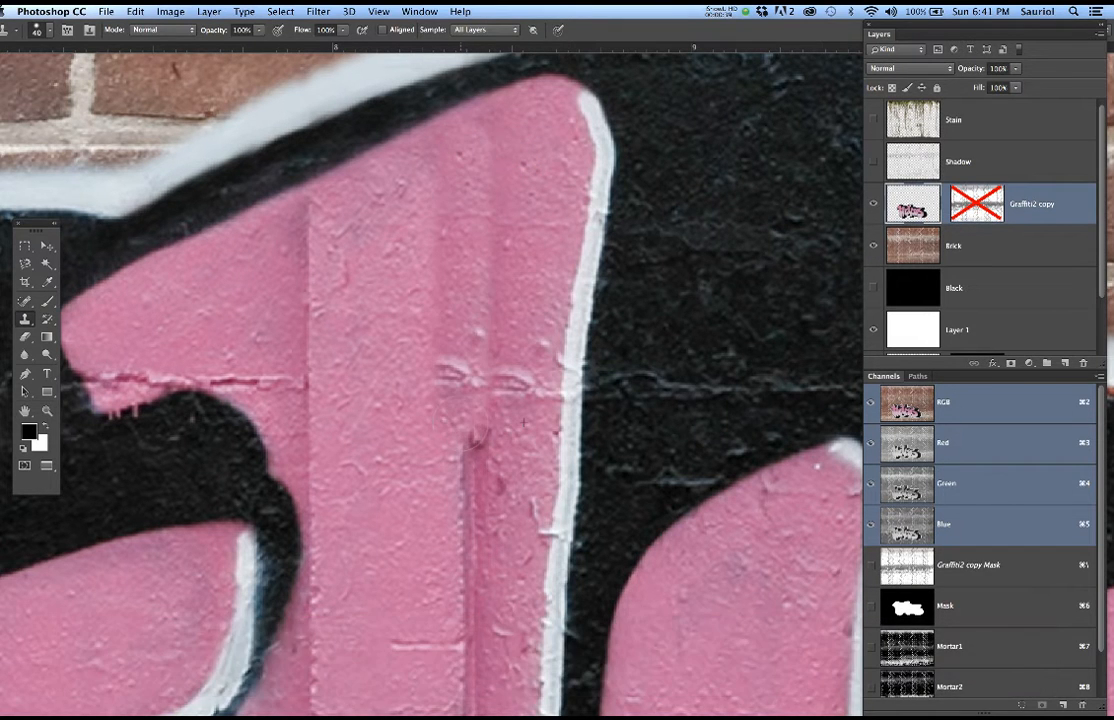
{"action": "key", "text": "super+z"}
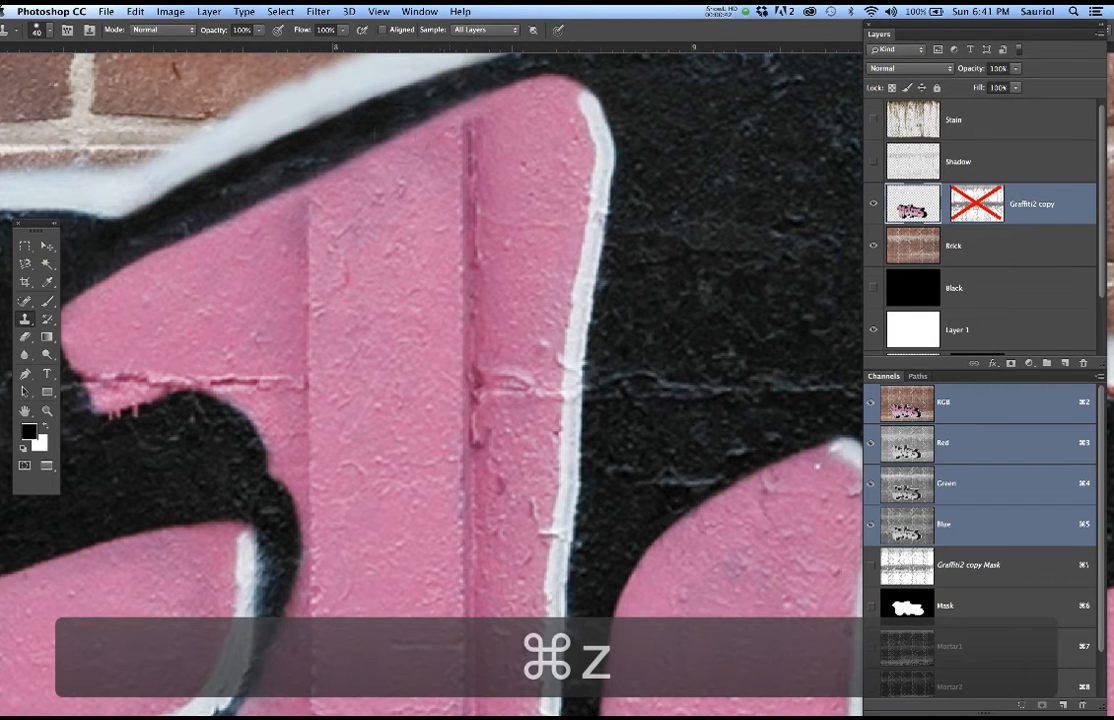
Soften the clone brush to about 10% hardness and enlarge it to 50 px
{"action": "right_click", "coordinate": [440, 287]}
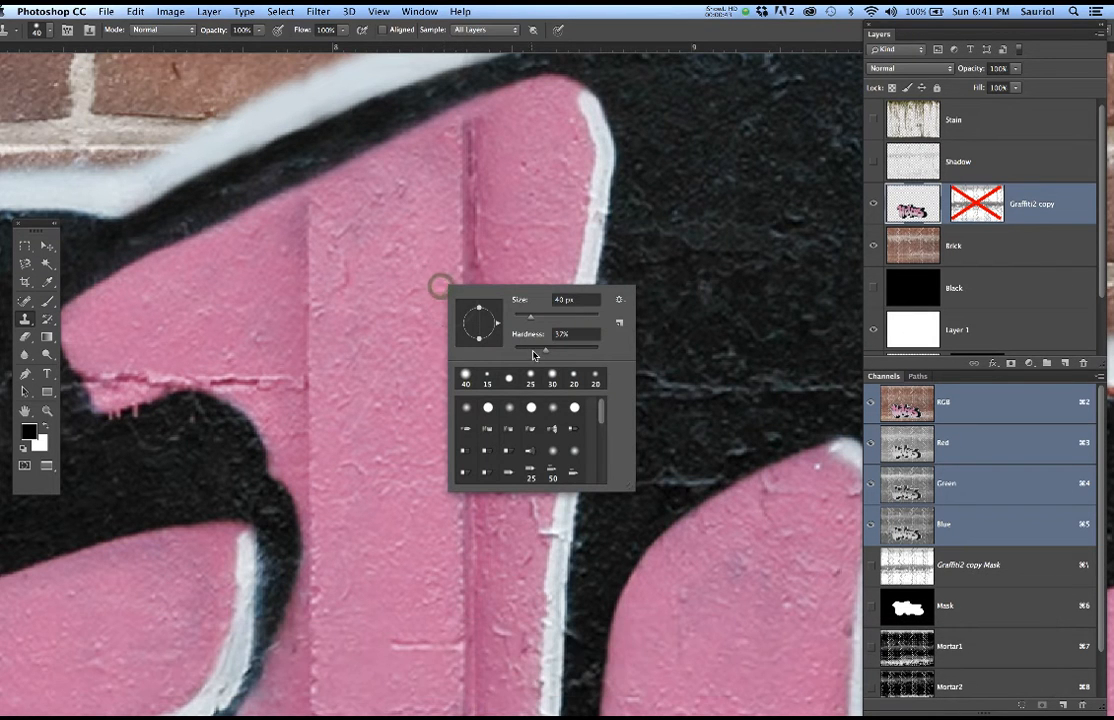
{"action": "left_click_drag", "start_coordinate": [546, 354], "coordinate": [530, 355]}
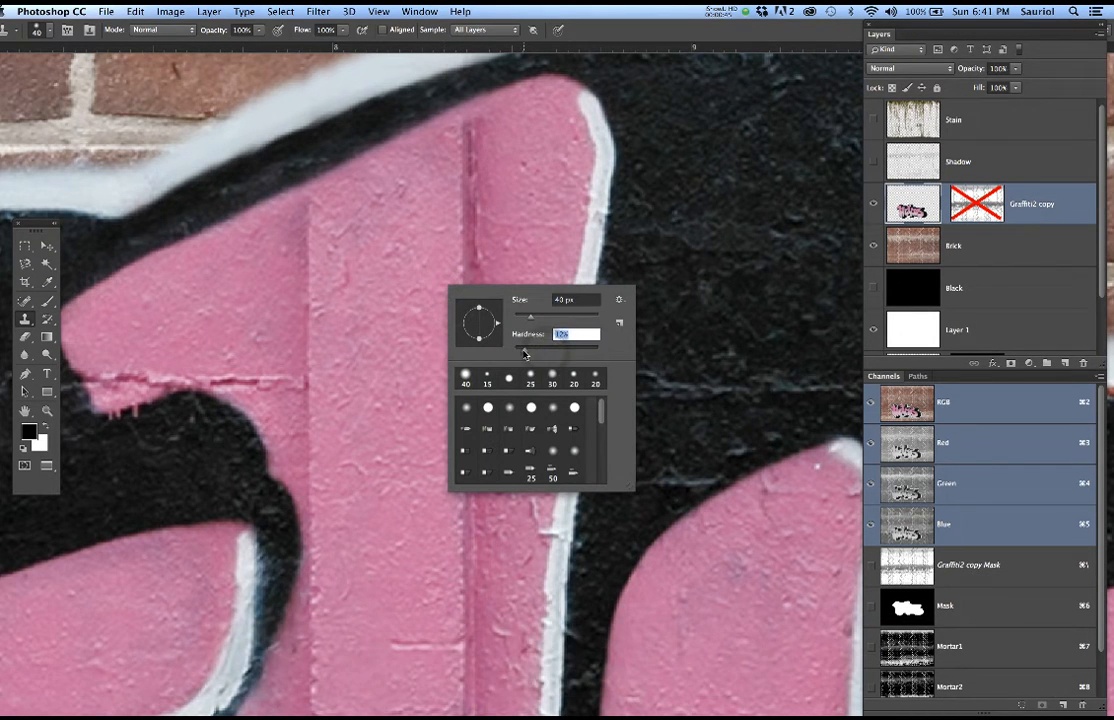
{"action": "key", "text": "Return"}
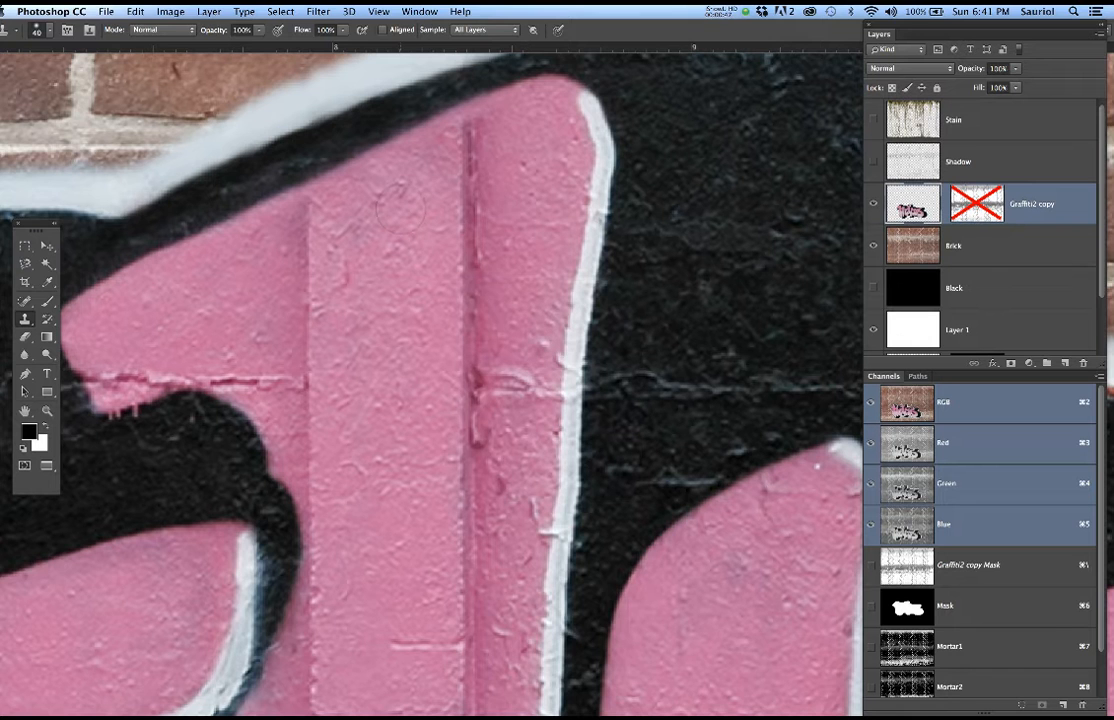
{"action": "key", "text": "bracketright"}
{"action": "key", "text": "bracketright"}
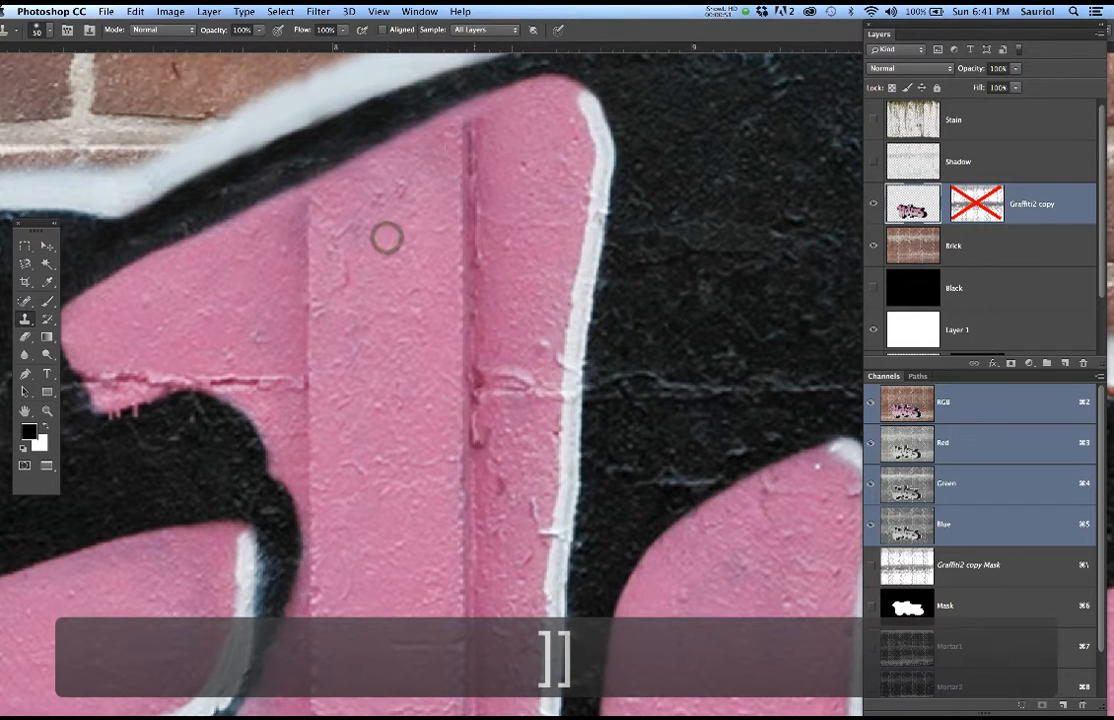
Clone clean pink texture over the right vertical seam in the upper part of the letter's stem
{"action": "left_click_drag", "start_coordinate": [473, 180], "coordinate": [473, 530]}
{"action": "key", "text": "bracketright"}
{"action": "key", "text": "bracketright"}
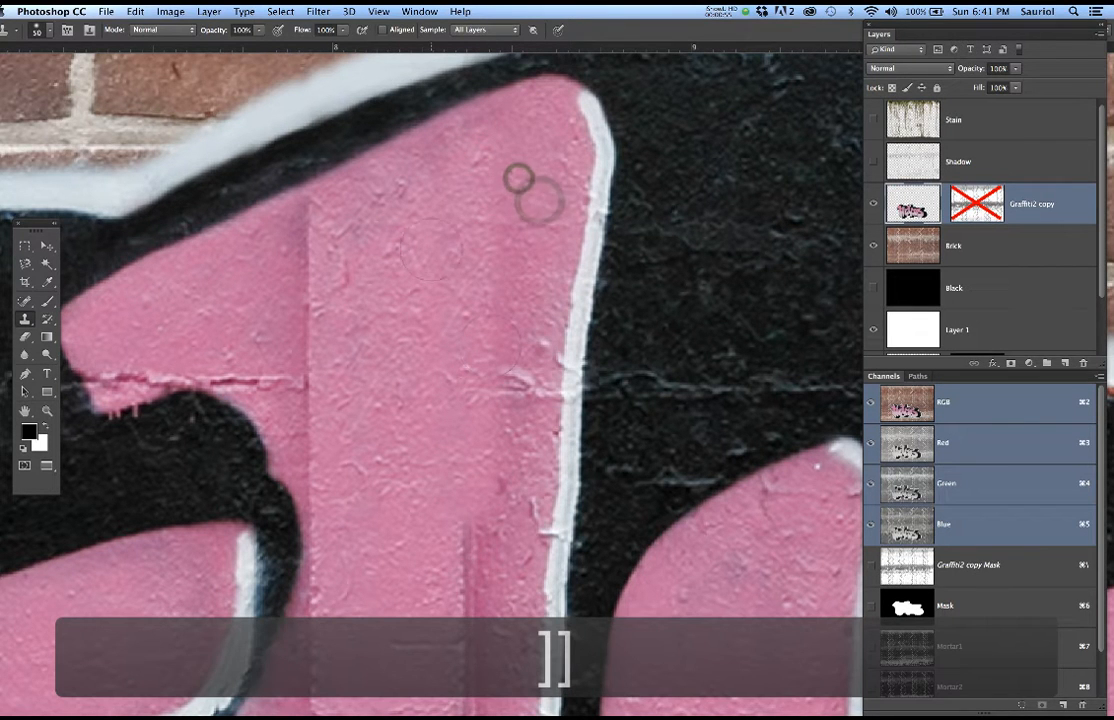
{"action": "key", "text": "bracketright"}
{"action": "key", "text": "bracketright"}
Clone out the left vertical seam in the upper pink stem, undoing any bad stroke
{"action": "left_click_drag", "start_coordinate": [316, 240], "coordinate": [291, 516]}
{"action": "key", "text": "super+z"}
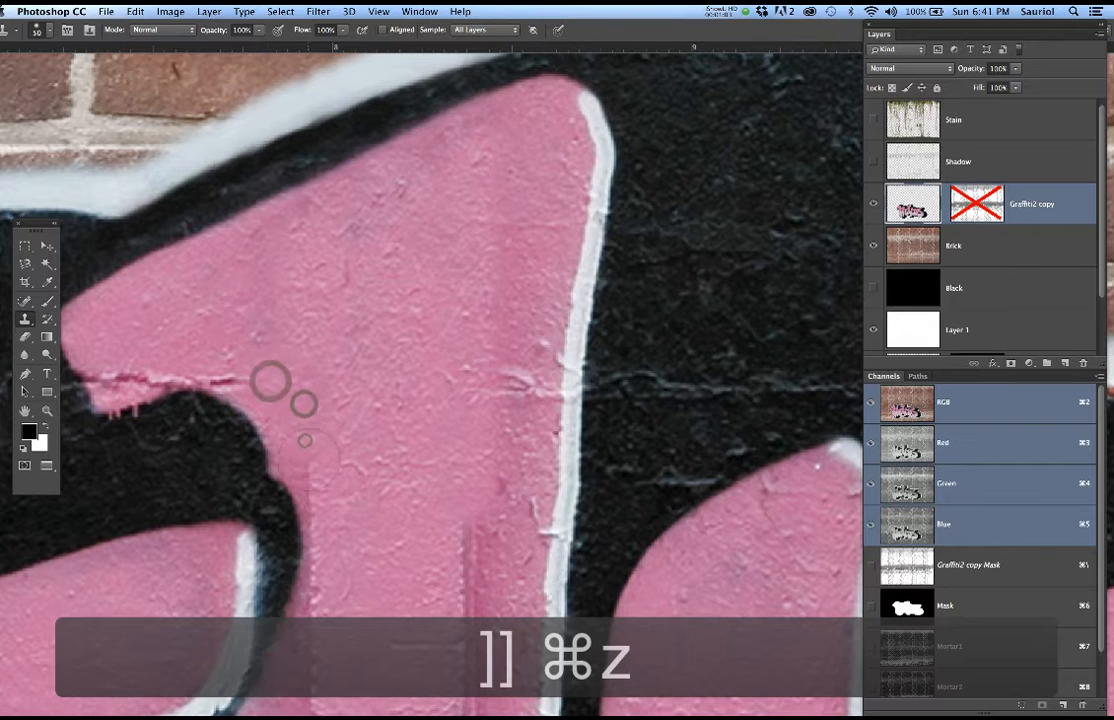
{"action": "left_click", "coordinate": [315, 477]}
Clone over the horizontal crack running across the pink letter's pointed left arm
{"action": "left_click", "coordinate": [247, 370]}
{"action": "left_click", "coordinate": [242, 367]}
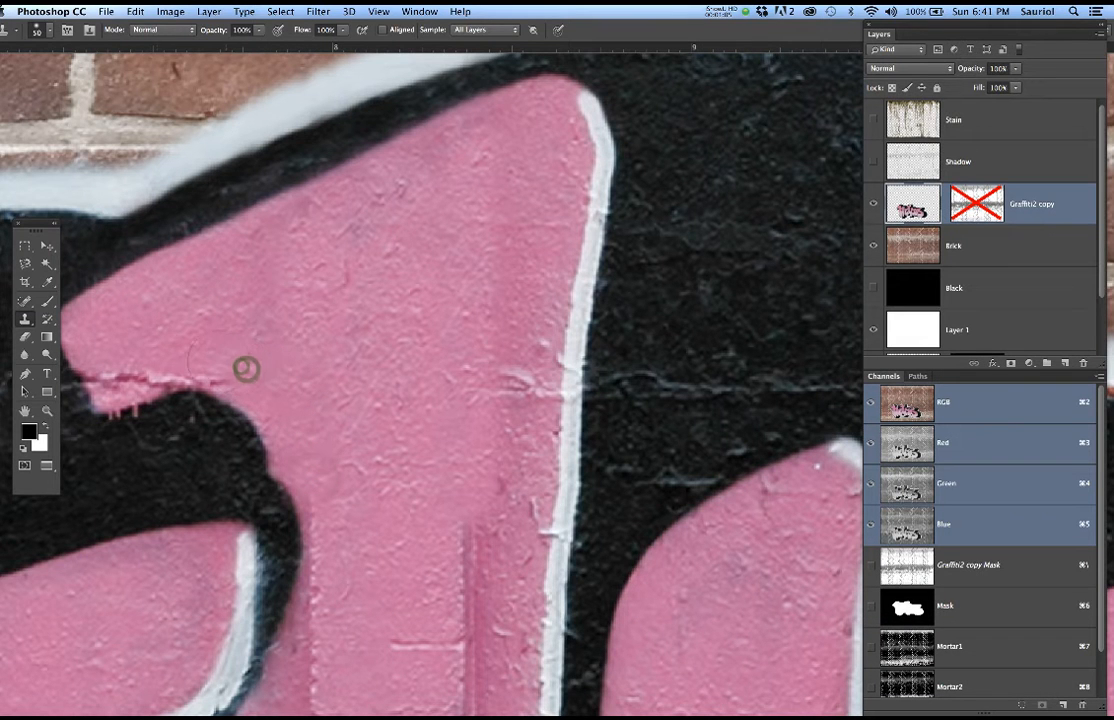
{"action": "left_click", "coordinate": [131, 363]}
{"action": "left_click", "coordinate": [122, 371]}
{"action": "left_click", "coordinate": [152, 362]}
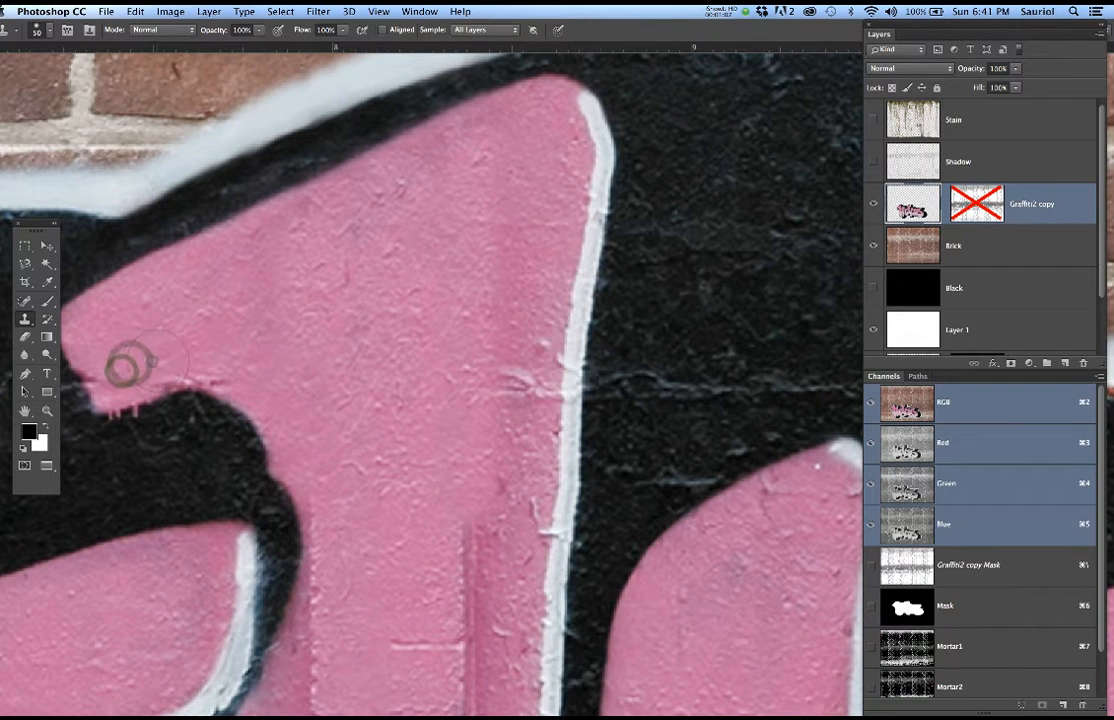
Reduce the clone brush to 20 px and remove the crack remnants along the left arm's black edge
{"action": "key", "text": "bracketleft"}
{"action": "key", "text": "bracketleft"}
{"action": "key", "text": "bracketleft"}
{"action": "key", "text": "bracketleft"}
{"action": "key", "text": "bracketleft"}
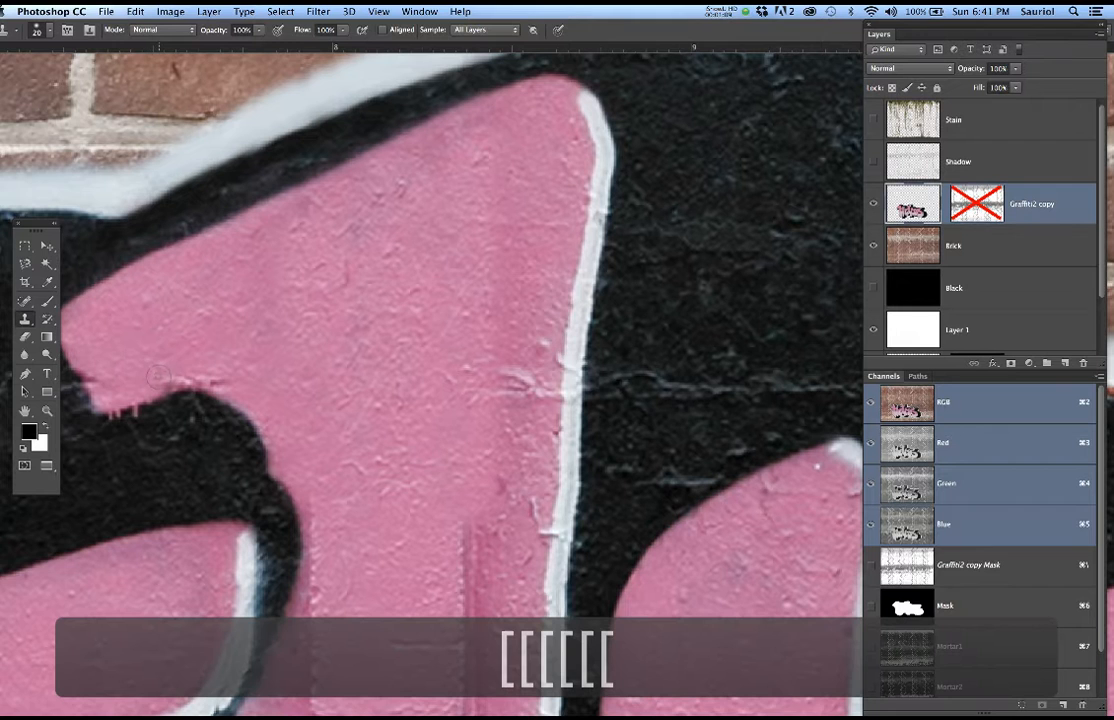
{"action": "left_click", "coordinate": [93, 376]}
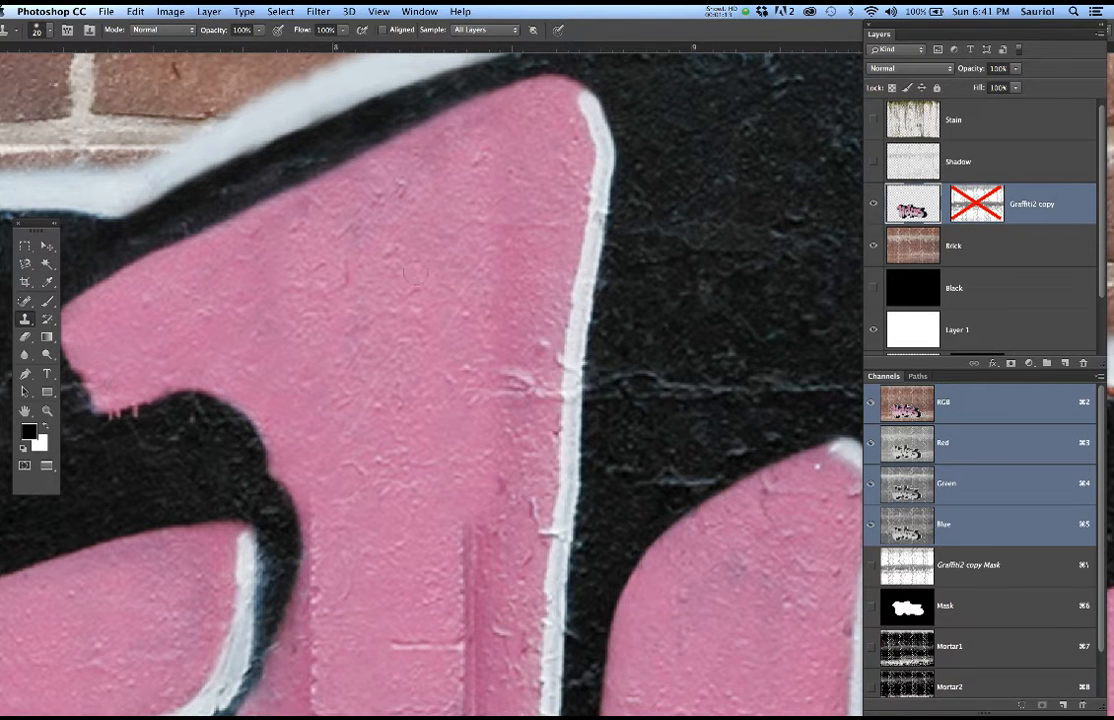
Set the clone brush to 80 px with 20% flow and blend the uneven pink tones, undoing the dark smudge
{"action": "key", "text": "bracketright"}
{"action": "key", "text": "bracketright"}
{"action": "key", "text": "bracketright"}
{"action": "key", "text": "bracketright"}
{"action": "key", "text": "bracketright"}
{"action": "key", "text": "bracketright"}
{"action": "key", "text": "bracketright"}
{"action": "key", "text": "bracketright"}
{"action": "key", "text": "bracketright"}
{"action": "type", "text": "20"}
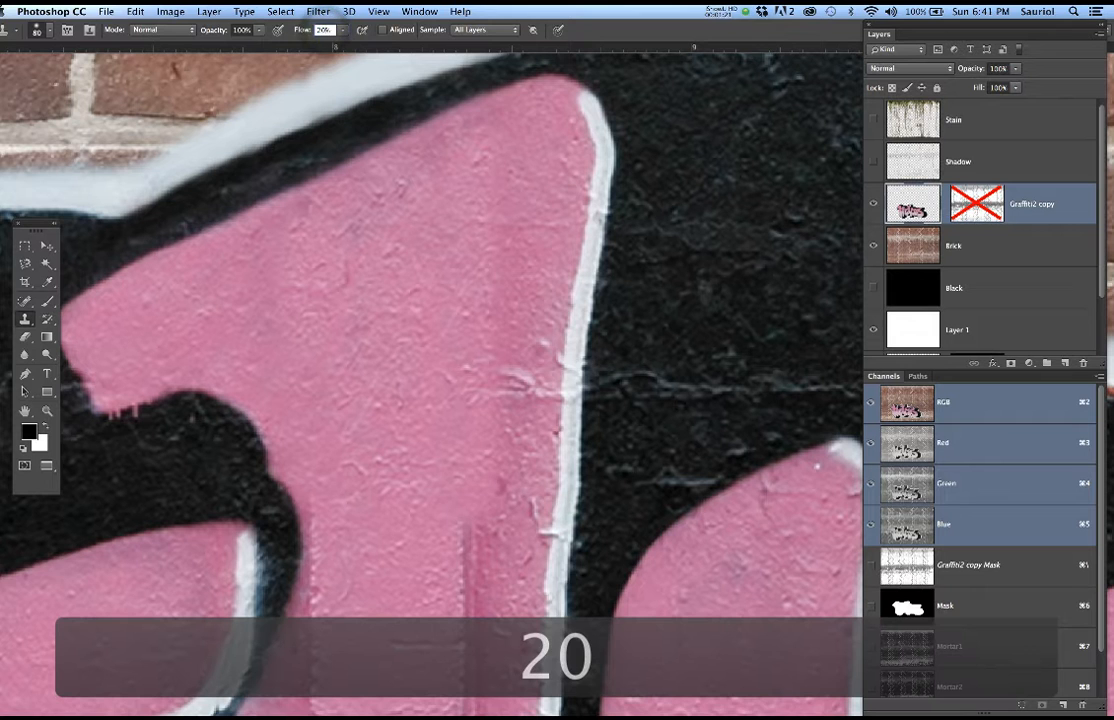
{"action": "left_click_drag", "start_coordinate": [436, 268], "coordinate": [436, 290]}
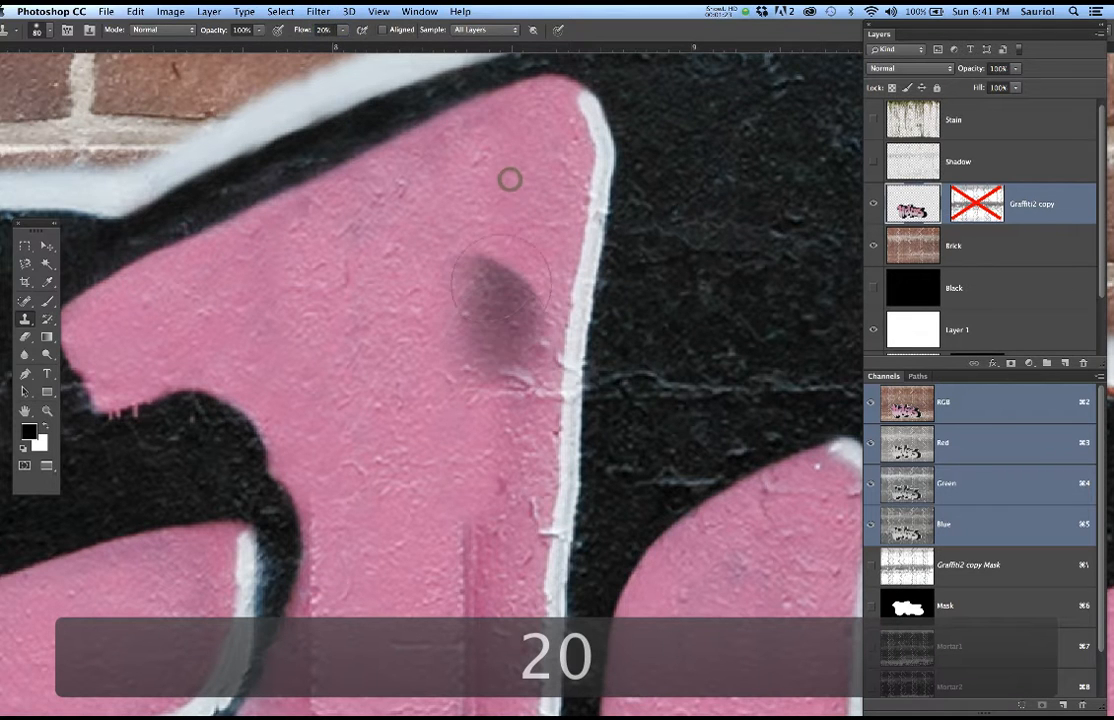
{"action": "key", "text": "super+z"}
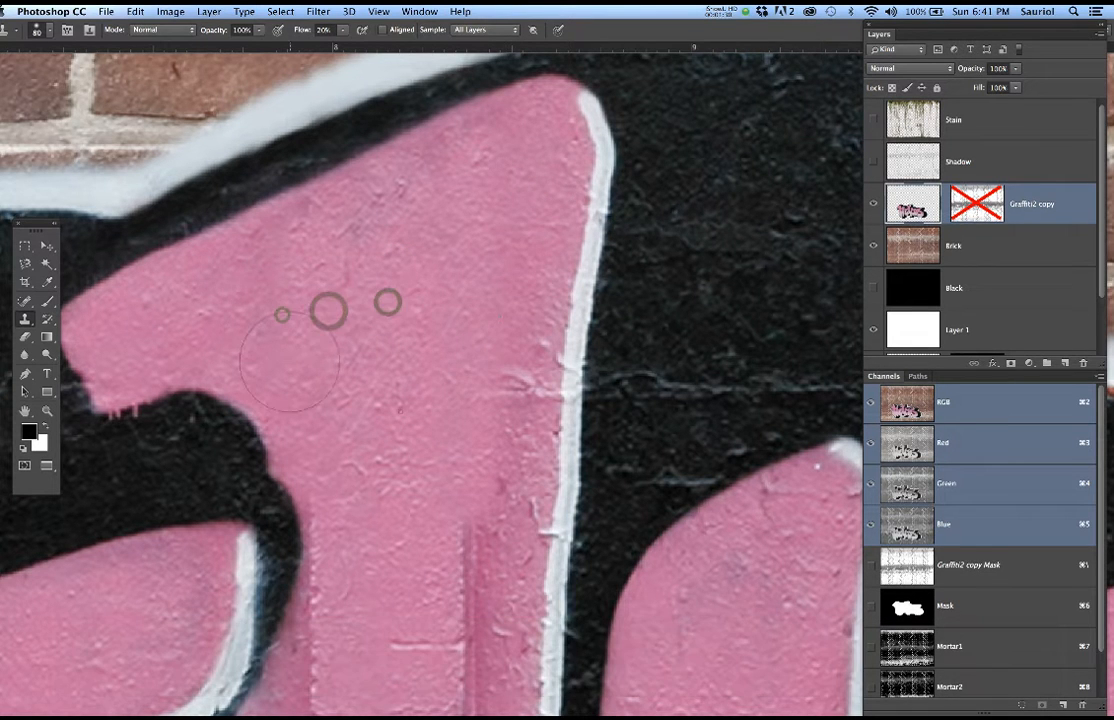
Restore the flow to 100% and clone out the vertical seams in the lower dark pink area, reducing the brush to 45 px
{"action": "left_click_drag", "start_coordinate": [411, 259], "coordinate": [377, 21]}
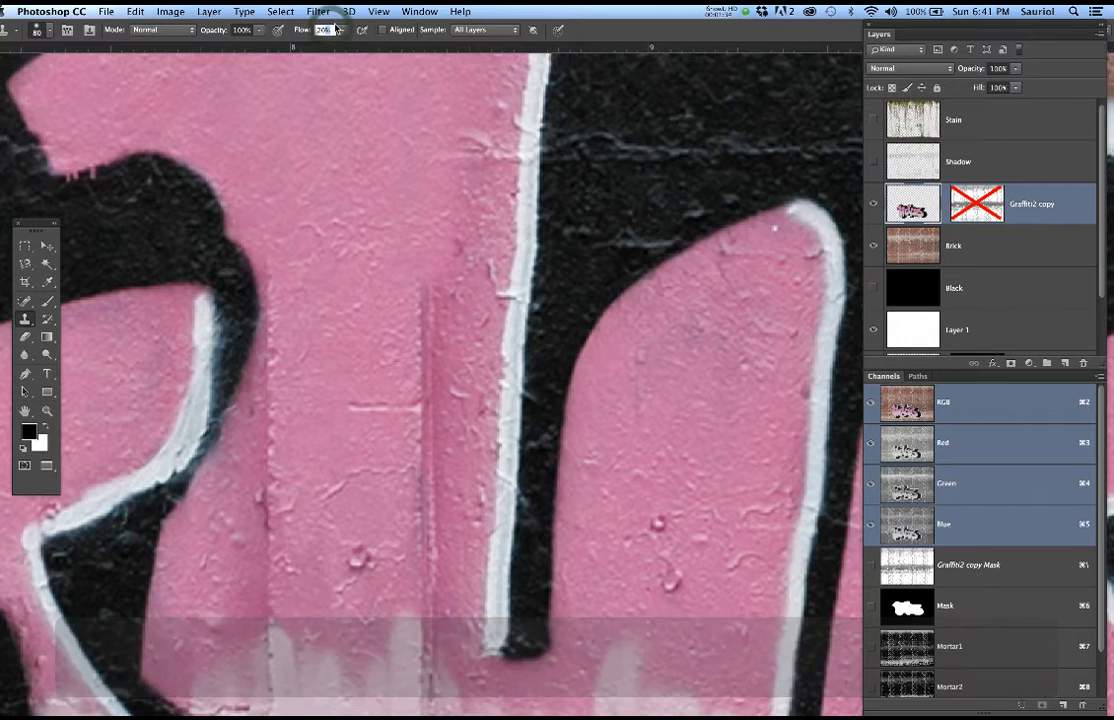
{"action": "type", "text": "100"}
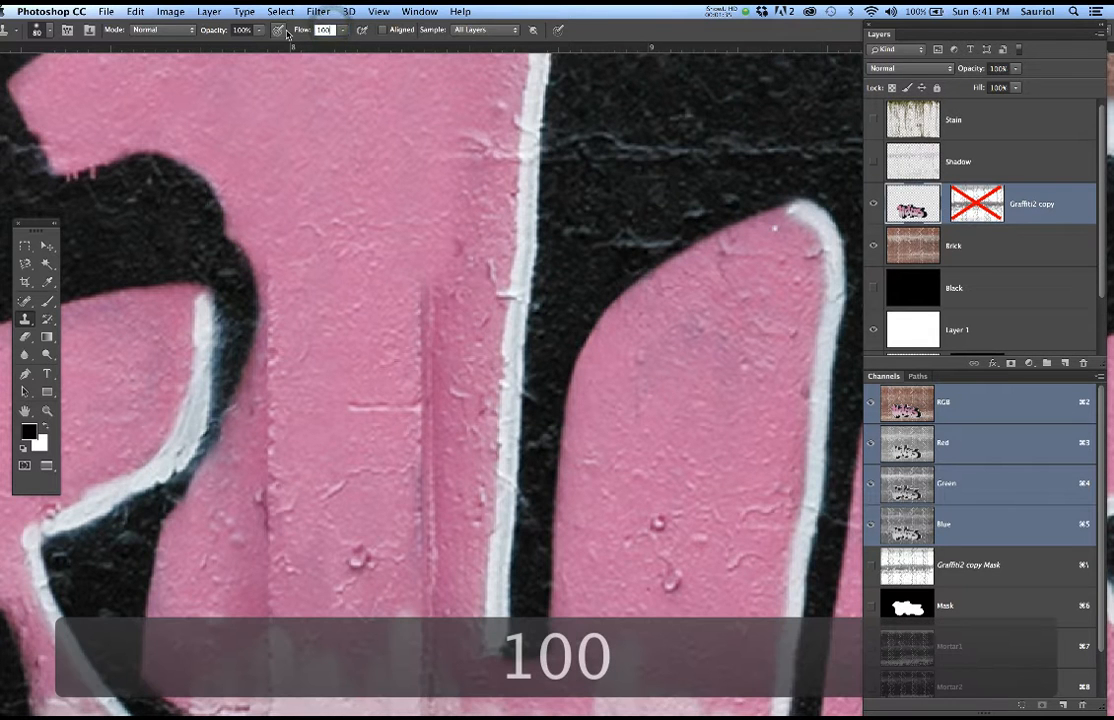
{"action": "mouse_move", "coordinate": [438, 285]}
{"action": "left_mouse_down"}
{"action": "mouse_move", "coordinate": [428, 500]}
{"action": "mouse_move", "coordinate": [423, 461]}
{"action": "mouse_move", "coordinate": [452, 346]}
{"action": "left_mouse_up"}
{"action": "key", "text": "bracketleft"}
{"action": "key", "text": "bracketleft"}
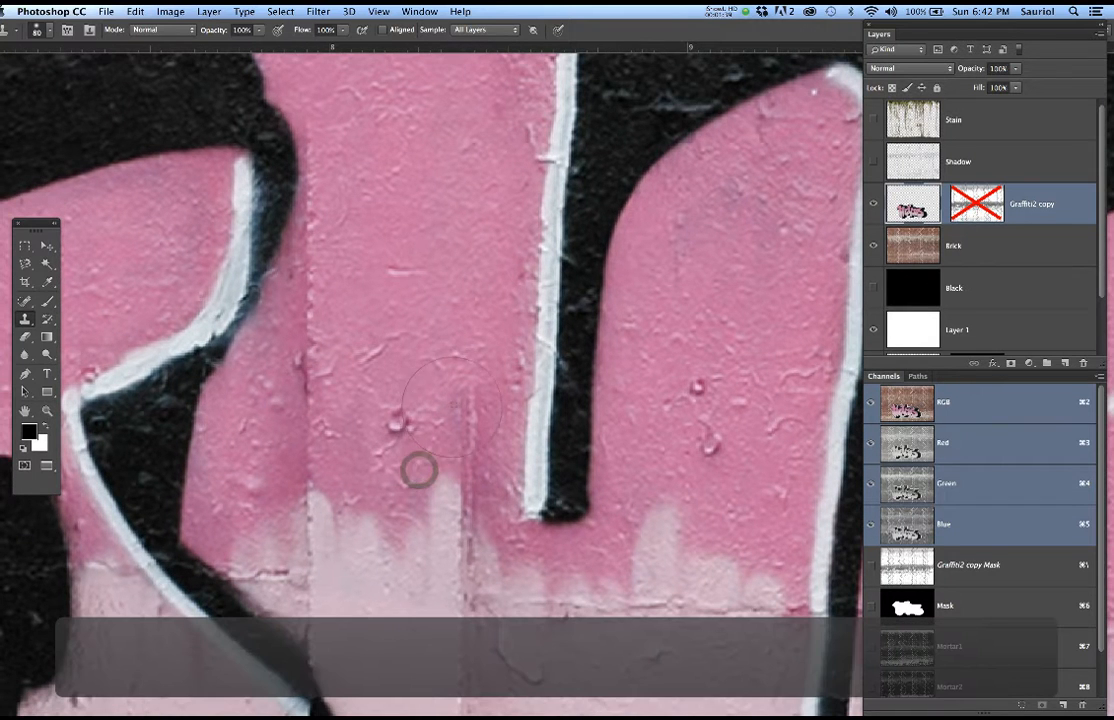
{"action": "key", "text": "bracketleft"}
{"action": "key", "text": "bracketleft"}
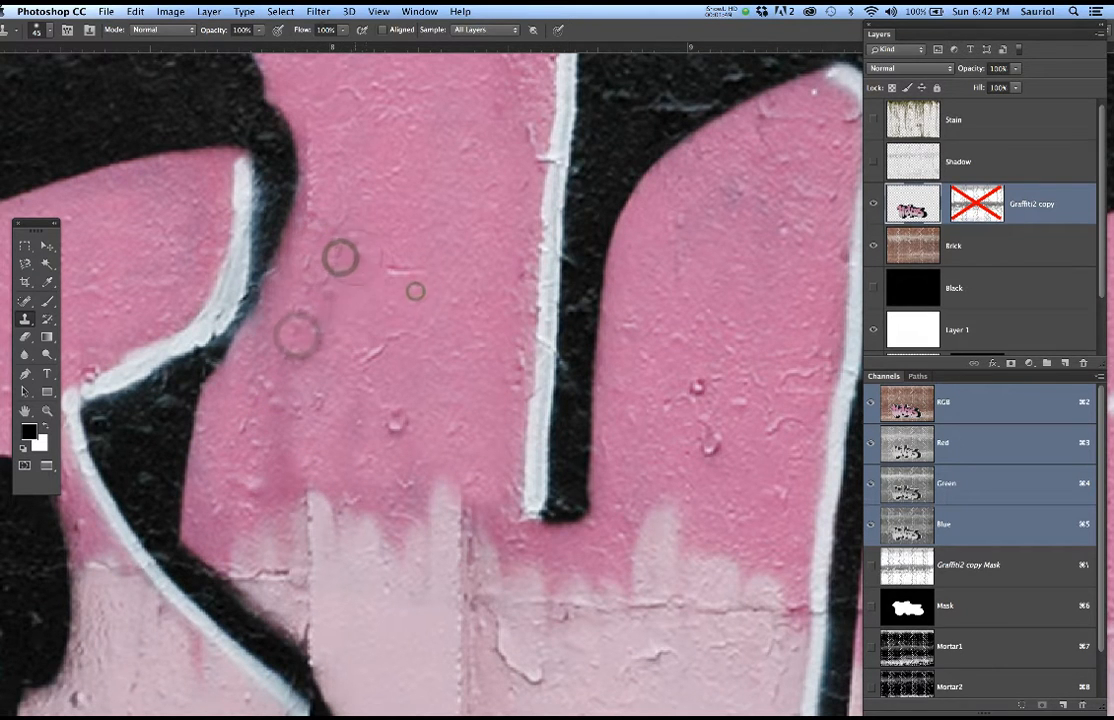
Clone away the paint bump and darker patches in the lower dark pink area, resampling from nearby clean texture
{"action": "left_click", "coordinate": [390, 416]}
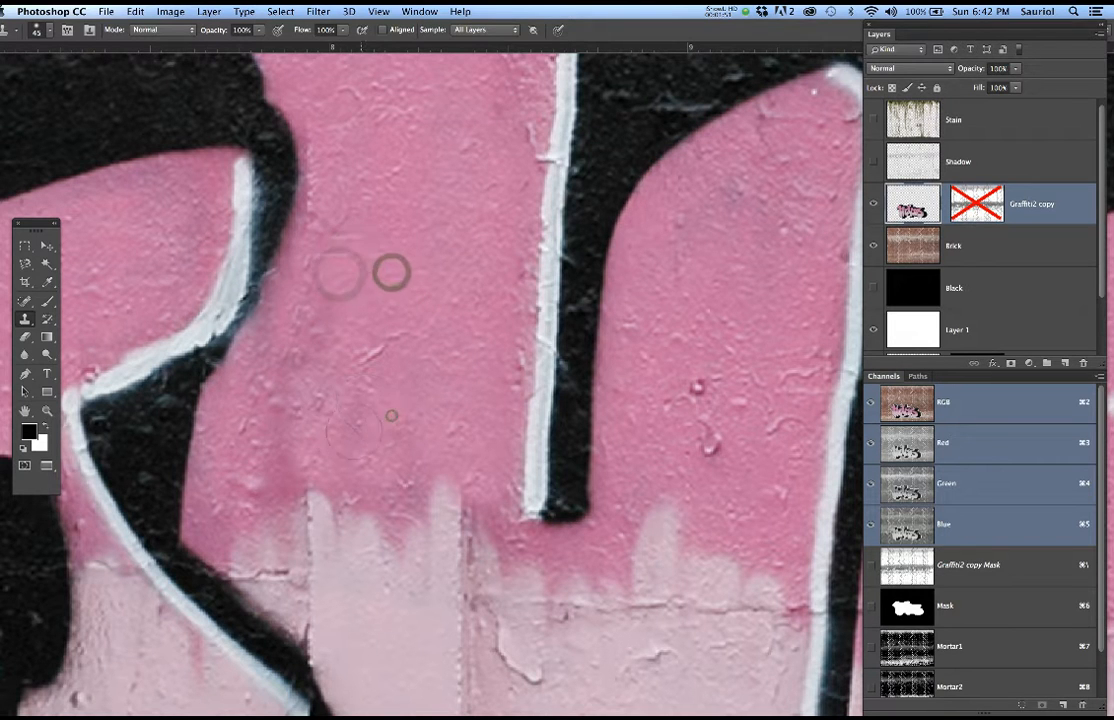
{"action": "left_click", "coordinate": [298, 452]}
{"action": "left_click", "coordinate": [274, 461]}
{"action": "left_click", "coordinate": [244, 439], "text": "alt"}
{"action": "left_click", "coordinate": [305, 461]}
{"action": "left_click", "coordinate": [293, 361]}
{"action": "left_click", "coordinate": [319, 325], "text": "alt"}
{"action": "left_click", "coordinate": [288, 393]}
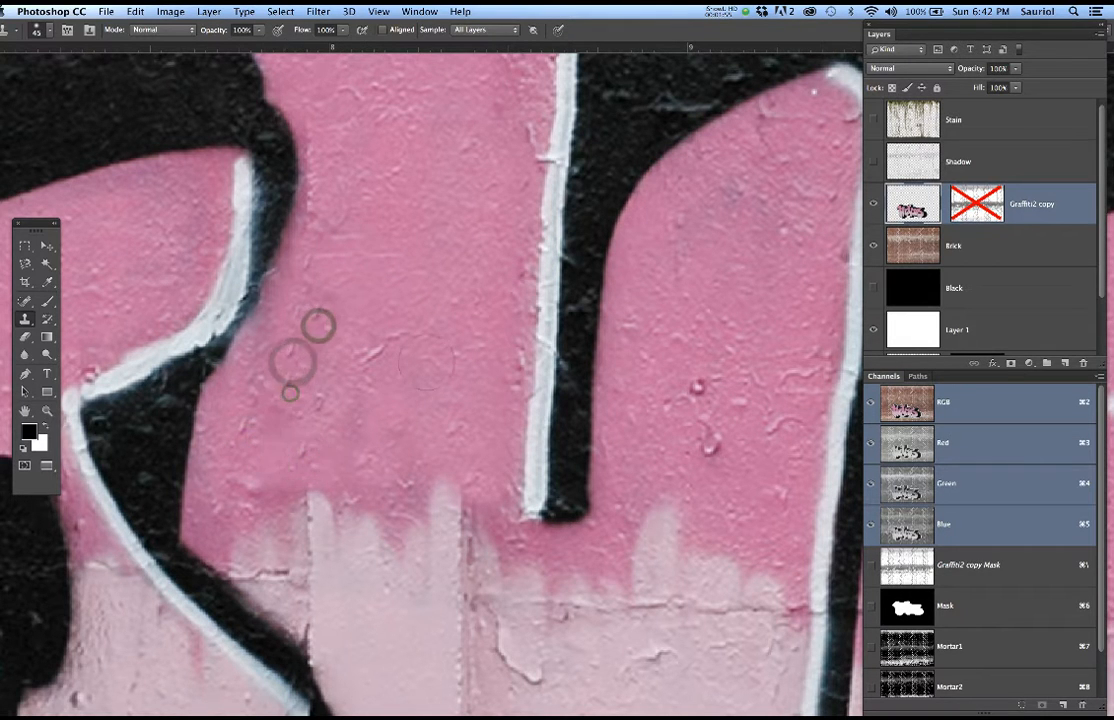
{"action": "left_click", "coordinate": [363, 402], "text": "alt"}
{"action": "left_click", "coordinate": [346, 427]}
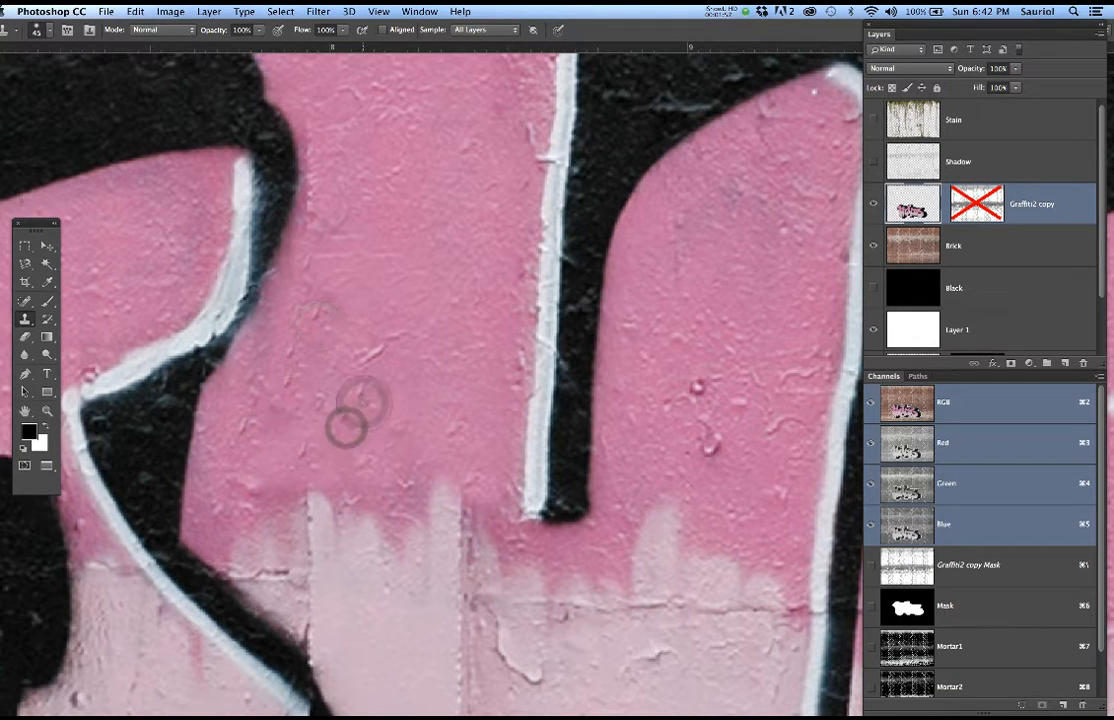
Check the retouched letter against the whole graffiti, and set the clone brush to 70 px with 20% flow
{"action": "scroll", "coordinate": [401, 403], "scroll_direction": "down", "scroll_amount": 2}
{"action": "scroll", "coordinate": [401, 403], "scroll_direction": "down", "scroll_amount": 3}
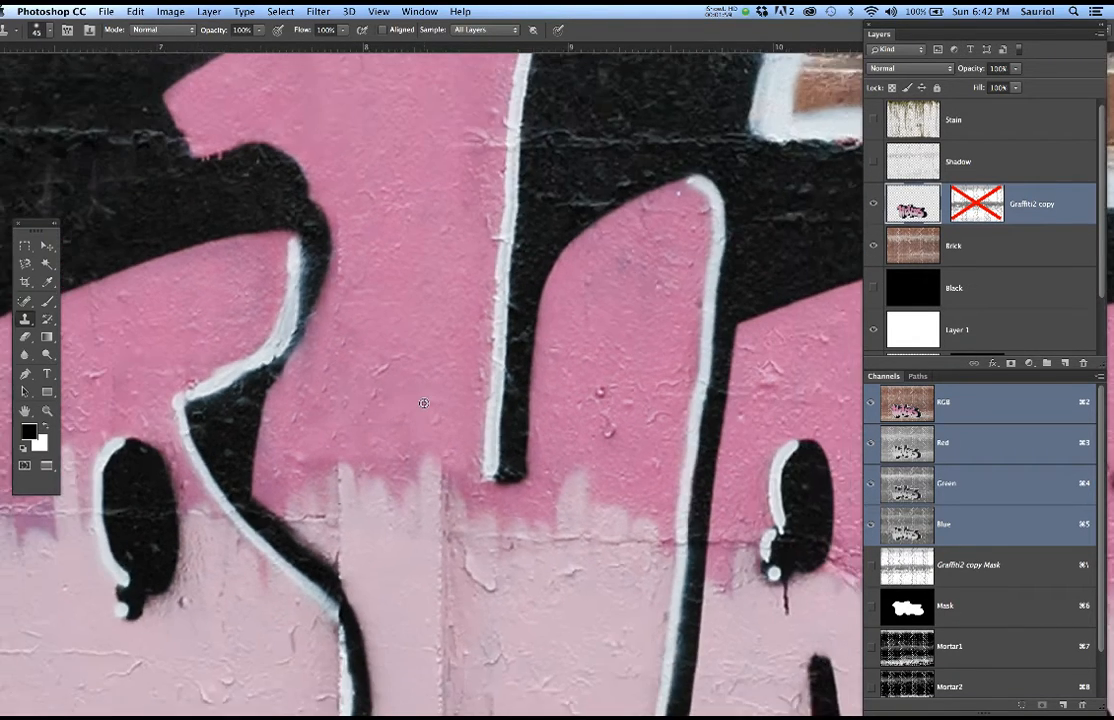
{"action": "scroll", "coordinate": [346, 424], "scroll_direction": "down", "scroll_amount": 2}
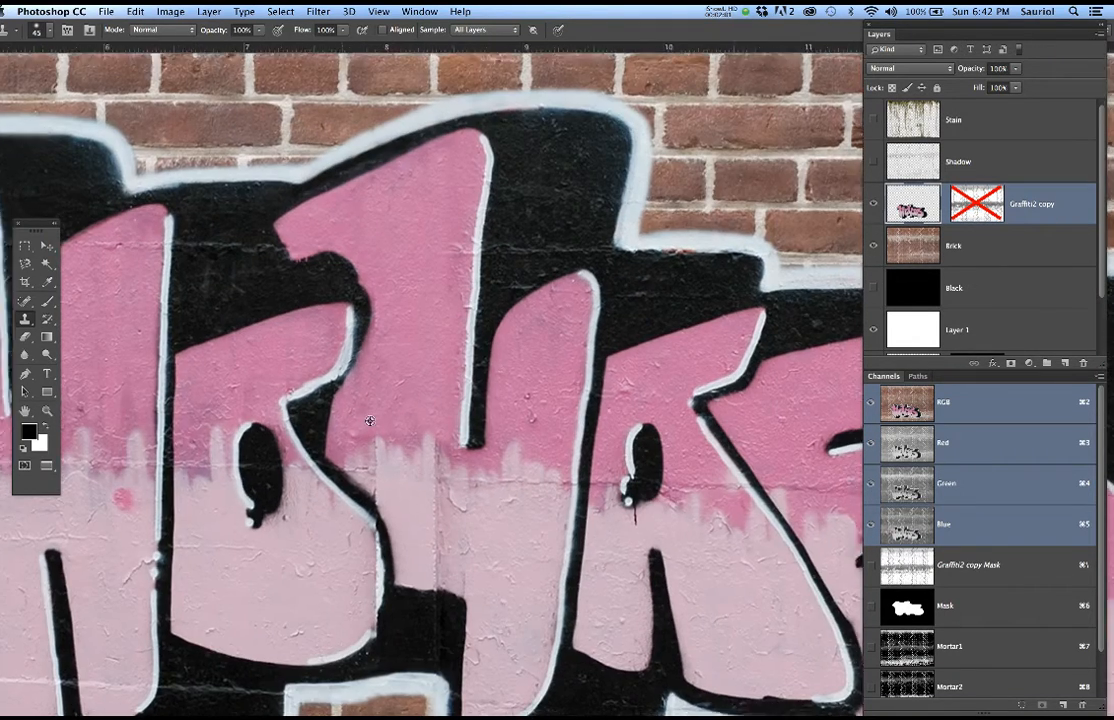
{"action": "scroll", "coordinate": [300, 400], "scroll_direction": "up", "scroll_amount": 3}
{"action": "scroll", "coordinate": [201, 369], "scroll_direction": "down", "scroll_amount": 3}
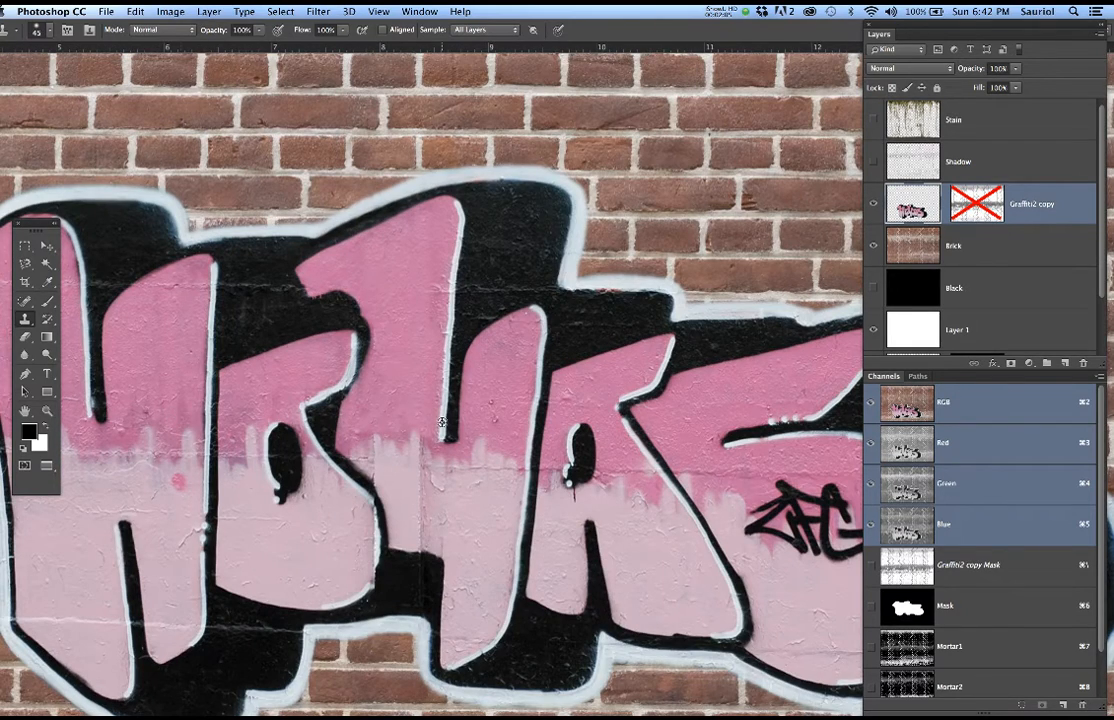
{"action": "scroll", "coordinate": [379, 418], "scroll_direction": "up", "scroll_amount": 5}
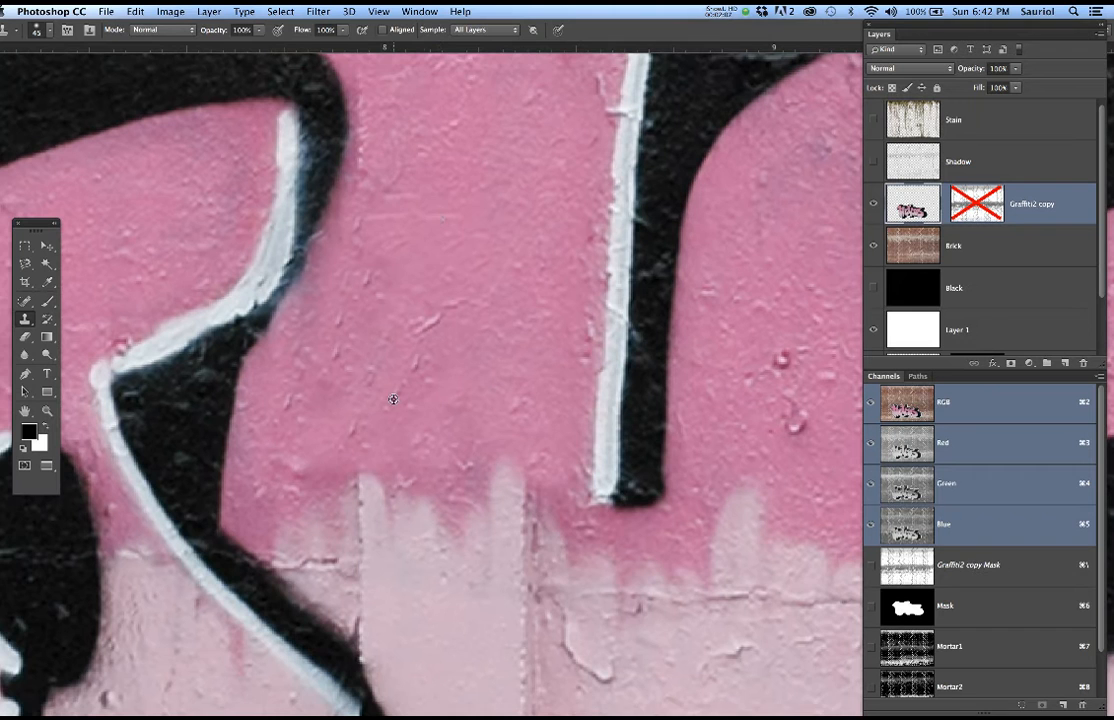
{"action": "key", "text": "bracketright"}
{"action": "key", "text": "bracketright"}
{"action": "key", "text": "bracketright"}
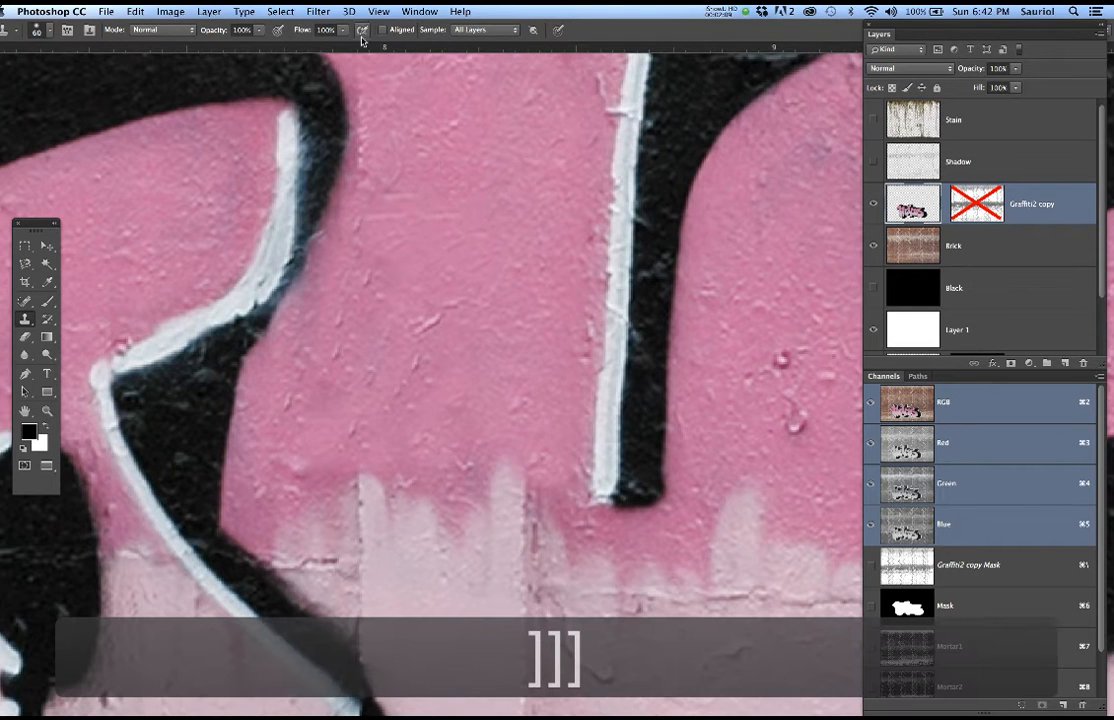
{"action": "type", "text": "20"}
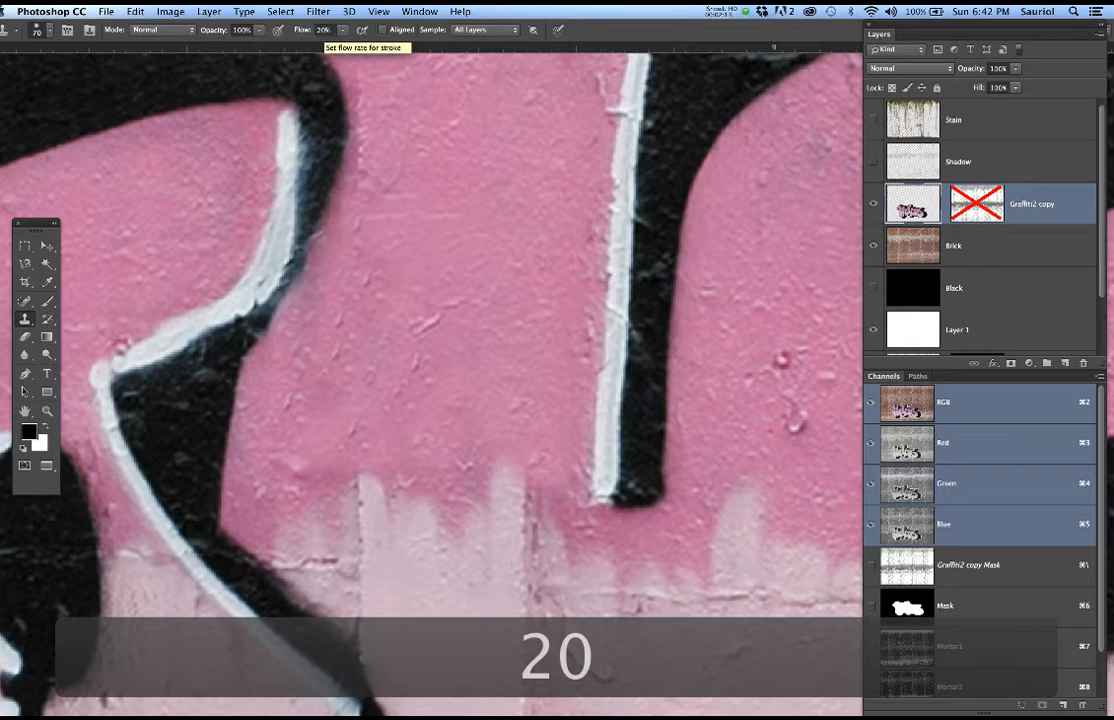
{"action": "left_click", "coordinate": [320, 379], "text": "alt"}
{"action": "left_click", "coordinate": [413, 376]}
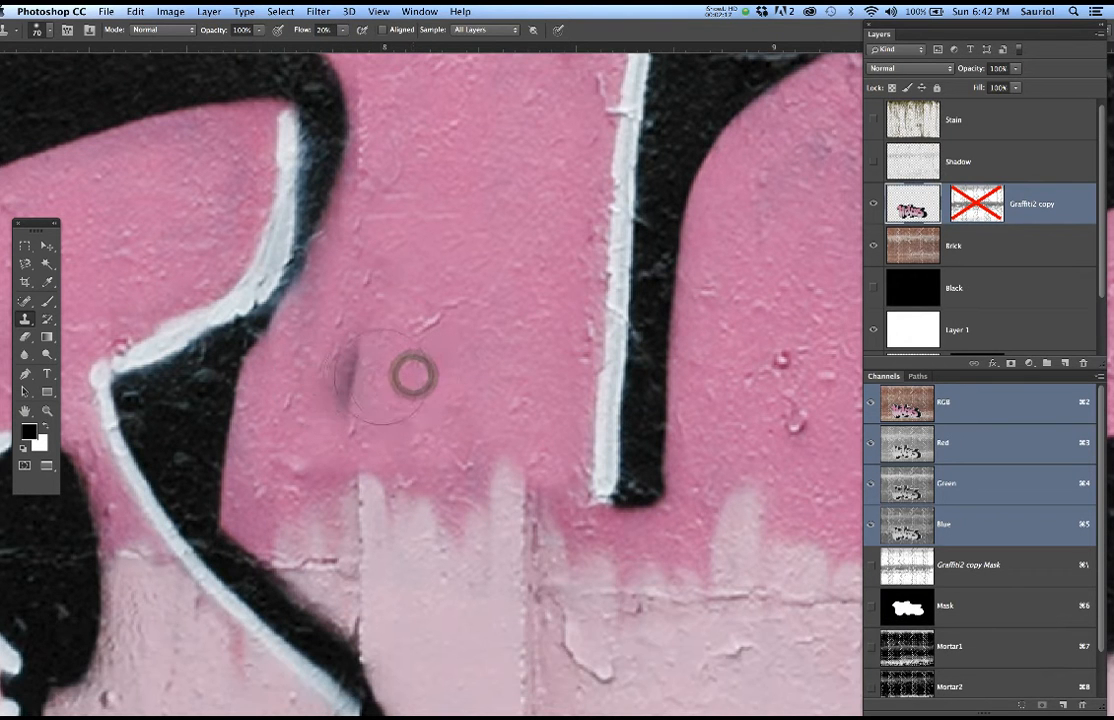
{"action": "key", "text": "super+z"}
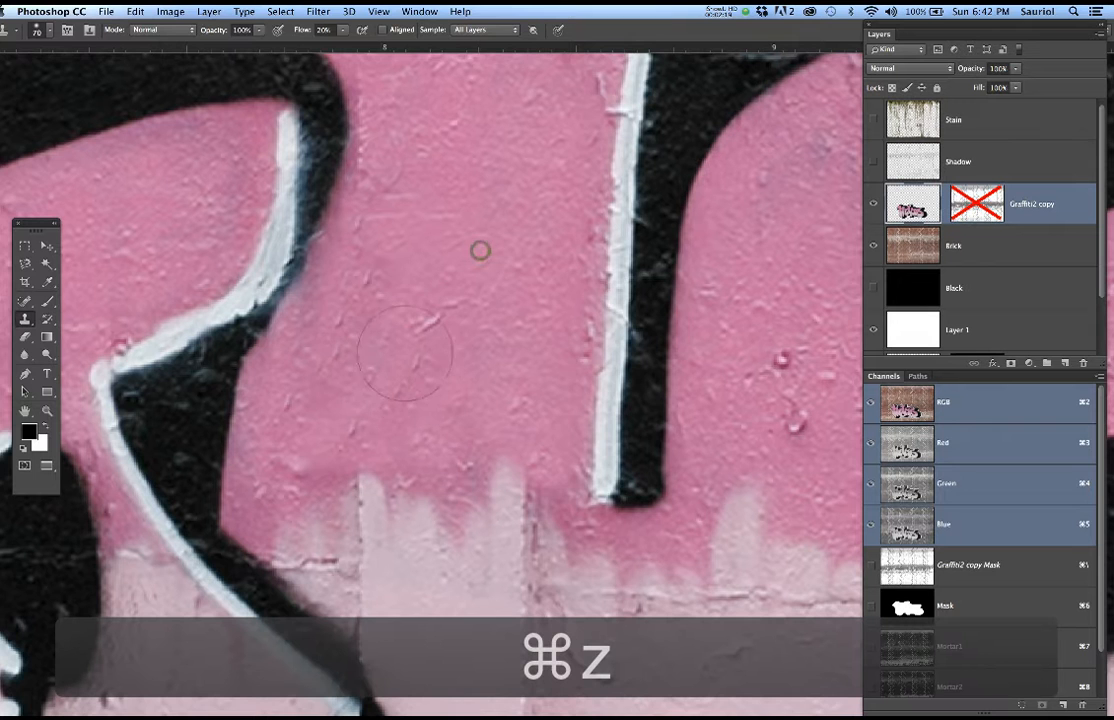
Blend the uneven pink tones in the middle of the letter's dark pink area with low-flow clone strokes
{"action": "left_click", "coordinate": [413, 370]}
{"action": "left_click", "coordinate": [386, 320]}
{"action": "left_click", "coordinate": [330, 385]}
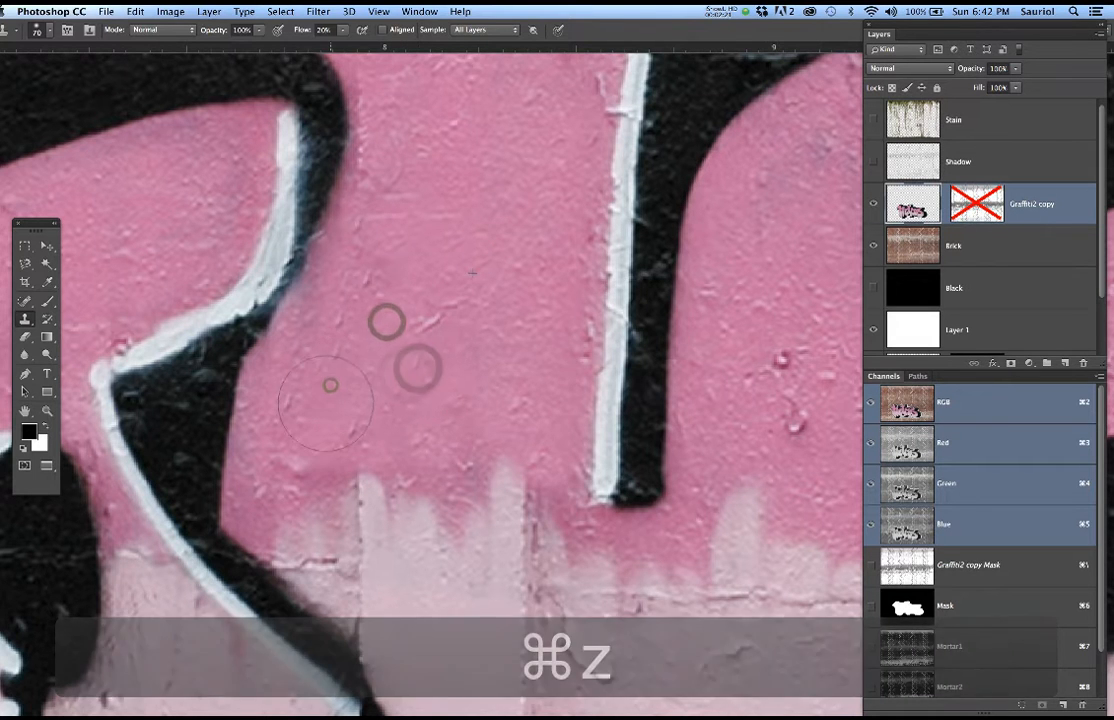
{"action": "left_click", "coordinate": [373, 296]}
{"action": "left_click", "coordinate": [412, 443]}
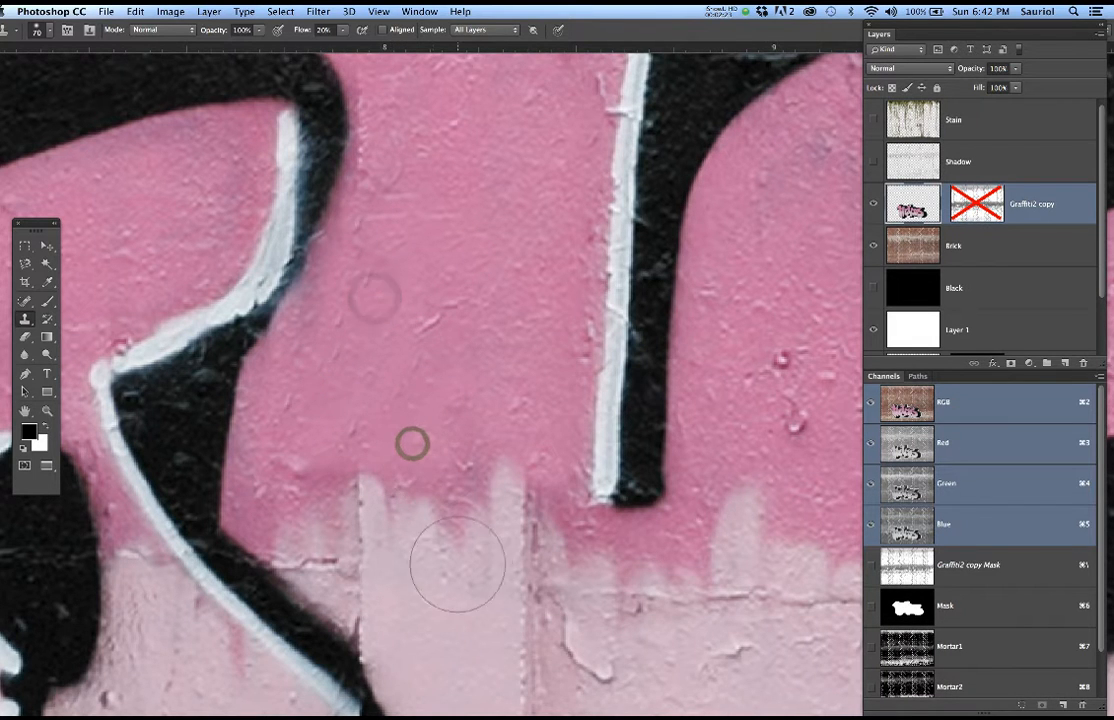
Restore the clone flow to 100%, reduce the brush to 35 px, and clone out the short horizontal crack beside the black outline
{"action": "scroll", "coordinate": [457, 565], "scroll_direction": "down", "scroll_amount": 3}
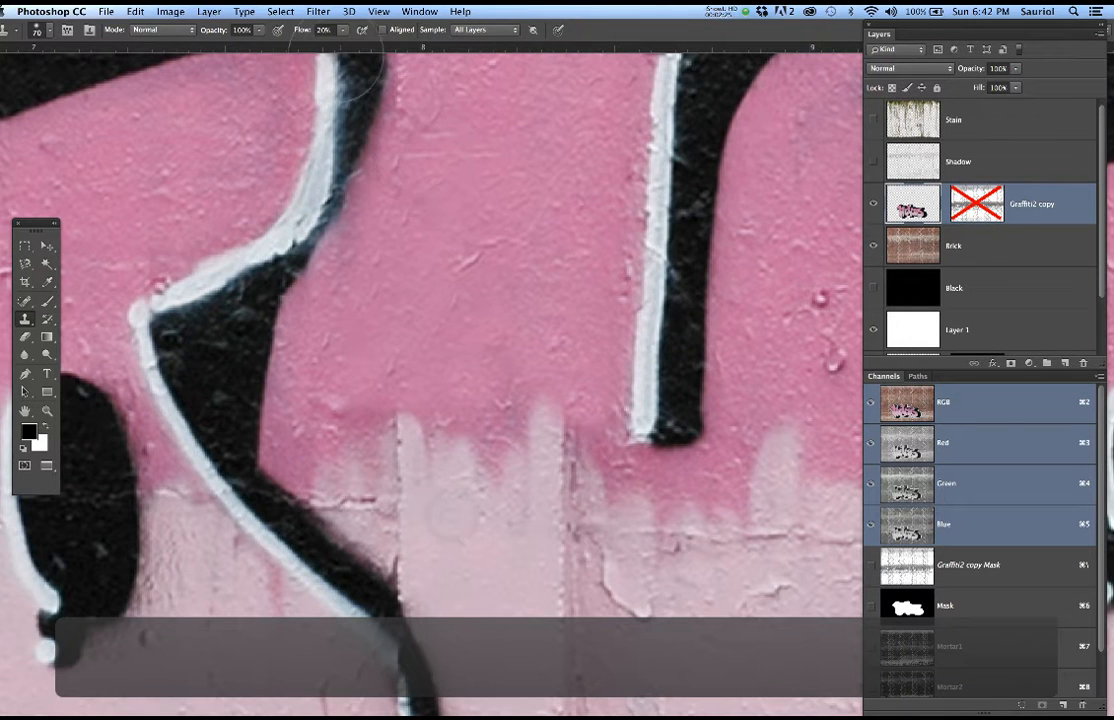
{"action": "left_click", "coordinate": [324, 30]}
{"action": "type", "text": "100"}
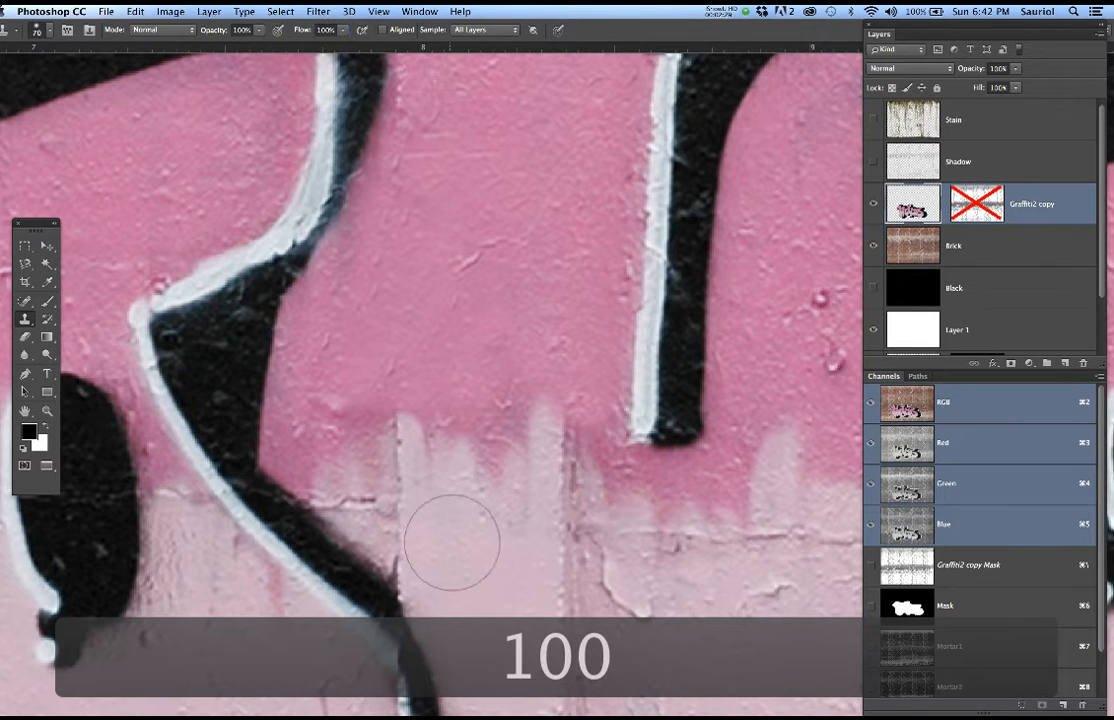
{"action": "key", "text": "bracketleft"}
{"action": "key", "text": "bracketleft"}
{"action": "key", "text": "bracketleft"}
{"action": "key", "text": "bracketleft"}
{"action": "key", "text": "bracketleft"}
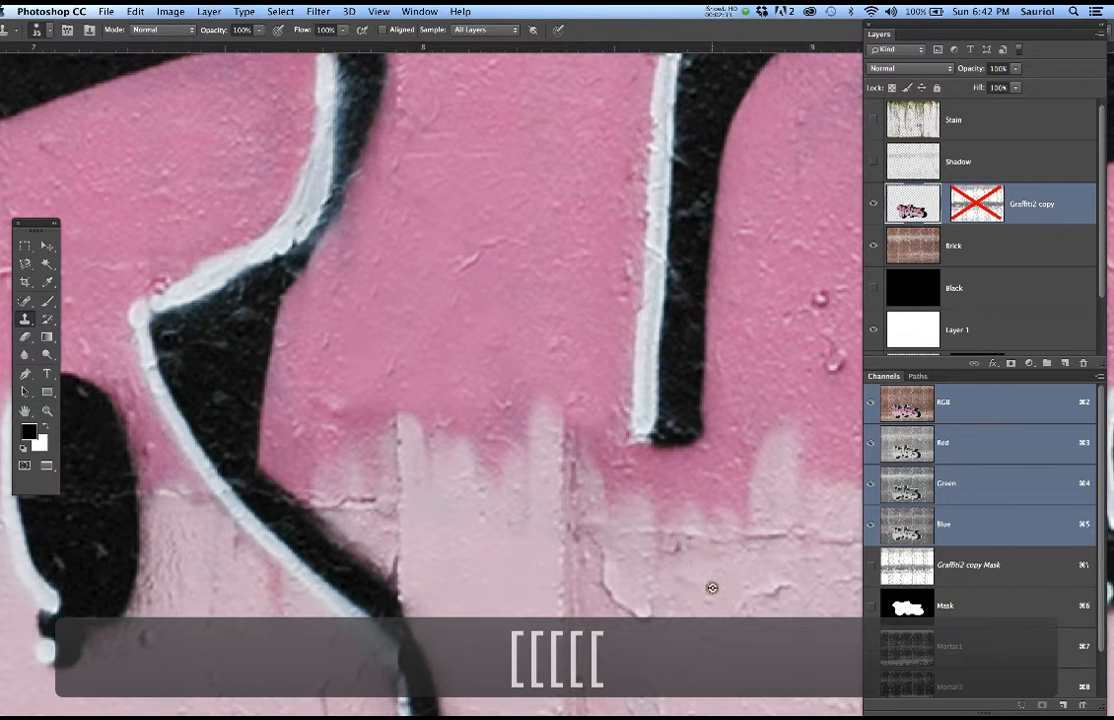
{"action": "left_click", "coordinate": [374, 498], "text": "alt"}
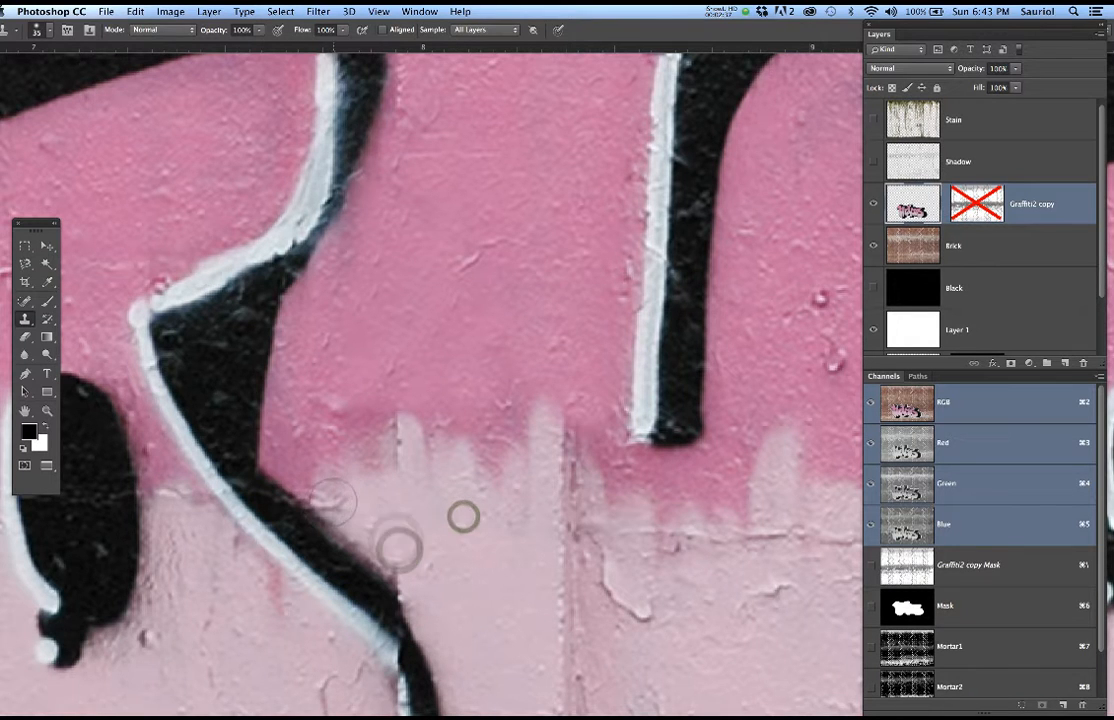
Clone out the horizontal crack running across the light pink area below the letter's black stem
{"action": "scroll", "coordinate": [336, 500], "scroll_direction": "right", "scroll_amount": 5}
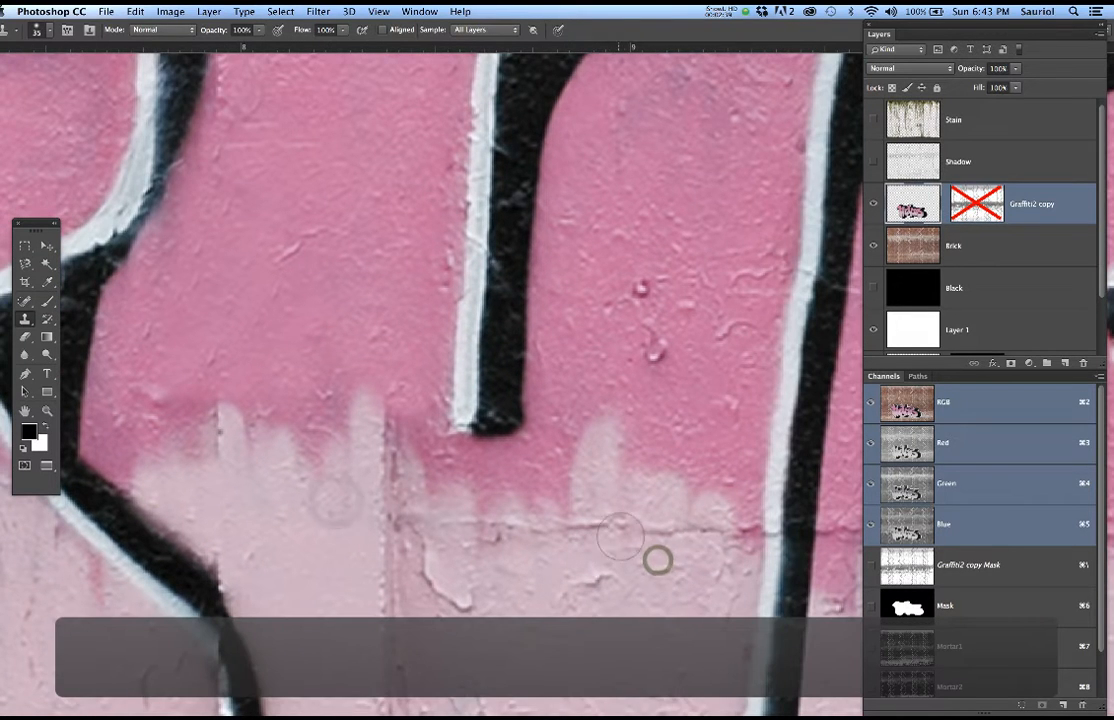
{"action": "left_click", "coordinate": [597, 531]}
{"action": "left_click", "coordinate": [505, 545]}
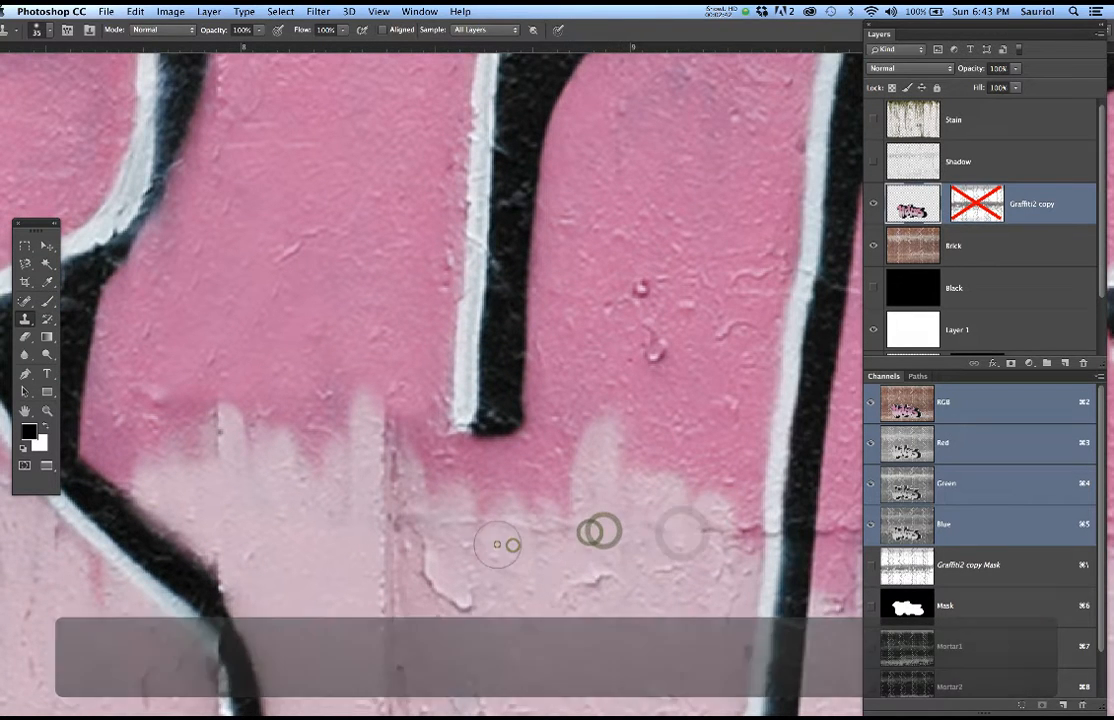
Clone out the upper part of the vertical seam in the light pink area, using clean paint beside it
{"action": "left_click", "coordinate": [346, 558]}
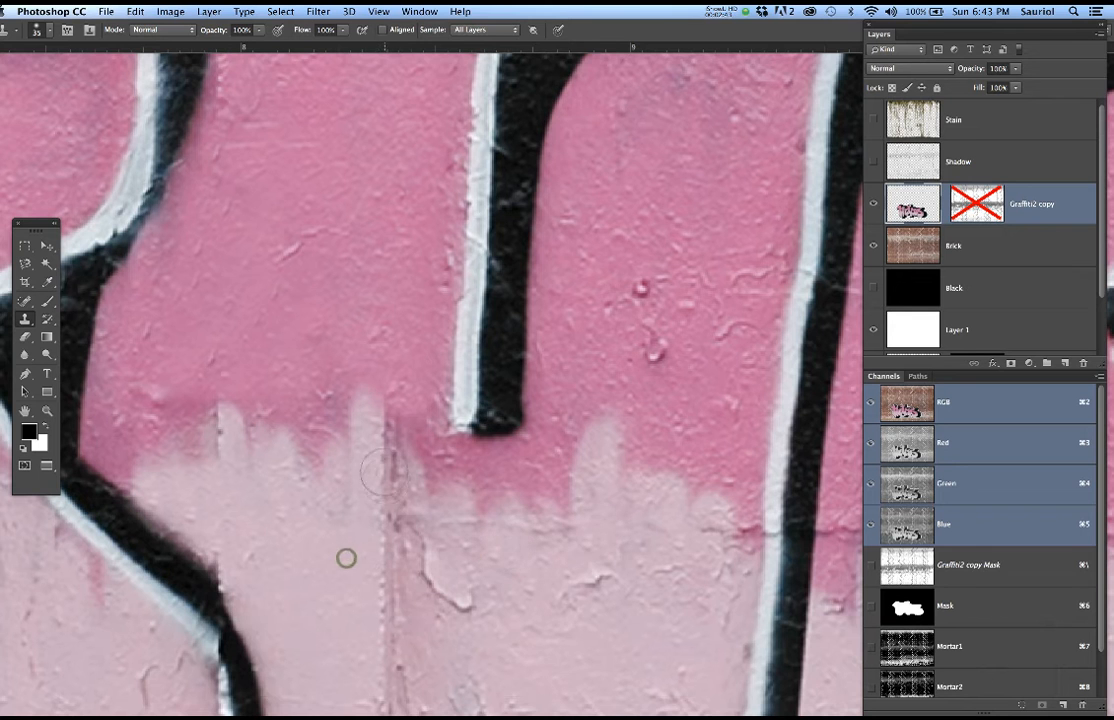
{"action": "left_click", "coordinate": [384, 472]}
{"action": "left_click", "coordinate": [413, 557]}
{"action": "left_click", "coordinate": [395, 532]}
{"action": "left_click", "coordinate": [418, 587]}
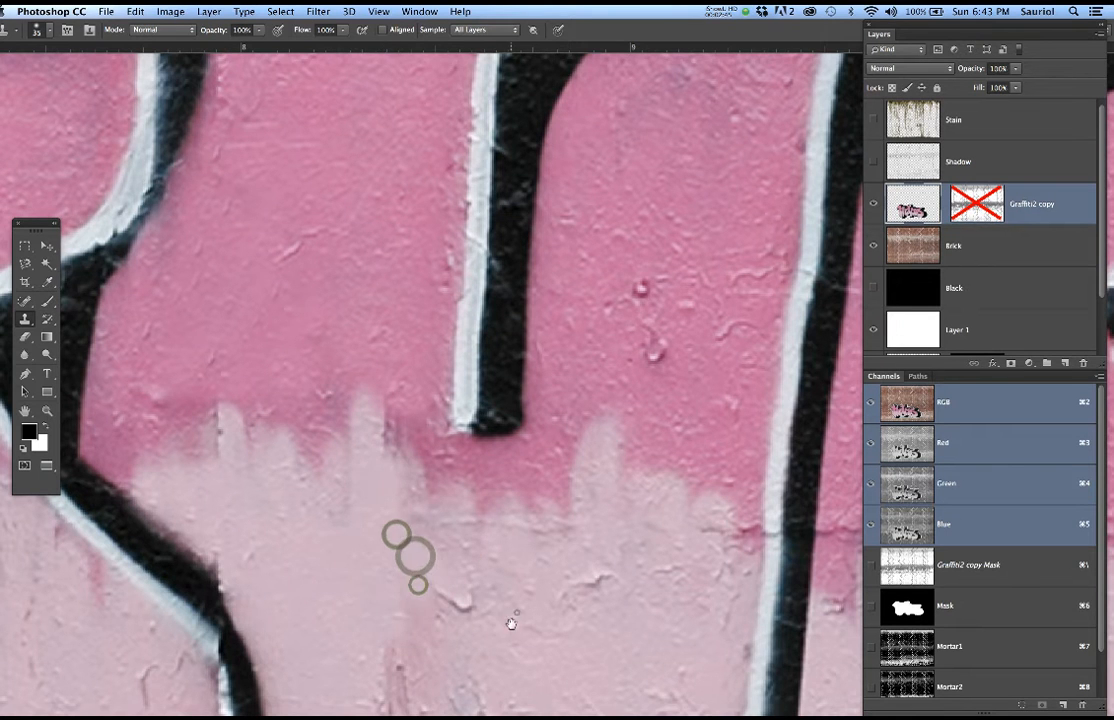
Enlarge the clone brush to 60 px and remove the rest of the vertical seam down to the black outline
{"action": "left_click_drag", "start_coordinate": [516, 612], "coordinate": [567, 476]}
{"action": "scroll", "coordinate": [567, 476], "scroll_direction": "down", "scroll_amount": 5}
{"action": "key", "text": "bracketright"}
{"action": "key", "text": "bracketright"}
{"action": "key", "text": "bracketright"}
{"action": "key", "text": "bracketright"}
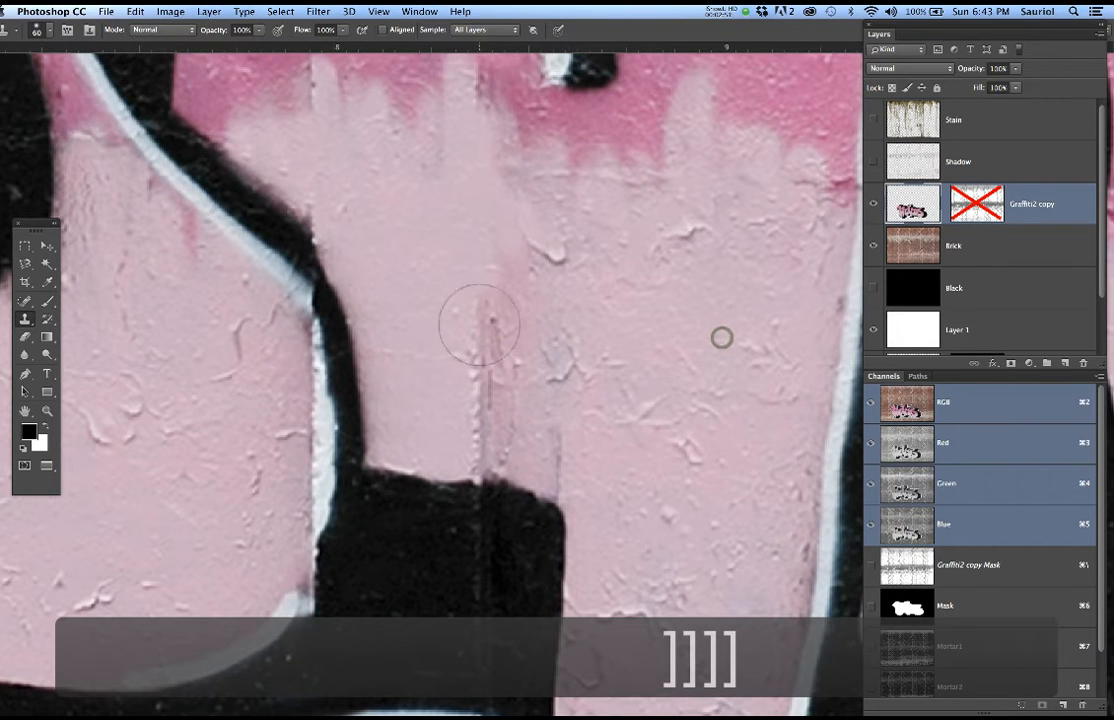
{"action": "left_click", "coordinate": [480, 430]}
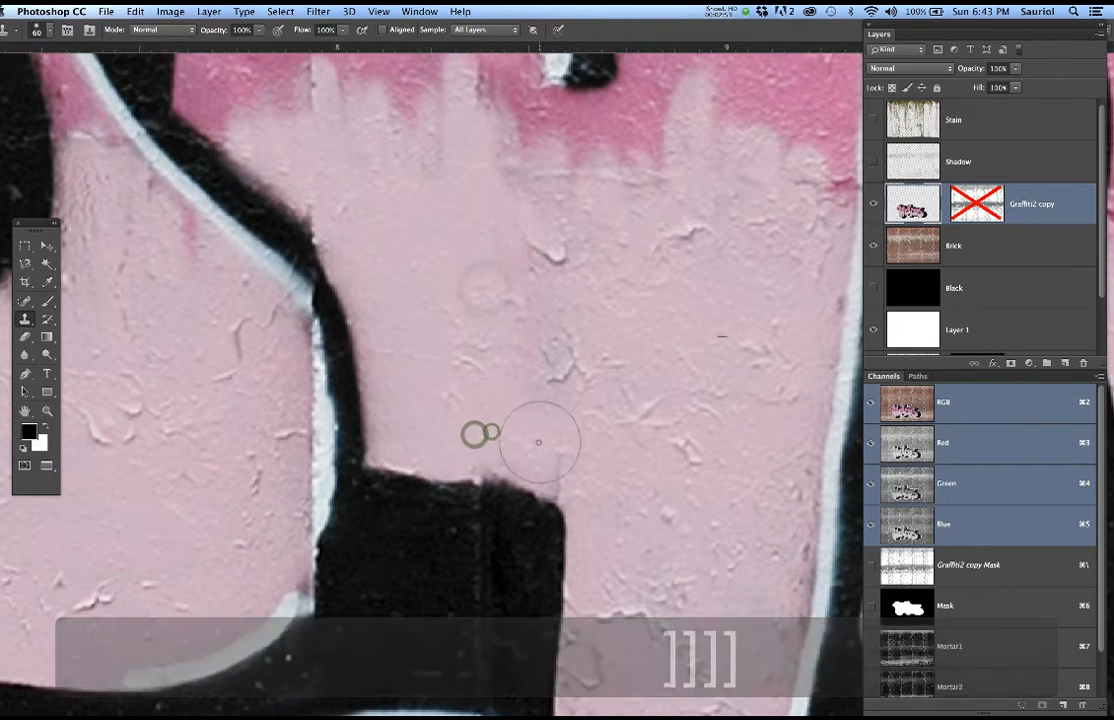
Examine the retouched letter up close and against the whole graffiti on the brick wall
{"action": "scroll", "coordinate": [539, 443], "scroll_direction": "down", "scroll_amount": 5}
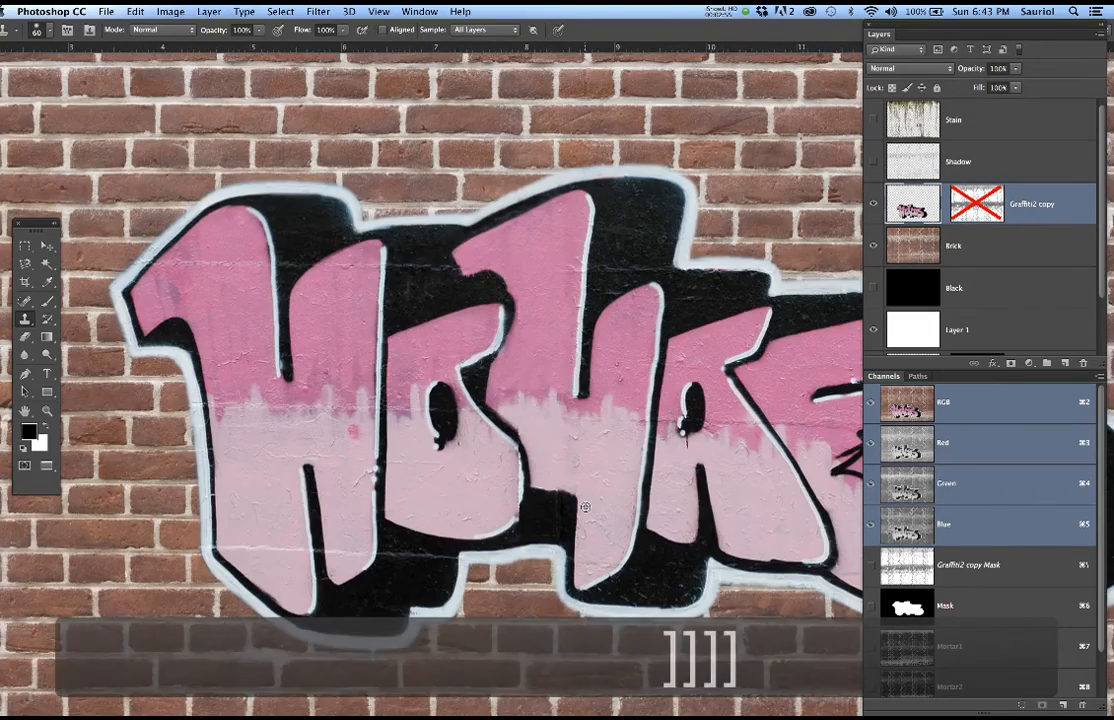
{"action": "scroll", "coordinate": [585, 507], "scroll_direction": "up", "scroll_amount": 3}
{"action": "scroll", "coordinate": [585, 467], "scroll_direction": "right", "scroll_amount": 3}
{"action": "scroll", "coordinate": [412, 270], "scroll_direction": "up", "scroll_amount": 3}
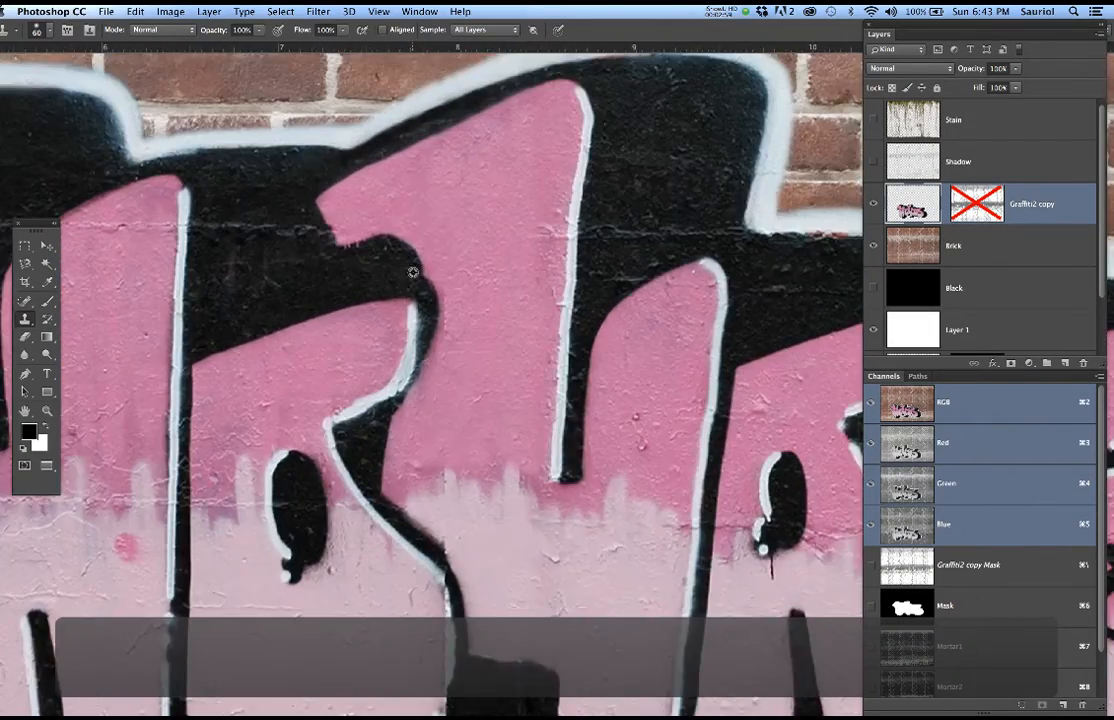
{"action": "scroll", "coordinate": [431, 279], "scroll_direction": "down", "scroll_amount": 4}
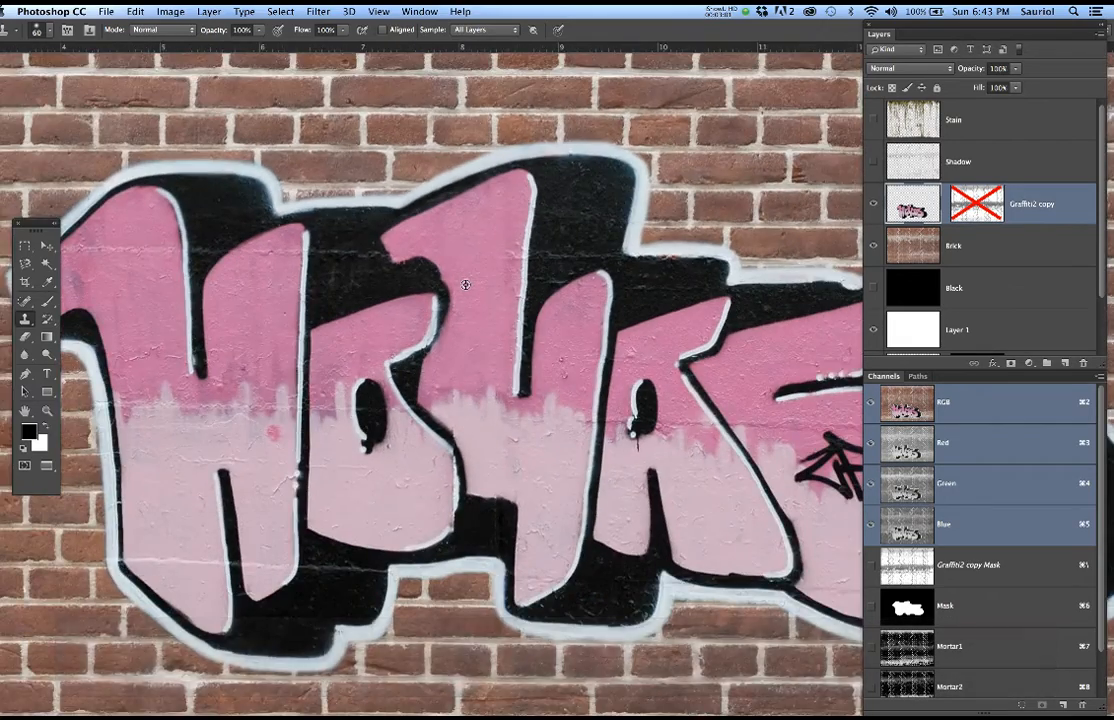
{"action": "scroll", "coordinate": [466, 286], "scroll_direction": "down", "scroll_amount": 2}
{"action": "scroll", "coordinate": [470, 280], "scroll_direction": "right", "scroll_amount": 3}
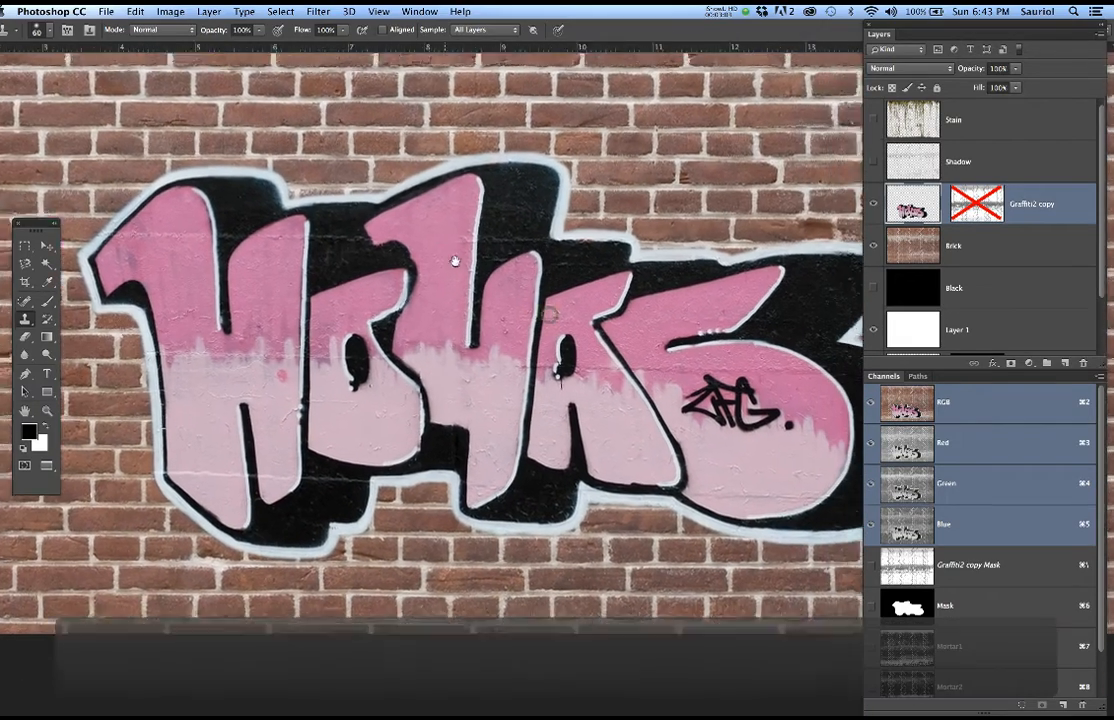
{"action": "scroll", "coordinate": [478, 268], "scroll_direction": "down", "scroll_amount": 2}
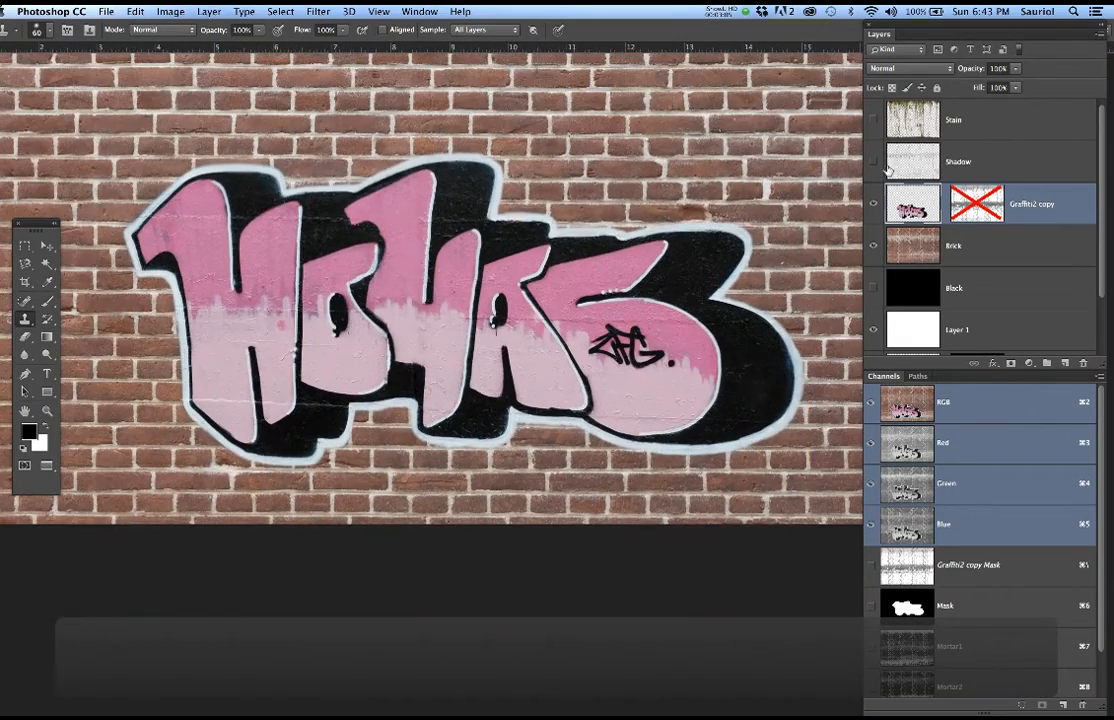
Show the Shadow layer and re-enable the layer mask on the Graffiti2 copy layer
{"action": "left_click", "coordinate": [875, 162]}
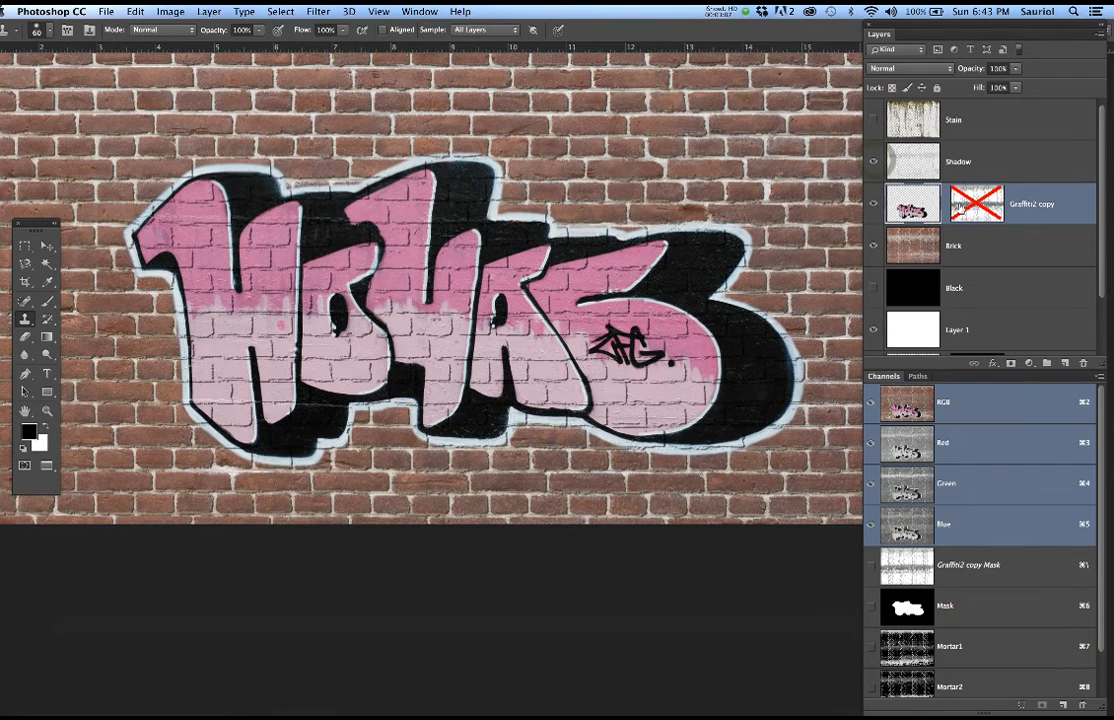
{"action": "right_click", "coordinate": [943, 208]}
{"action": "left_click", "coordinate": [943, 211]}
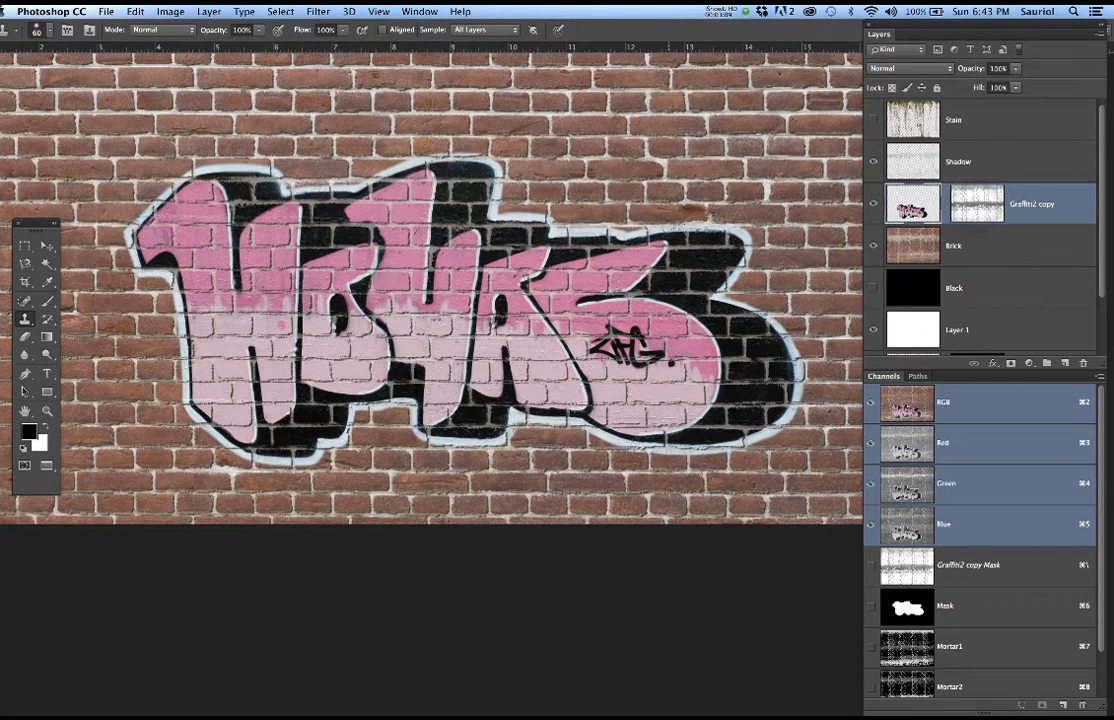
Save the document and bring the entire brick wall image into view
{"action": "key", "text": "super+s"}
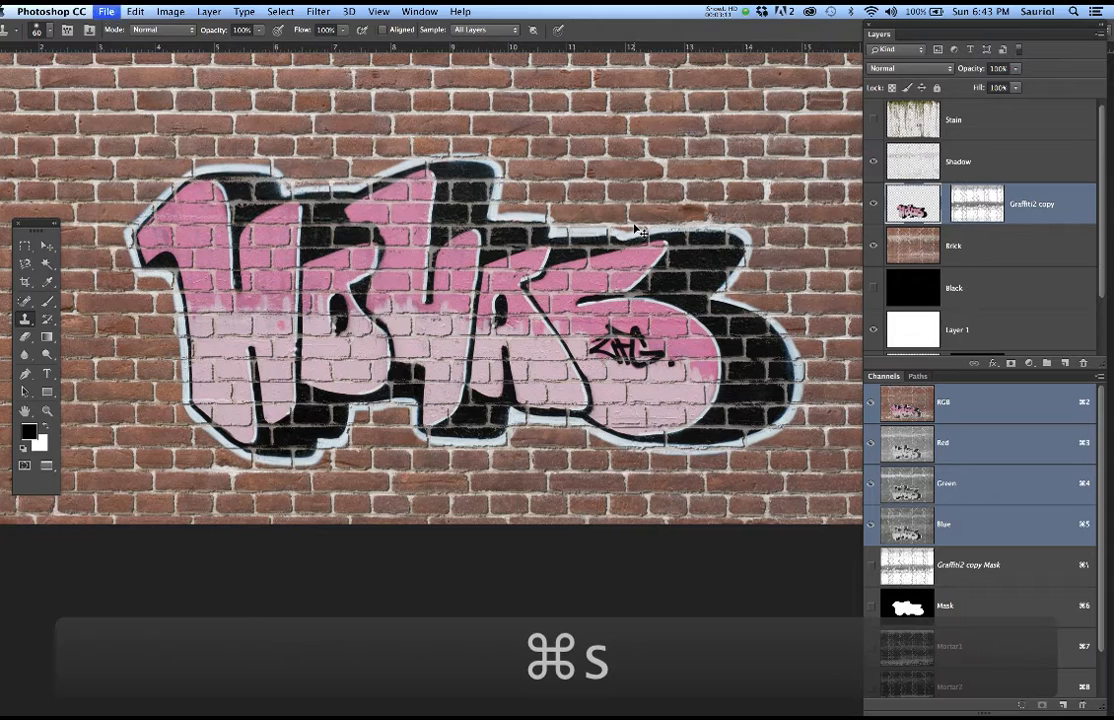
{"action": "scroll", "coordinate": [592, 230], "scroll_direction": "down", "scroll_amount": 3}
{"action": "scroll", "coordinate": [592, 230], "scroll_direction": "down", "scroll_amount": 1}
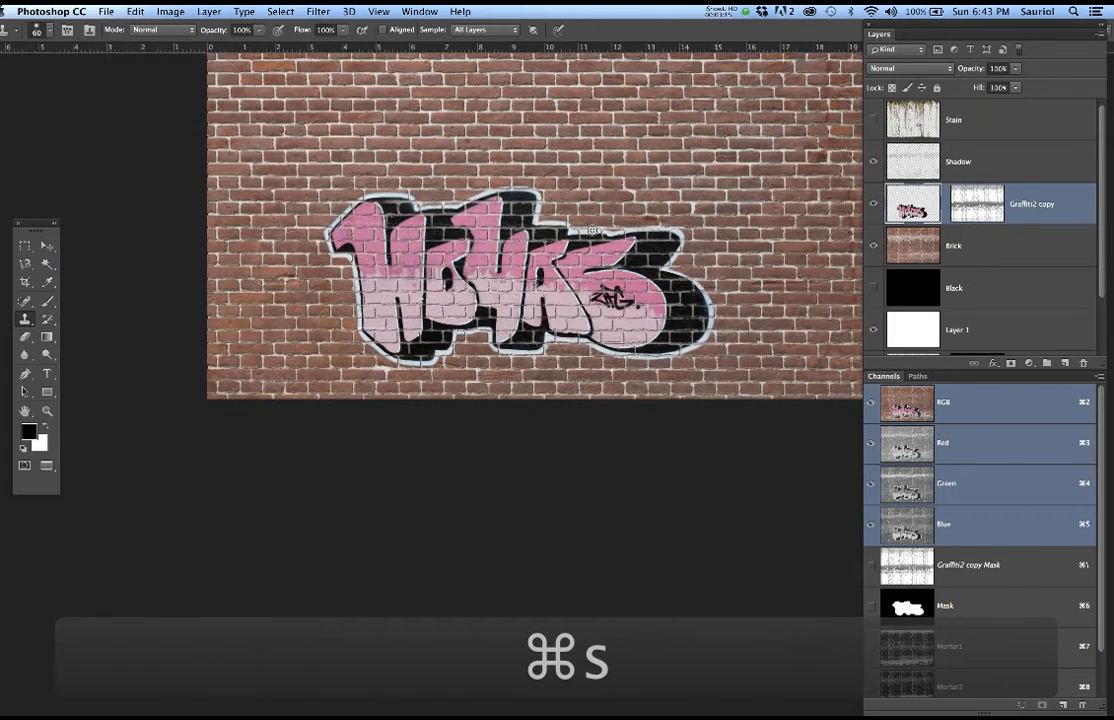
{"action": "left_click_drag", "start_coordinate": [592, 230], "coordinate": [548, 383]}
{"action": "key", "text": "super+s"}
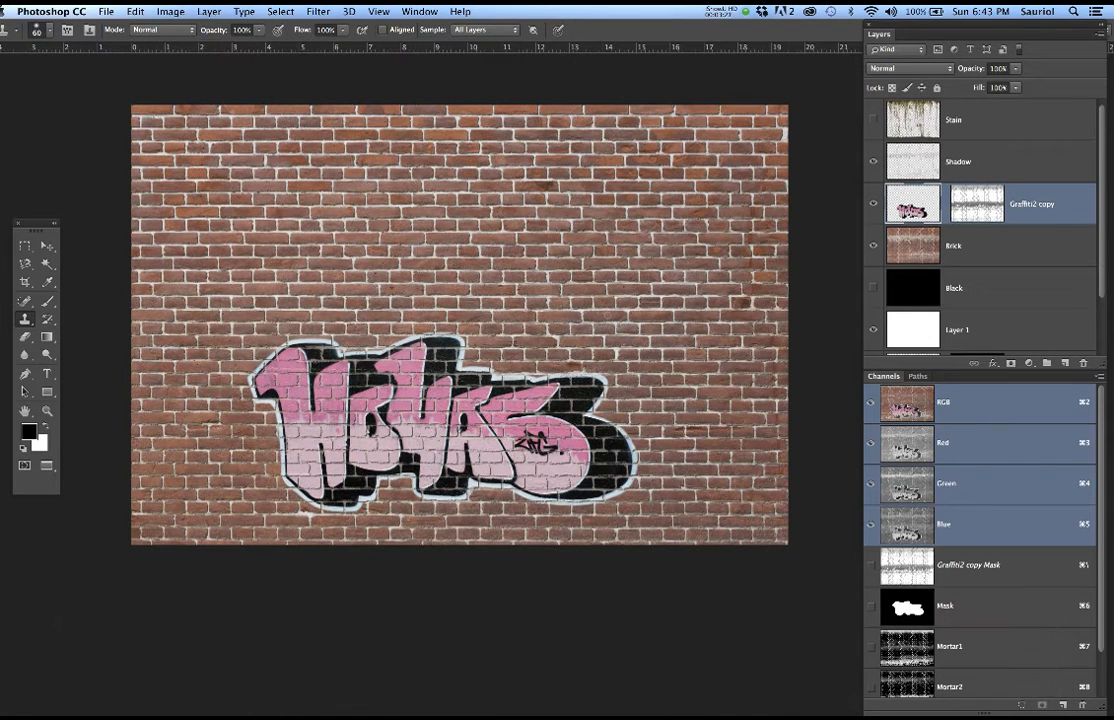
Save the document as a separate Photoshop file with 2 appended to its name, accepting Maximize Compatibility
{"action": "key", "text": "super+shift+s"}
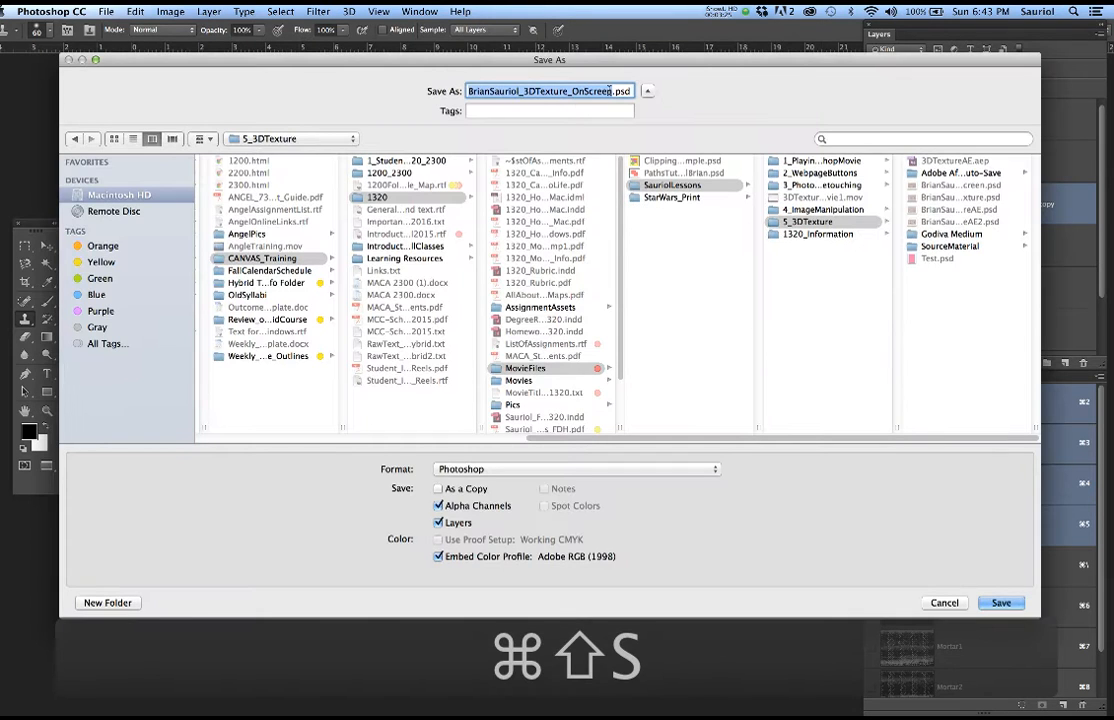
{"action": "left_click", "coordinate": [610, 91]}
{"action": "type", "text": "2"}
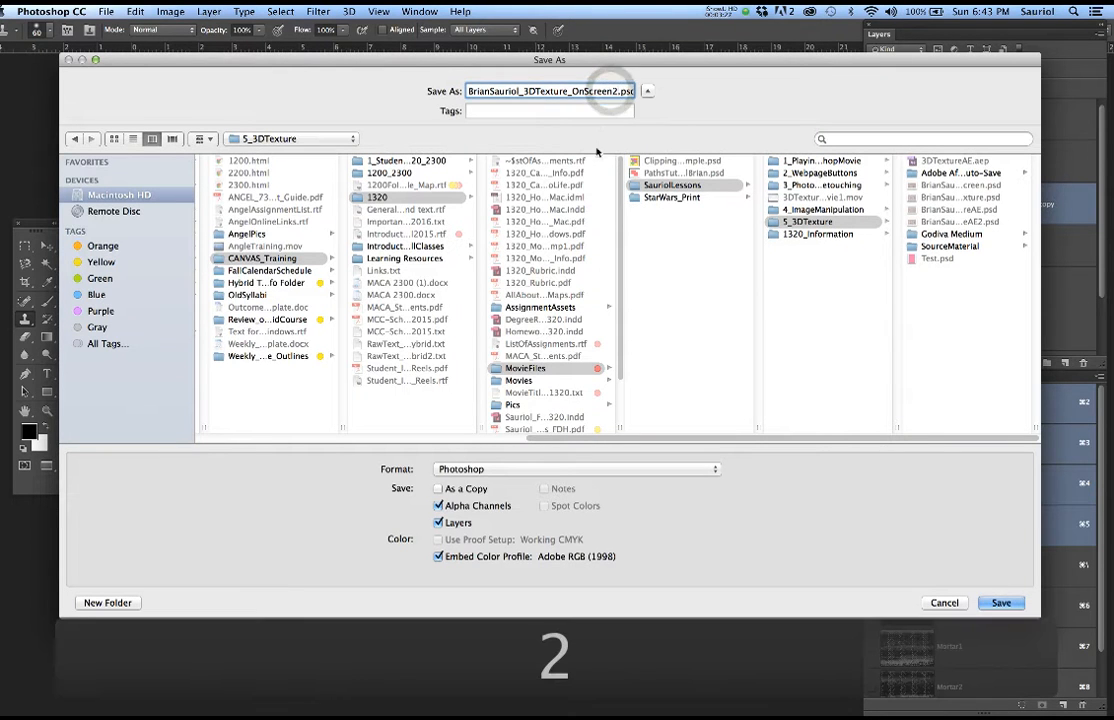
{"action": "left_click", "coordinate": [1003, 603]}
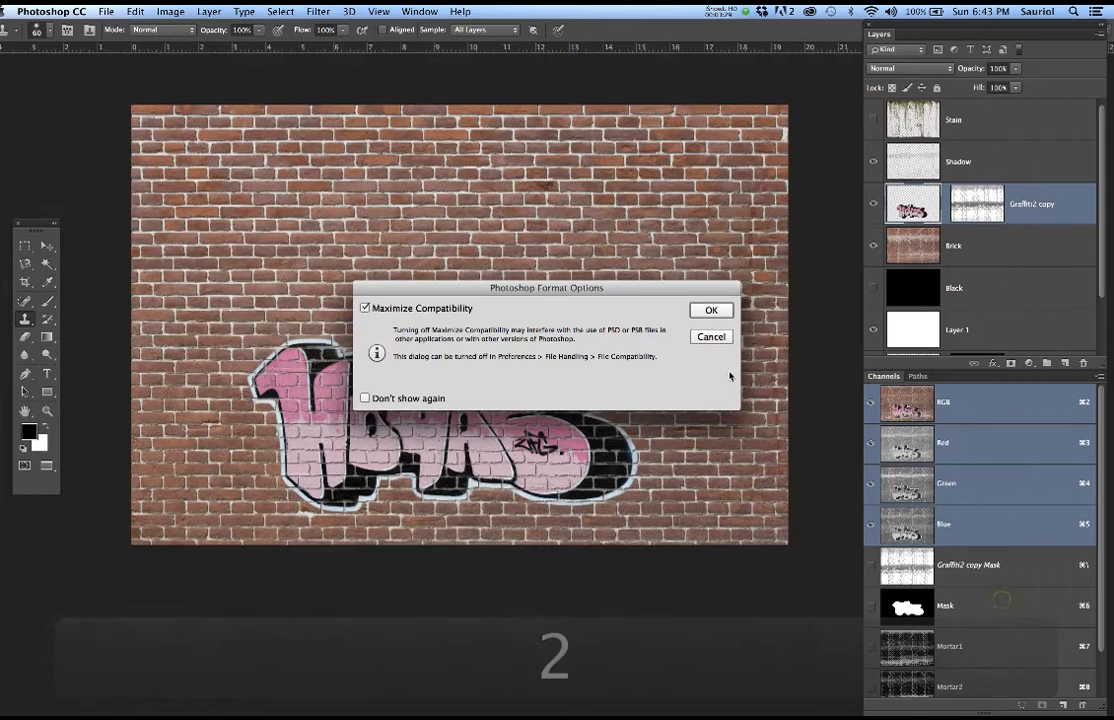
{"action": "left_click", "coordinate": [709, 308]}
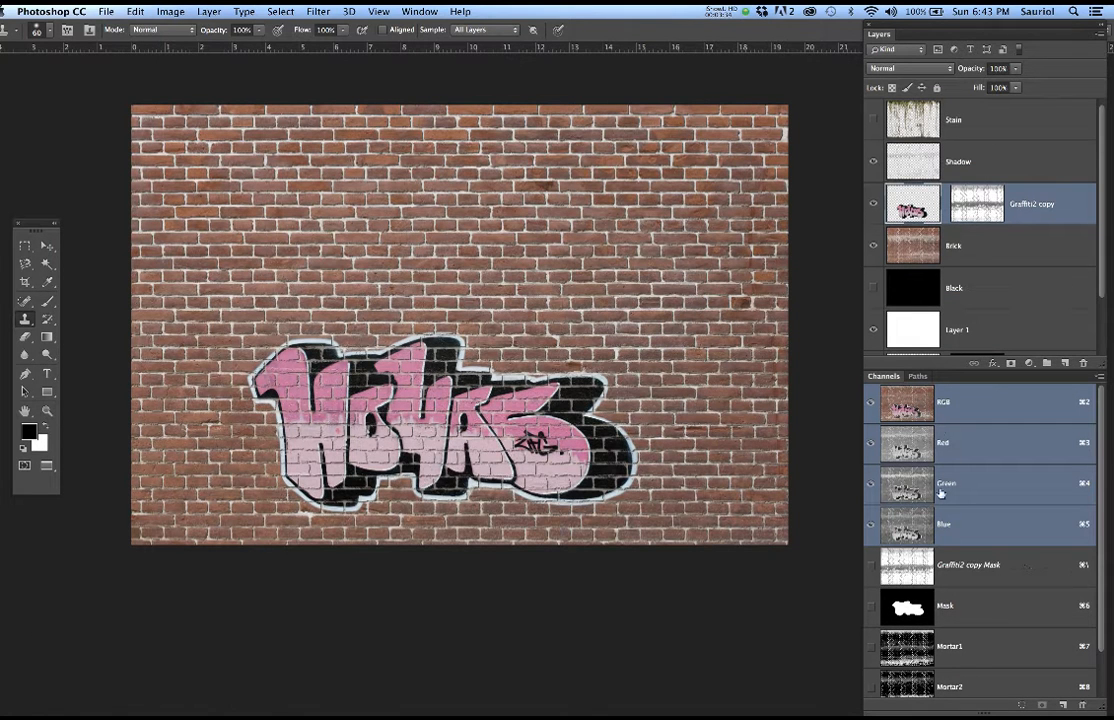
Delete the extra alpha channels Mask, Mortar1, Mortar2 and Shadow, leaving only the RGB channels
{"action": "left_click", "coordinate": [988, 158]}
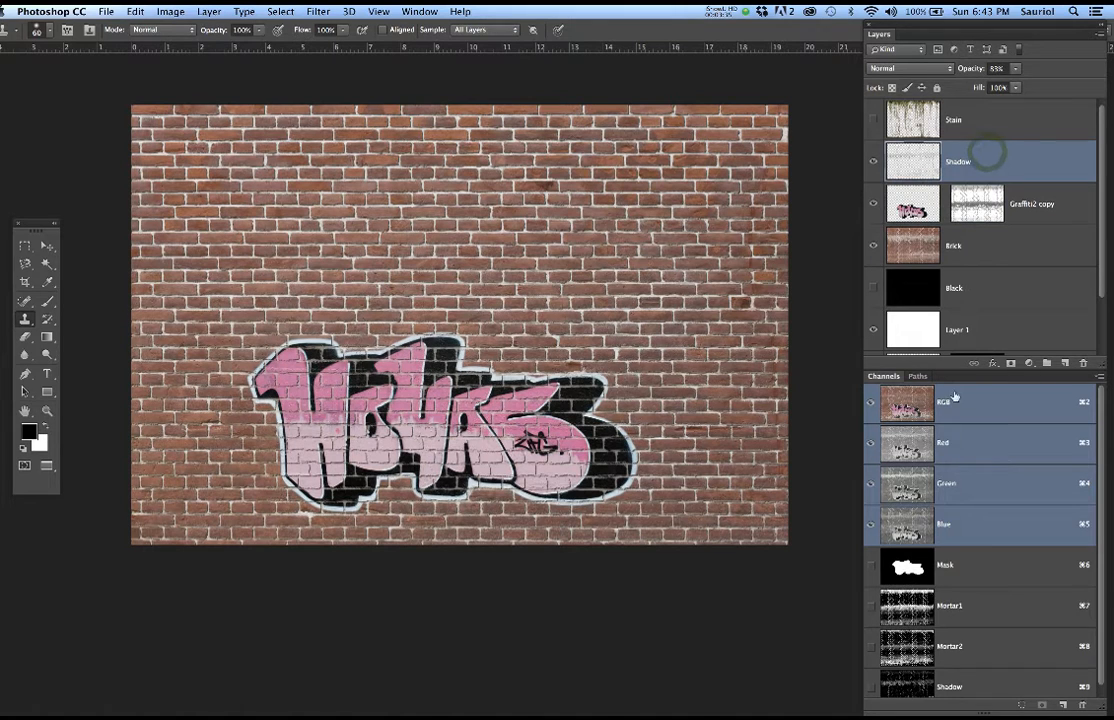
{"action": "scroll", "coordinate": [1019, 596], "scroll_direction": "down", "scroll_amount": 1}
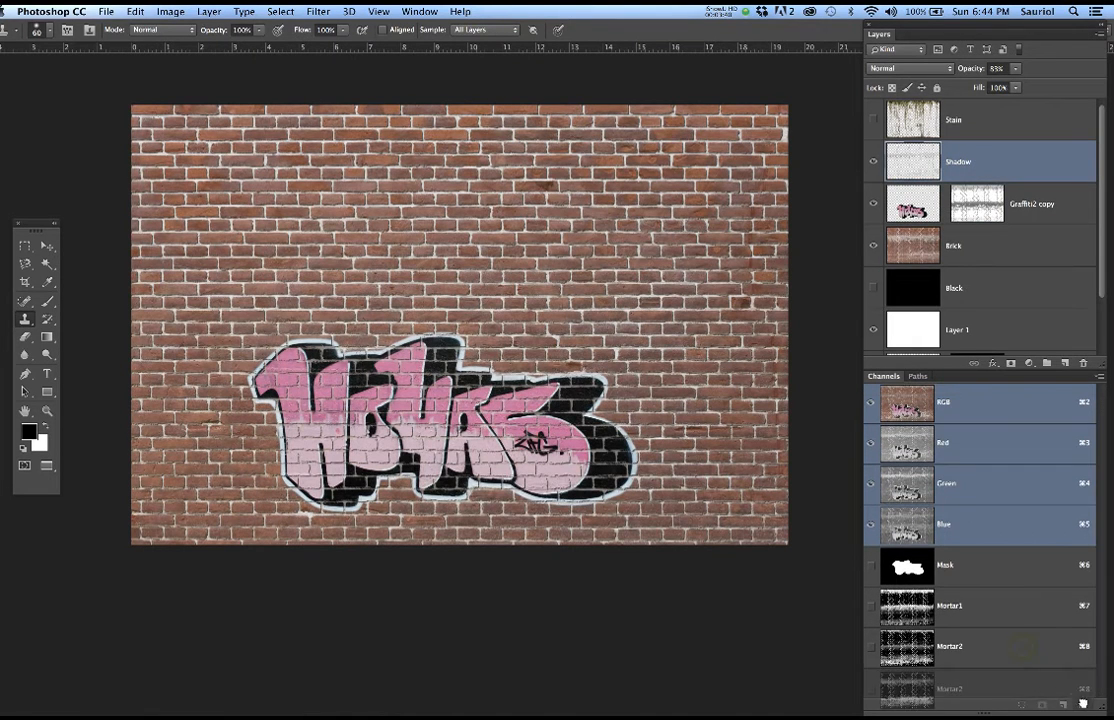
{"action": "left_click_drag", "start_coordinate": [1024, 653], "coordinate": [1083, 705]}
{"action": "left_click_drag", "start_coordinate": [1012, 567], "coordinate": [1083, 705]}
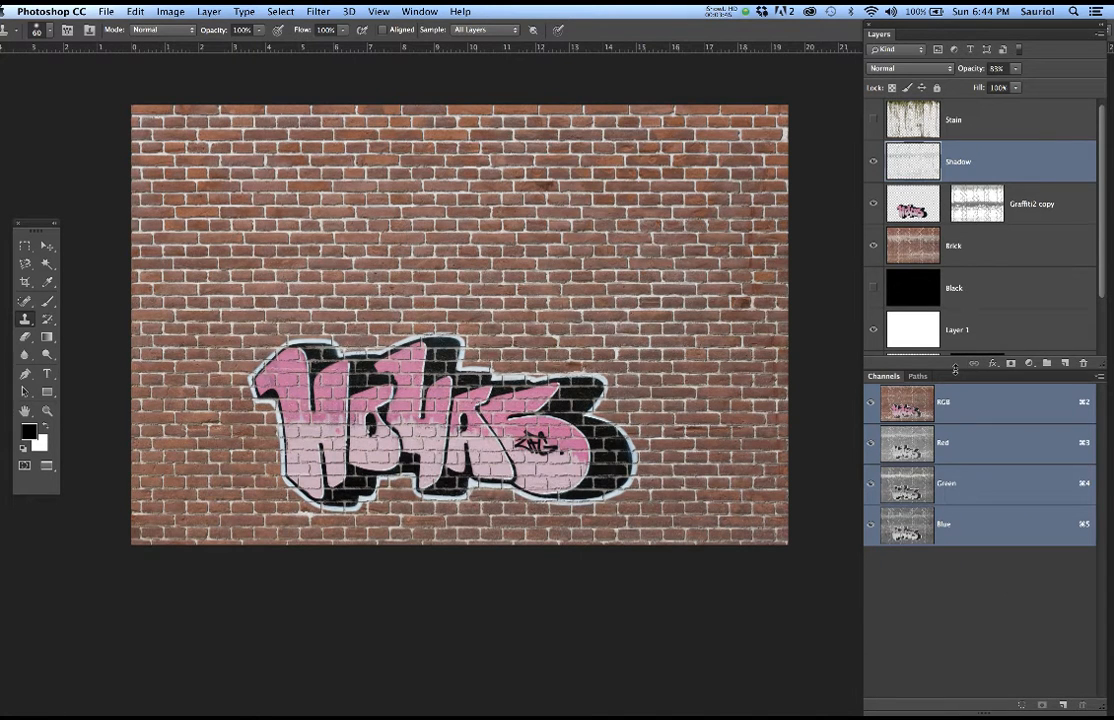
Delete the unneeded Graffiti, Graffiti2, Layer 1 and Black layers beneath the Brick layer
{"action": "left_click_drag", "start_coordinate": [955, 369], "coordinate": [955, 506]}
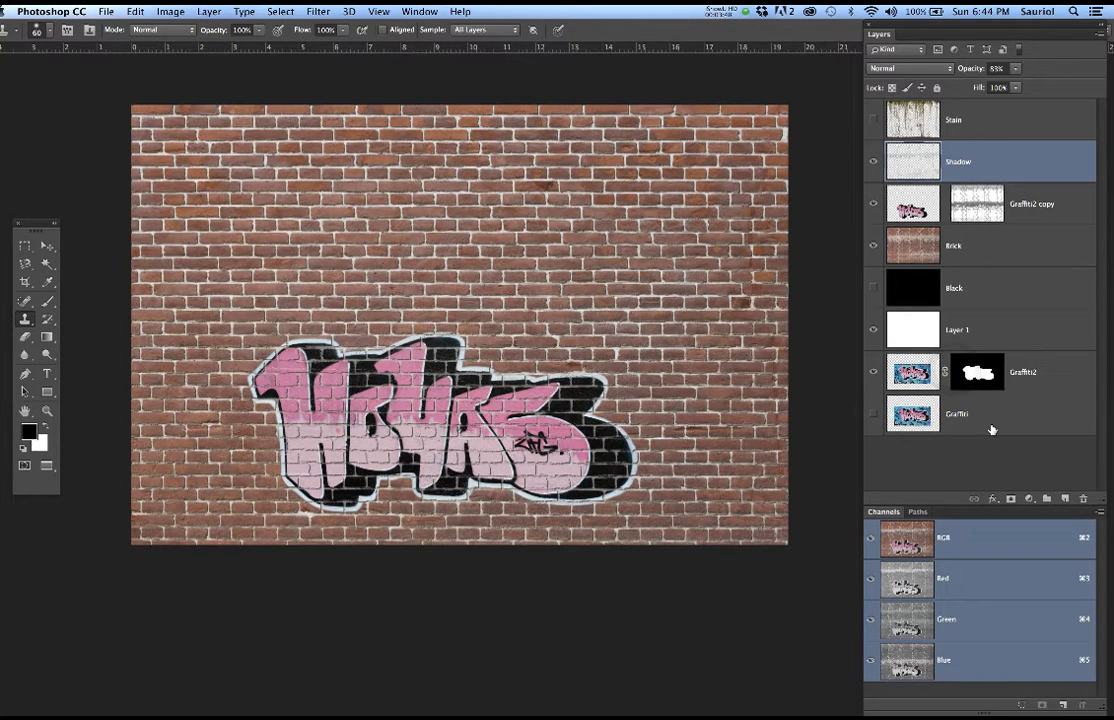
{"action": "left_click_drag", "start_coordinate": [1027, 415], "coordinate": [1083, 498]}
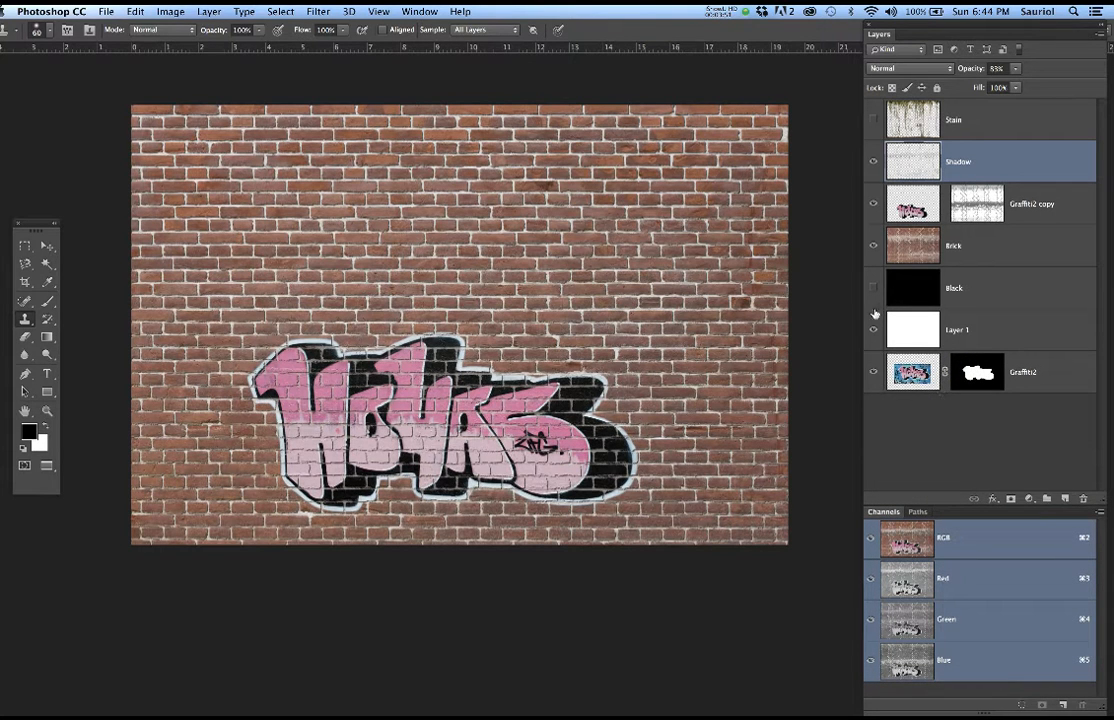
{"action": "left_click", "coordinate": [1028, 292]}
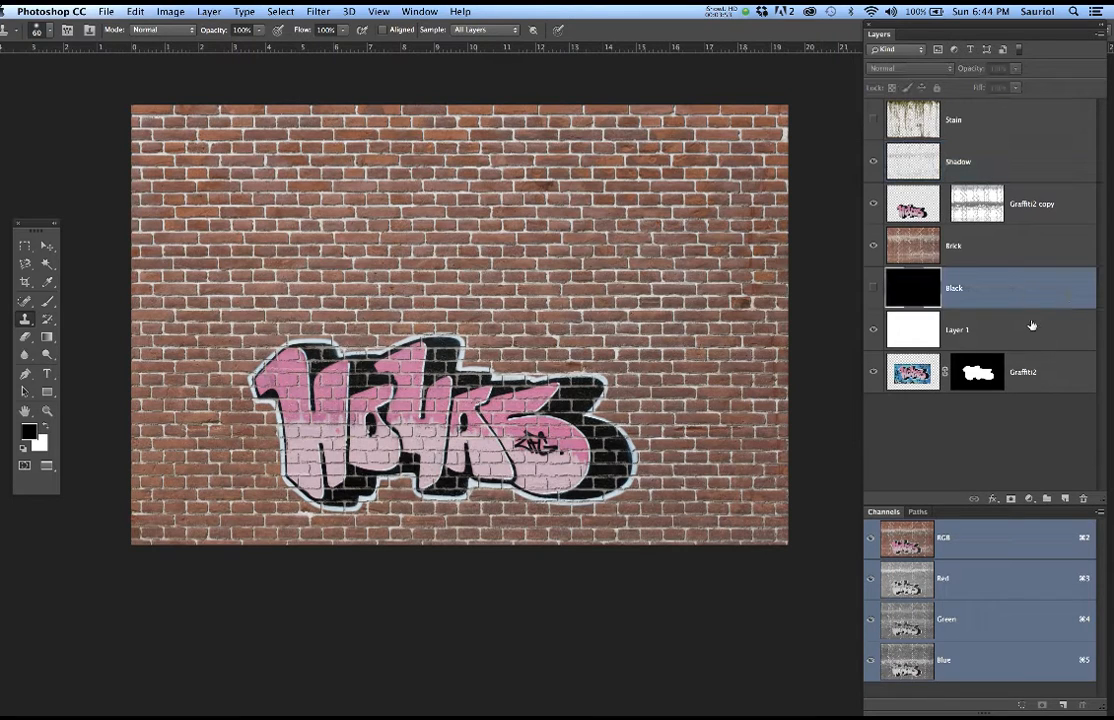
{"action": "left_click", "coordinate": [1062, 375], "text": "shift"}
{"action": "left_click_drag", "start_coordinate": [1064, 378], "coordinate": [1083, 498]}
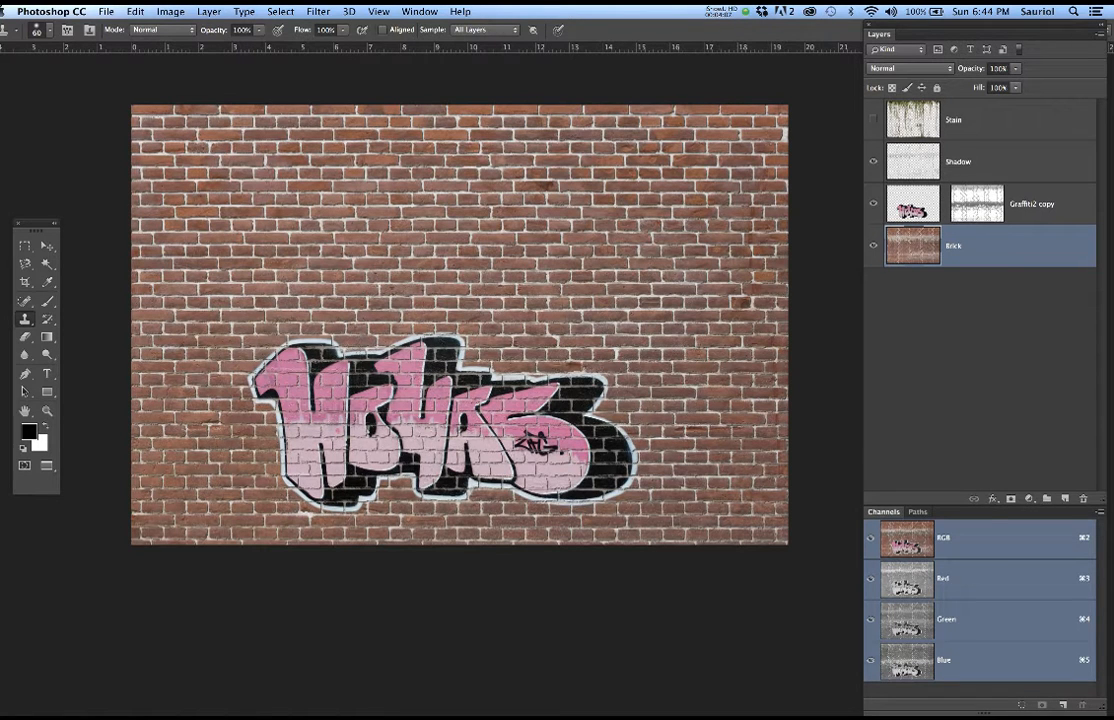
Load the graffiti's outline as a selection, store it as a new alpha channel, and save the document
{"action": "left_click_drag", "start_coordinate": [958, 497], "coordinate": [958, 360]}
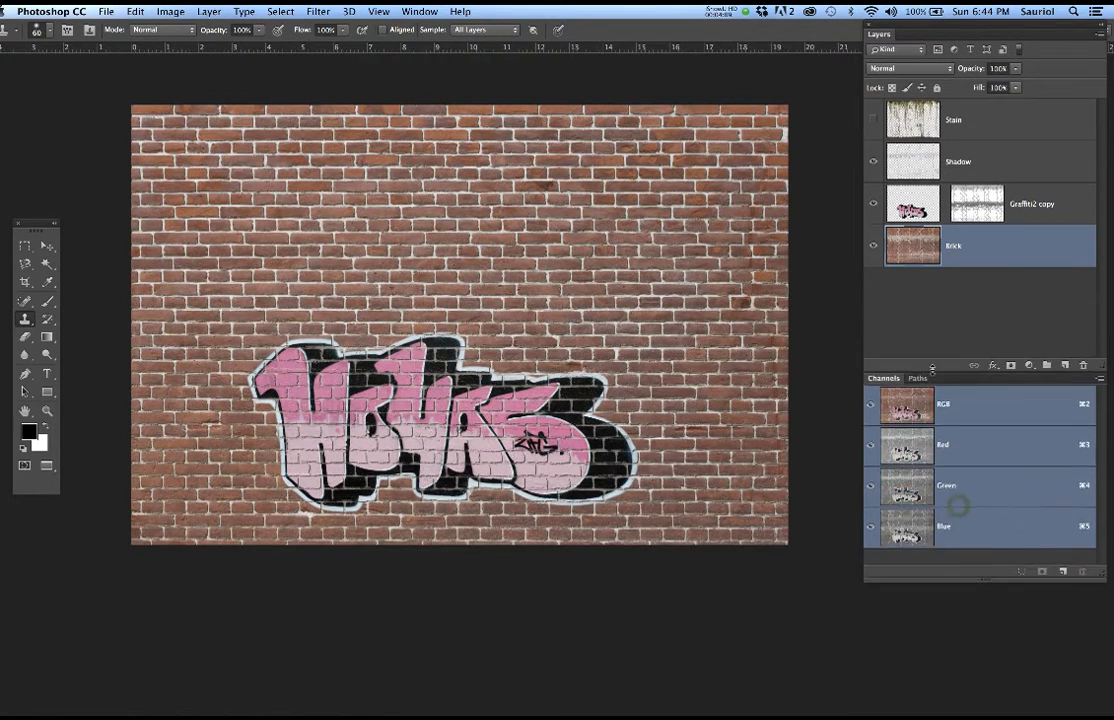
{"action": "left_click_drag", "start_coordinate": [1103, 575], "coordinate": [1088, 690]}
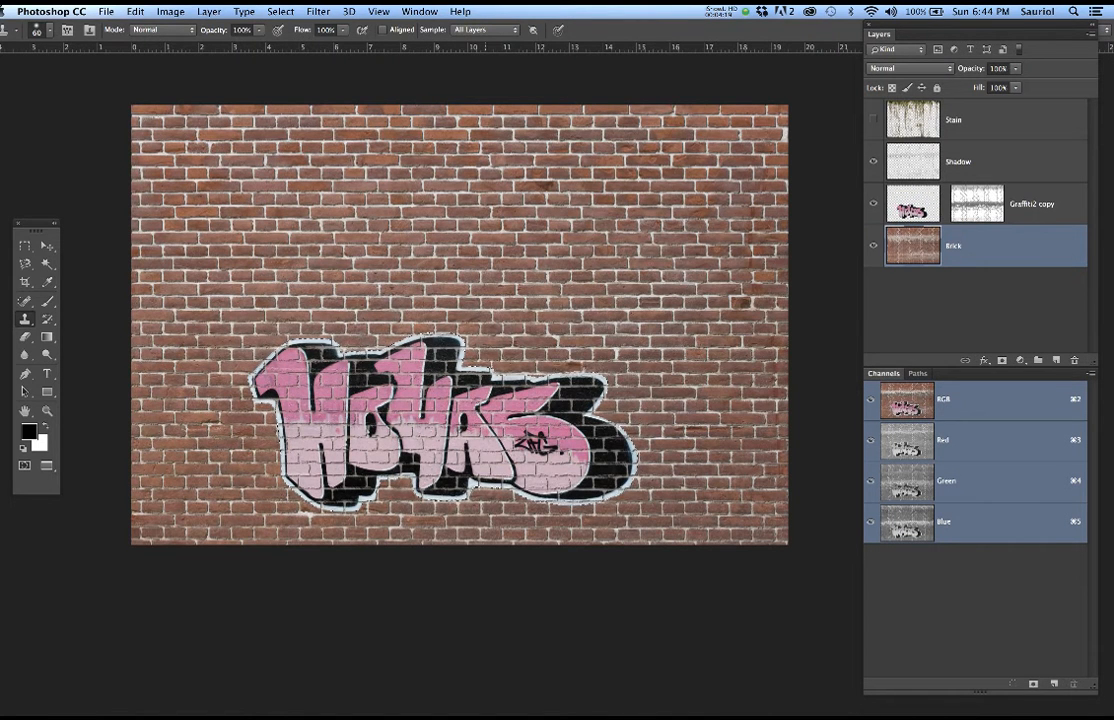
{"action": "scroll", "coordinate": [507, 358], "scroll_direction": "up", "scroll_amount": 5}
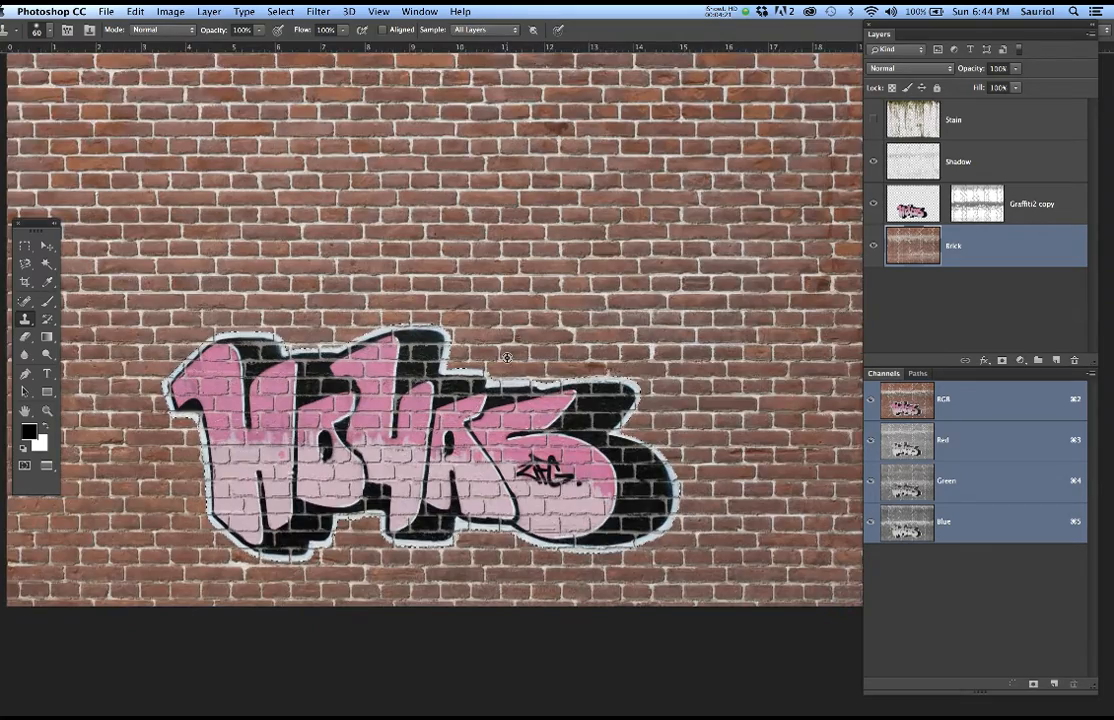
{"action": "scroll", "coordinate": [535, 288], "scroll_direction": "down", "scroll_amount": 3}
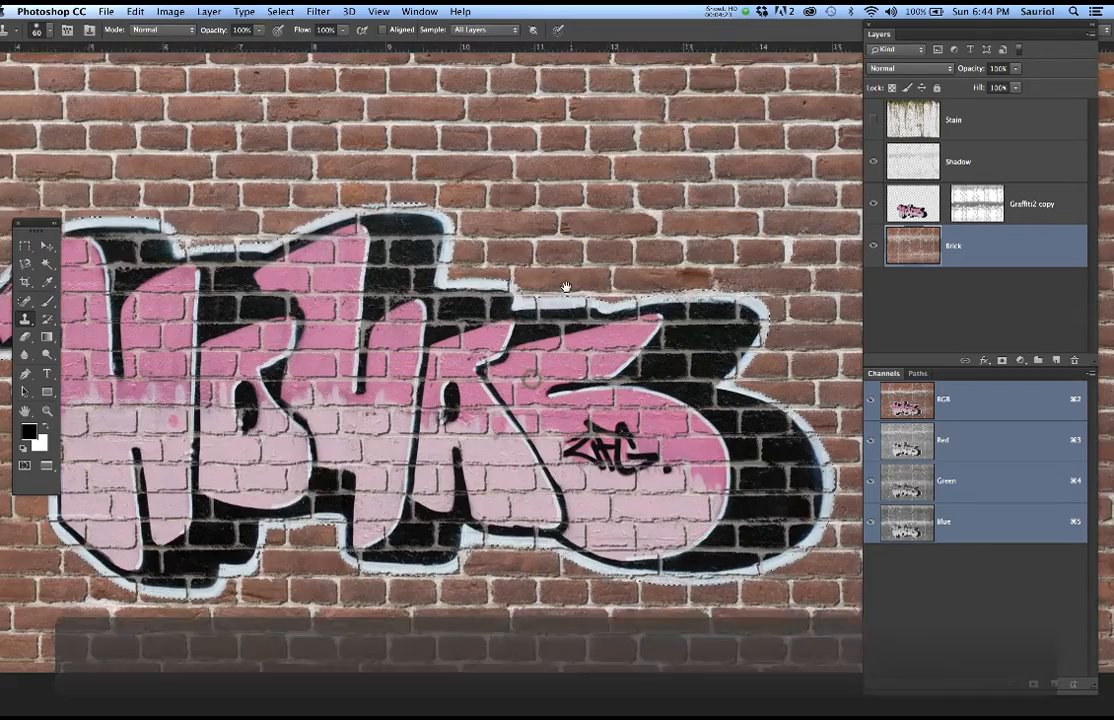
{"action": "scroll", "coordinate": [535, 288], "scroll_direction": "down", "scroll_amount": 2}
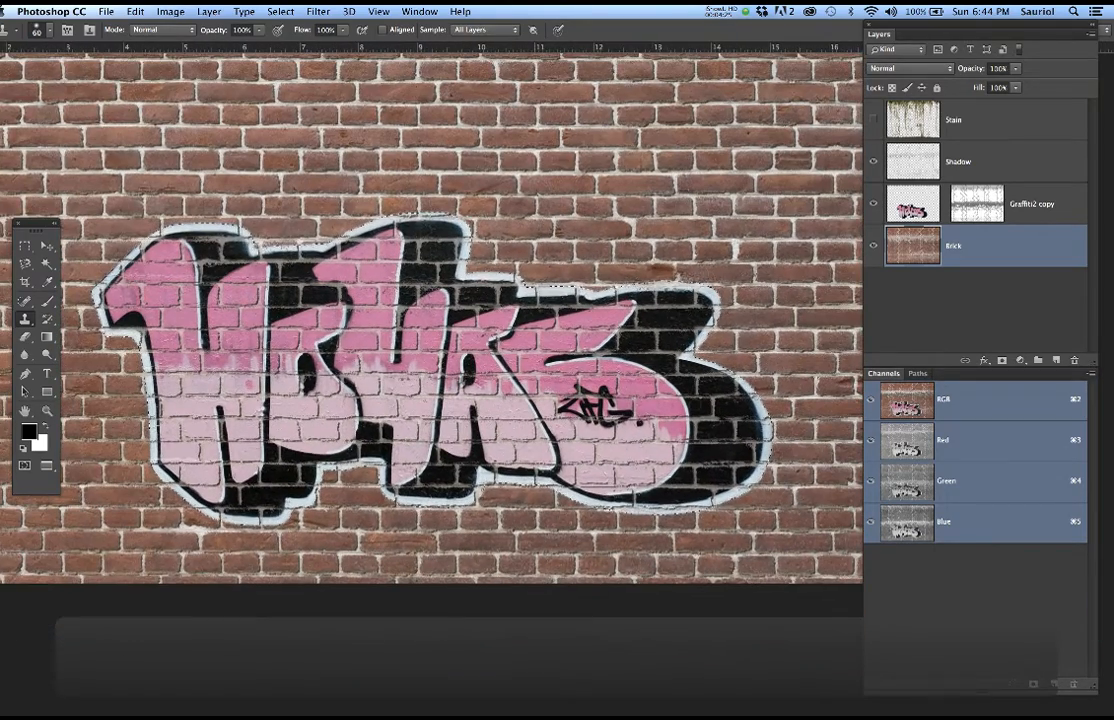
{"action": "left_click", "coordinate": [280, 11]}
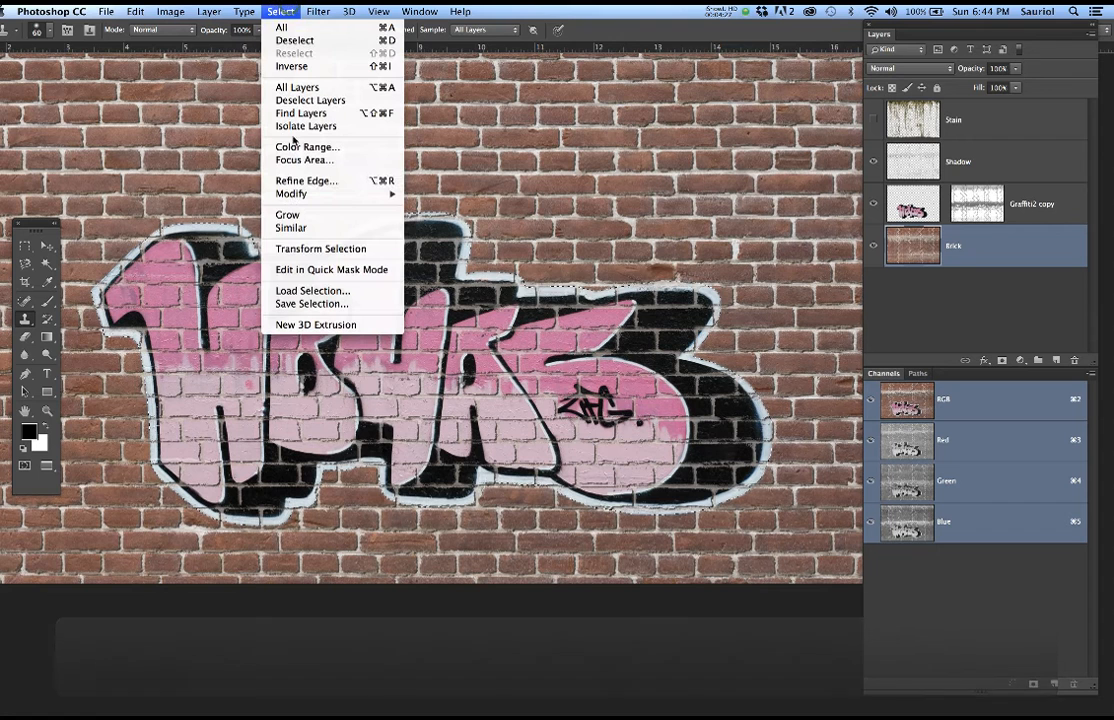
{"action": "left_click", "coordinate": [305, 303]}
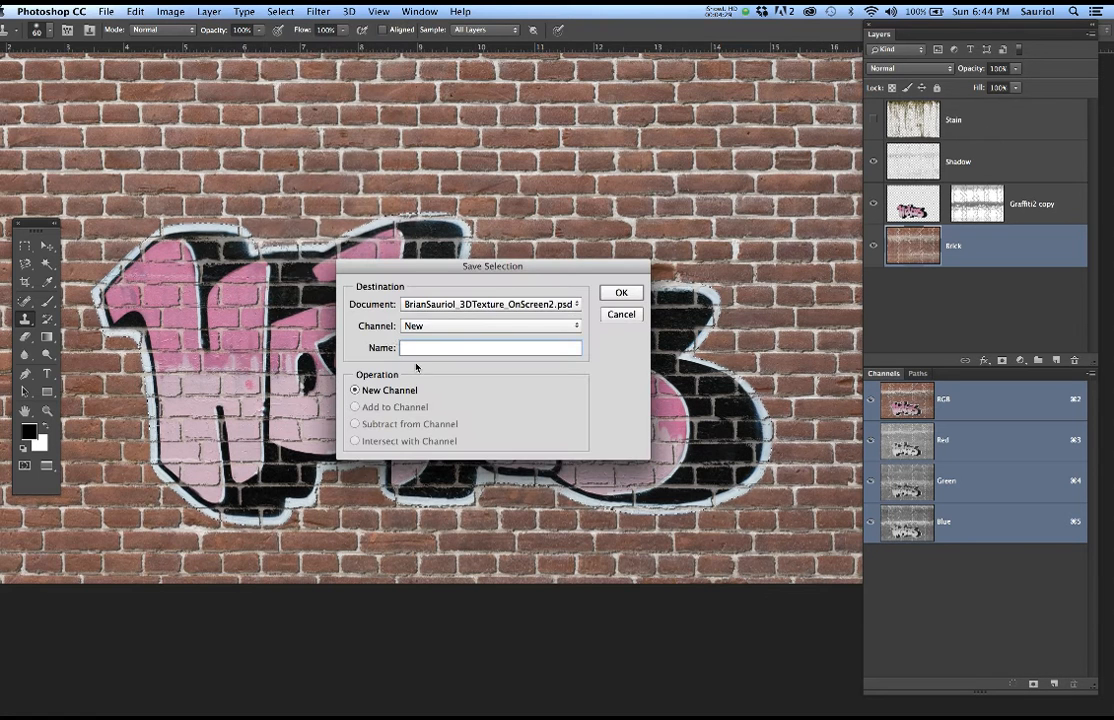
{"action": "left_click", "coordinate": [619, 293]}
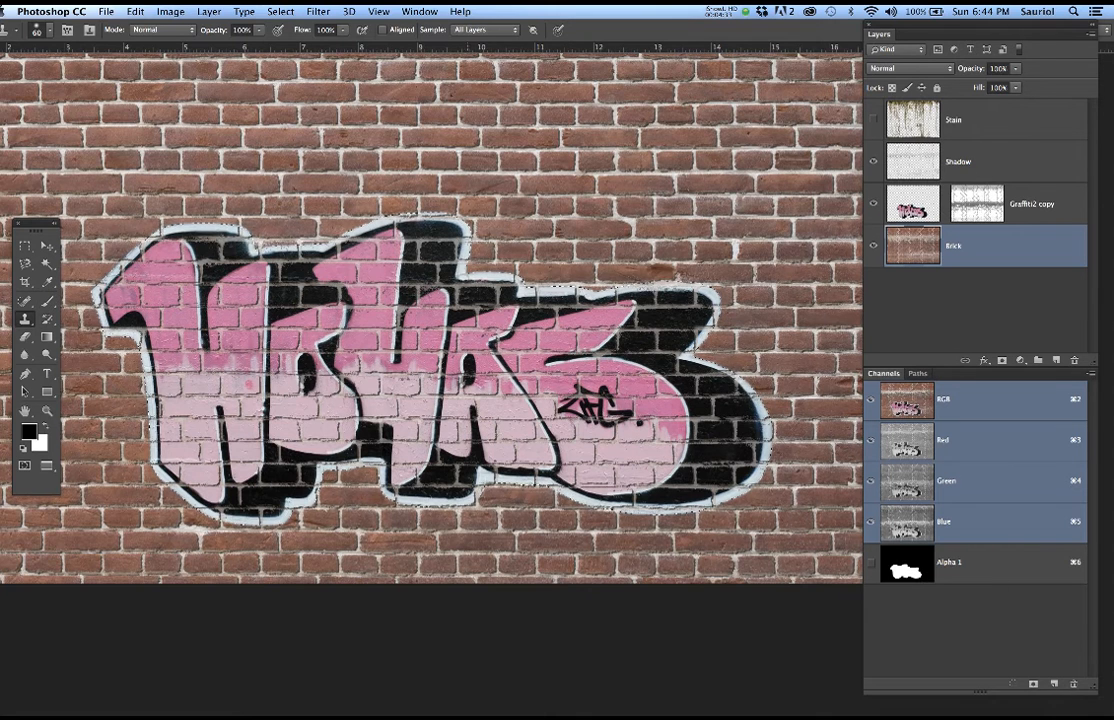
{"action": "key", "text": "super+s"}
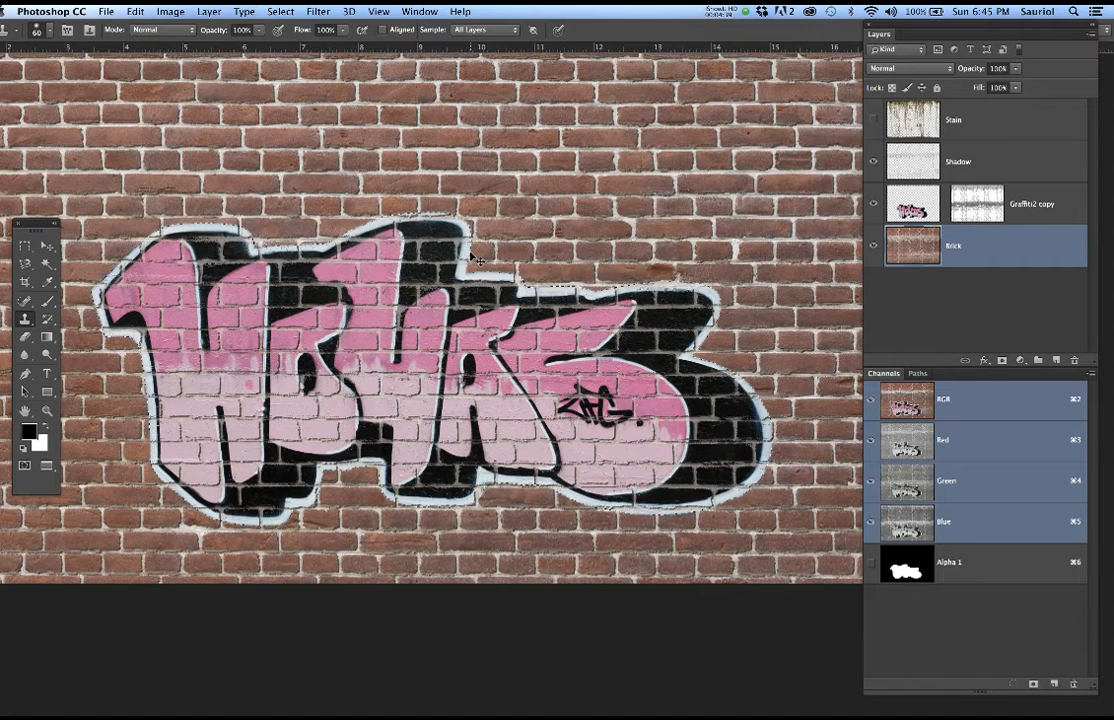
Save the document as another Photoshop file with its name ending in 3DTexture_OnScreen3, keeping Maximize Compatibility on
{"action": "key", "text": "super+shift+s"}
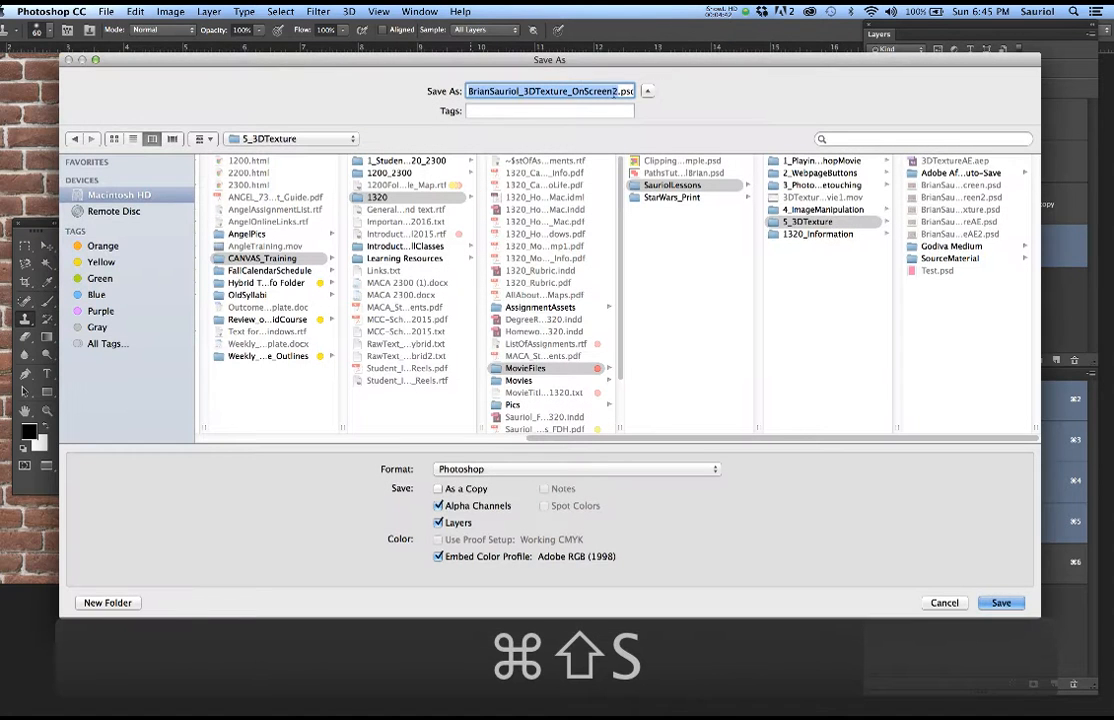
{"action": "left_click", "coordinate": [617, 91]}
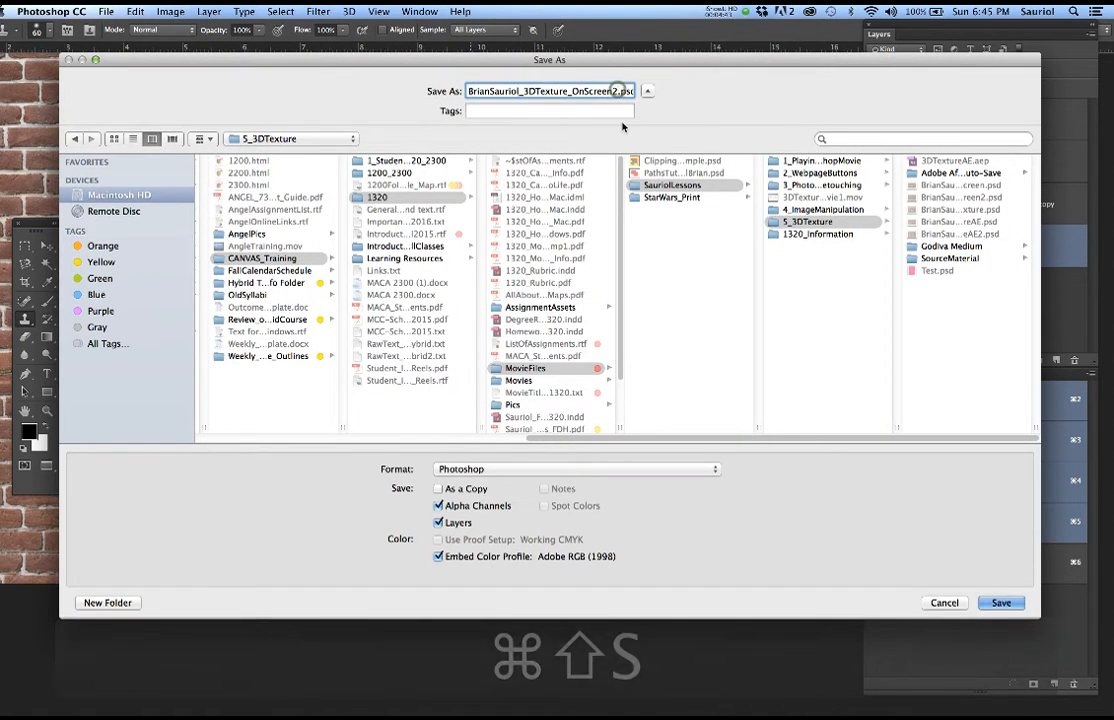
{"action": "key", "text": "BackSpace"}
{"action": "type", "text": "3"}
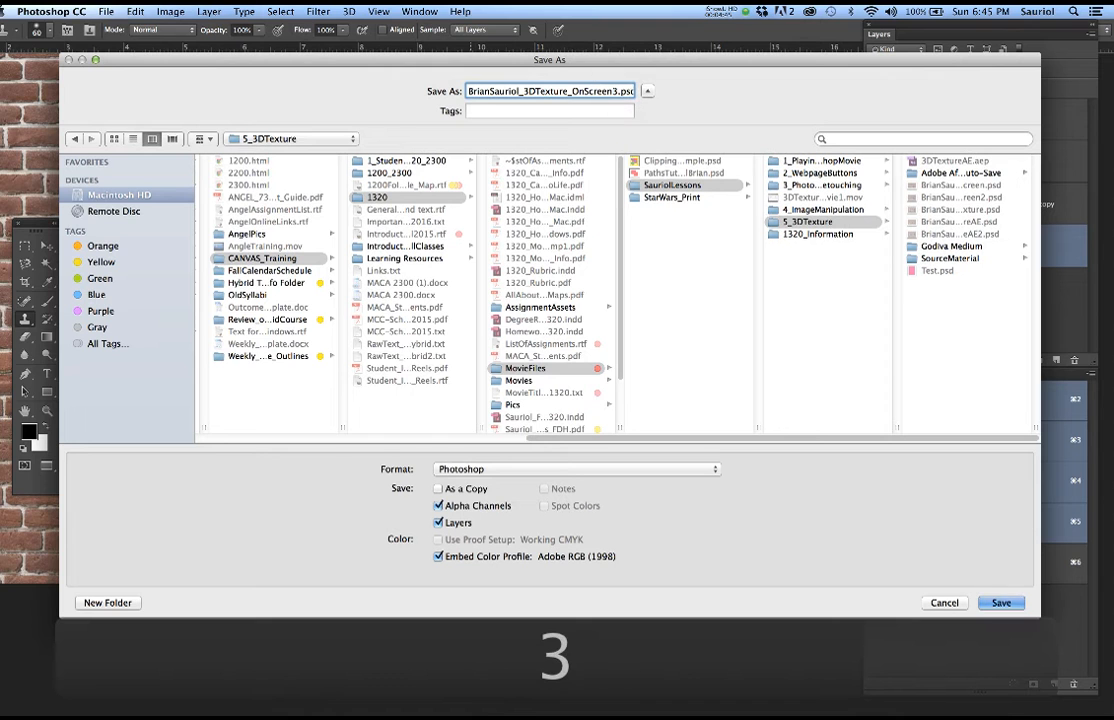
{"action": "key", "text": "Return"}
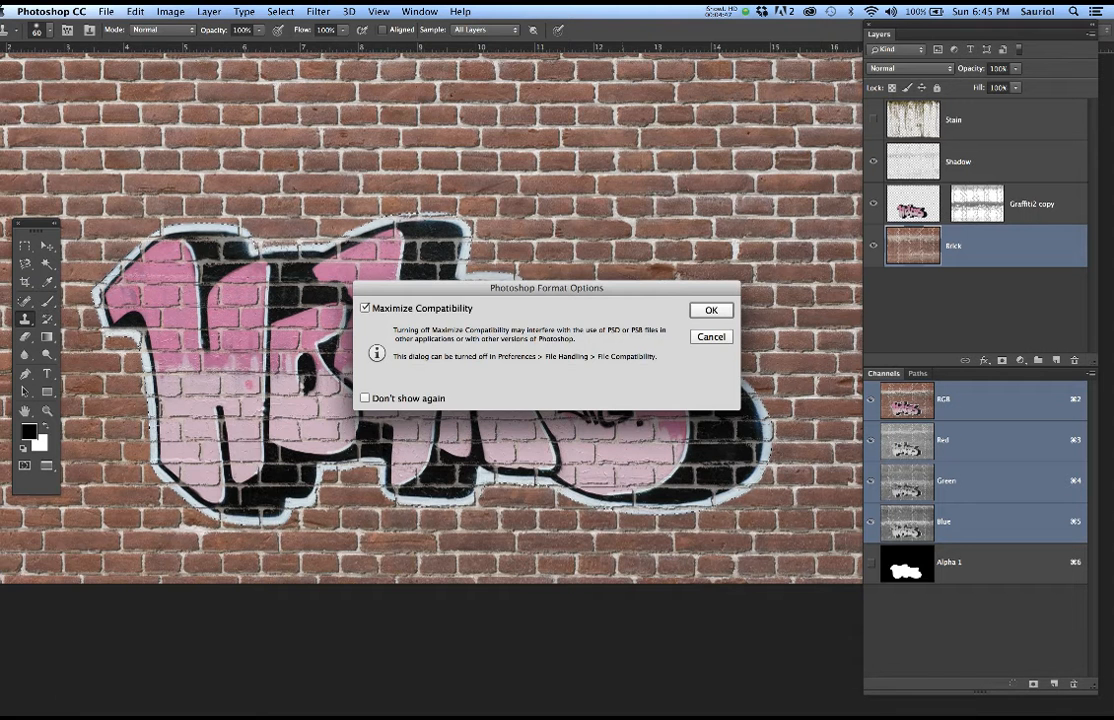
{"action": "left_click", "coordinate": [709, 309]}
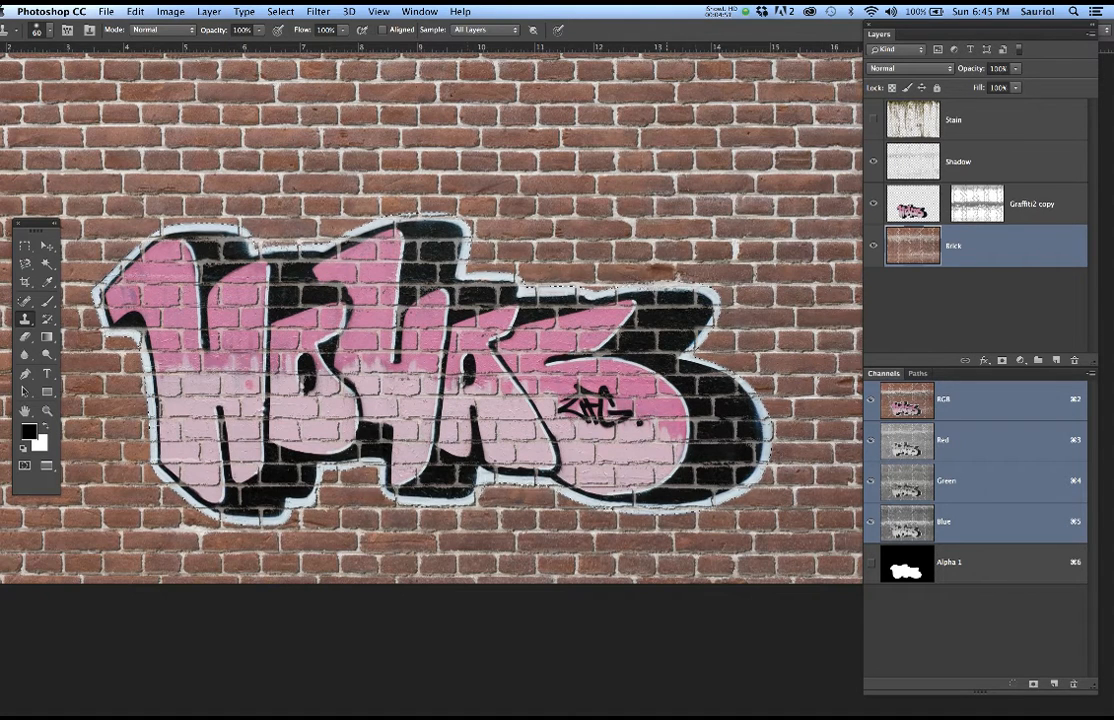
Flatten the image into a single layer, discarding the hidden layers
{"action": "left_click", "coordinate": [208, 11]}
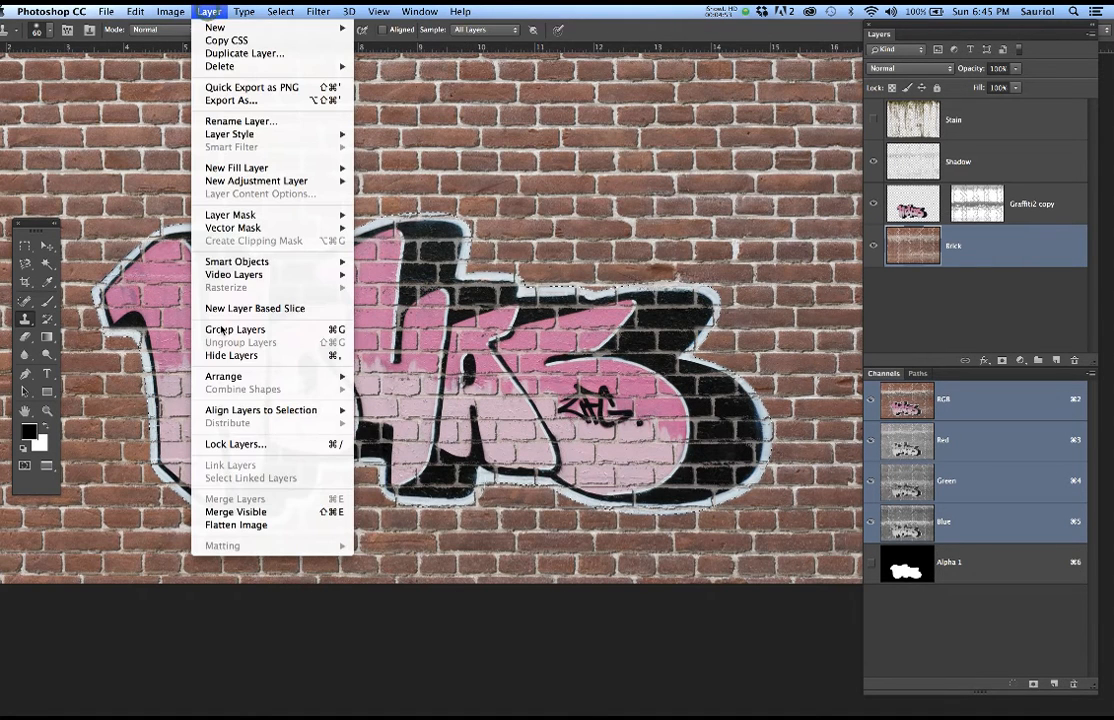
{"action": "left_click", "coordinate": [228, 525]}
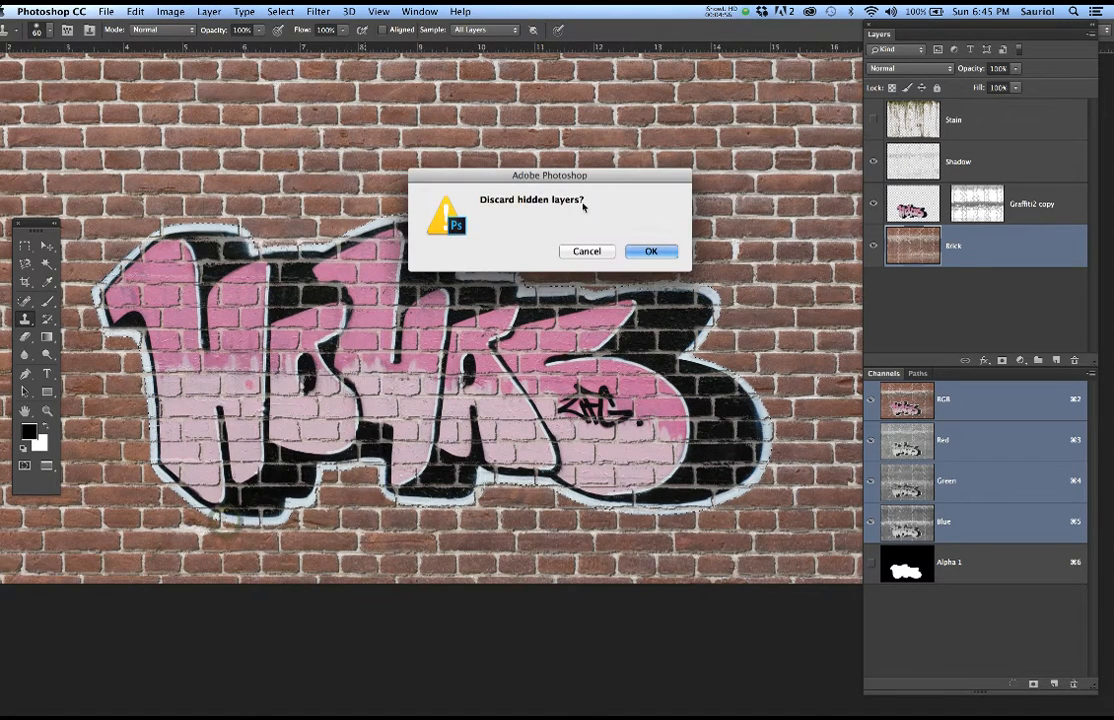
{"action": "left_click", "coordinate": [648, 251]}
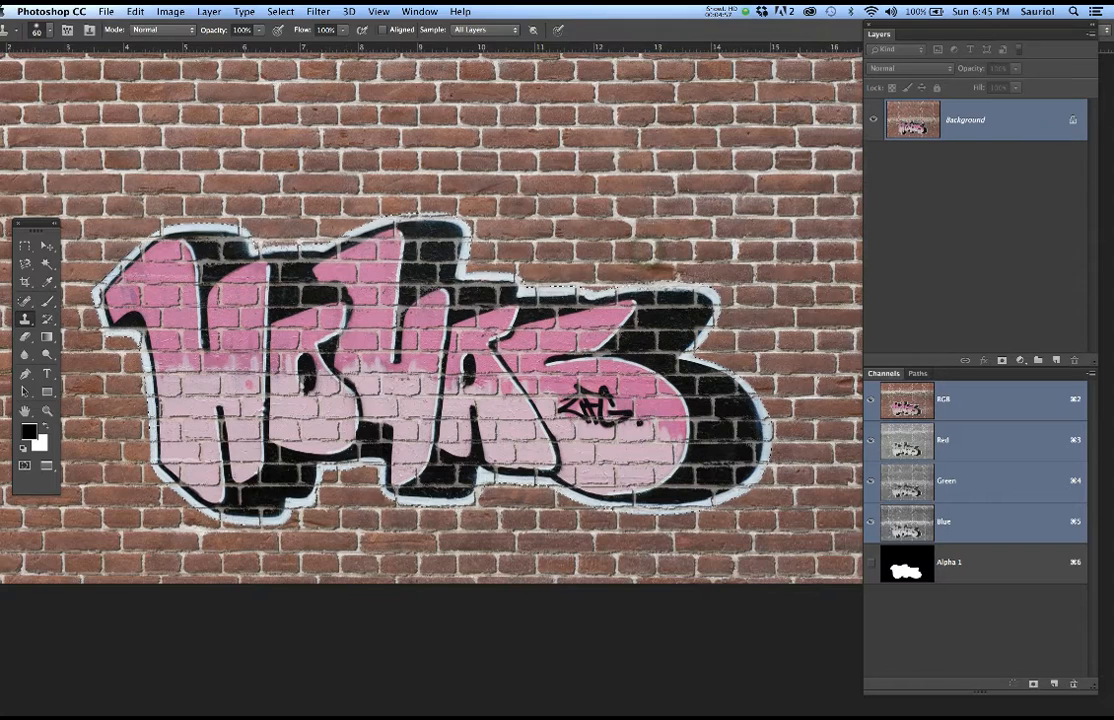
Close the flattened brick wall document, saving its changes
{"action": "key", "text": "f"}
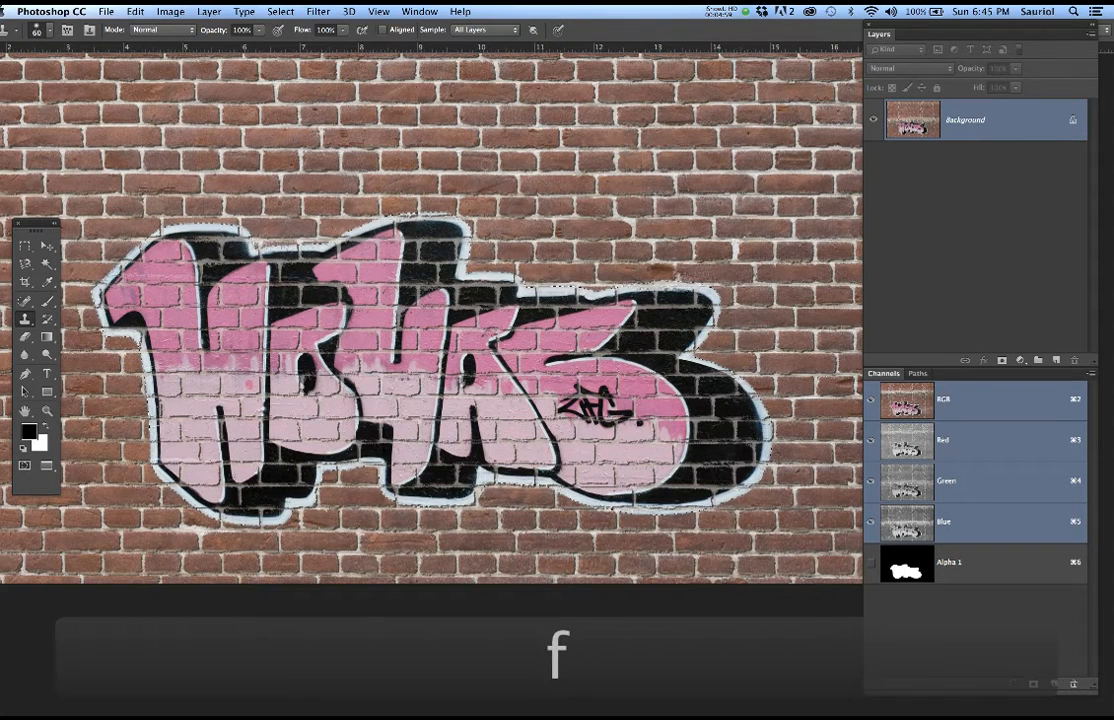
{"action": "key", "text": "f"}
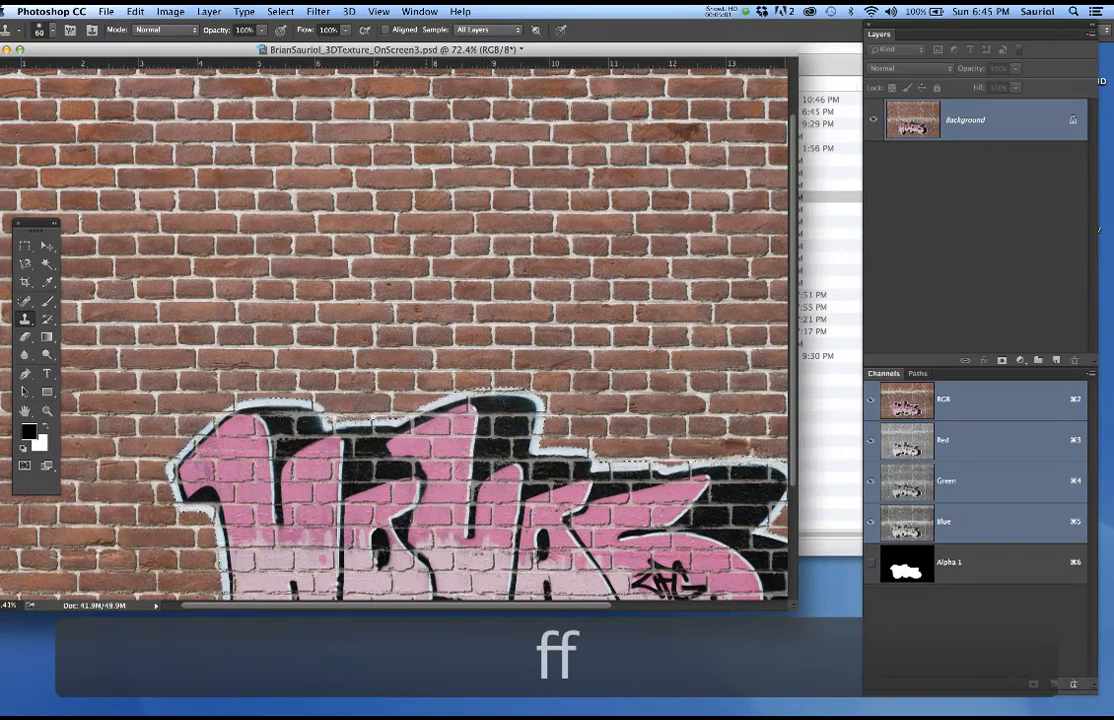
{"action": "key", "text": "f"}
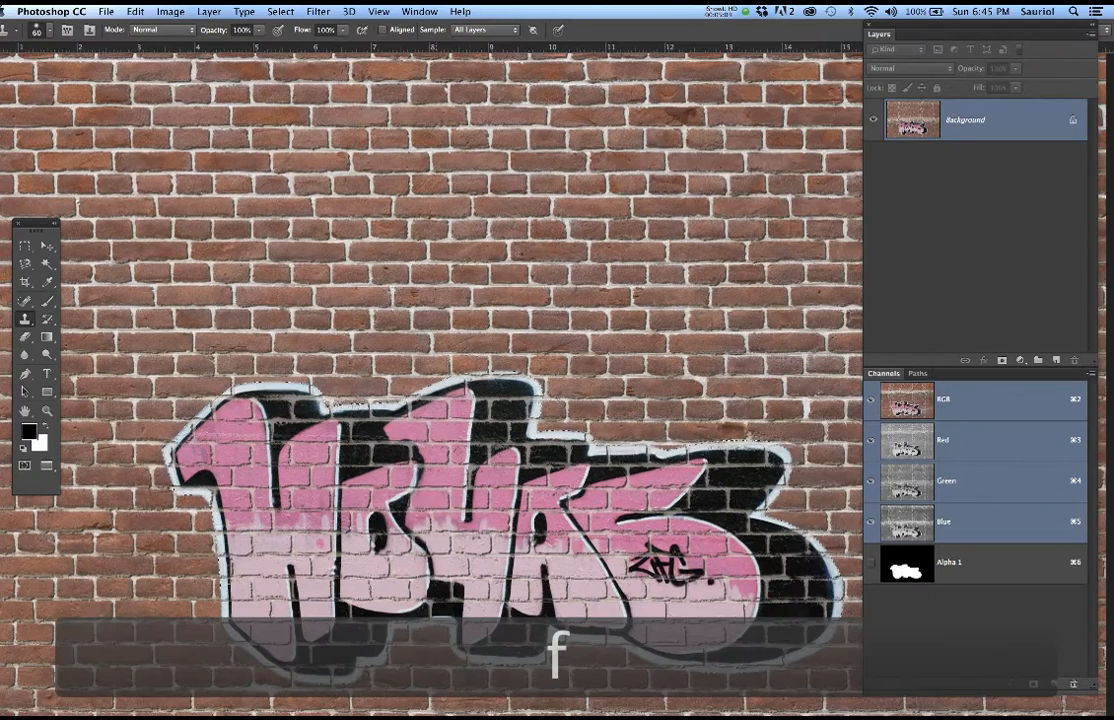
{"action": "scroll", "coordinate": [488, 298], "scroll_direction": "down", "scroll_amount": 4}
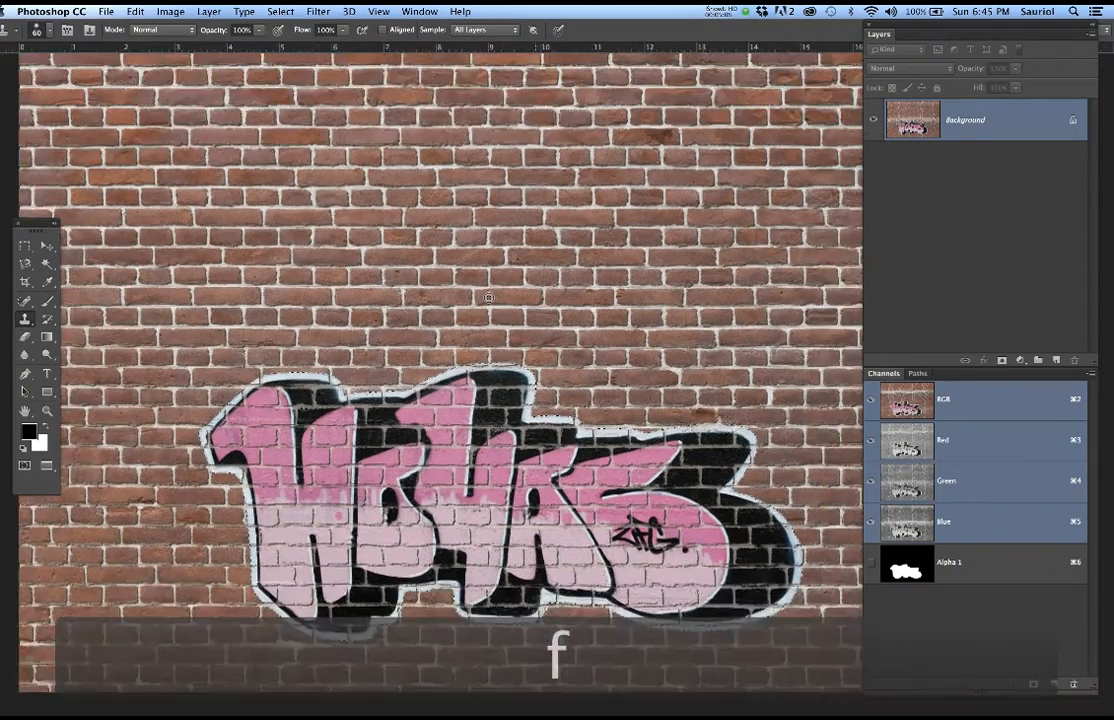
{"action": "scroll", "coordinate": [488, 298], "scroll_direction": "down", "scroll_amount": 2}
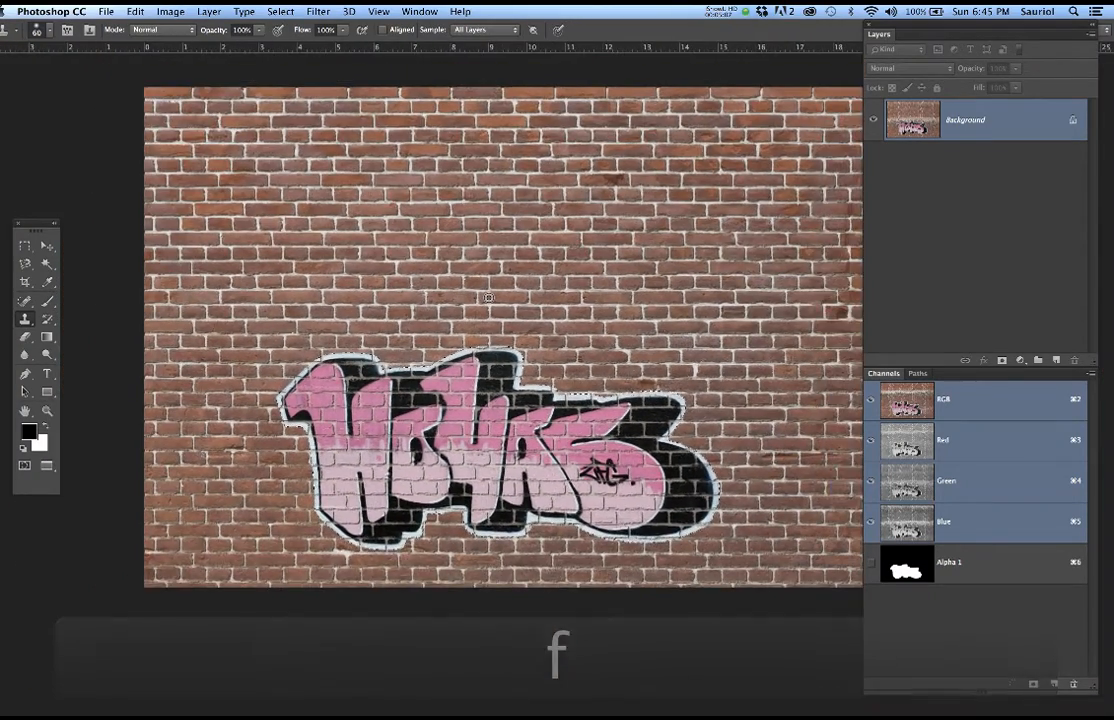
{"action": "key", "text": "super+w"}
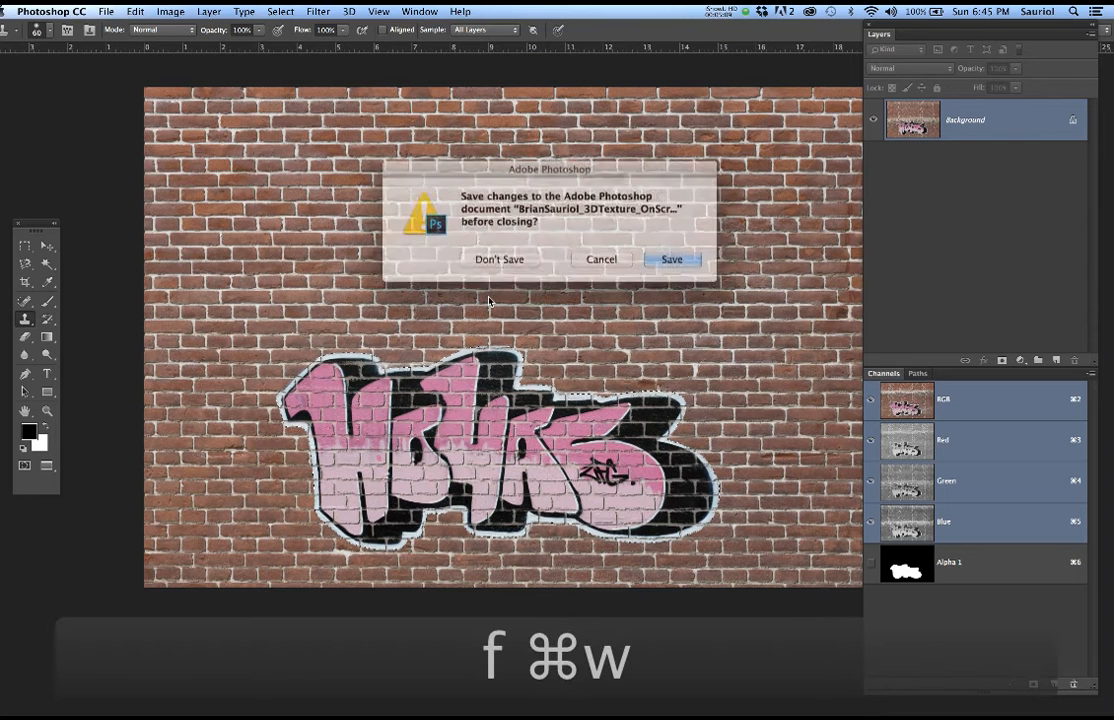
{"action": "left_click", "coordinate": [655, 255]}
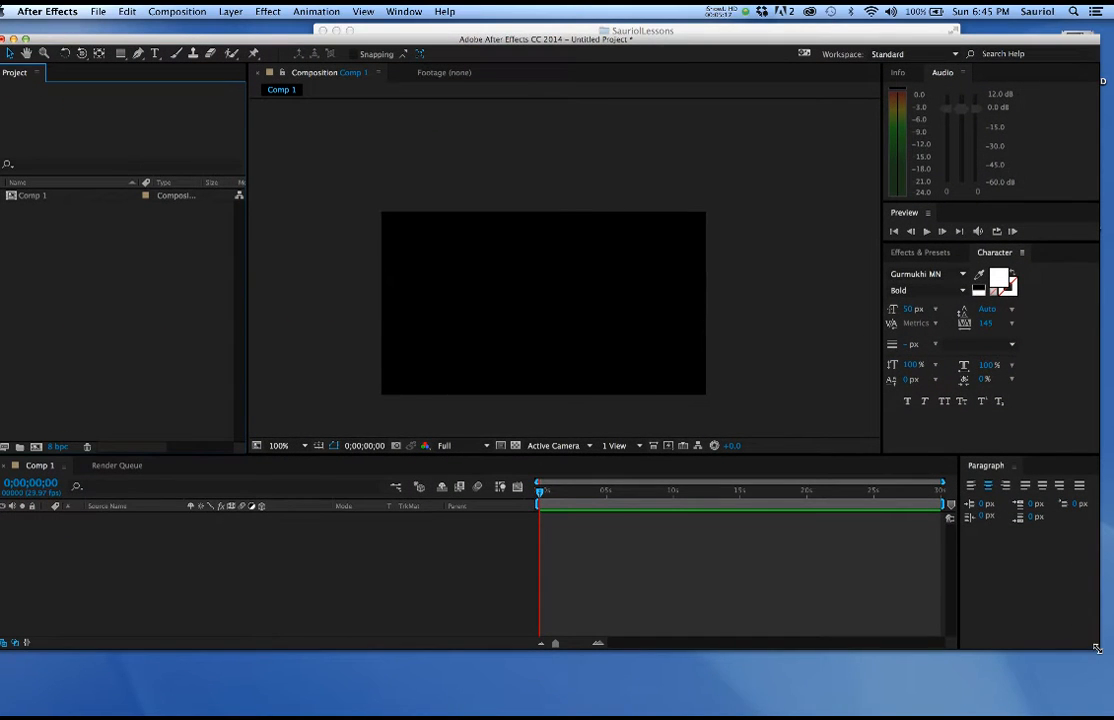
Enlarge the After Effects window and lower it to uncover the SauriolLessons folder in Finder
{"action": "left_click_drag", "start_coordinate": [1096, 648], "coordinate": [1104, 710]}
{"action": "left_click_drag", "start_coordinate": [651, 42], "coordinate": [650, 372]}
{"action": "left_click", "coordinate": [458, 196]}
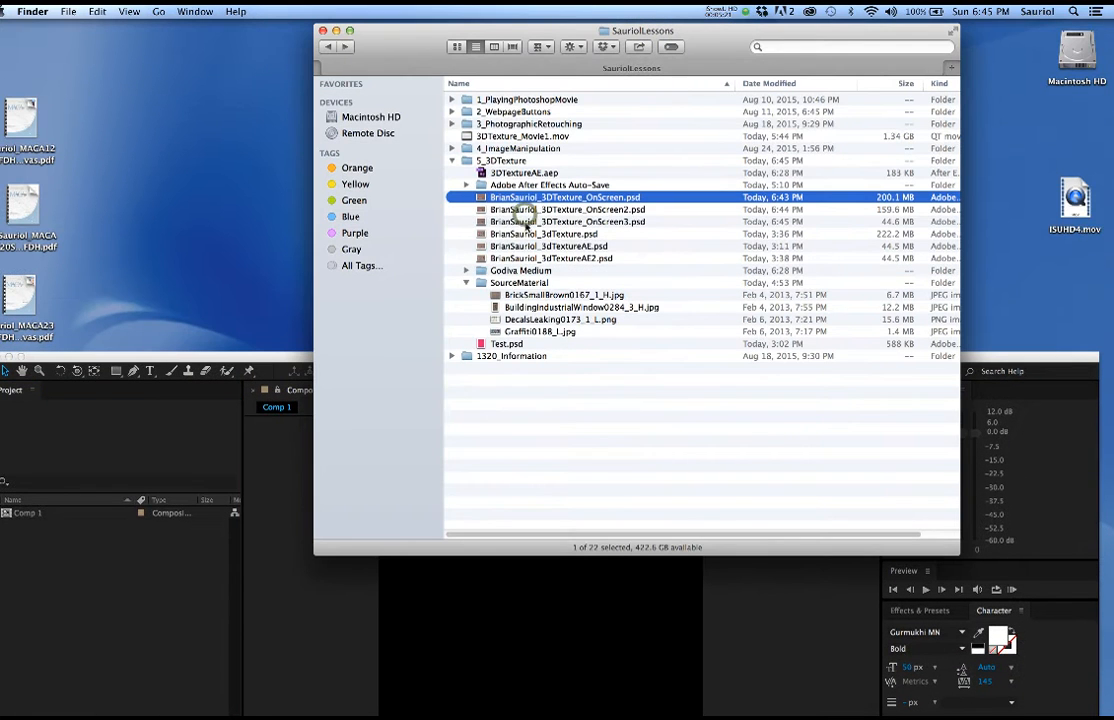
Copy the Godiva Medium folder into the SourceMaterial folder
{"action": "double_click", "coordinate": [481, 283]}
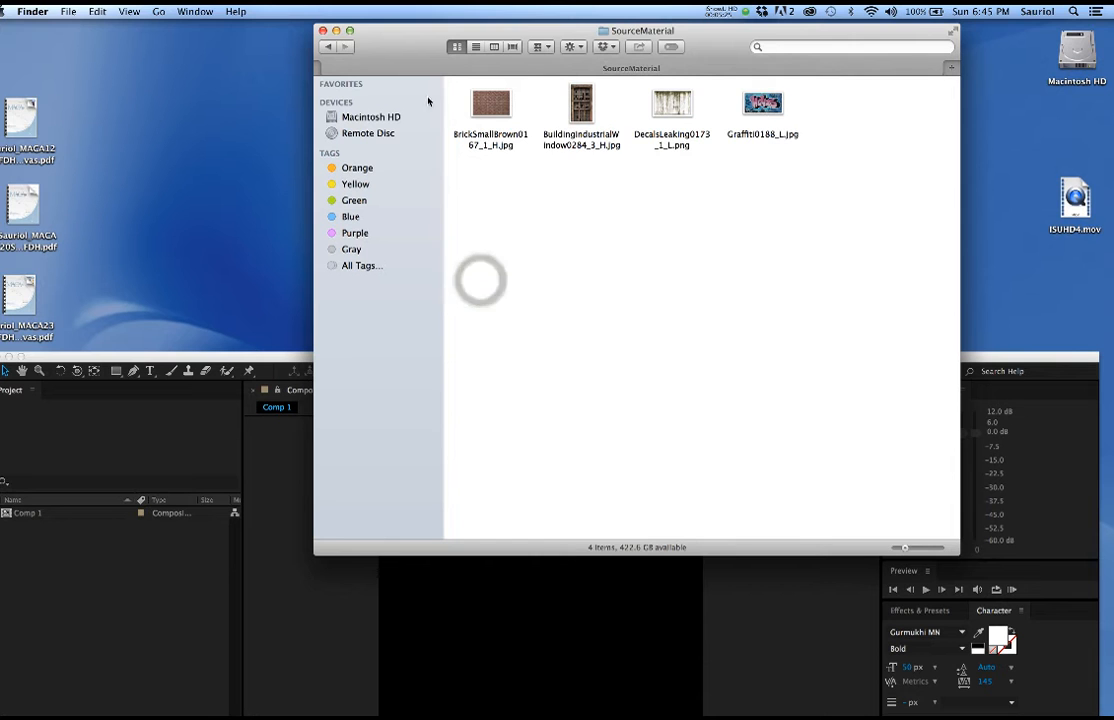
{"action": "left_click", "coordinate": [327, 47]}
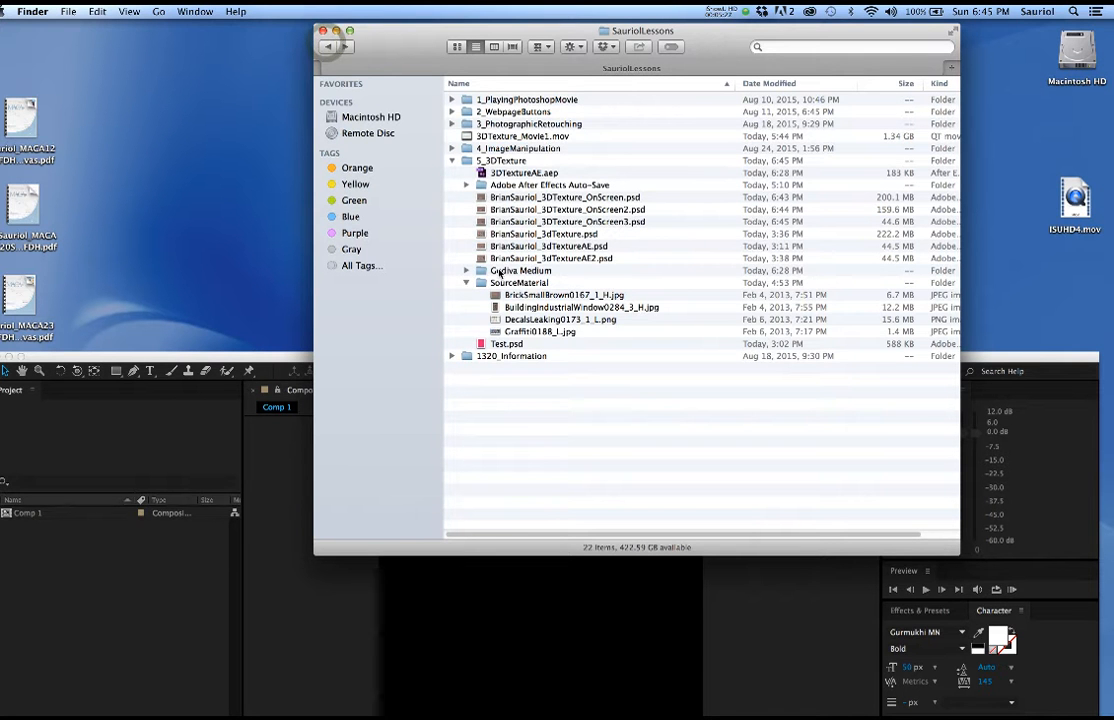
{"action": "left_click_drag", "start_coordinate": [481, 272], "coordinate": [490, 286]}
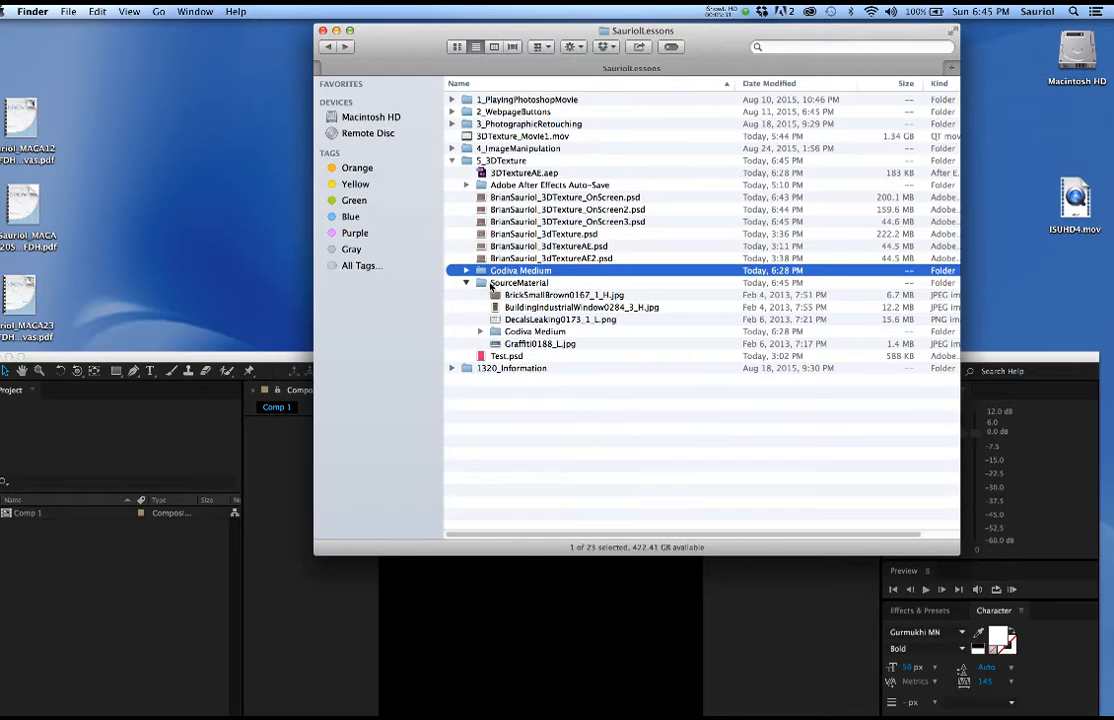
Examine the PNG image sequence in SourceMaterial's Godiva Medium folder and return to SourceMaterial
{"action": "double_click", "coordinate": [481, 285]}
{"action": "left_click", "coordinate": [864, 113]}
{"action": "double_click", "coordinate": [864, 113]}
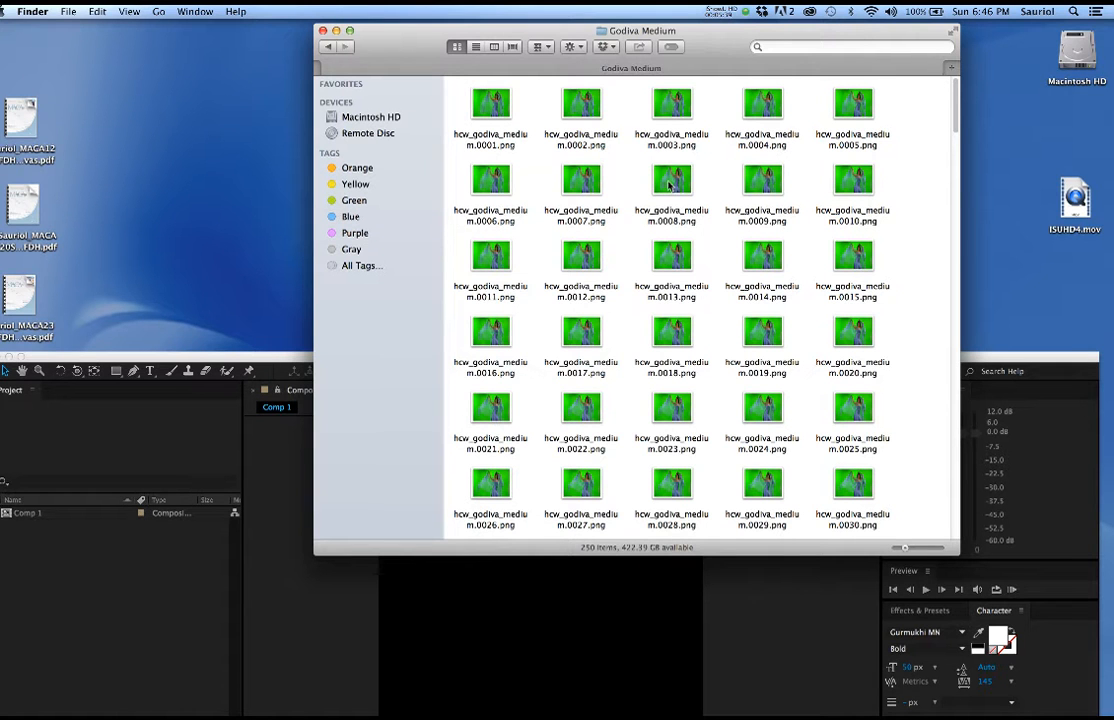
{"action": "left_click", "coordinate": [327, 47]}
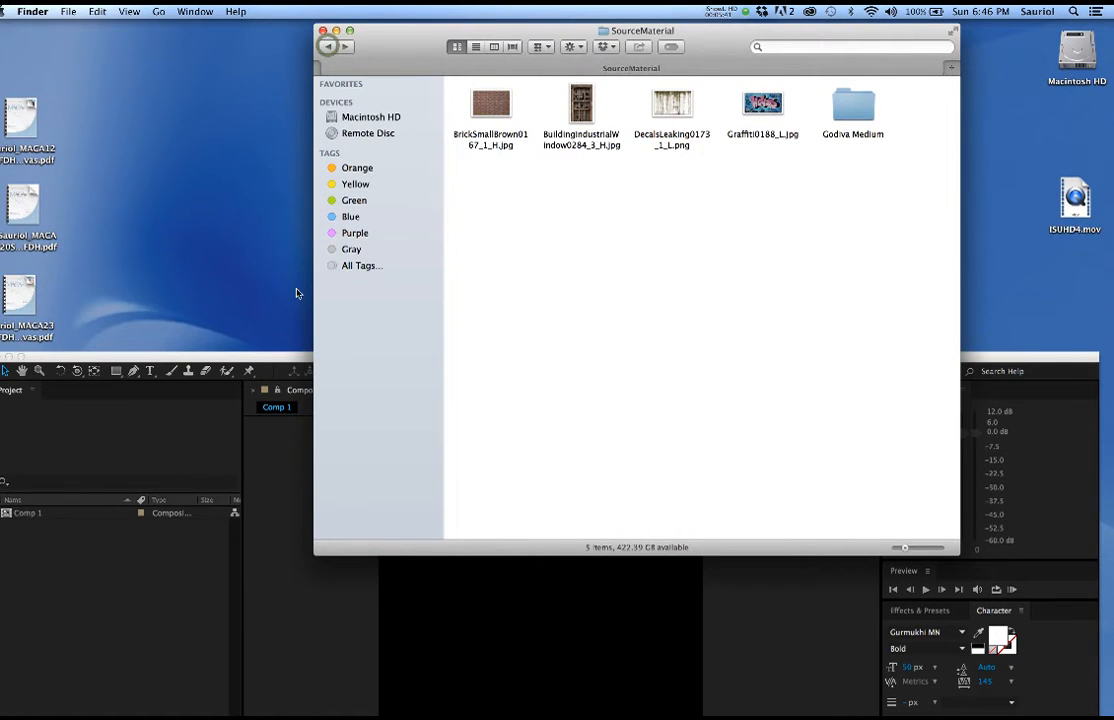
Bring the After Effects window back up to fill the screen with its composition view active
{"action": "left_click_drag", "start_coordinate": [303, 349], "coordinate": [308, 343]}
{"action": "double_click", "coordinate": [300, 350]}
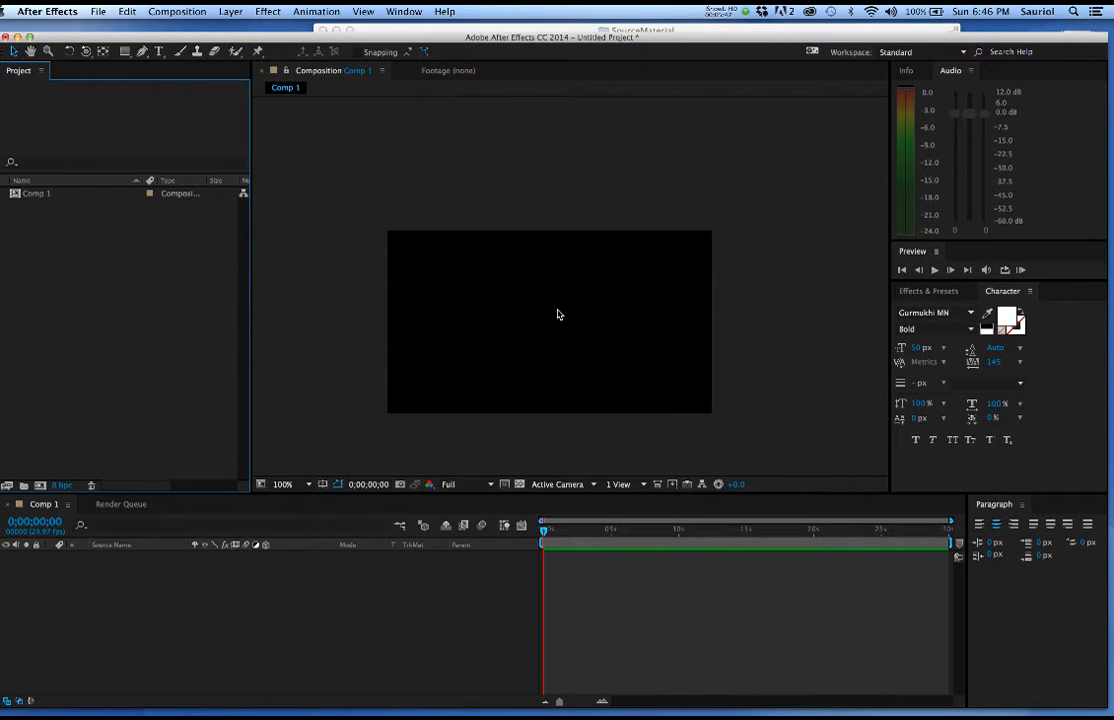
{"action": "left_click", "coordinate": [352, 278]}
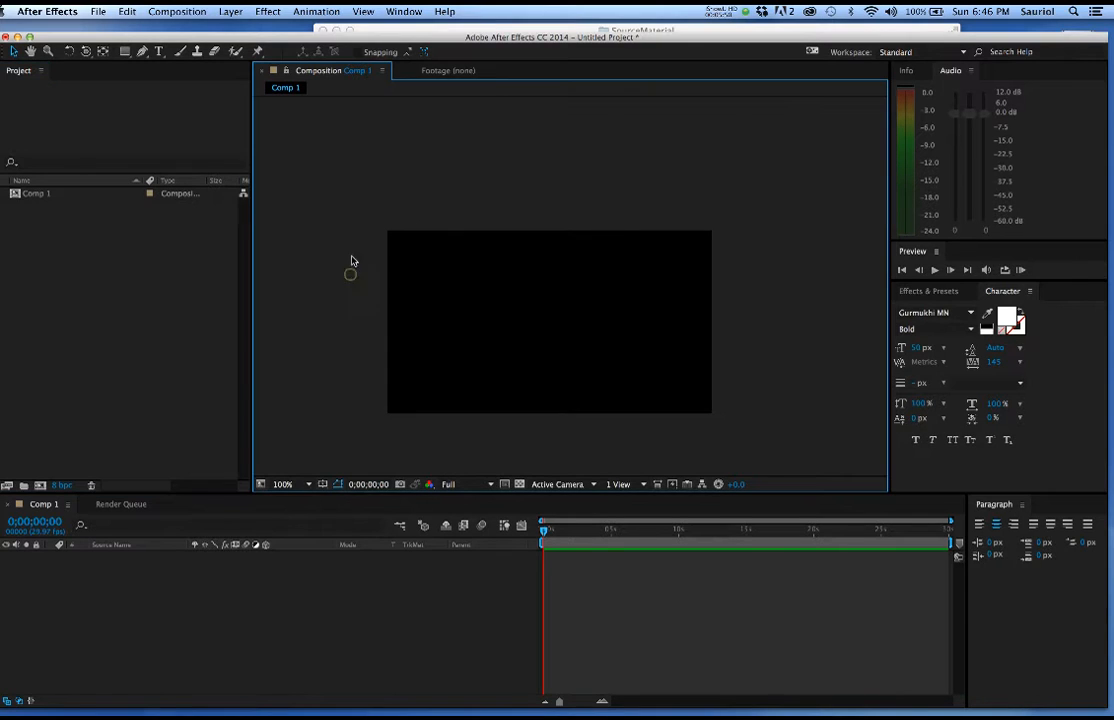
Switch to Finder and import the 3DTexture_OnScreen3 PSD from the 5_3DTexture folder into the After Effects project
{"action": "left_click", "coordinate": [484, 30]}
{"action": "left_click_drag", "start_coordinate": [484, 30], "coordinate": [568, 43]}
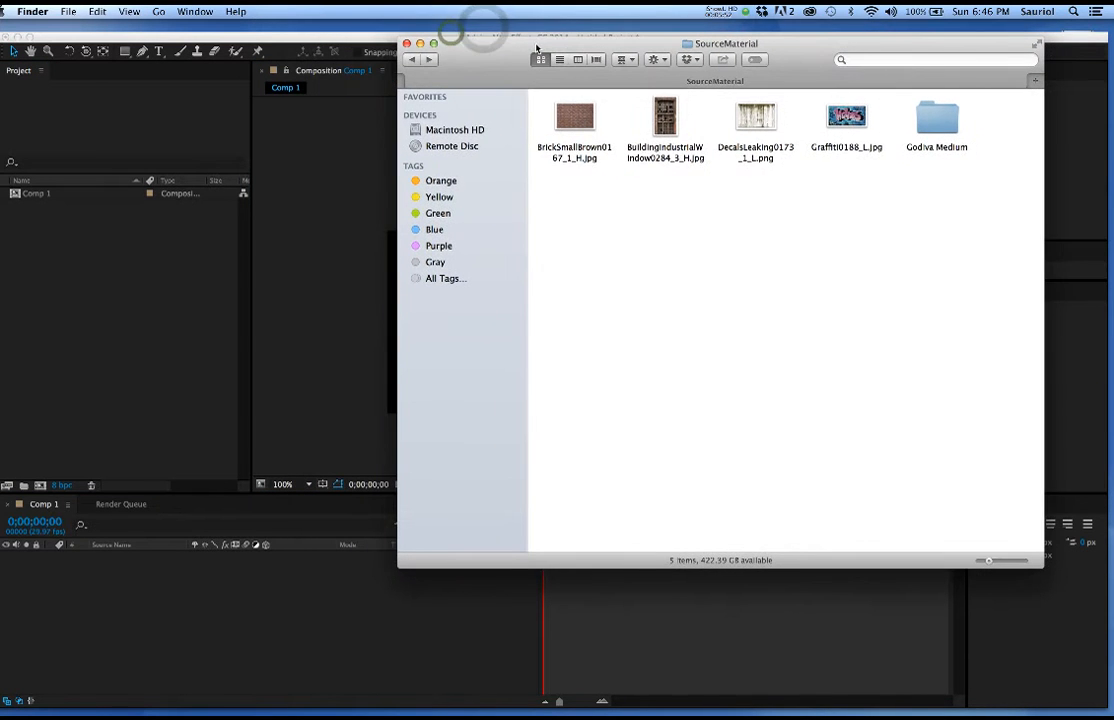
{"action": "left_click", "coordinate": [411, 59]}
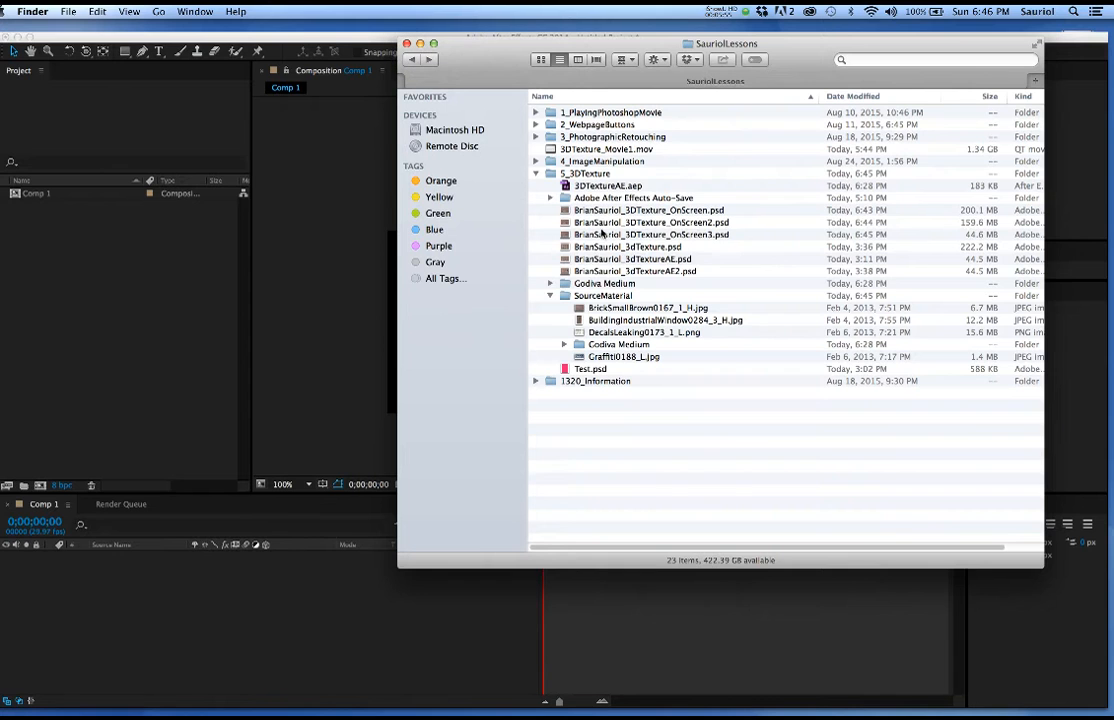
{"action": "left_click", "coordinate": [588, 236]}
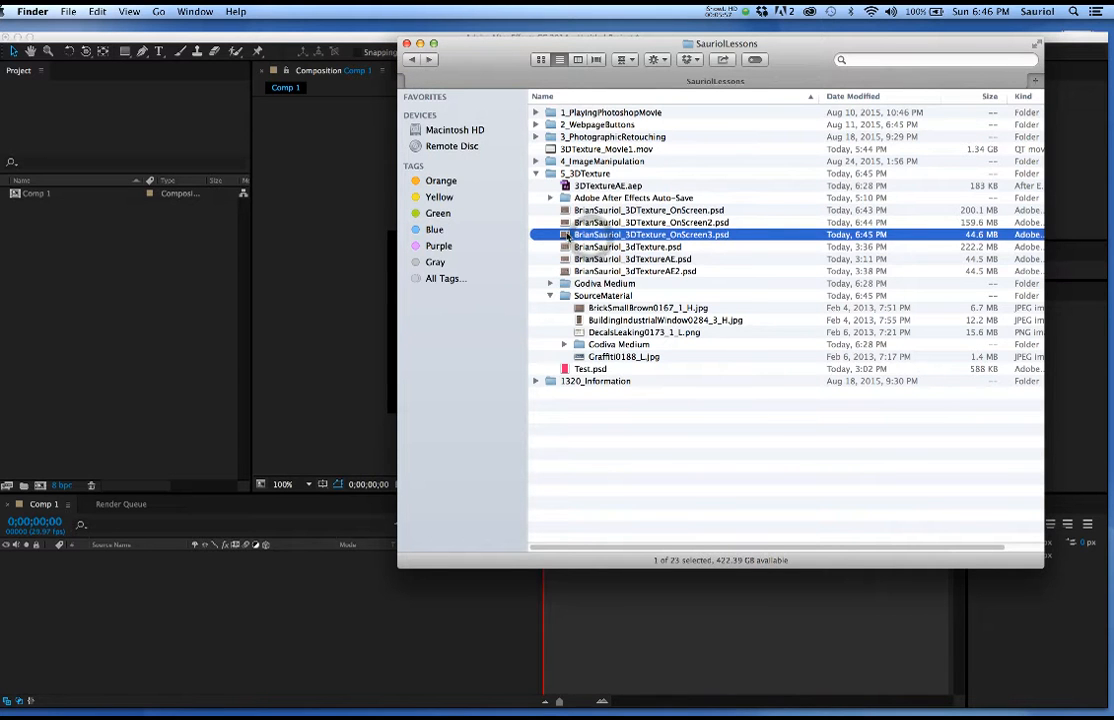
{"action": "left_click_drag", "start_coordinate": [566, 235], "coordinate": [153, 296]}
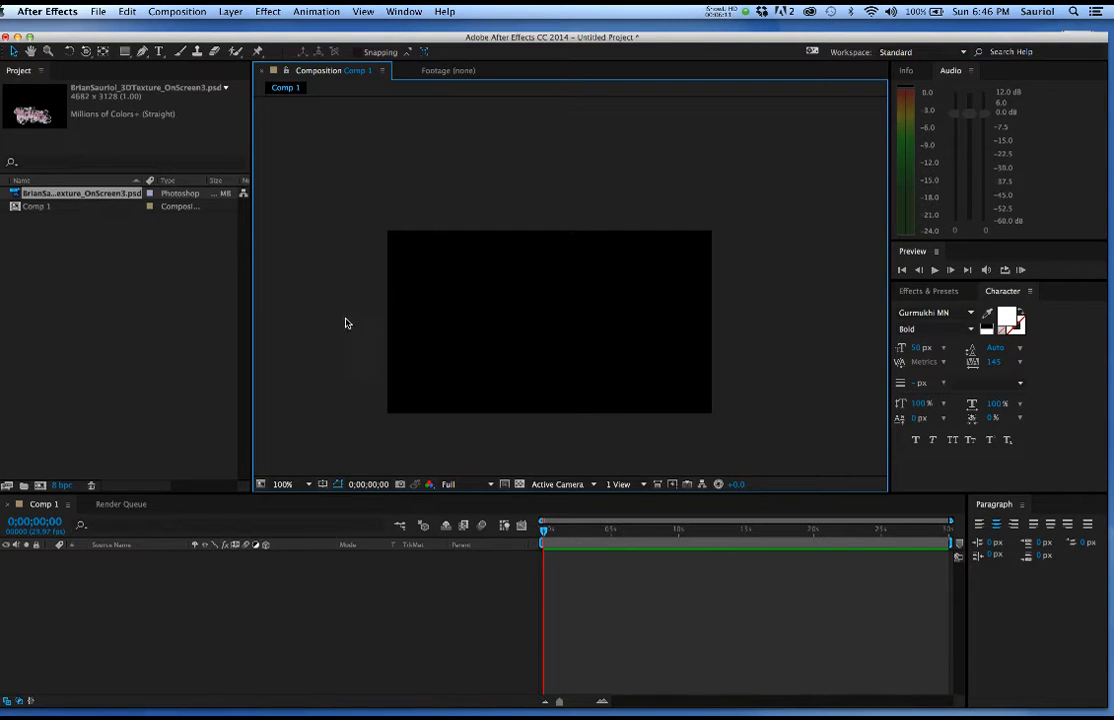
Delete the existing empty Comp 1 composition from the project
{"action": "left_click", "coordinate": [152, 9]}
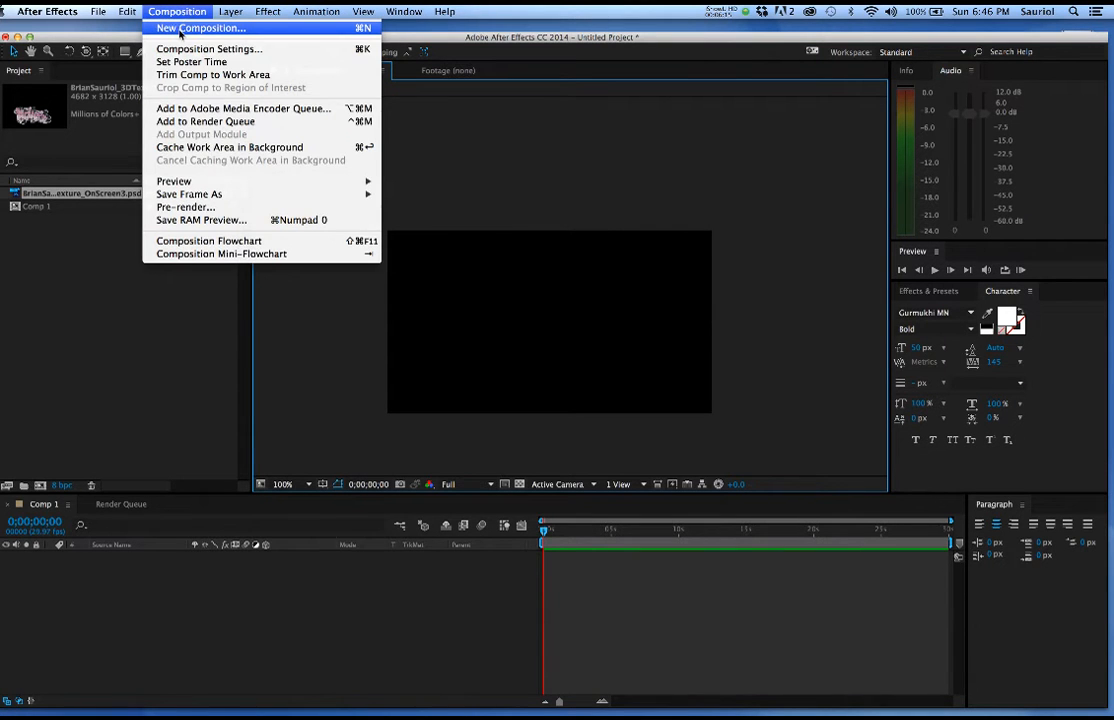
{"action": "left_click", "coordinate": [28, 207]}
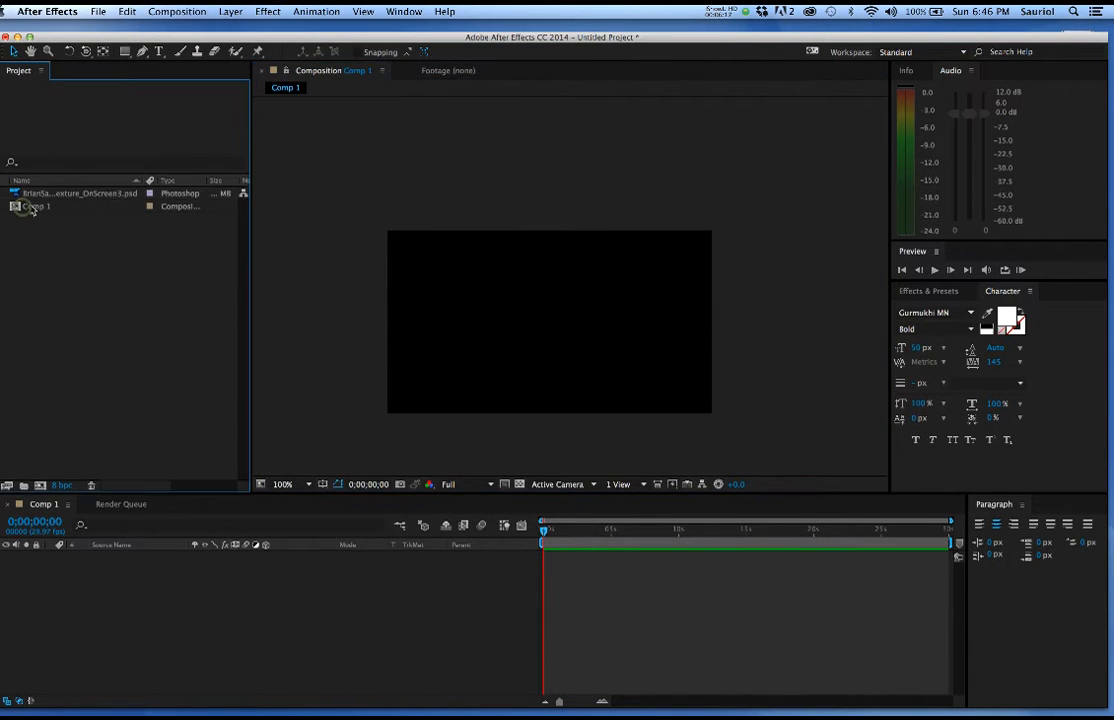
{"action": "left_click", "coordinate": [24, 207]}
{"action": "key", "text": "Delete"}
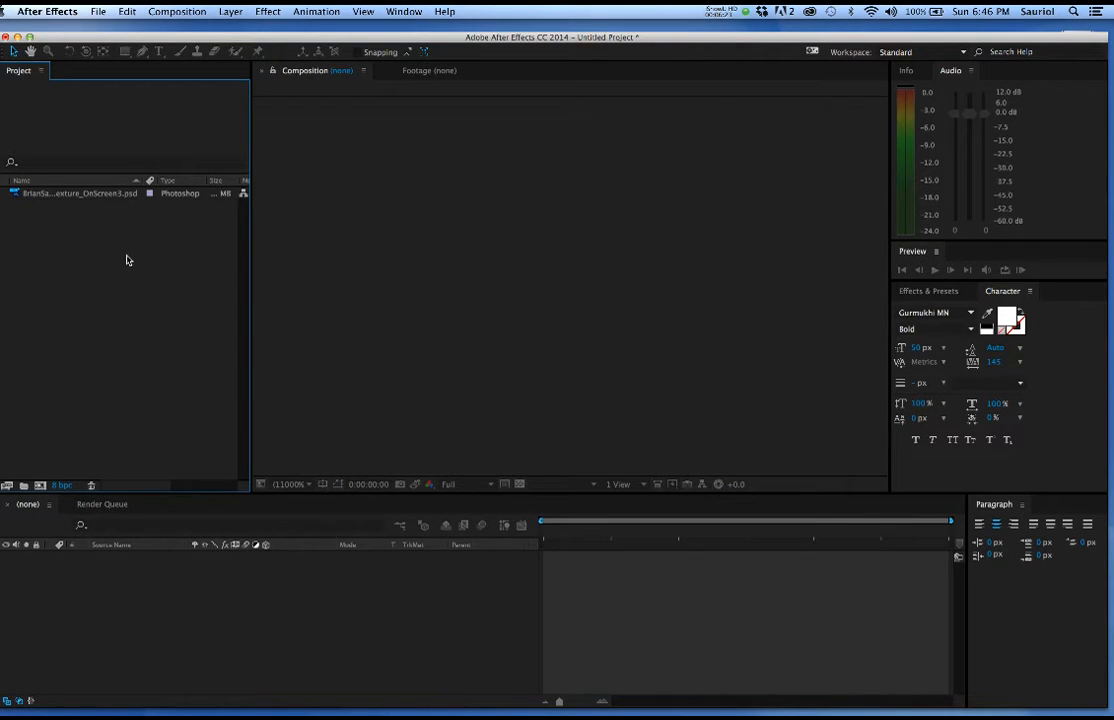
Create a new 960 x 540 composition named Comp 1 with a 30-second duration
{"action": "left_click", "coordinate": [15, 197]}
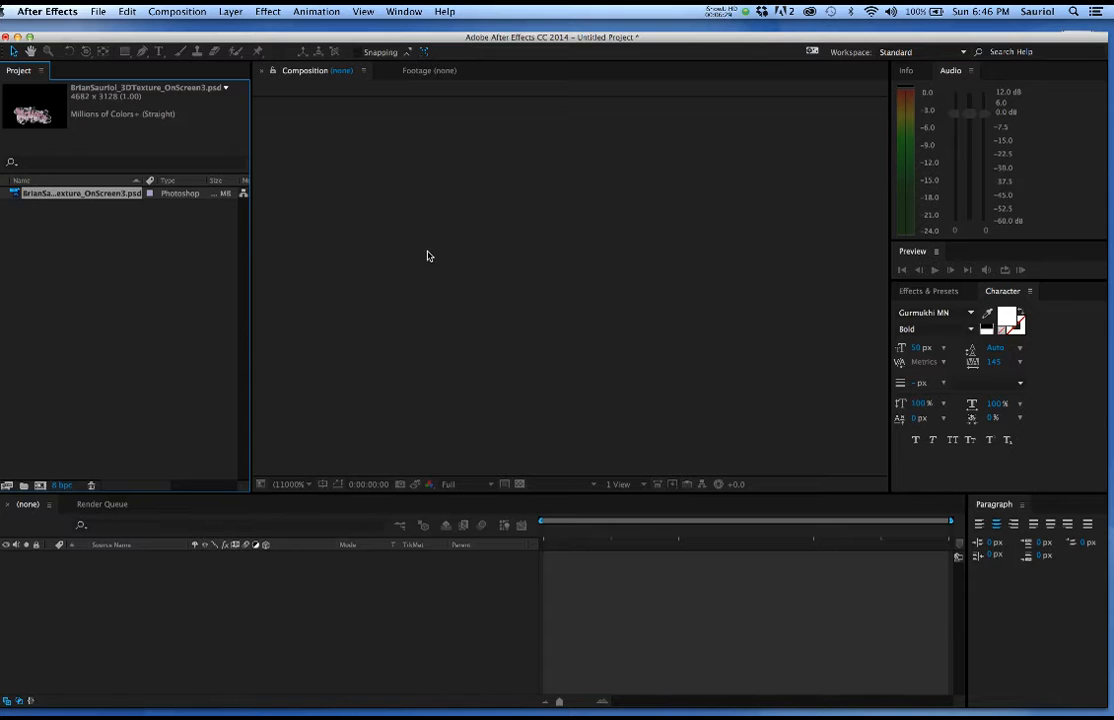
{"action": "left_click", "coordinate": [228, 10]}
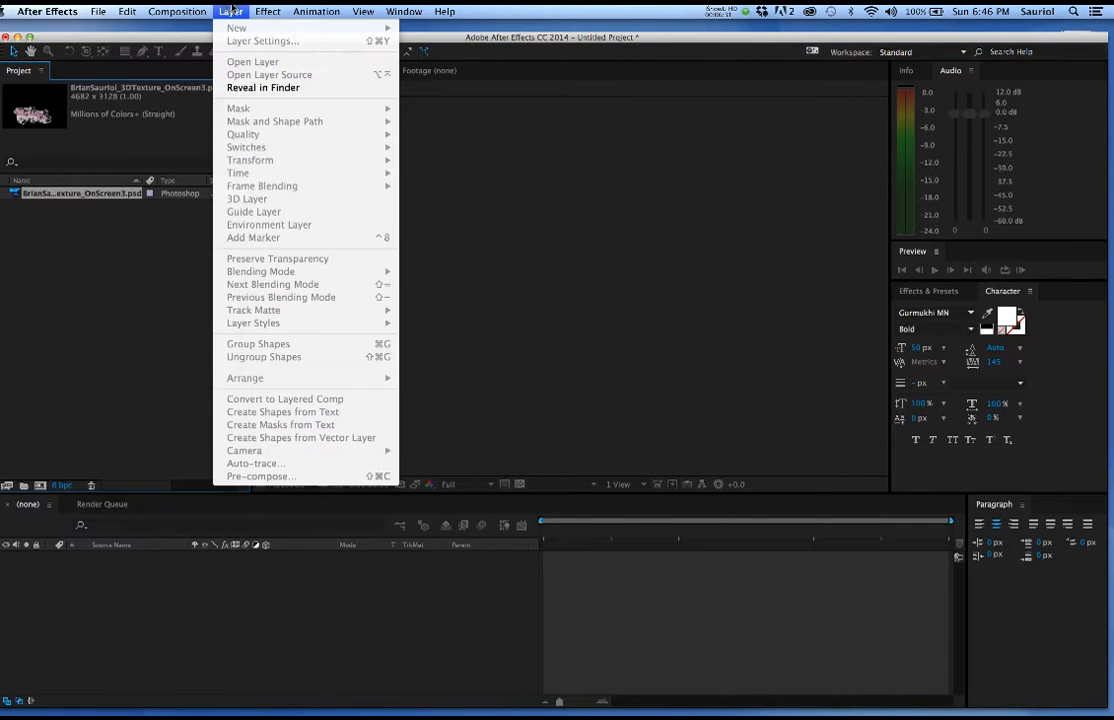
{"action": "left_click", "coordinate": [191, 30]}
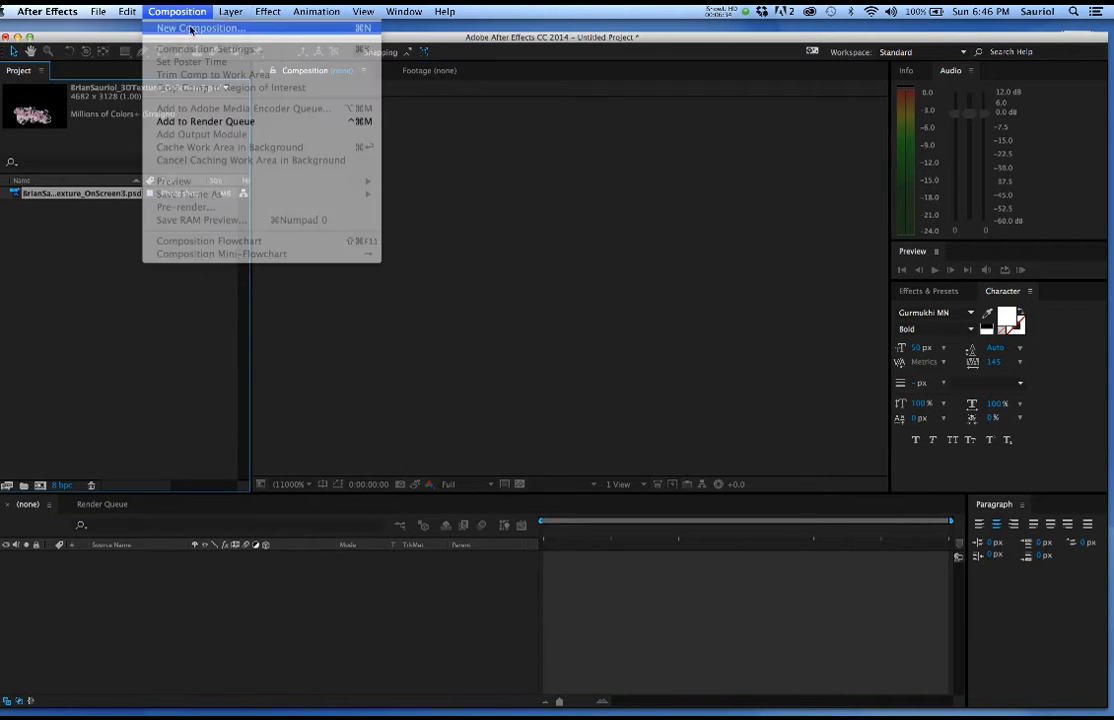
{"action": "left_click", "coordinate": [574, 396]}
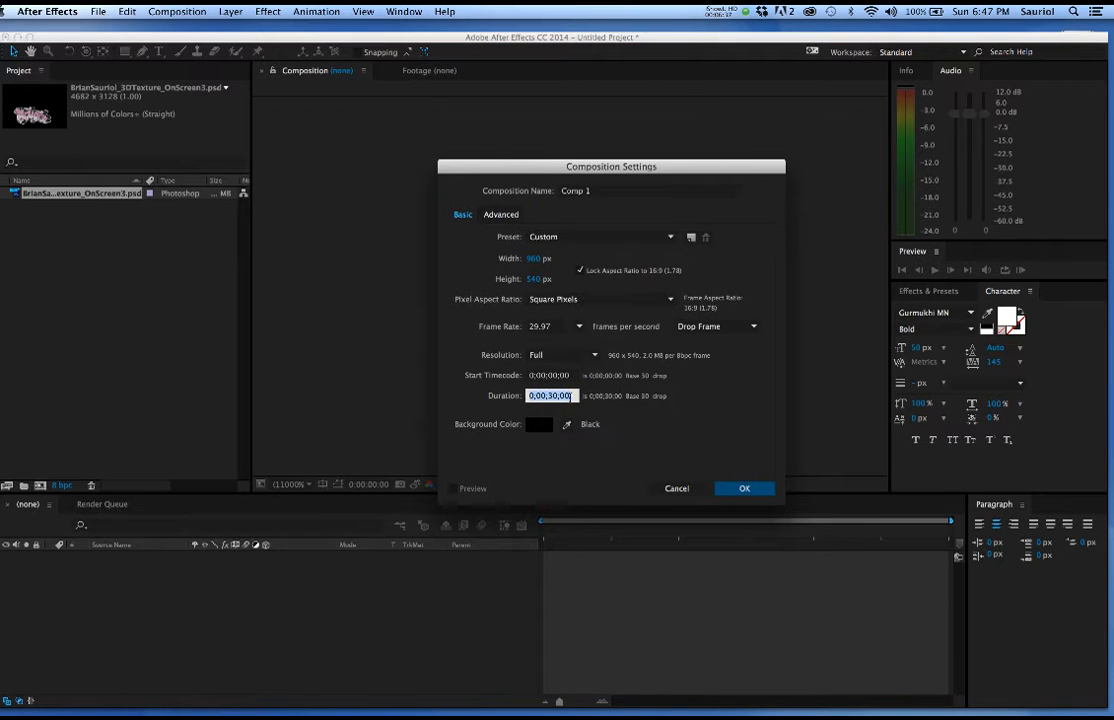
{"action": "type", "text": "3"}
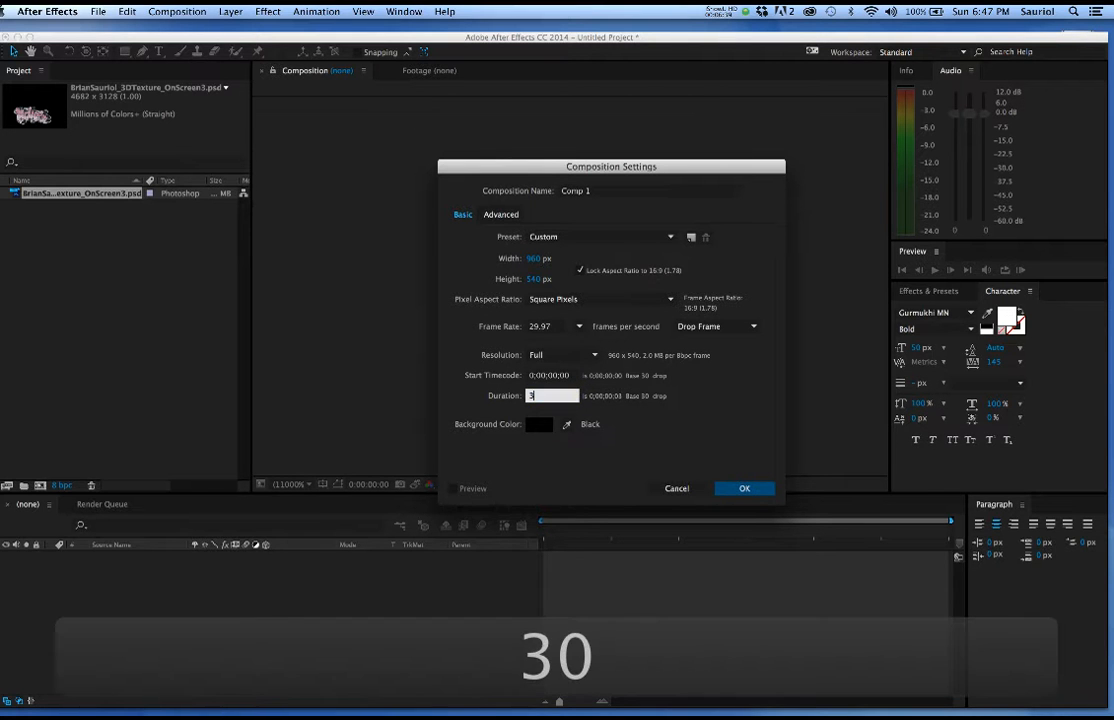
{"action": "type", "text": "000"}
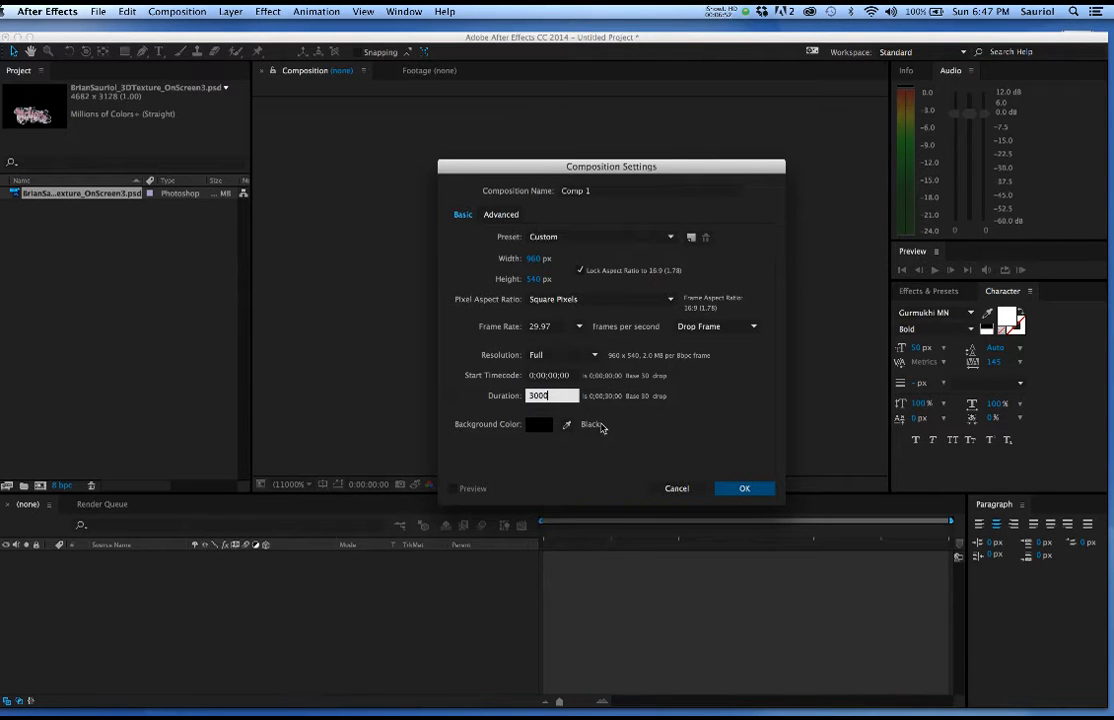
{"action": "left_click", "coordinate": [744, 488]}
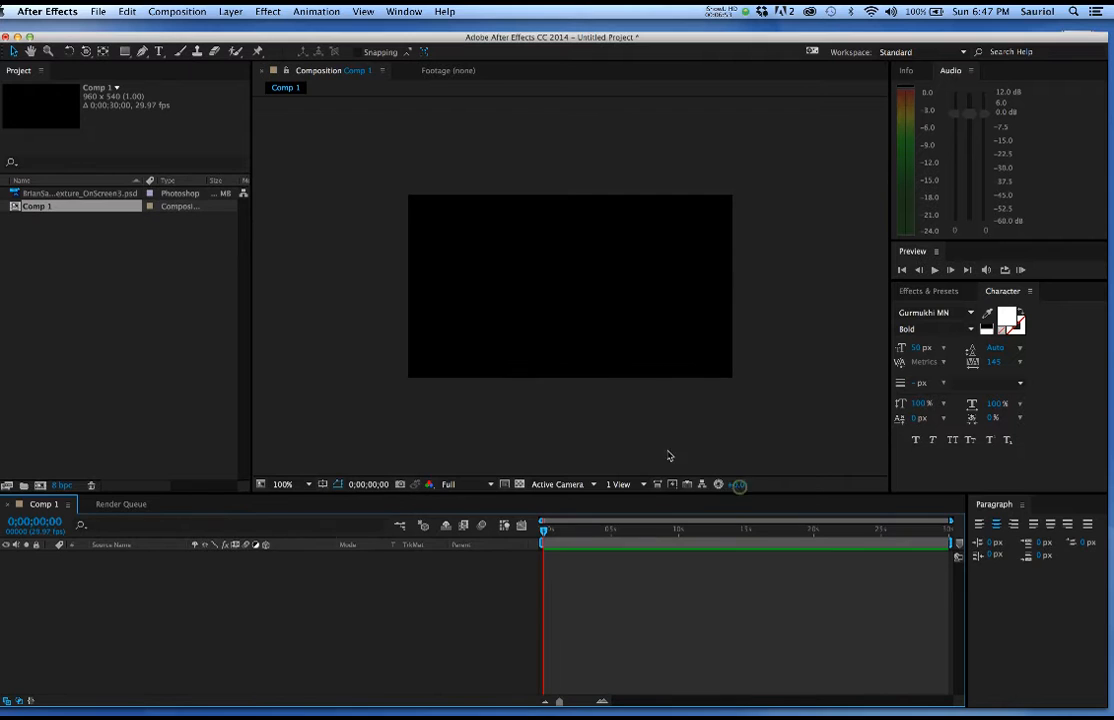
Add the 3DTexture_OnScreen3 PSD to Comp 1 as a layer and set its scale to 21%
{"action": "left_click", "coordinate": [68, 196]}
{"action": "left_click_drag", "start_coordinate": [60, 193], "coordinate": [132, 562]}
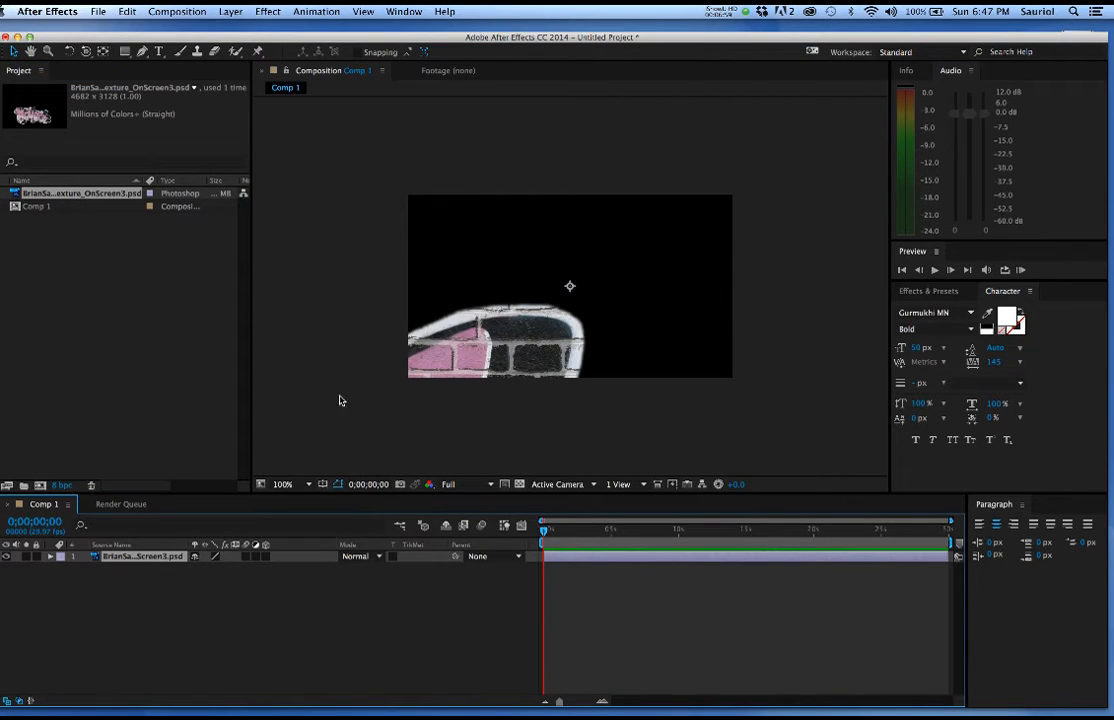
{"action": "key", "text": "s"}
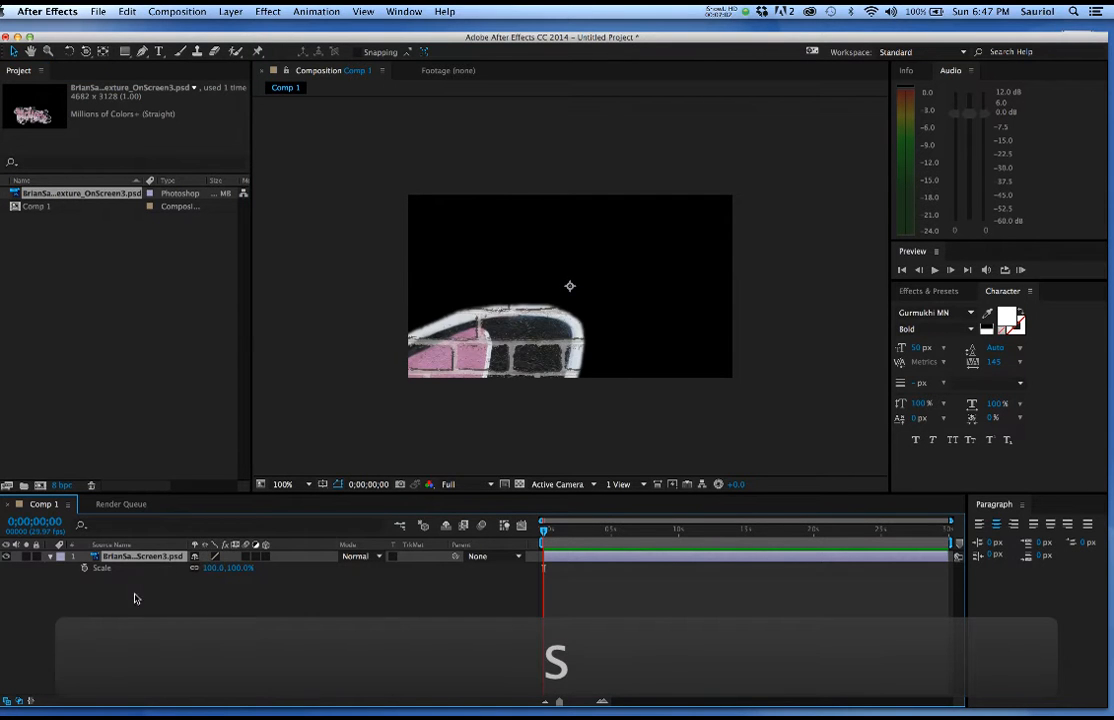
{"action": "left_click", "coordinate": [215, 568]}
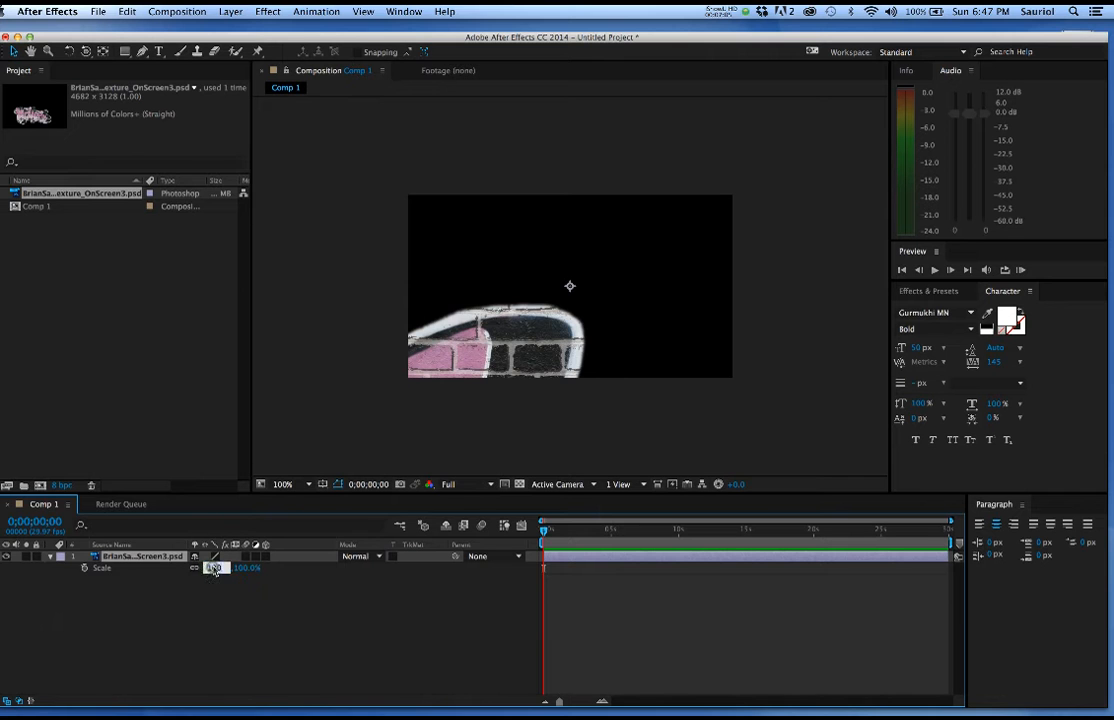
{"action": "type", "text": "21"}
{"action": "left_click", "coordinate": [277, 520]}
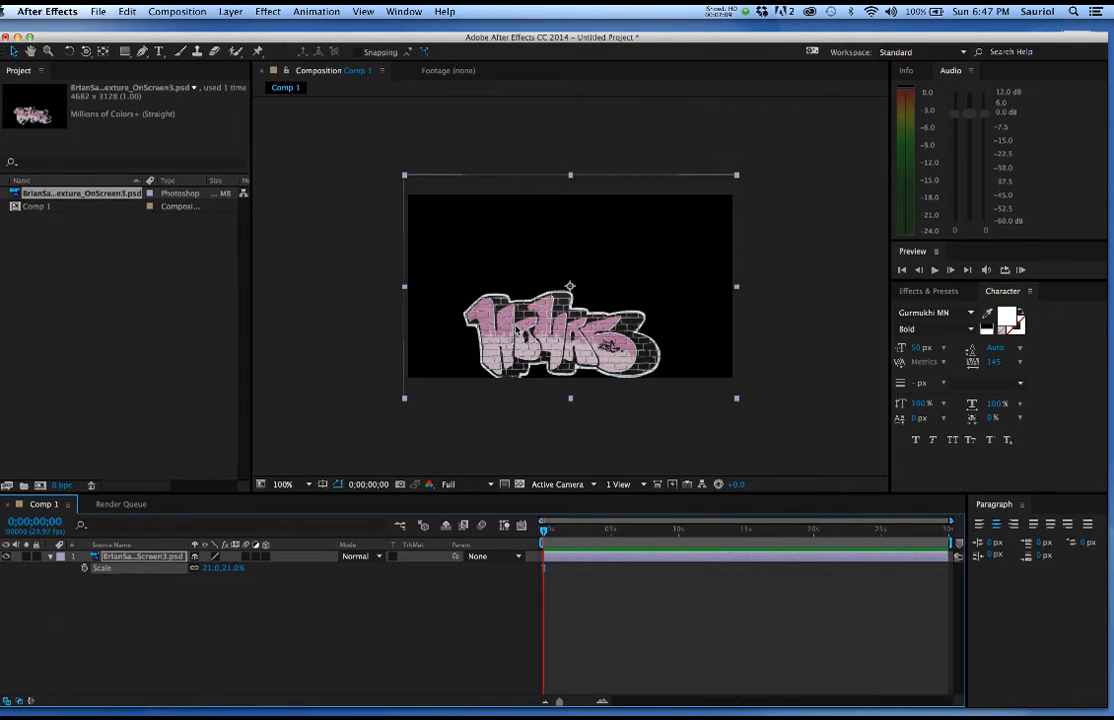
Interpret the PSD footage with its alpha set to Ignore, comparing it with Straight - Unmatted
{"action": "scroll", "coordinate": [529, 328], "scroll_direction": "up", "scroll_amount": 2}
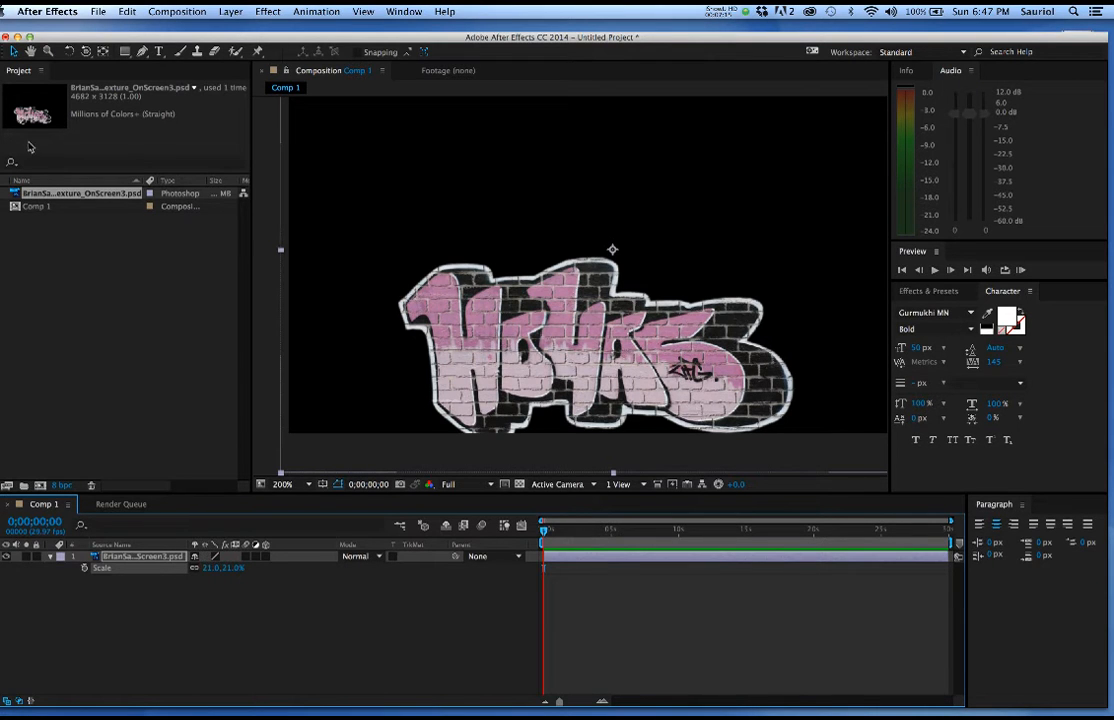
{"action": "right_click", "coordinate": [14, 197]}
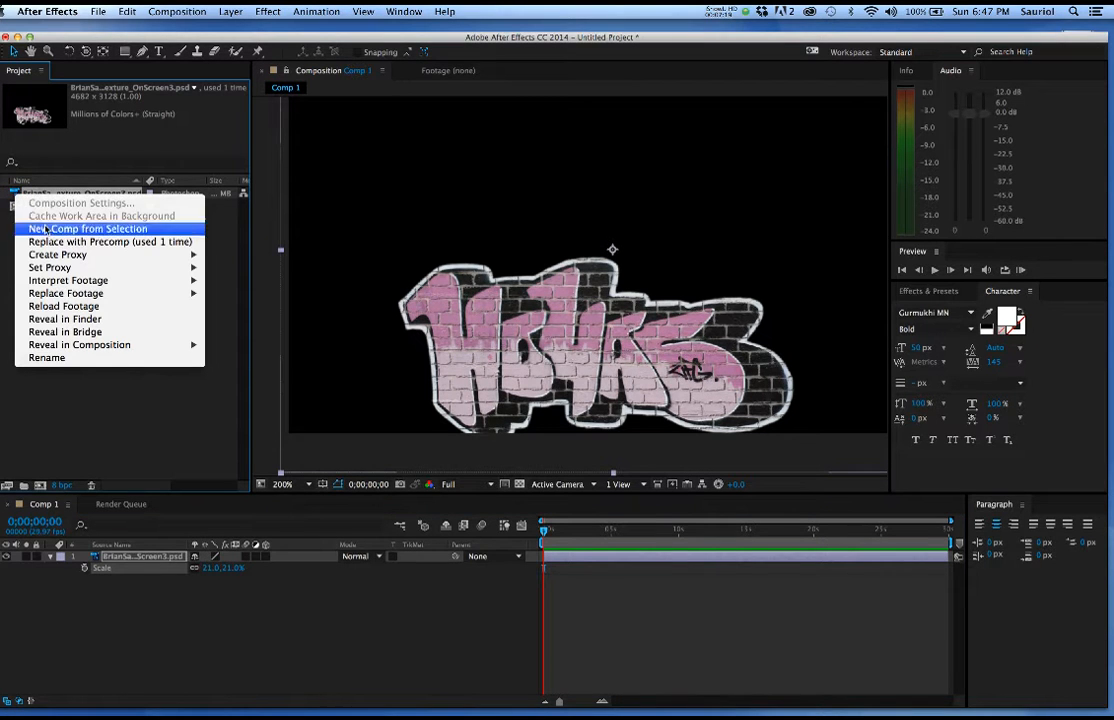
{"action": "mouse_move", "coordinate": [150, 280]}
{"action": "left_click", "coordinate": [226, 281]}
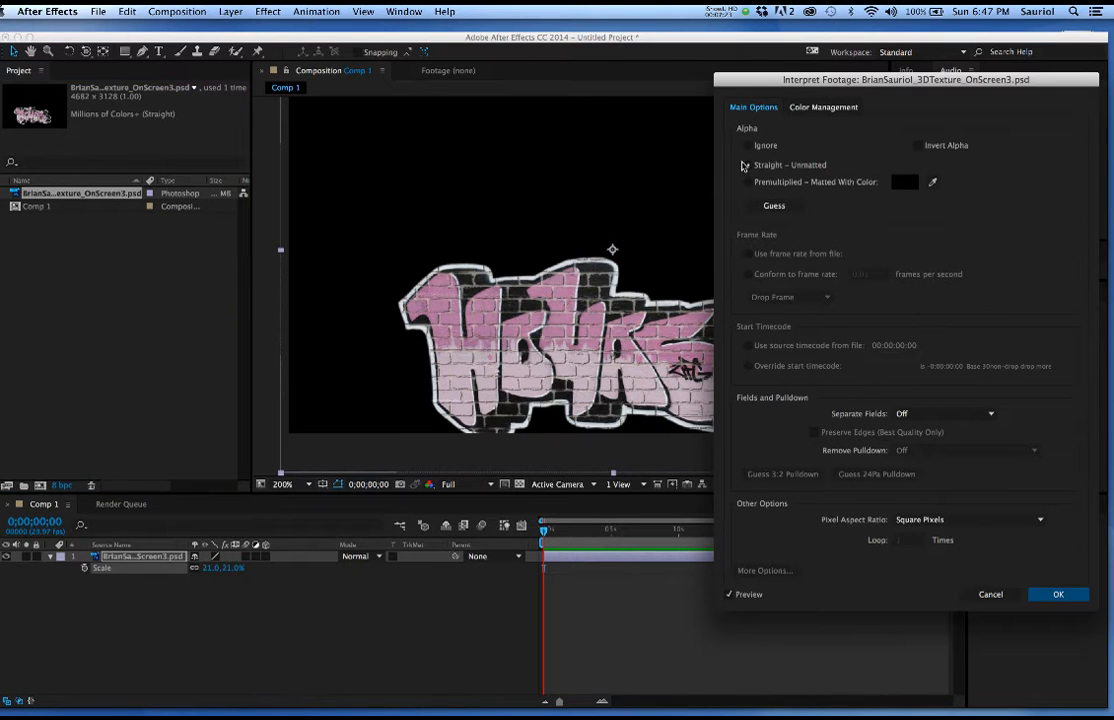
{"action": "left_click", "coordinate": [748, 146]}
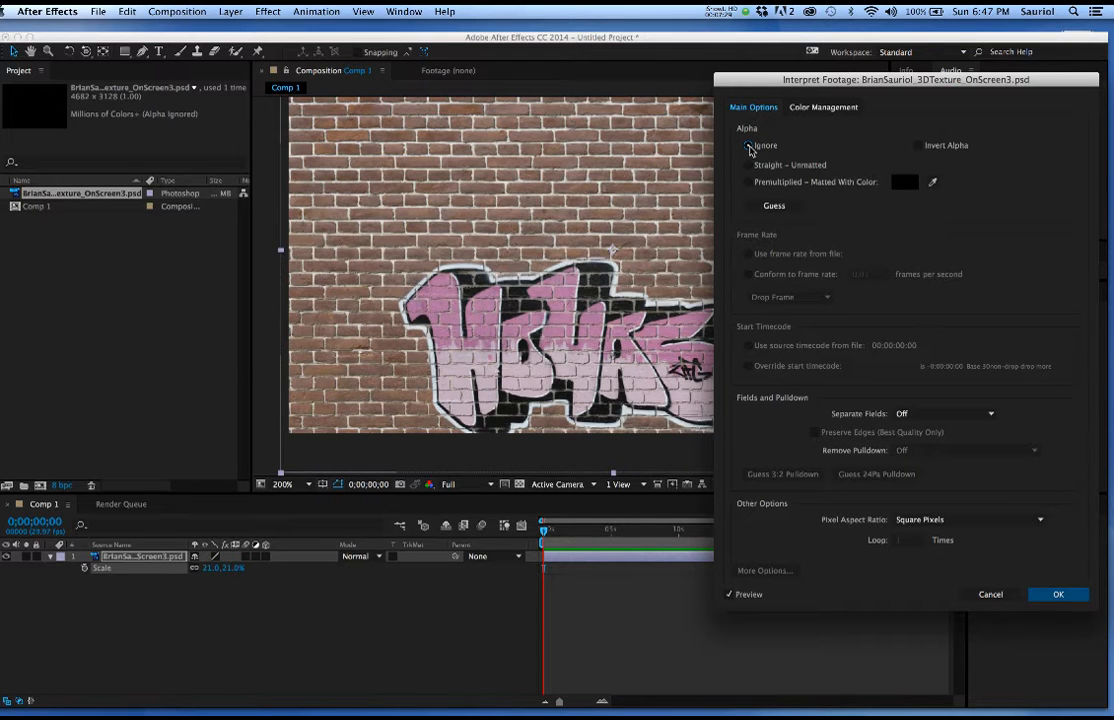
{"action": "left_click", "coordinate": [749, 166]}
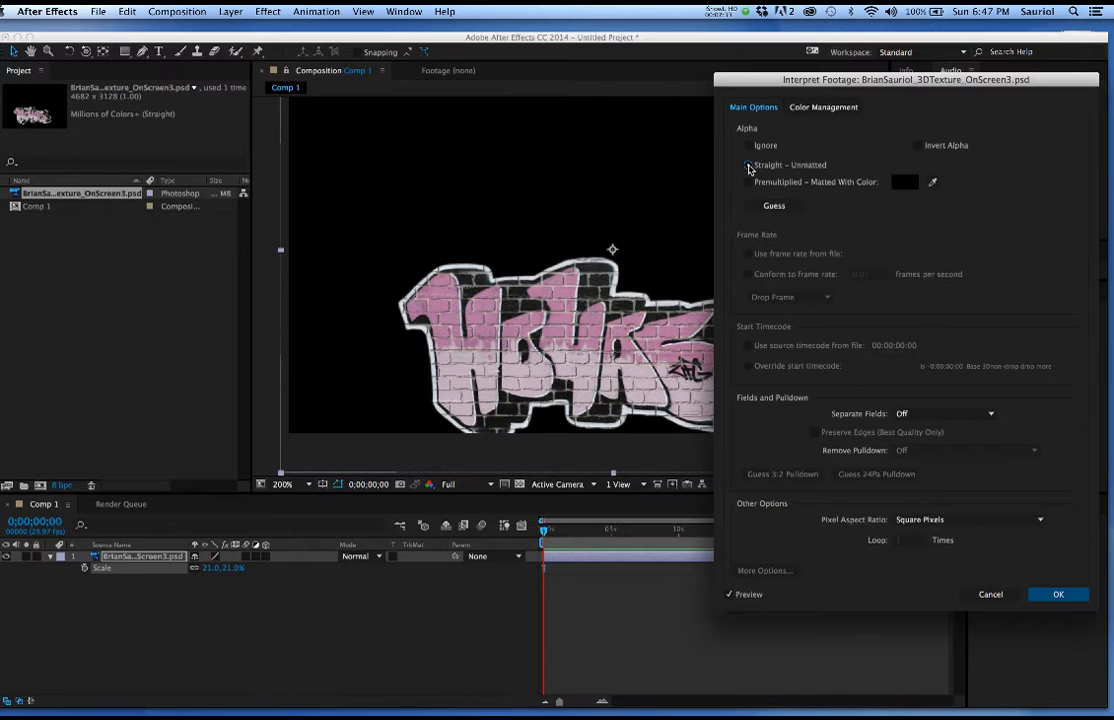
{"action": "left_click", "coordinate": [748, 146]}
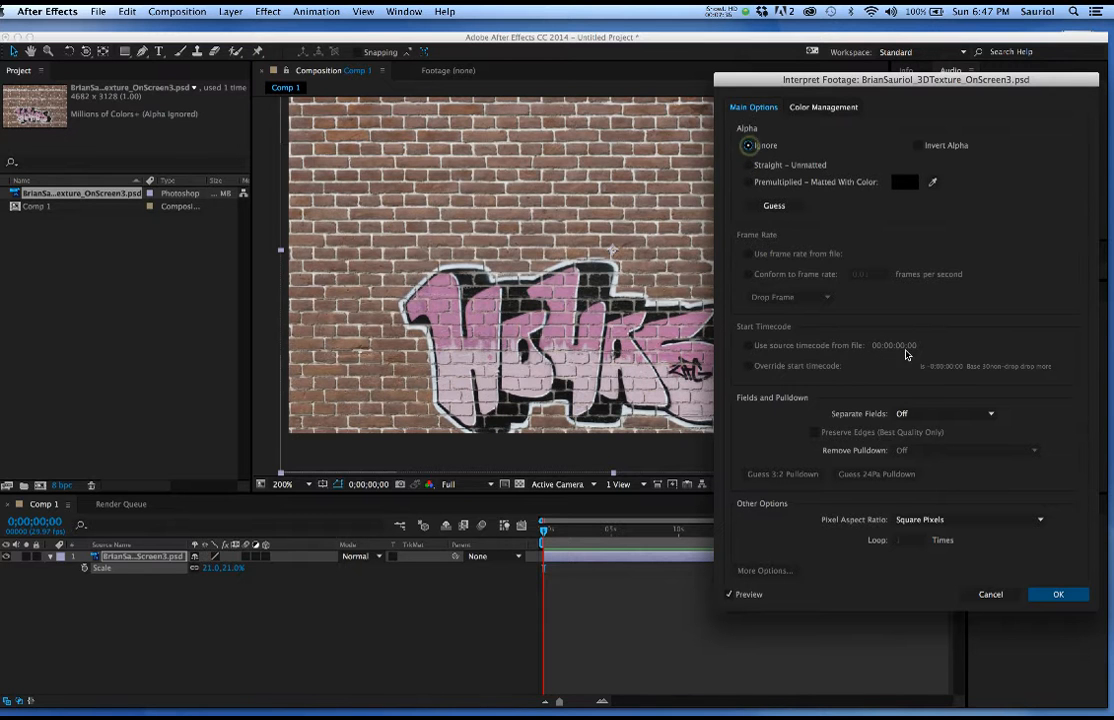
{"action": "left_click", "coordinate": [1059, 593]}
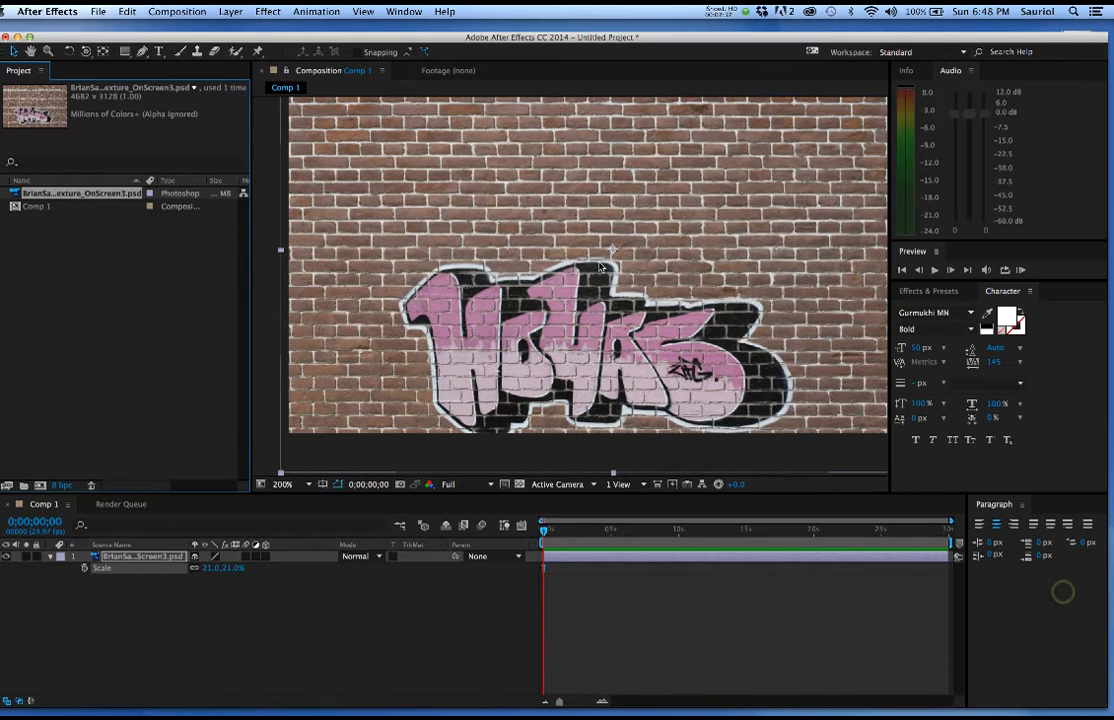
Turn the brick wall layer into a 3D layer and collapse its properties
{"action": "key", "text": "comma"}
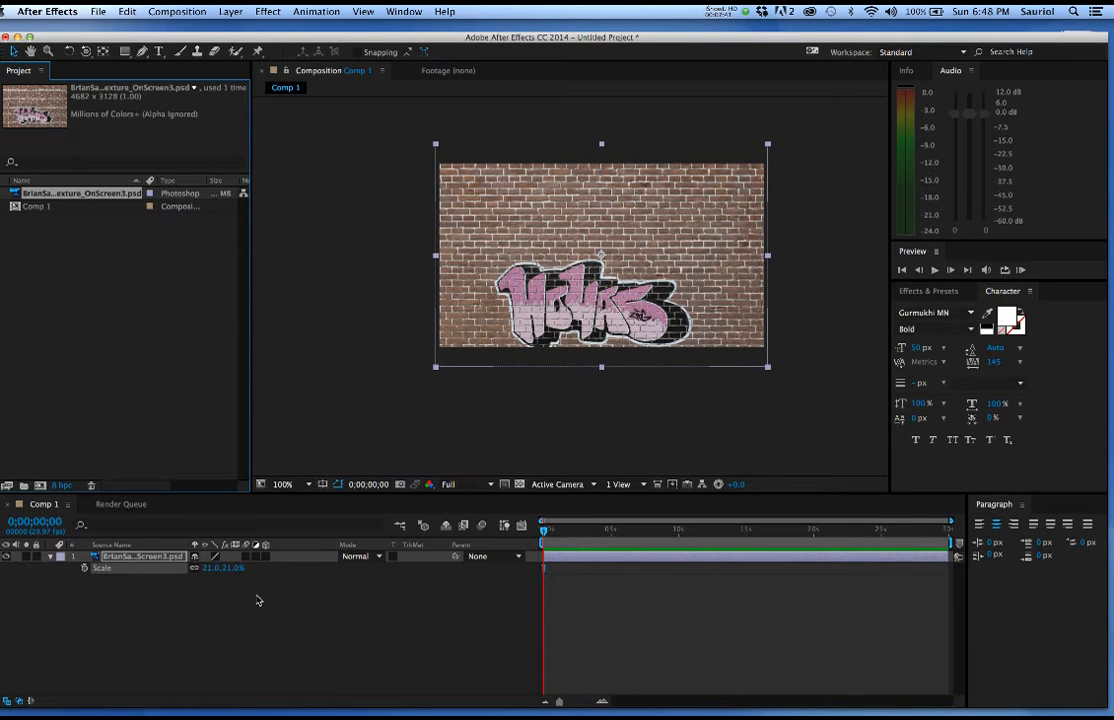
{"action": "left_click", "coordinate": [265, 556]}
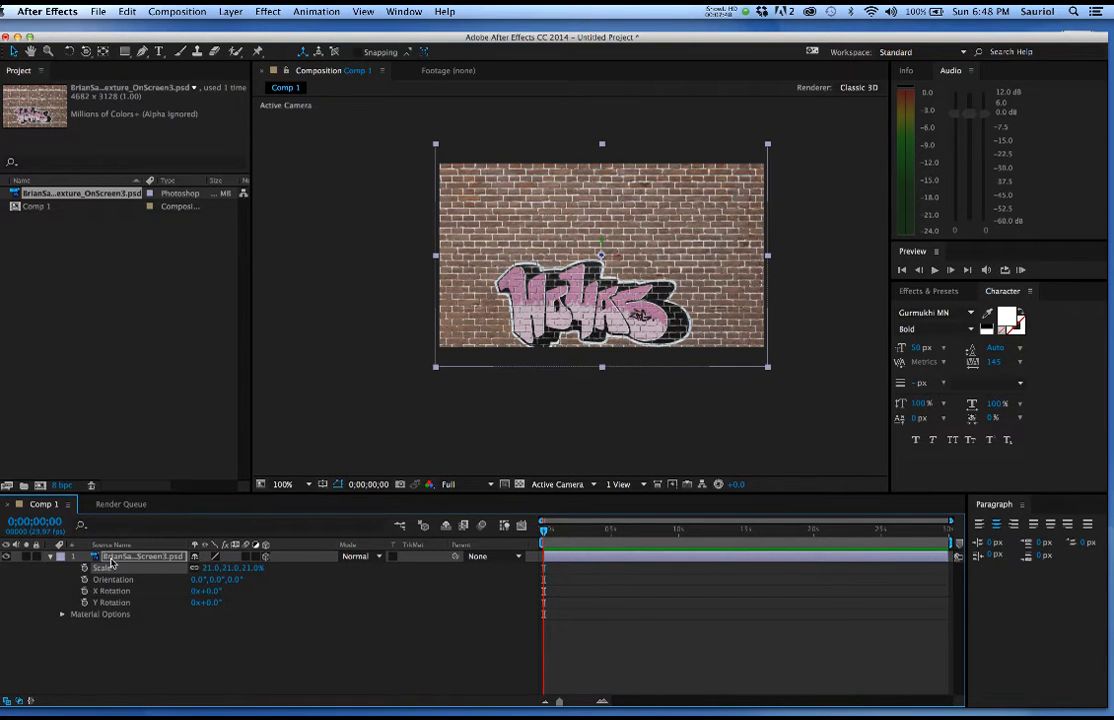
{"action": "left_click", "coordinate": [50, 556]}
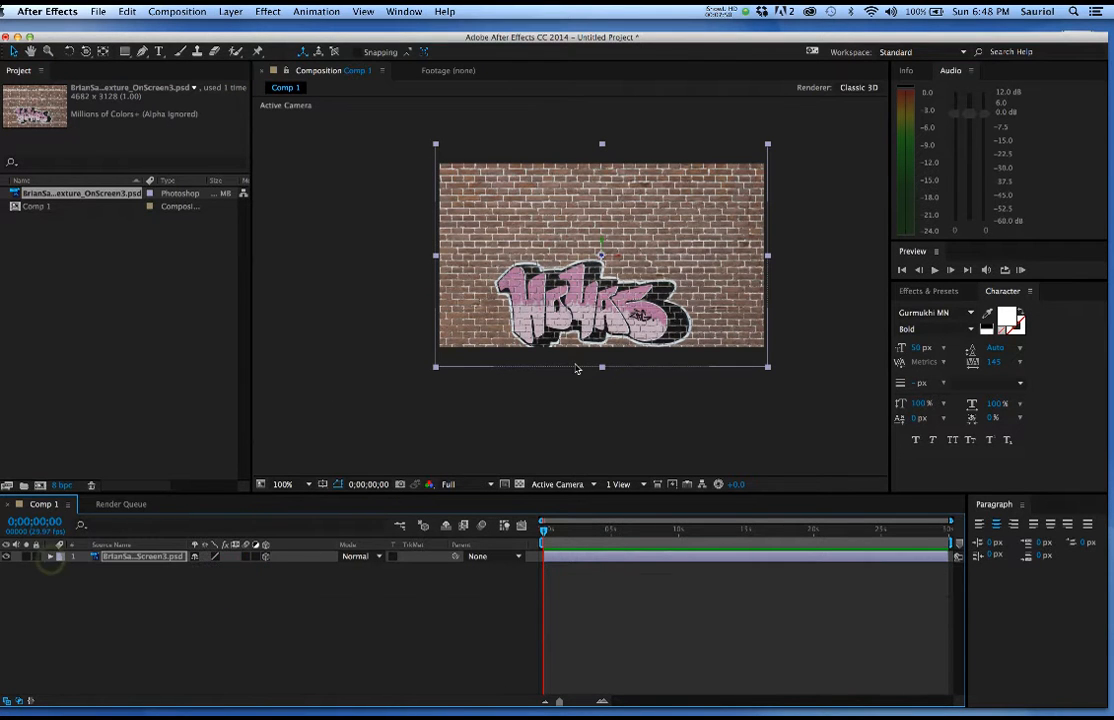
Add a two-node camera named Camera 1 with the 50mm preset to the composition
{"action": "scroll", "coordinate": [575, 370], "scroll_direction": "up", "scroll_amount": 1}
{"action": "left_click_drag", "start_coordinate": [575, 370], "coordinate": [530, 462]}
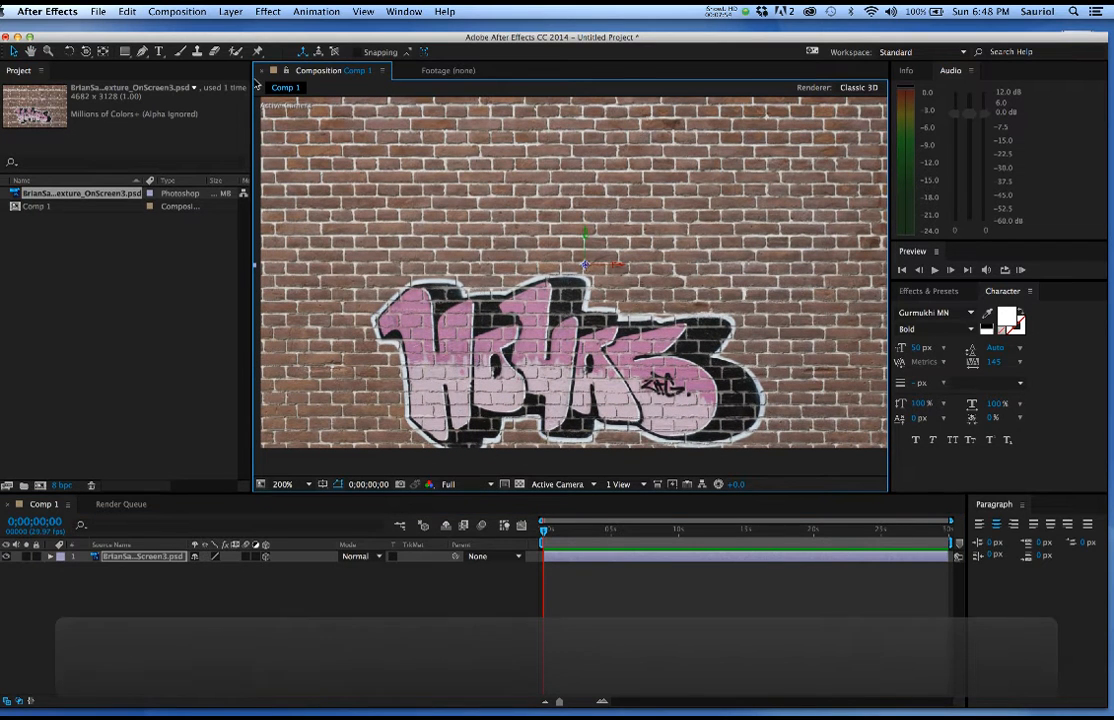
{"action": "left_click", "coordinate": [229, 10]}
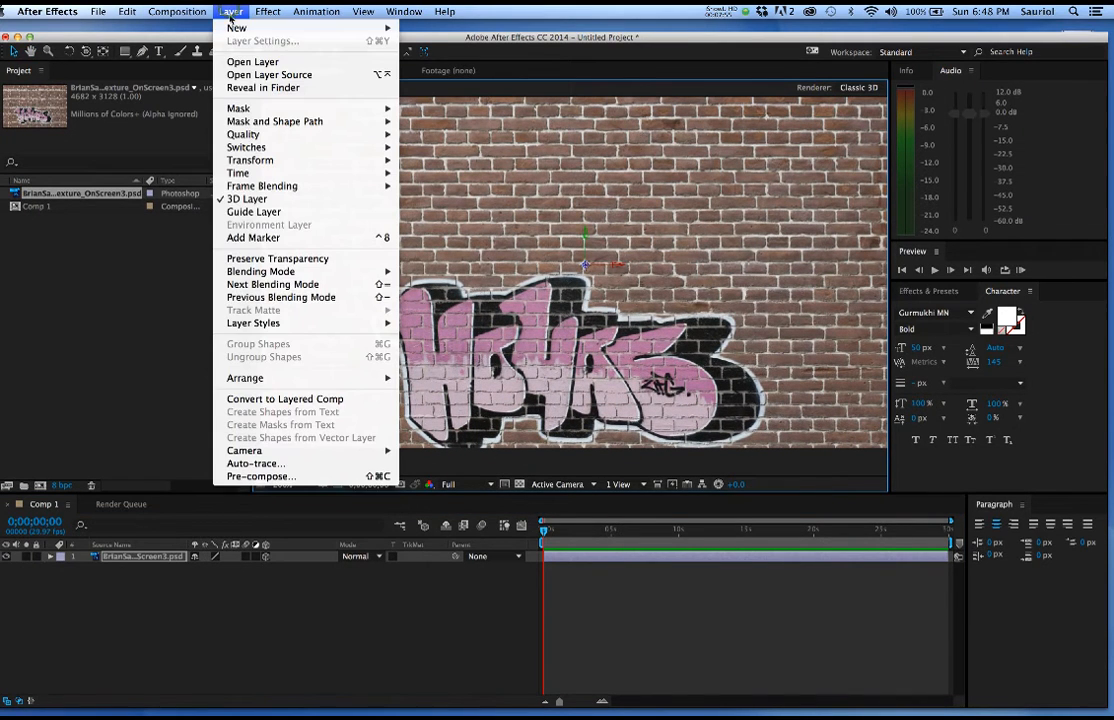
{"action": "mouse_move", "coordinate": [238, 28]}
{"action": "left_click", "coordinate": [457, 72]}
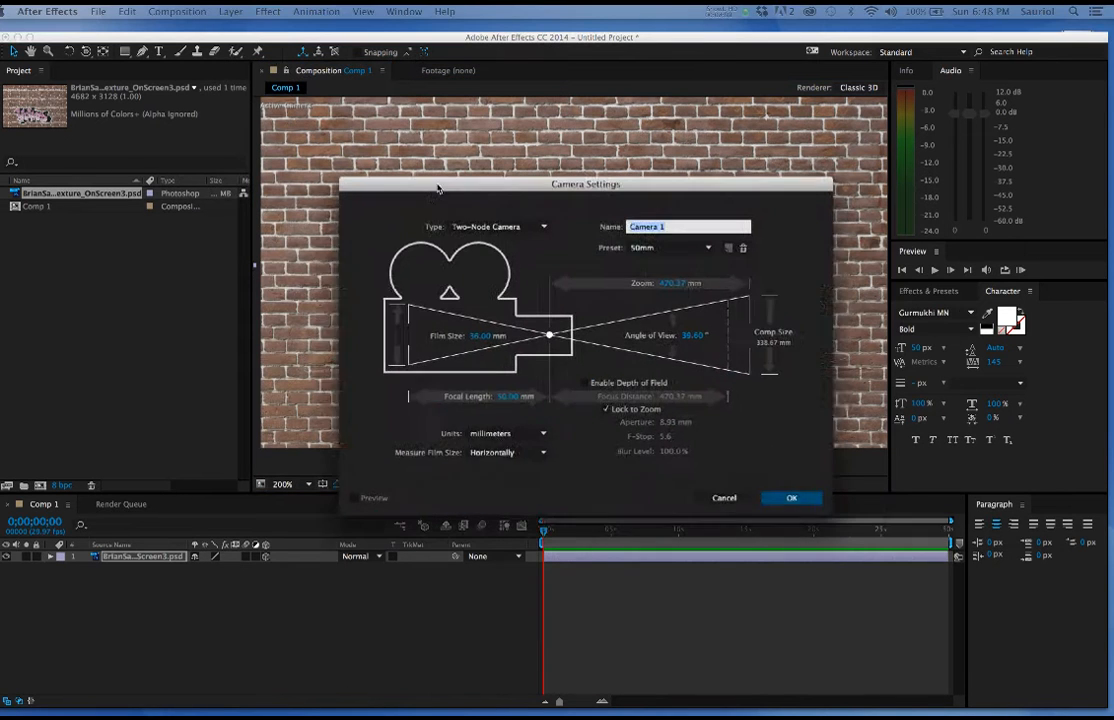
{"action": "left_click", "coordinate": [737, 498]}
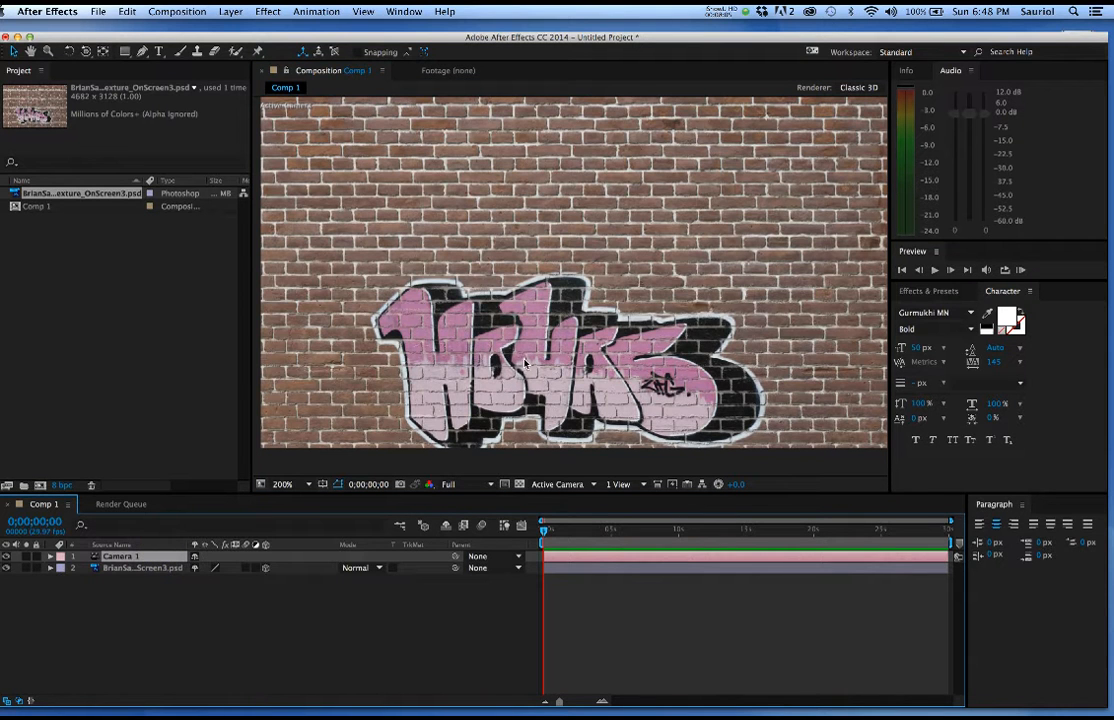
{"action": "scroll", "coordinate": [525, 357], "scroll_direction": "down", "scroll_amount": 2}
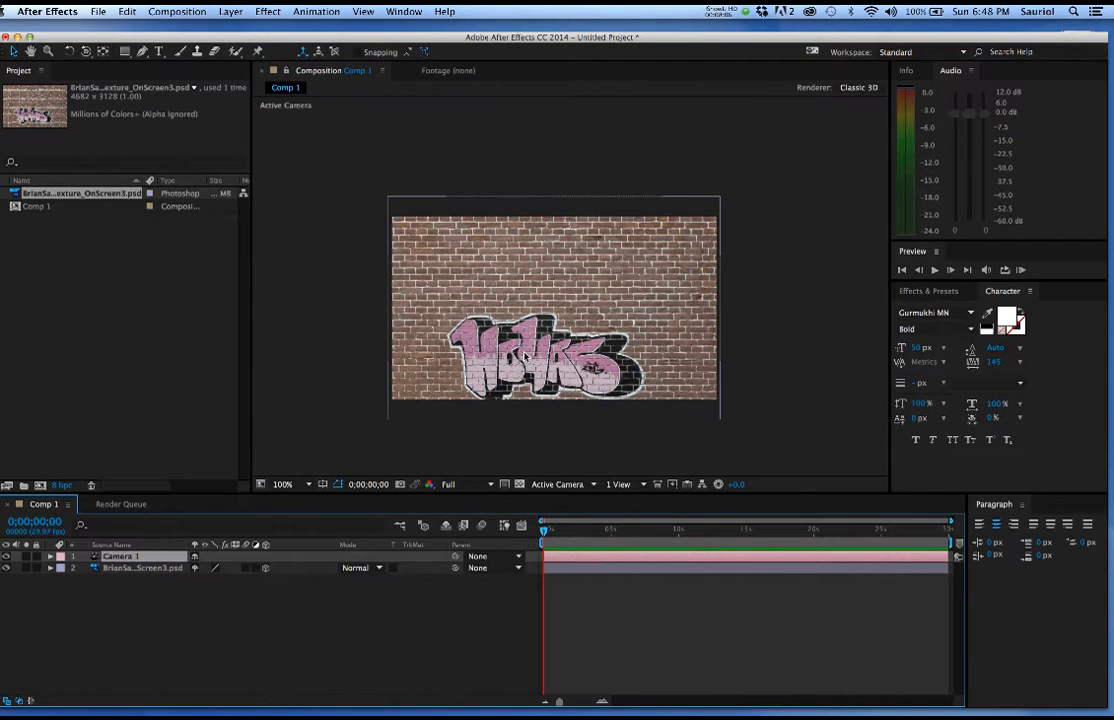
{"action": "left_click", "coordinate": [284, 484]}
{"action": "left_click", "coordinate": [289, 497]}
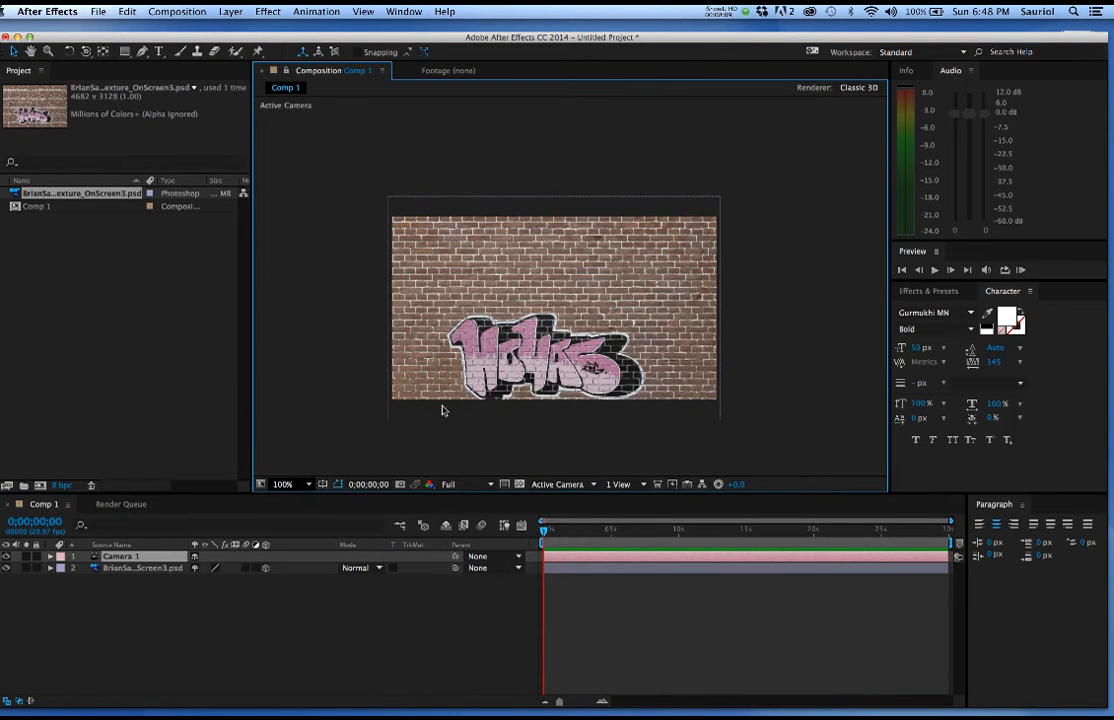
{"action": "scroll", "coordinate": [460, 398], "scroll_direction": "down", "scroll_amount": 2}
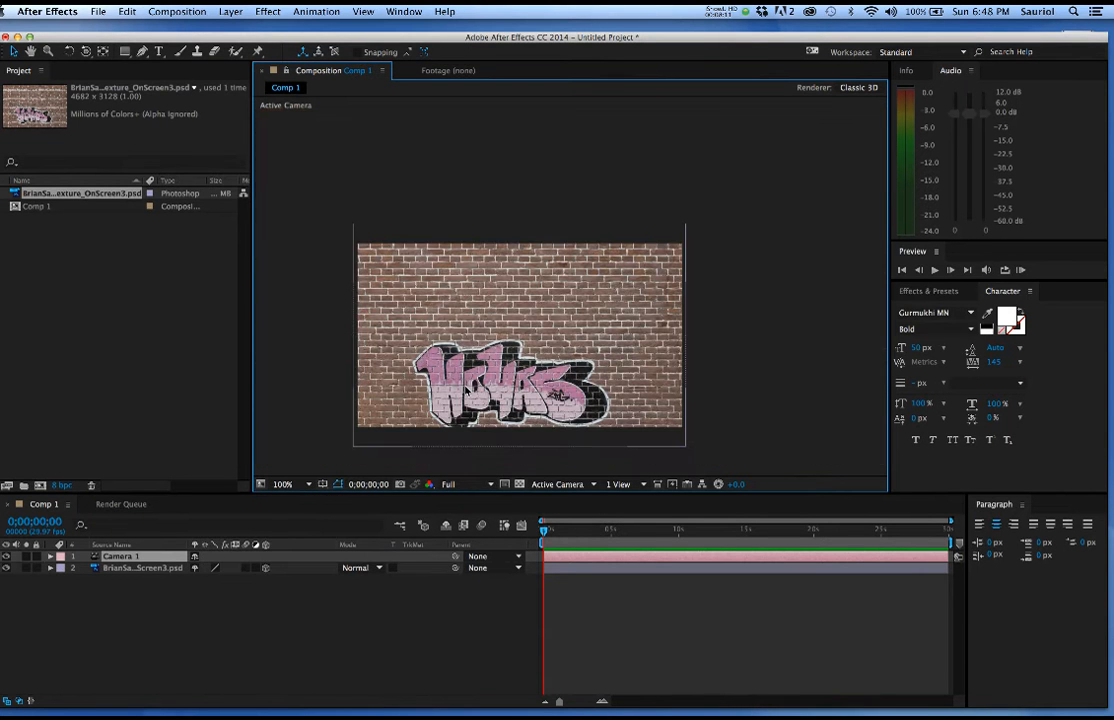
Orbit Camera 1 so the brick wall is seen at an angle, with its graffiti side nearest the camera
{"action": "left_click_drag", "start_coordinate": [557, 346], "coordinate": [598, 290]}
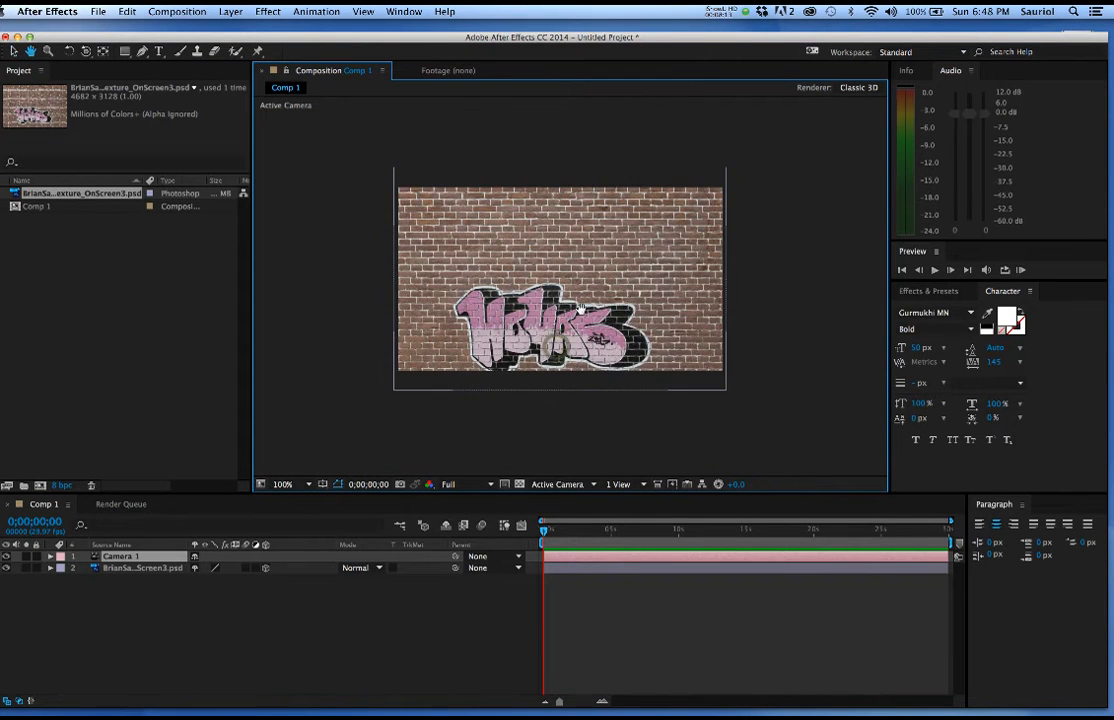
{"action": "key", "text": "c"}
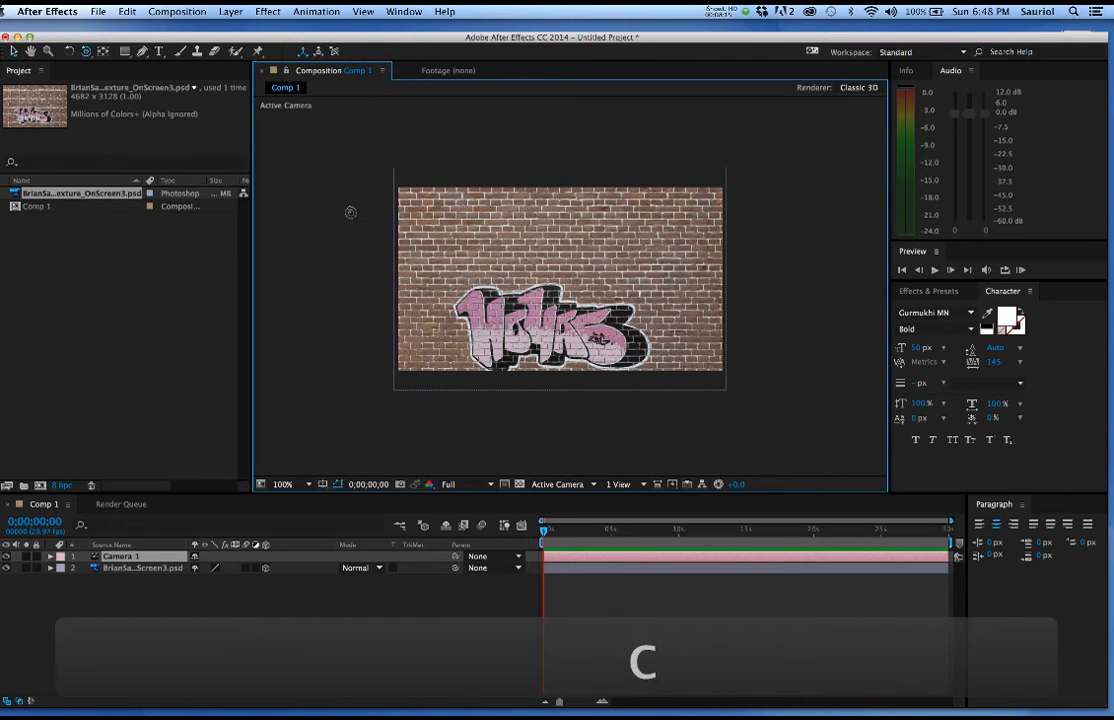
{"action": "left_click_drag", "start_coordinate": [482, 393], "coordinate": [462, 314]}
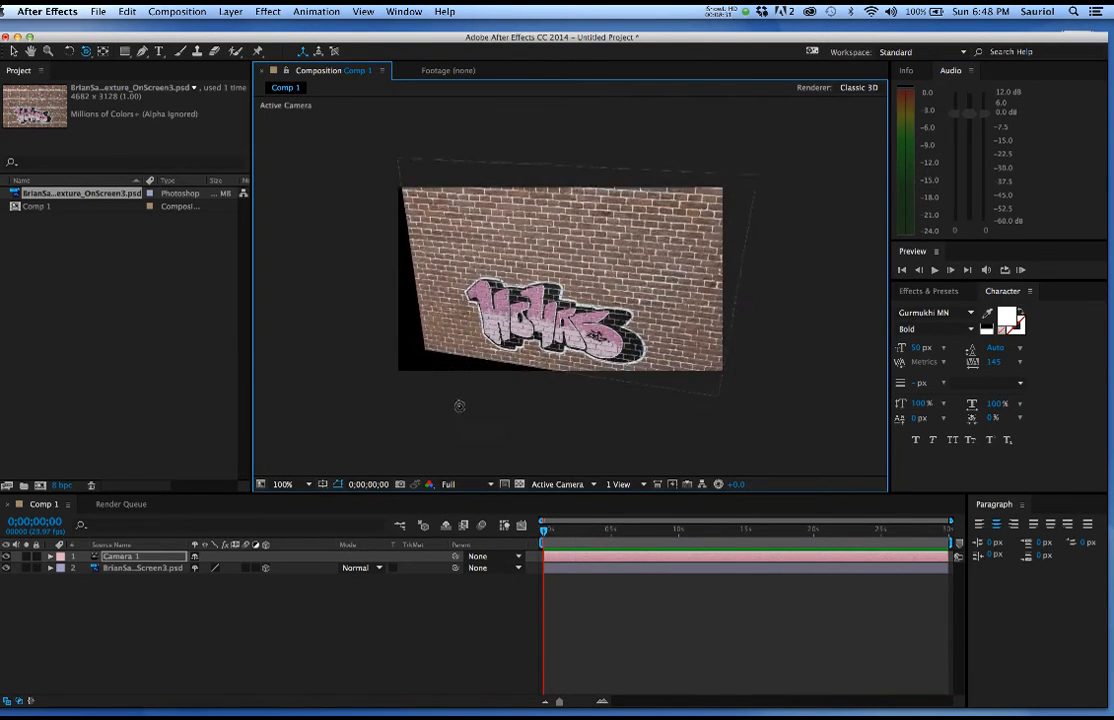
{"action": "left_click_drag", "start_coordinate": [463, 373], "coordinate": [521, 367]}
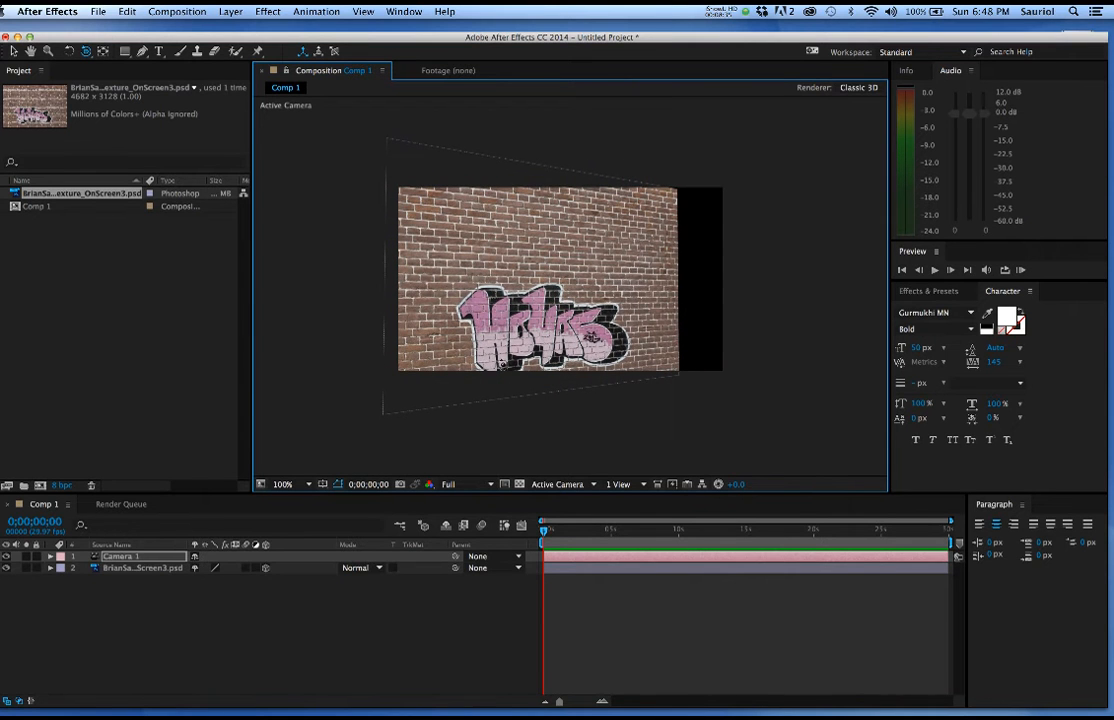
Track Camera 1 sideways to shift the angled wall in the frame, and dolly it closer until the wall fills the frame
{"action": "key", "text": "c"}
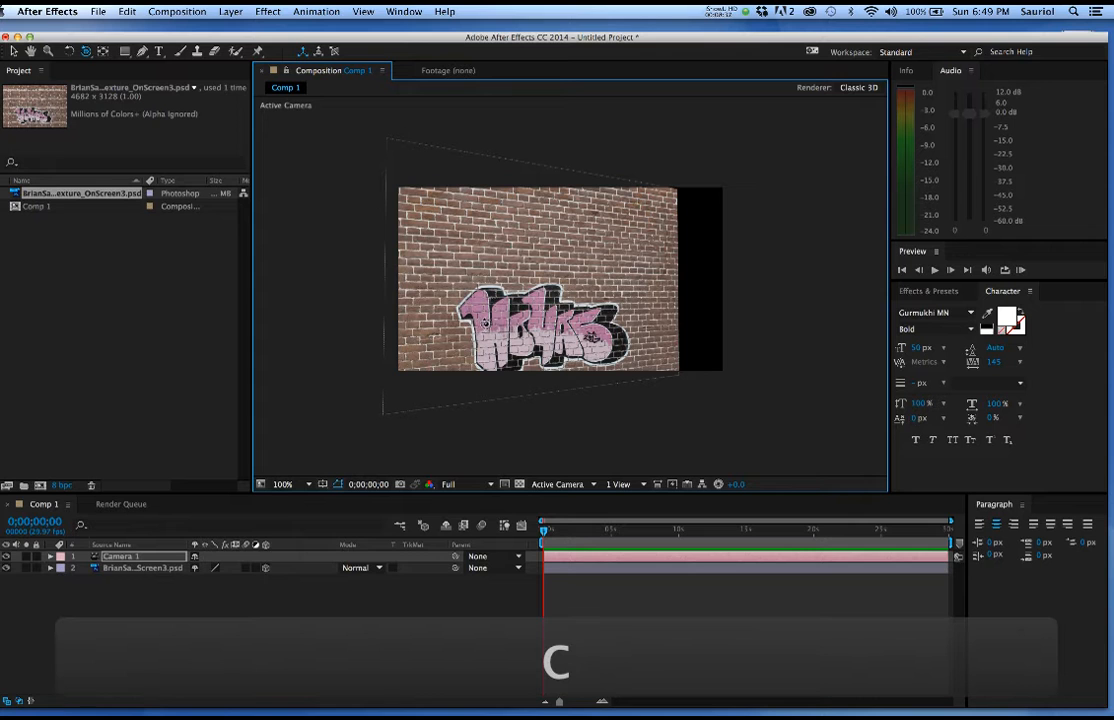
{"action": "left_click_drag", "start_coordinate": [506, 353], "coordinate": [536, 350]}
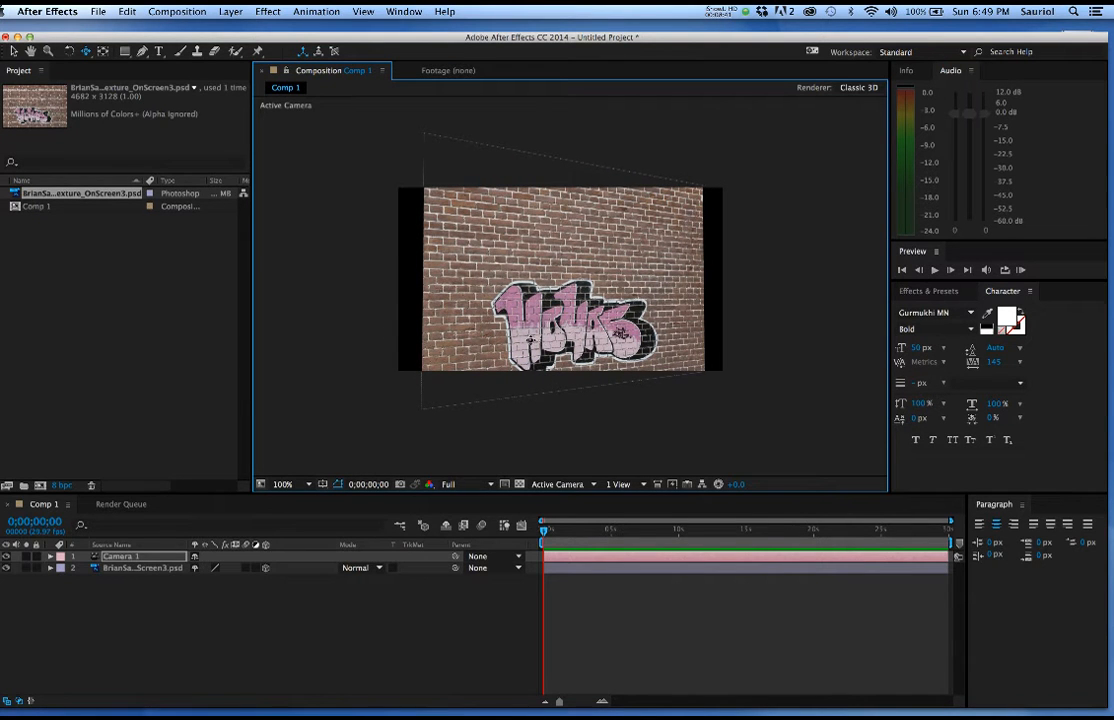
{"action": "key", "text": "c"}
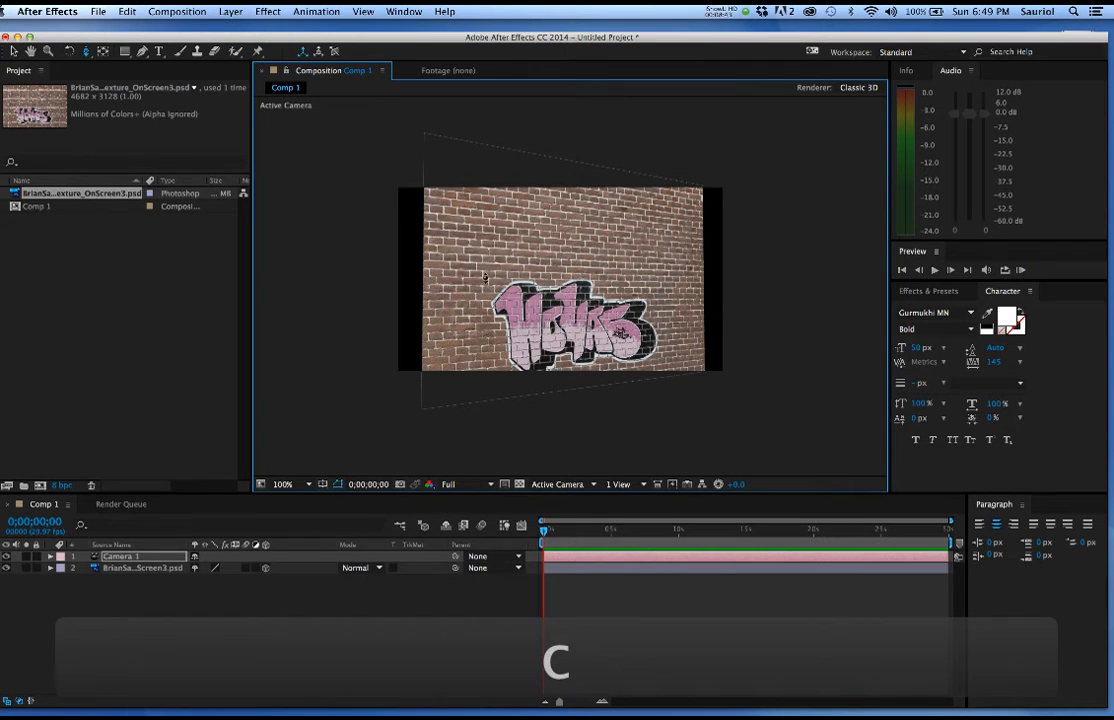
{"action": "left_click_drag", "start_coordinate": [569, 347], "coordinate": [585, 296]}
Track Camera 1 so the graffiti sits higher in the frame, and dolly it back from the wall
{"action": "key", "text": "c"}
{"action": "key", "text": "c"}
{"action": "key", "text": "c"}
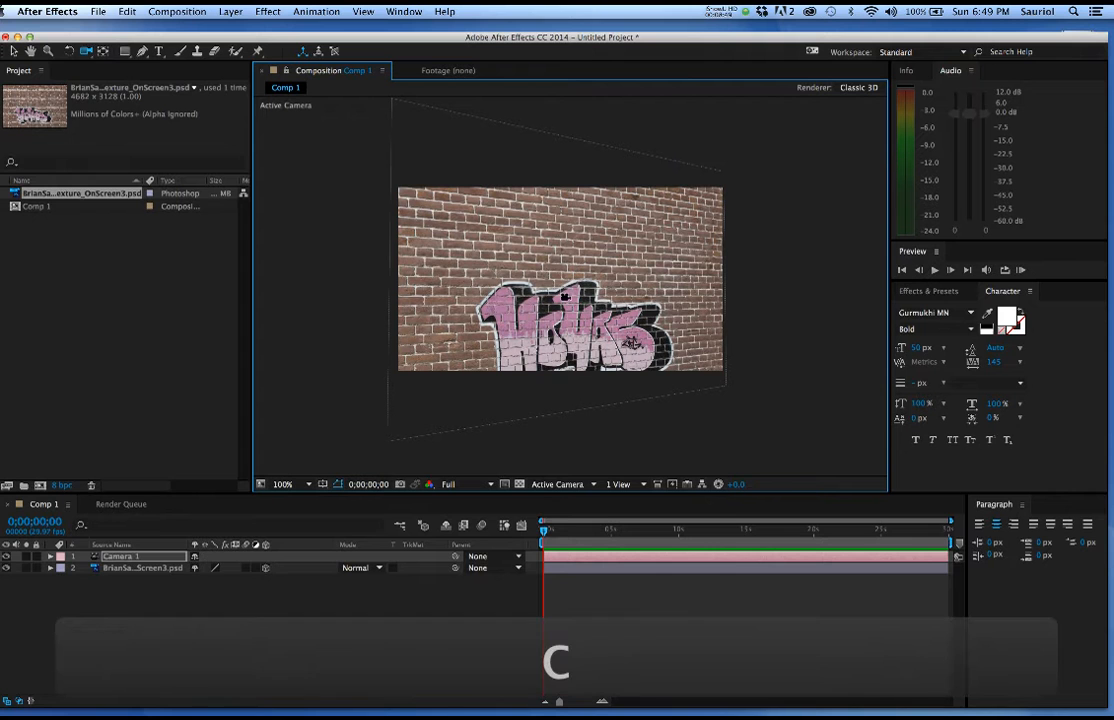
{"action": "left_click_drag", "start_coordinate": [568, 322], "coordinate": [589, 300]}
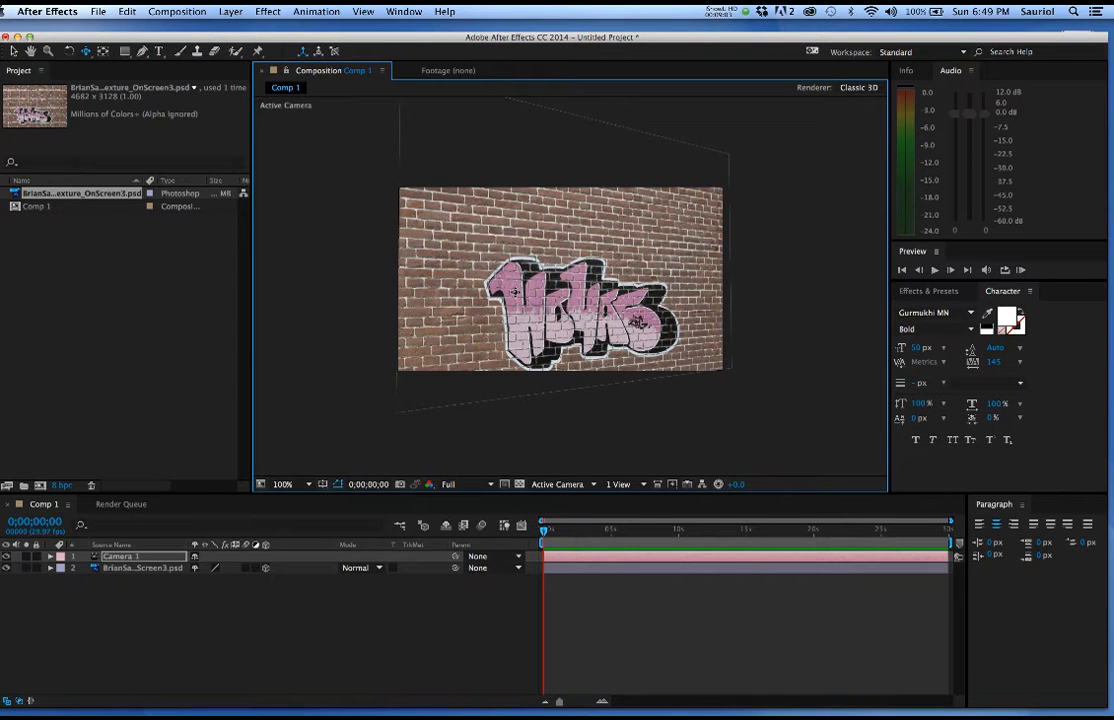
{"action": "key", "text": "c"}
{"action": "mouse_move", "coordinate": [449, 255]}
{"action": "left_mouse_down"}
{"action": "mouse_move", "coordinate": [405, 257]}
{"action": "mouse_move", "coordinate": [440, 257]}
{"action": "left_mouse_up"}
Add a shadow-casting spot light named Light 1 with a 60° cone and 50% feather, and move it farther from the wall so it lights the graffiti
{"action": "left_click", "coordinate": [185, 12]}
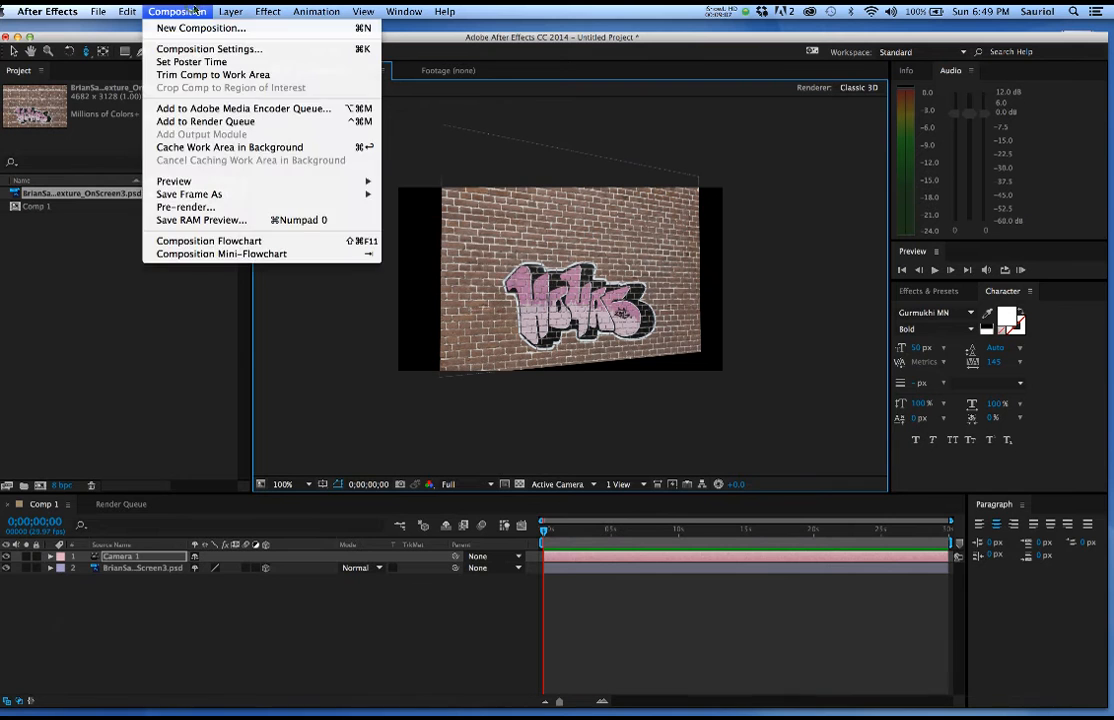
{"action": "mouse_move", "coordinate": [225, 12]}
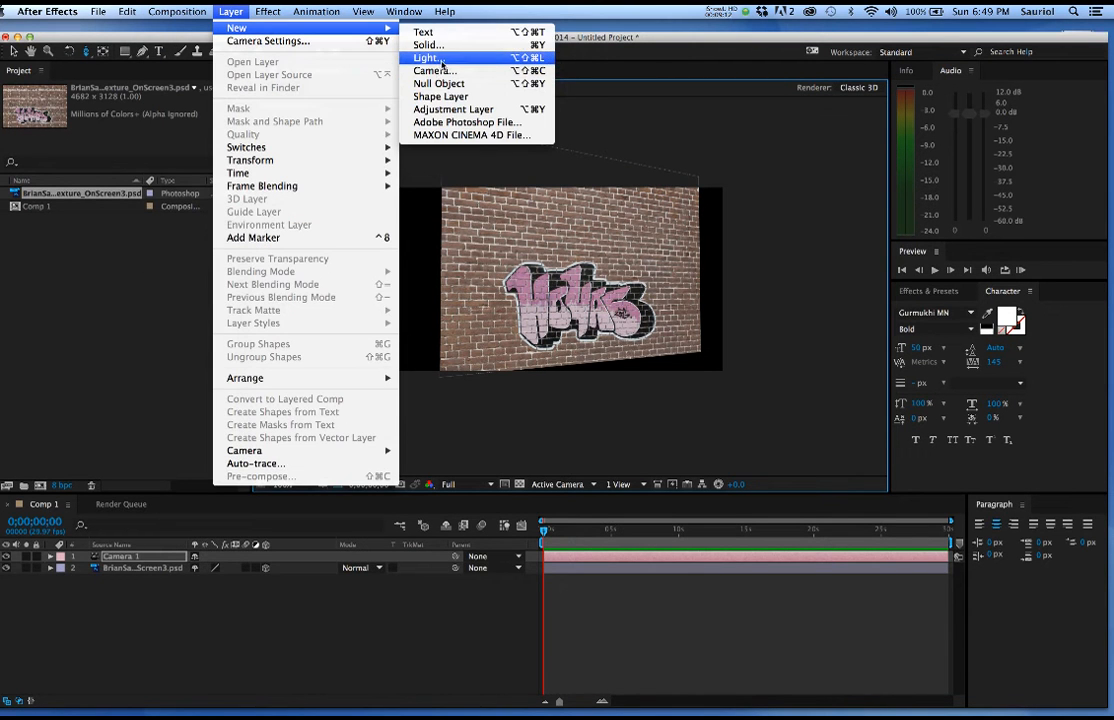
{"action": "left_click", "coordinate": [598, 212]}
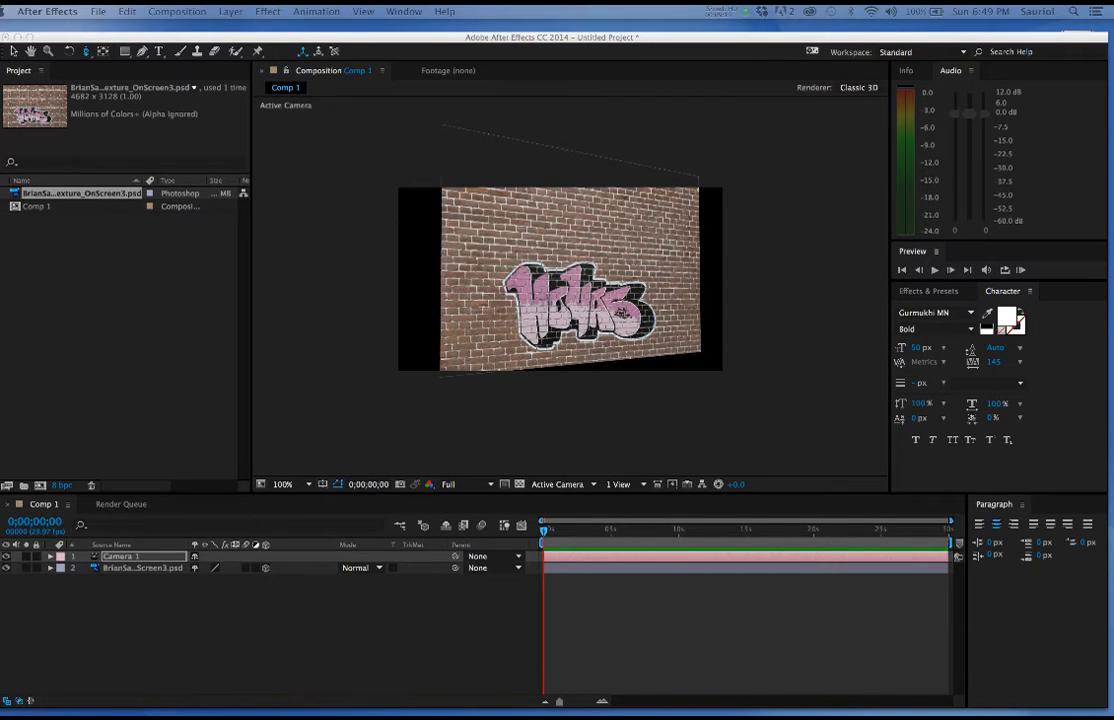
{"action": "left_click_drag", "start_coordinate": [947, 216], "coordinate": [507, 181]}
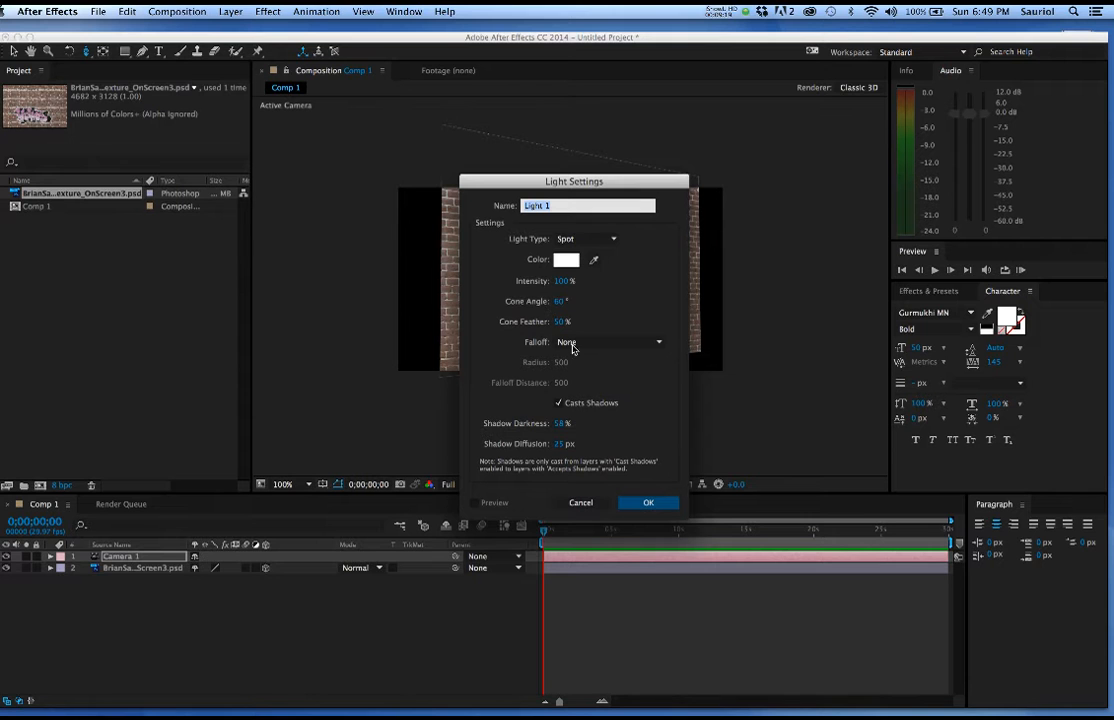
{"action": "left_click", "coordinate": [648, 503]}
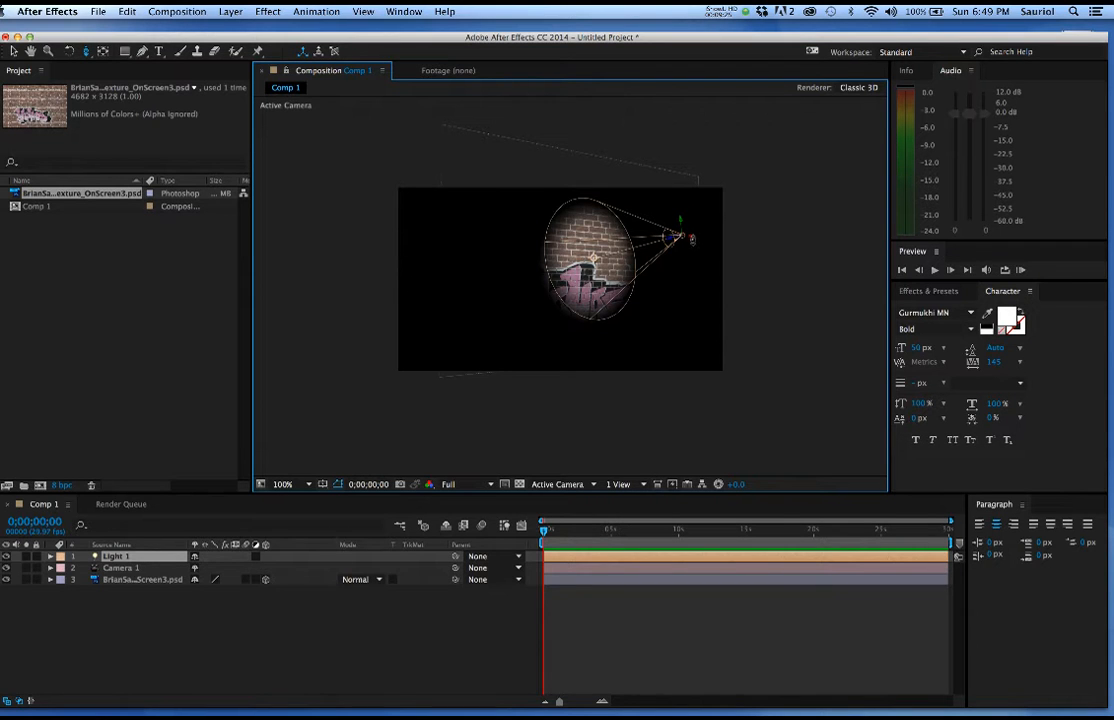
{"action": "key", "text": "v"}
{"action": "left_click_drag", "start_coordinate": [697, 243], "coordinate": [833, 281]}
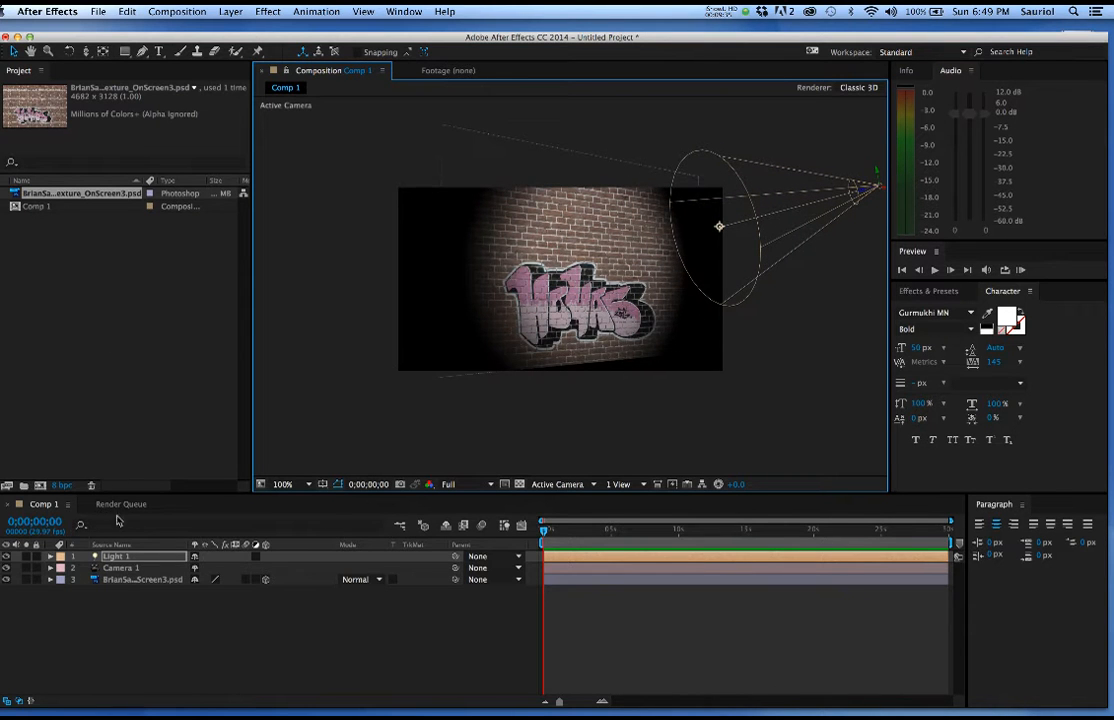
Set Light 1's shadow diffusion to 59 px, cone feather to 65% and cone angle to about 69°, and hide the light
{"action": "key", "text": "super+shift+alt+l"}
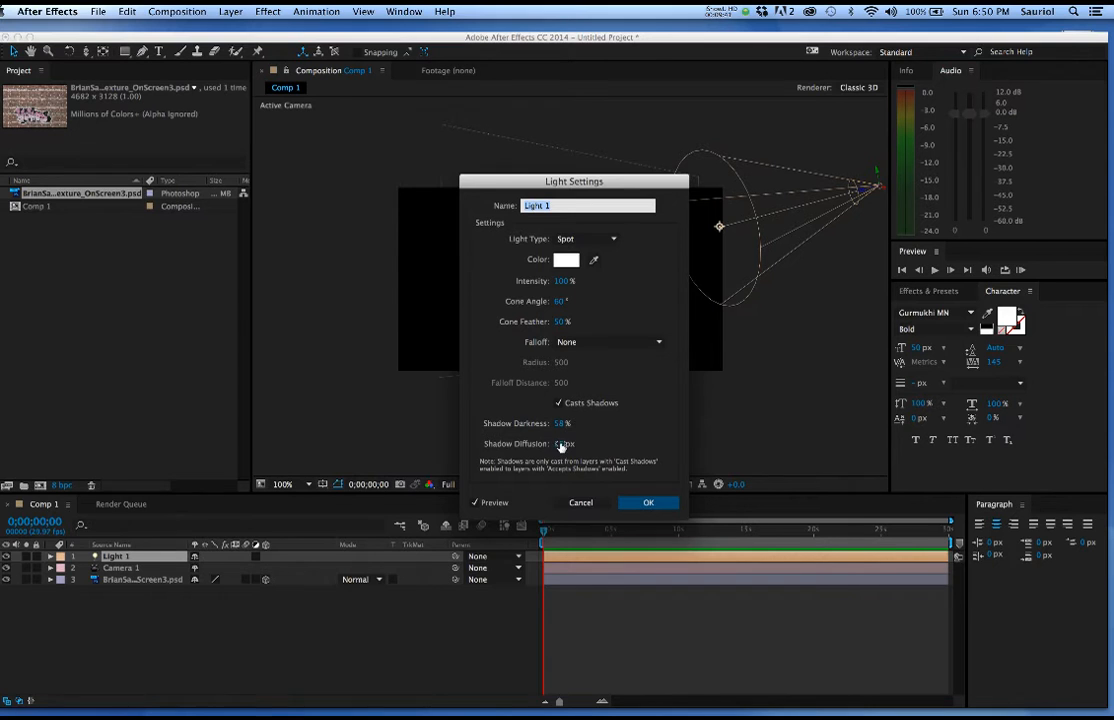
{"action": "left_click_drag", "start_coordinate": [521, 178], "coordinate": [200, 170]}
{"action": "mouse_move", "coordinate": [240, 443]}
{"action": "left_mouse_down"}
{"action": "mouse_move", "coordinate": [285, 441]}
{"action": "mouse_move", "coordinate": [245, 438]}
{"action": "mouse_move", "coordinate": [258, 438]}
{"action": "left_mouse_up"}
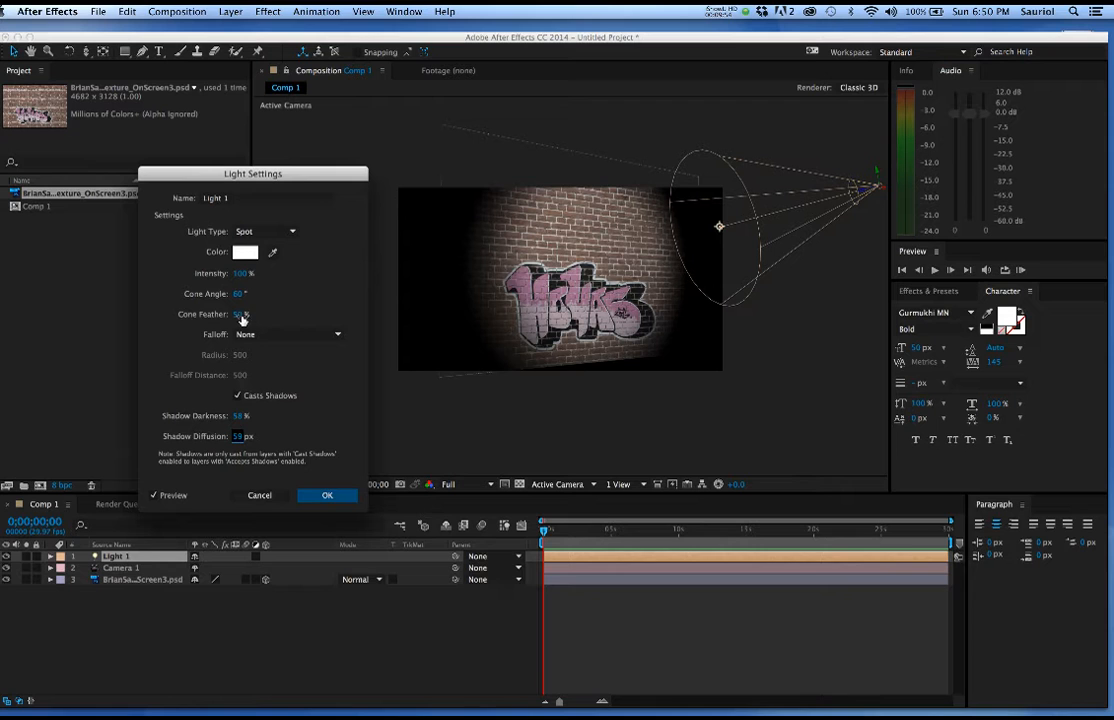
{"action": "mouse_move", "coordinate": [240, 315]}
{"action": "left_mouse_down"}
{"action": "mouse_move", "coordinate": [213, 316]}
{"action": "mouse_move", "coordinate": [252, 318]}
{"action": "left_mouse_up"}
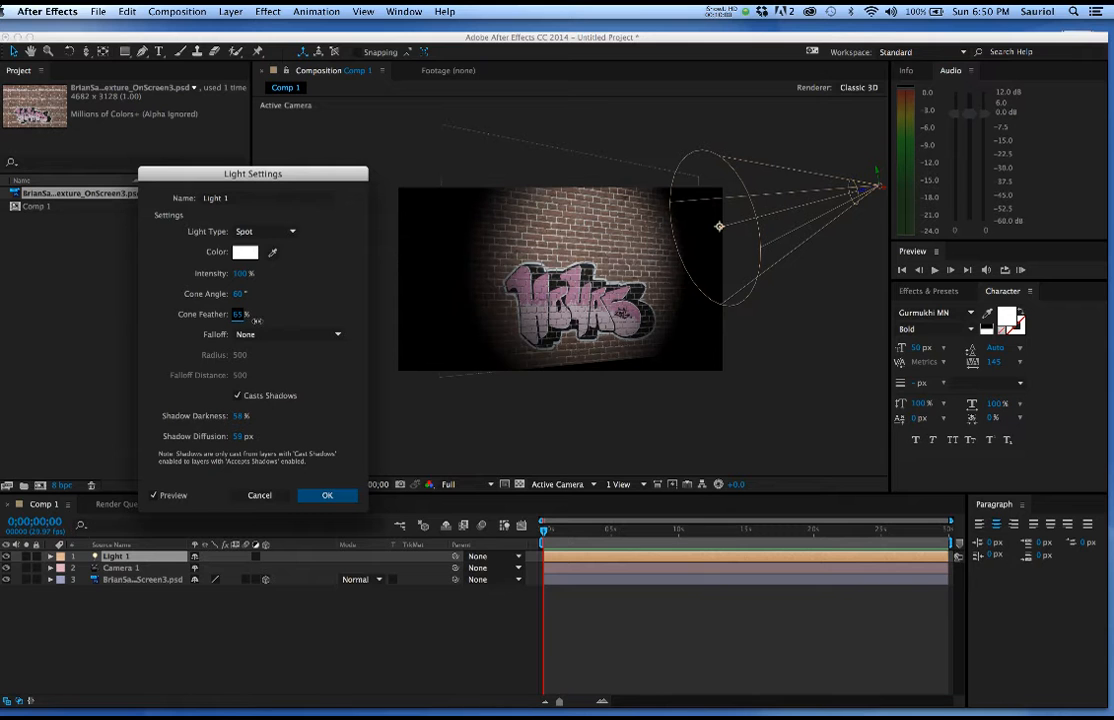
{"action": "left_click_drag", "start_coordinate": [238, 294], "coordinate": [246, 297]}
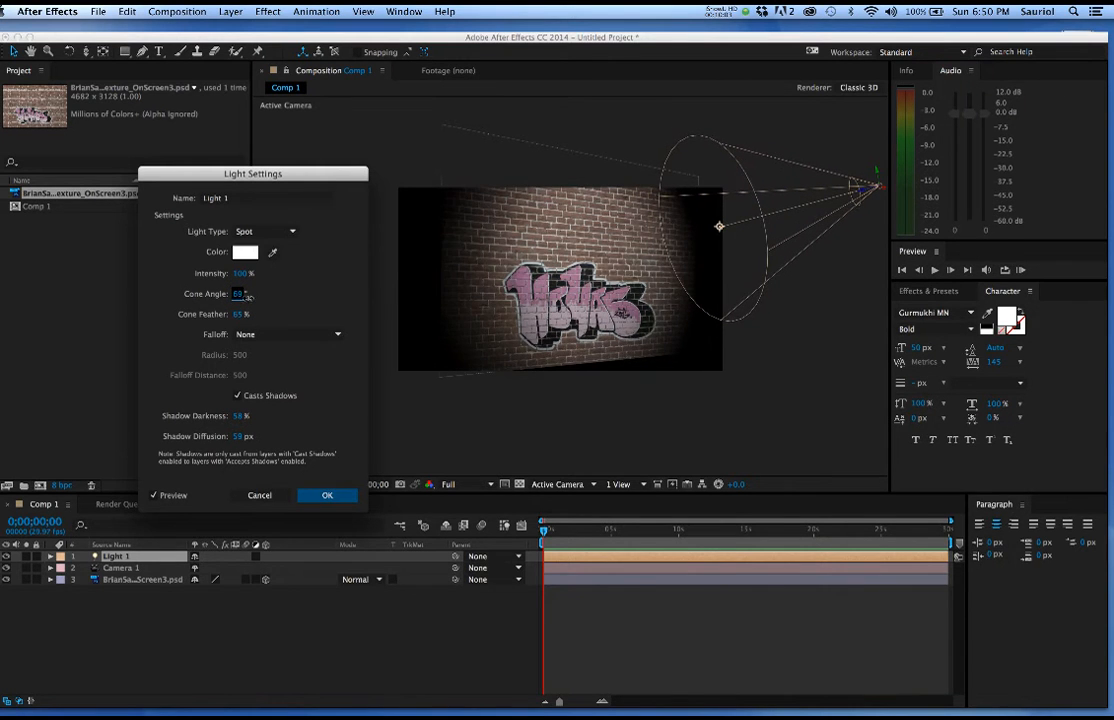
{"action": "left_click", "coordinate": [318, 502]}
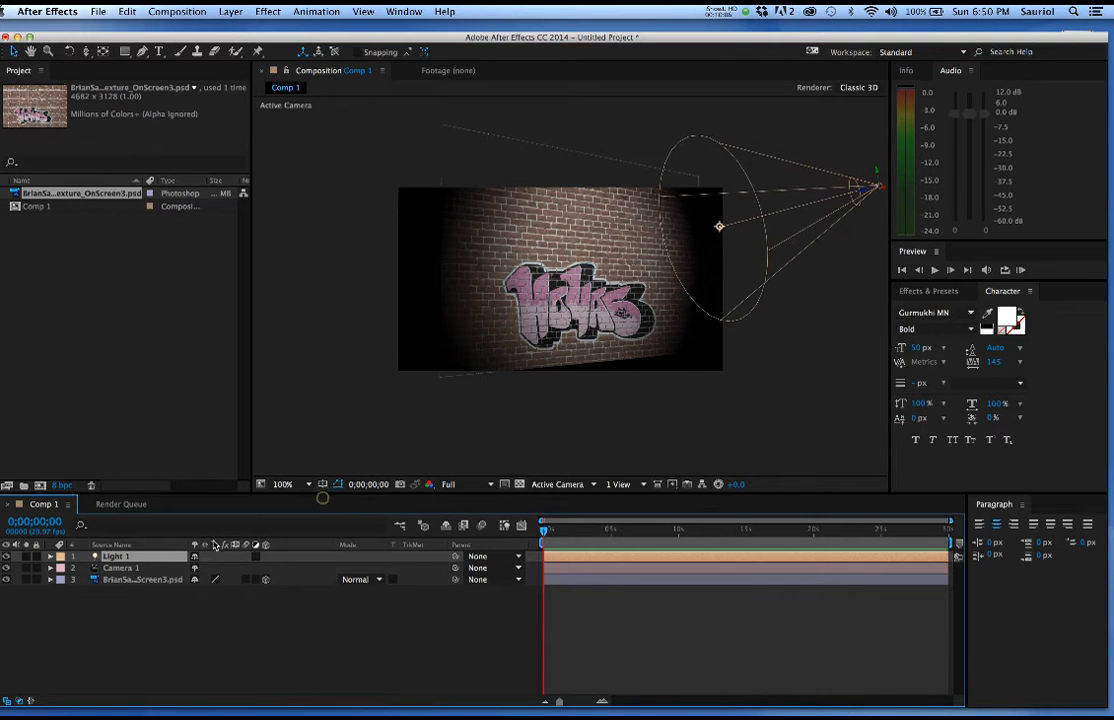
{"action": "left_click", "coordinate": [6, 557]}
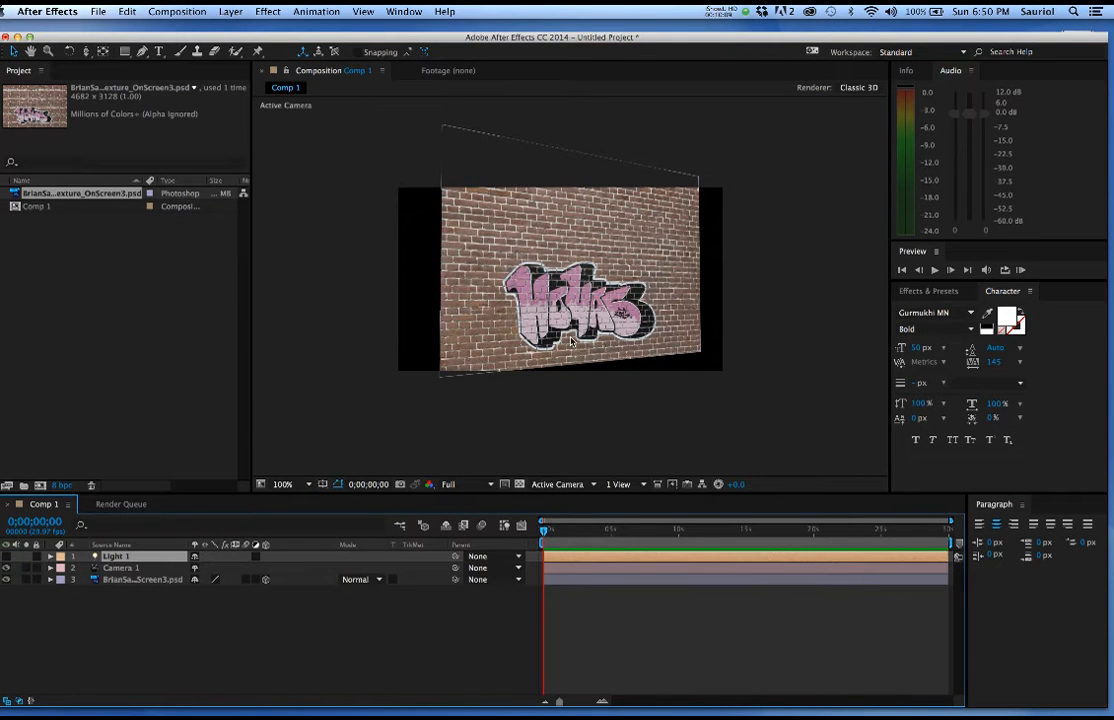
{"action": "scroll", "coordinate": [572, 342], "scroll_direction": "up", "scroll_amount": 2}
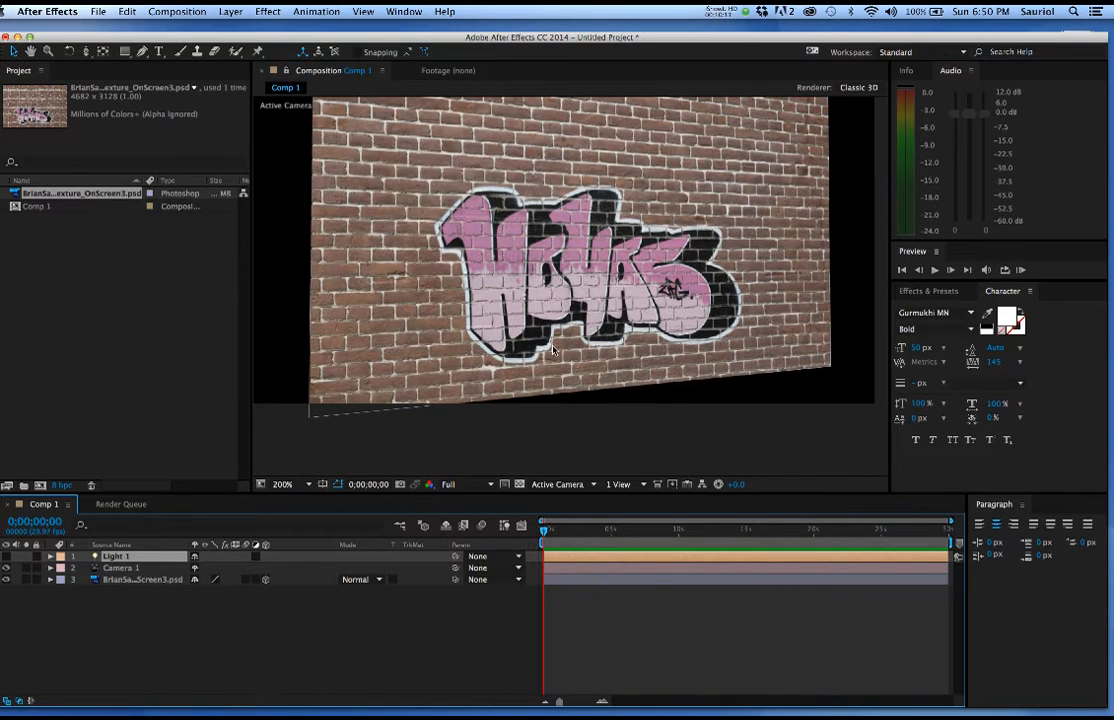
Try bringing the Godiva Medium folder from Finder into the After Effects project as footage, and undo the import
{"action": "left_click_drag", "start_coordinate": [384, 37], "coordinate": [417, 118]}
{"action": "left_click", "coordinate": [487, 91]}
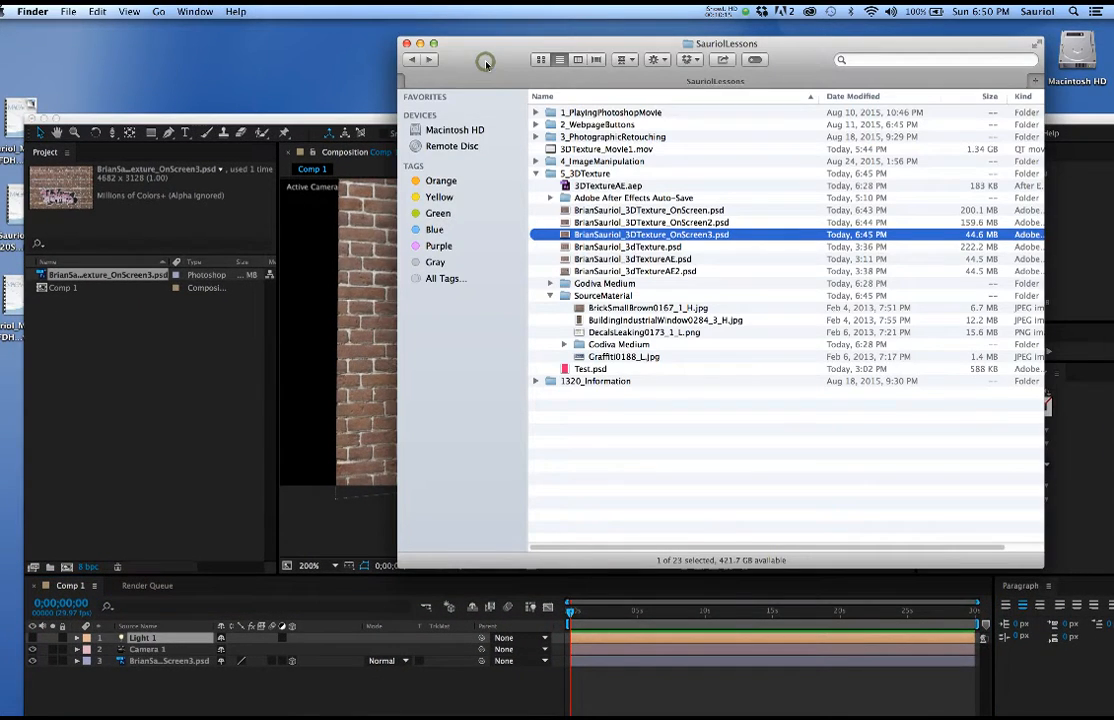
{"action": "left_click", "coordinate": [566, 287]}
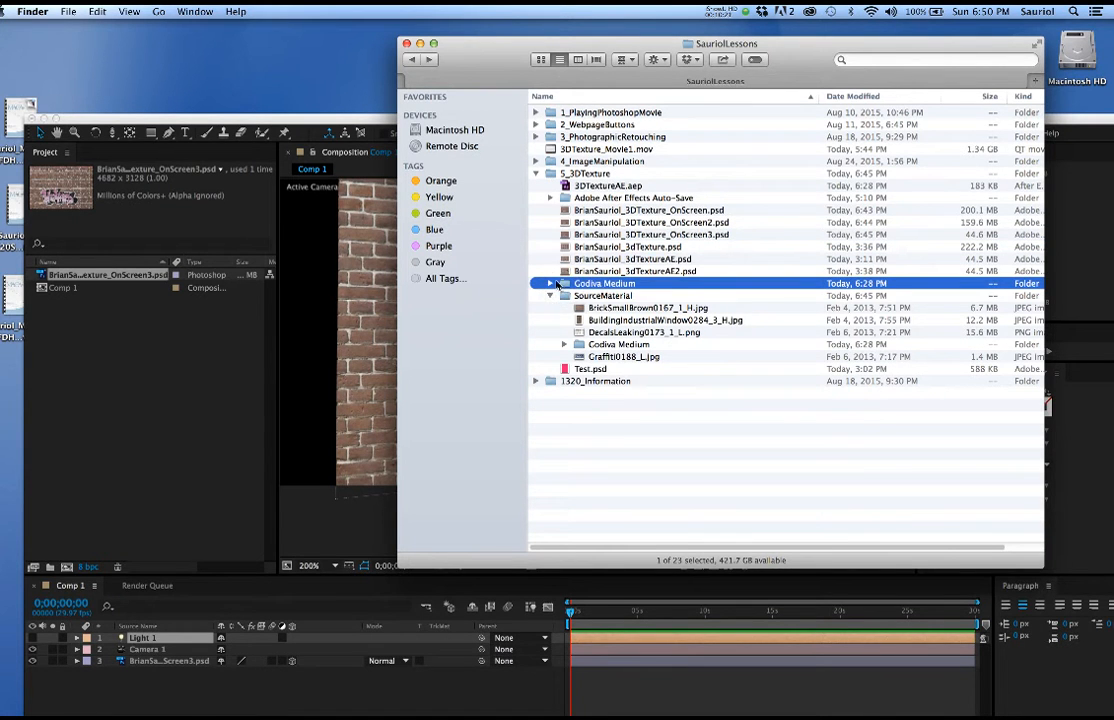
{"action": "left_click_drag", "start_coordinate": [563, 286], "coordinate": [129, 353]}
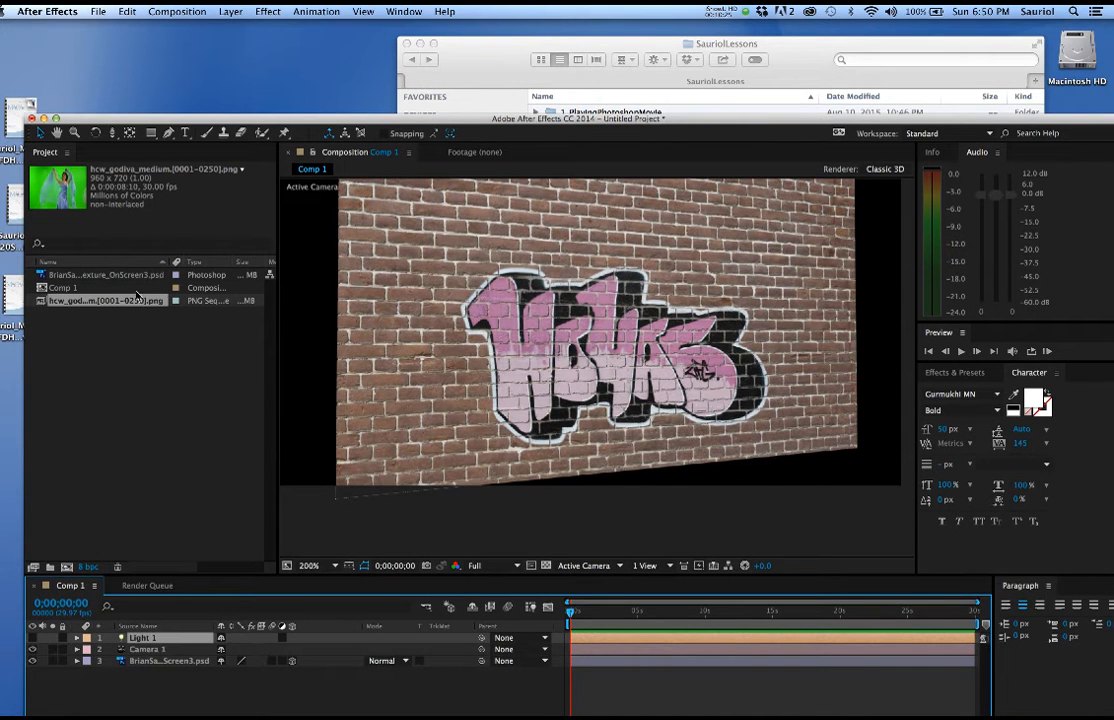
{"action": "left_click_drag", "start_coordinate": [183, 118], "coordinate": [187, 47]}
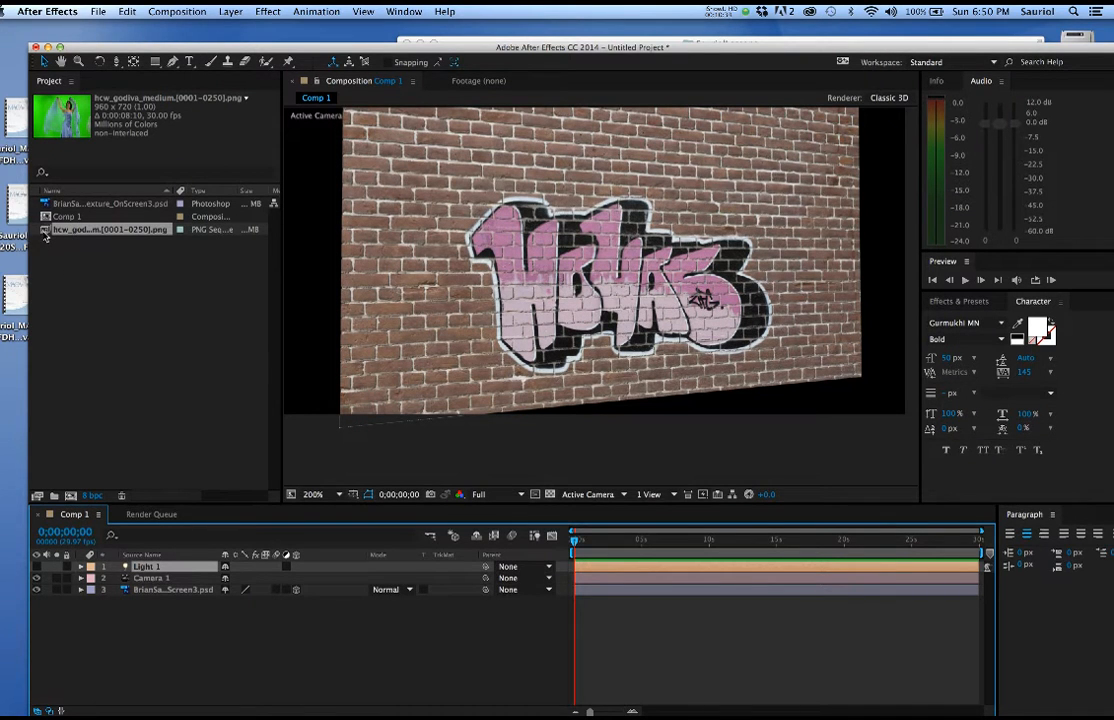
{"action": "key", "text": "super+z"}
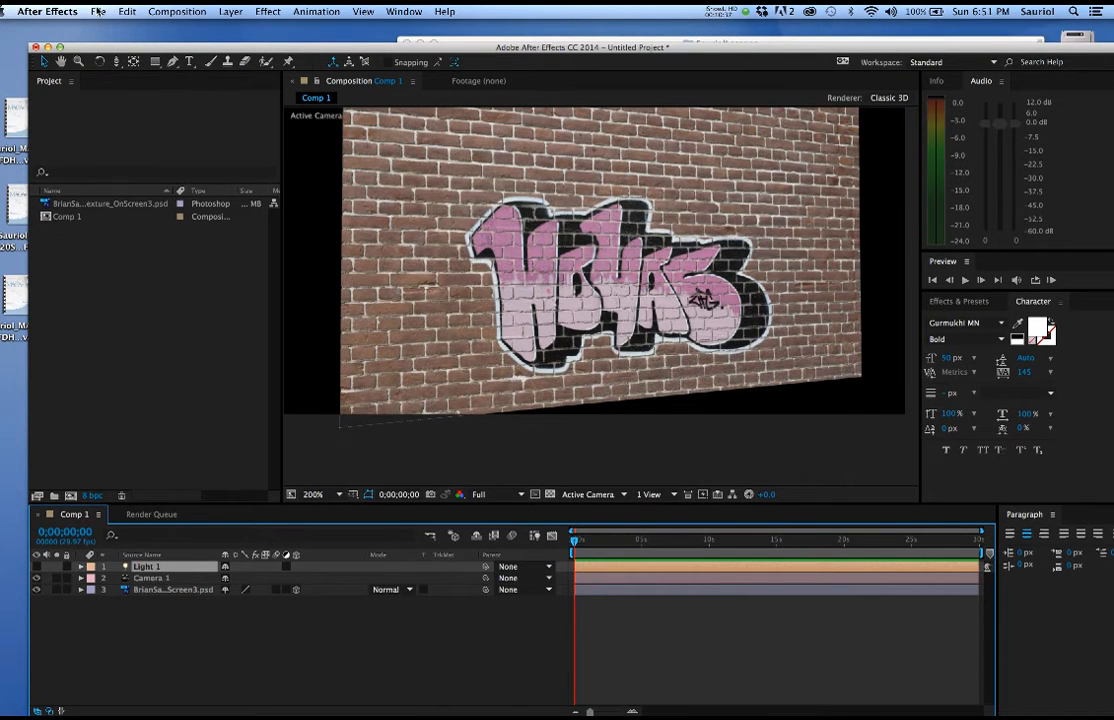
Import hcw_godiva_medium.0001.png from the Godiva Medium folder as a PNG sequence and add it to Comp 1 directly above the brick wall layer
{"action": "left_click", "coordinate": [98, 11]}
{"action": "mouse_move", "coordinate": [99, 187]}
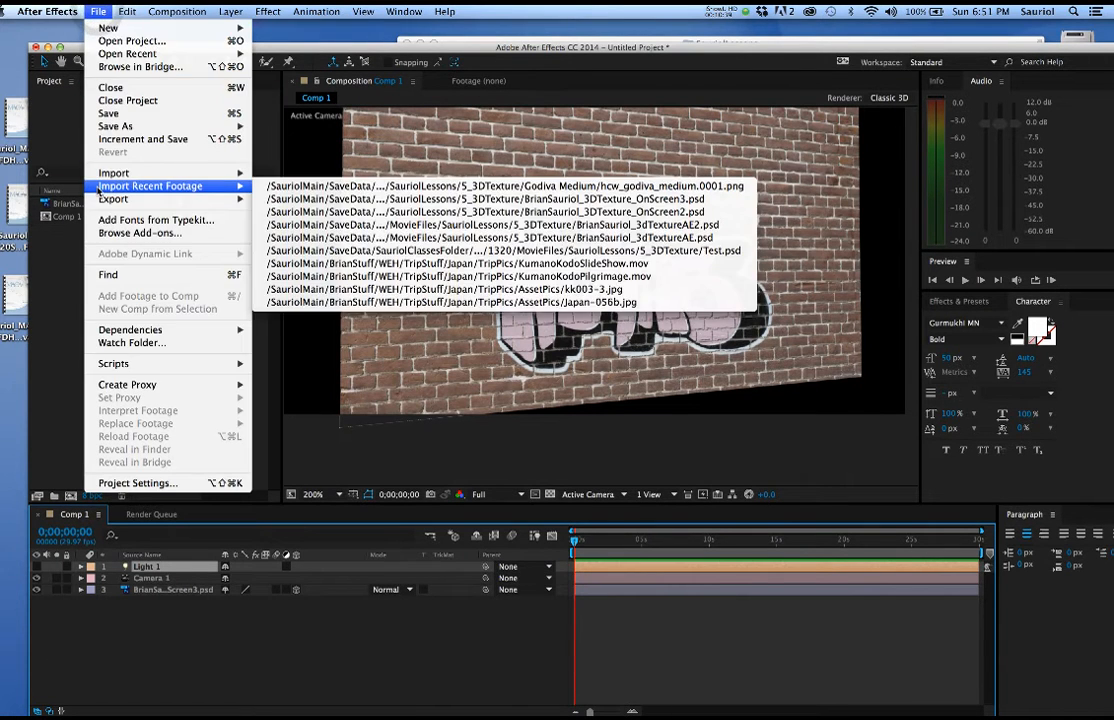
{"action": "mouse_move", "coordinate": [172, 176]}
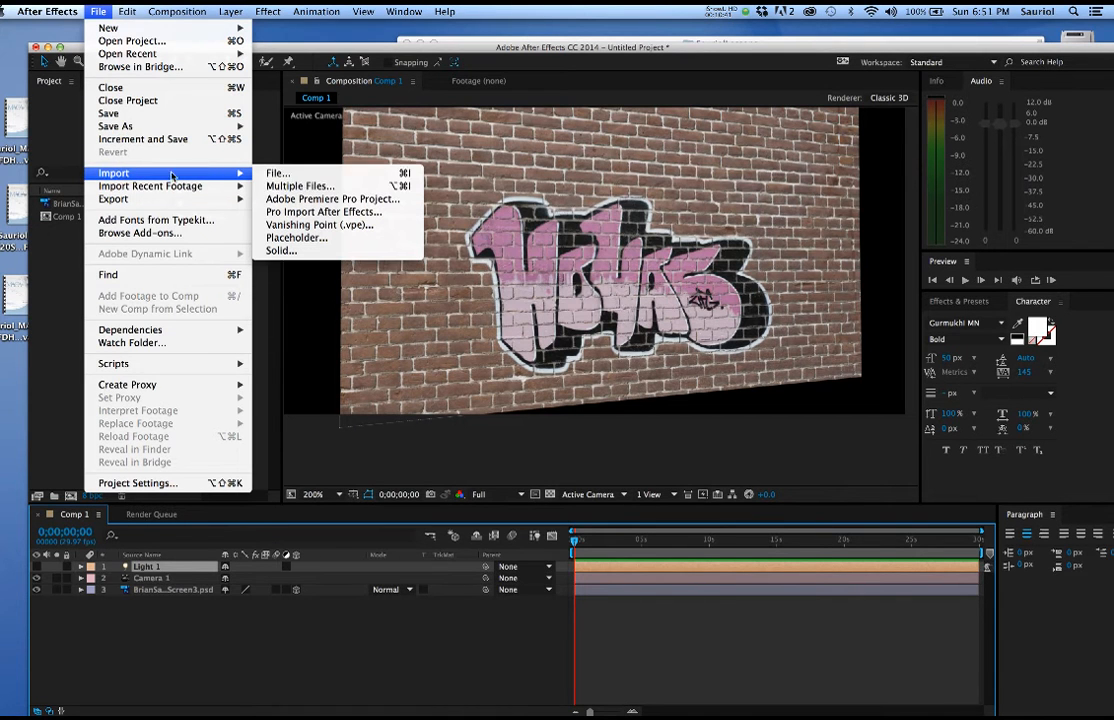
{"action": "left_click", "coordinate": [284, 176]}
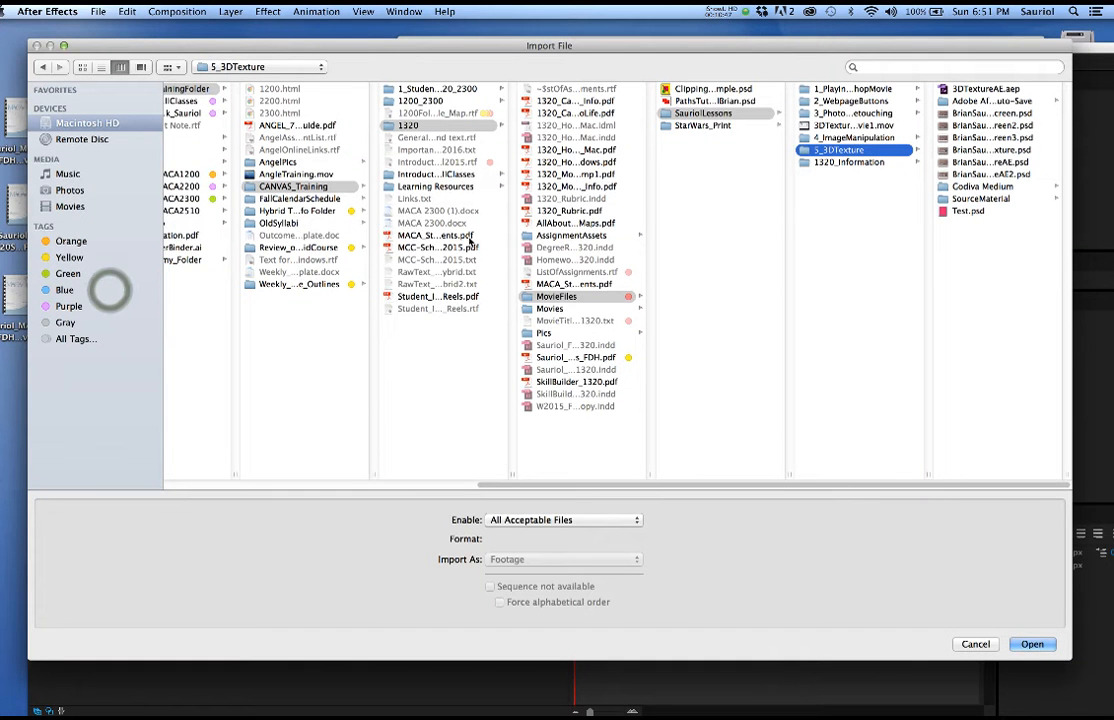
{"action": "left_click", "coordinate": [950, 186]}
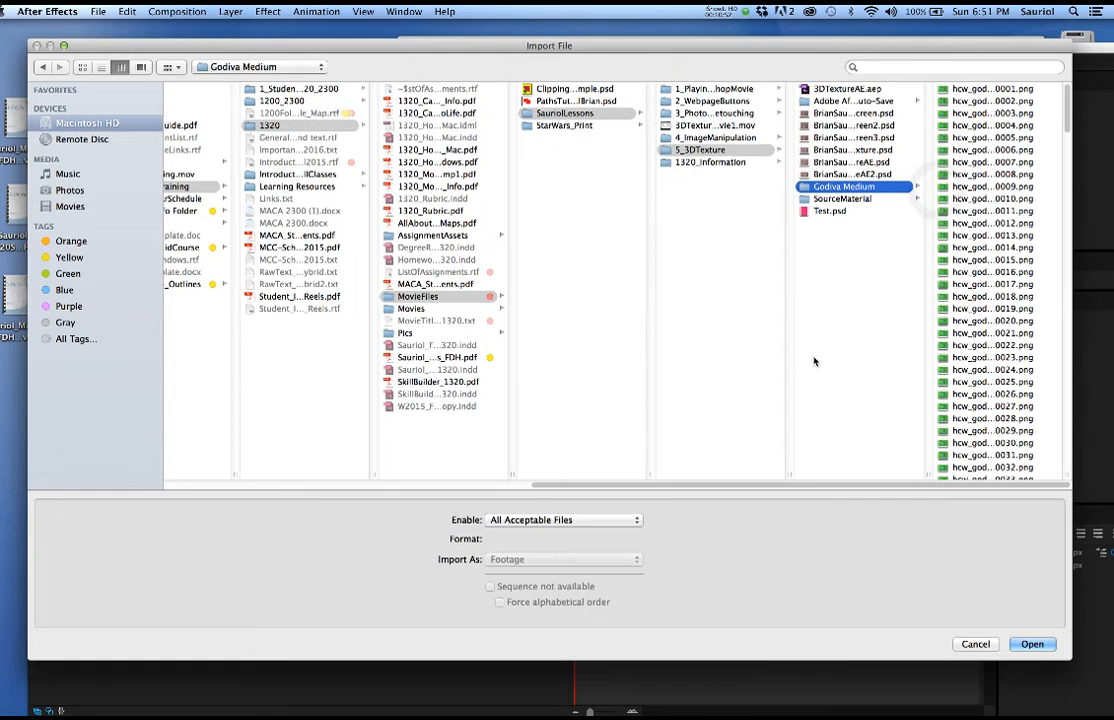
{"action": "left_click", "coordinate": [966, 92]}
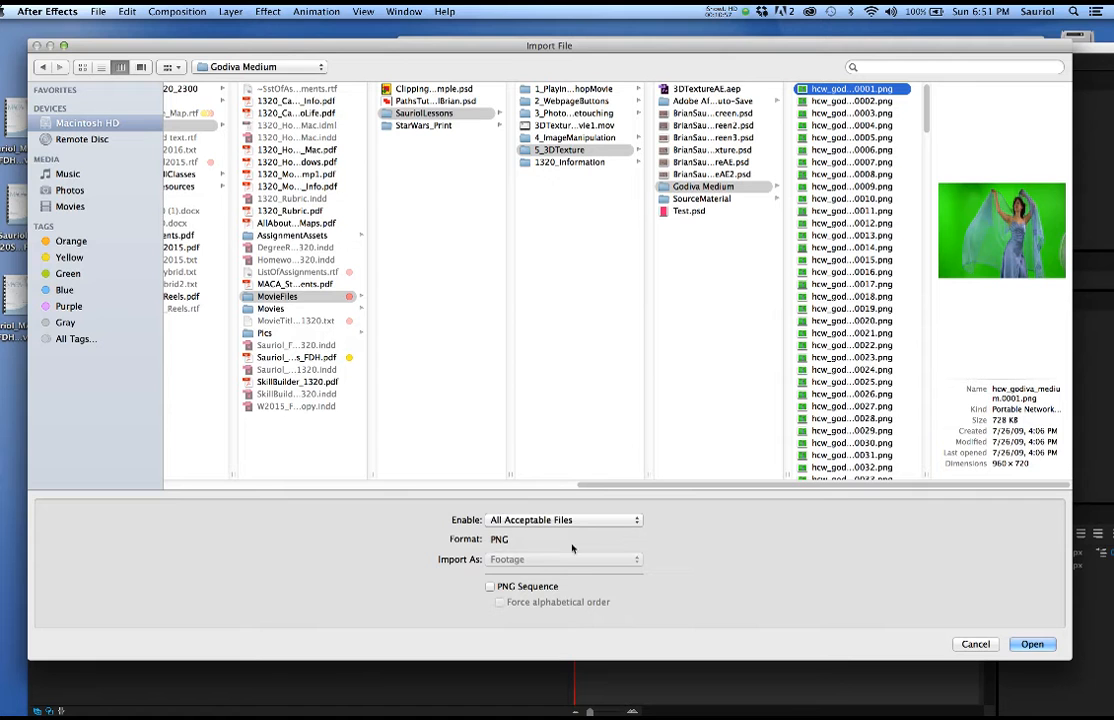
{"action": "left_click", "coordinate": [490, 588]}
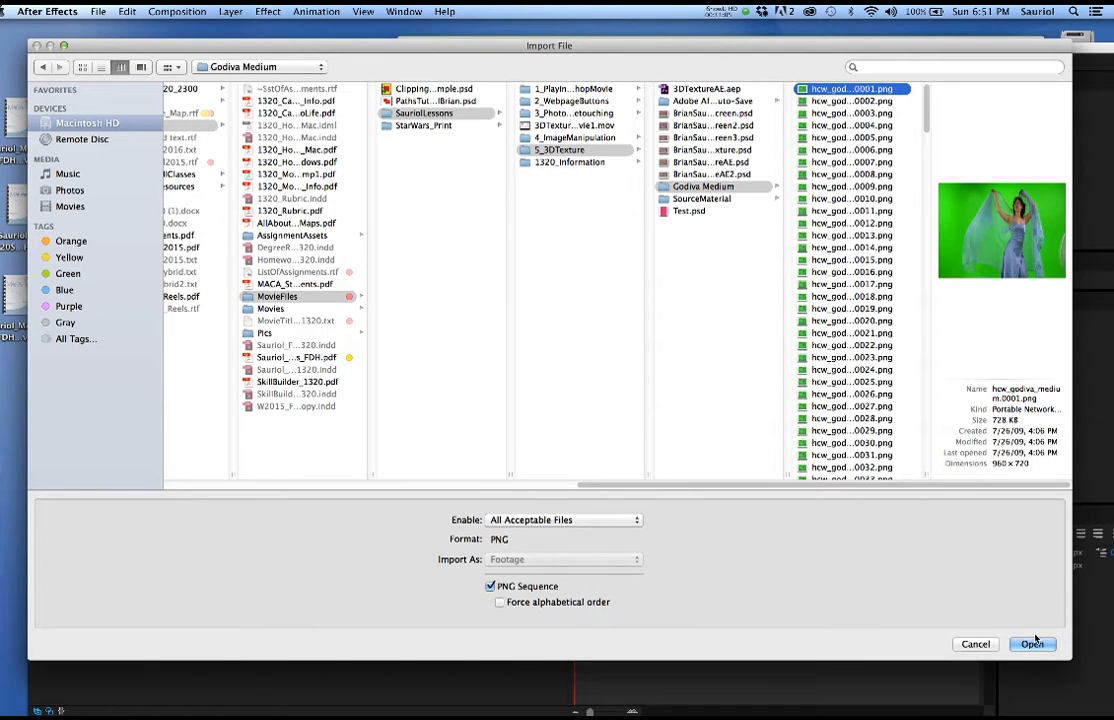
{"action": "key", "text": "Return"}
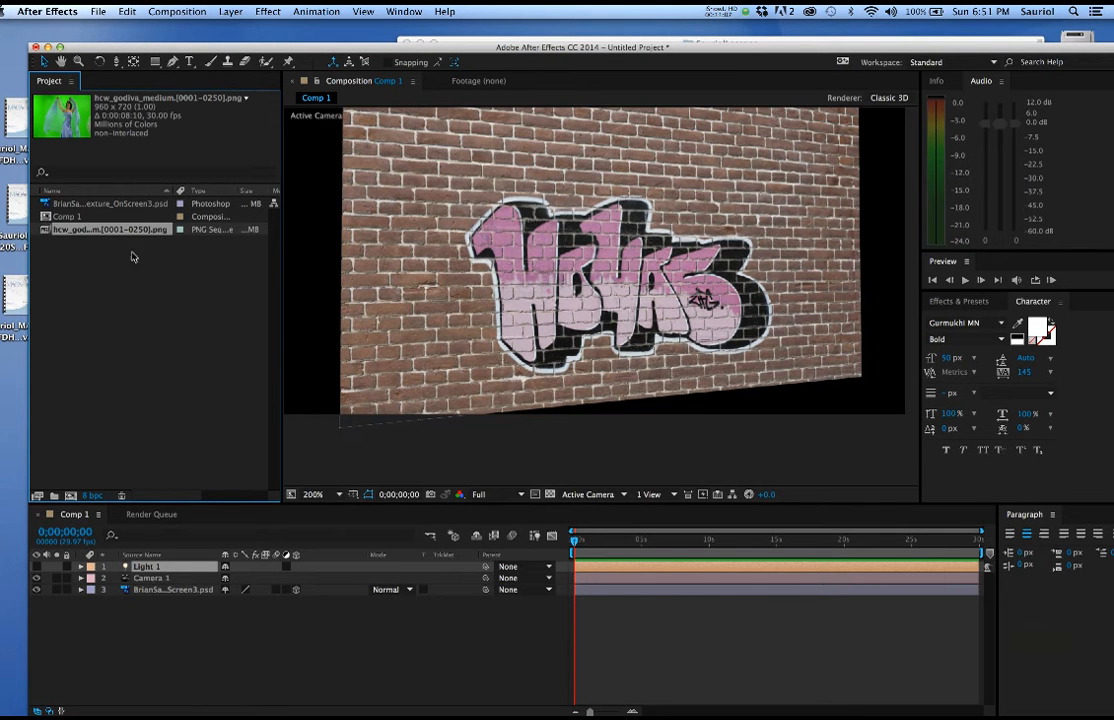
{"action": "left_click_drag", "start_coordinate": [46, 232], "coordinate": [120, 586]}
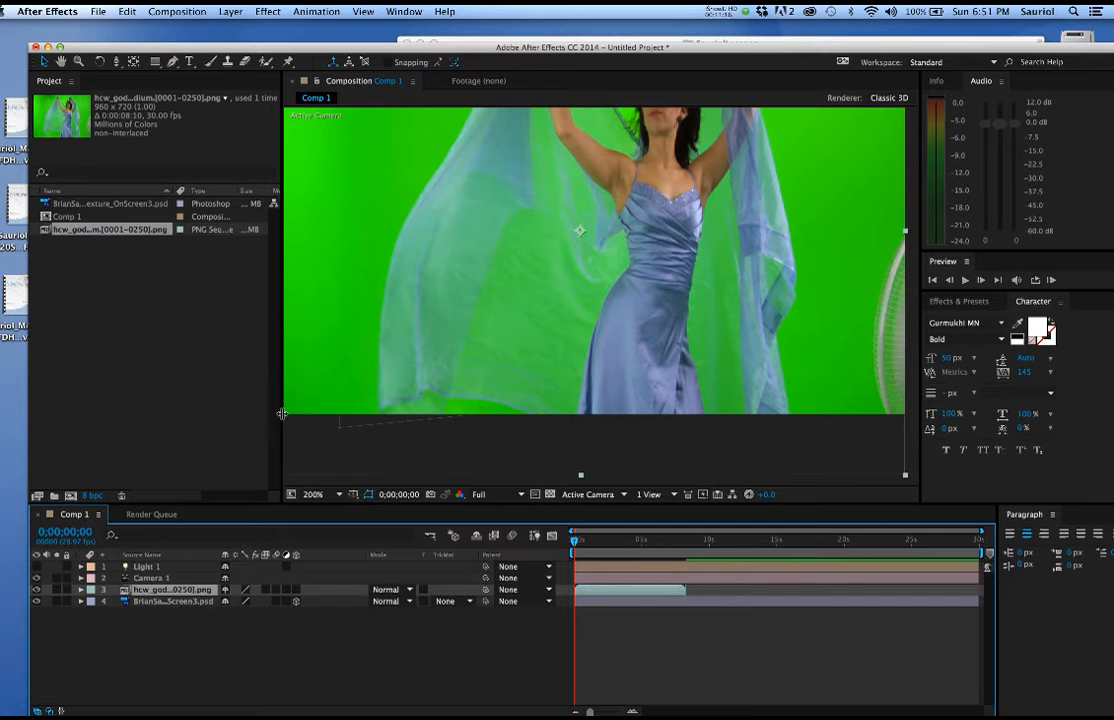
Scale the dancer sequence layer to 66%, move it to position 491, 317 over the wall, and show its Position property
{"action": "key", "text": "s"}
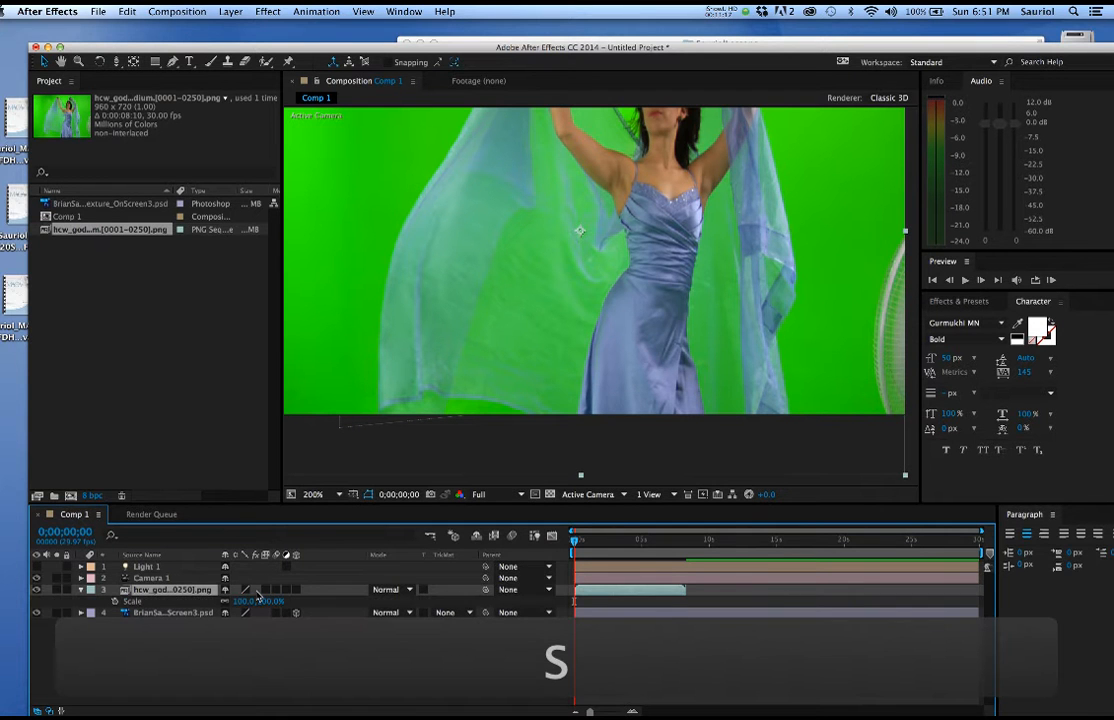
{"action": "left_click_drag", "start_coordinate": [249, 599], "coordinate": [217, 589]}
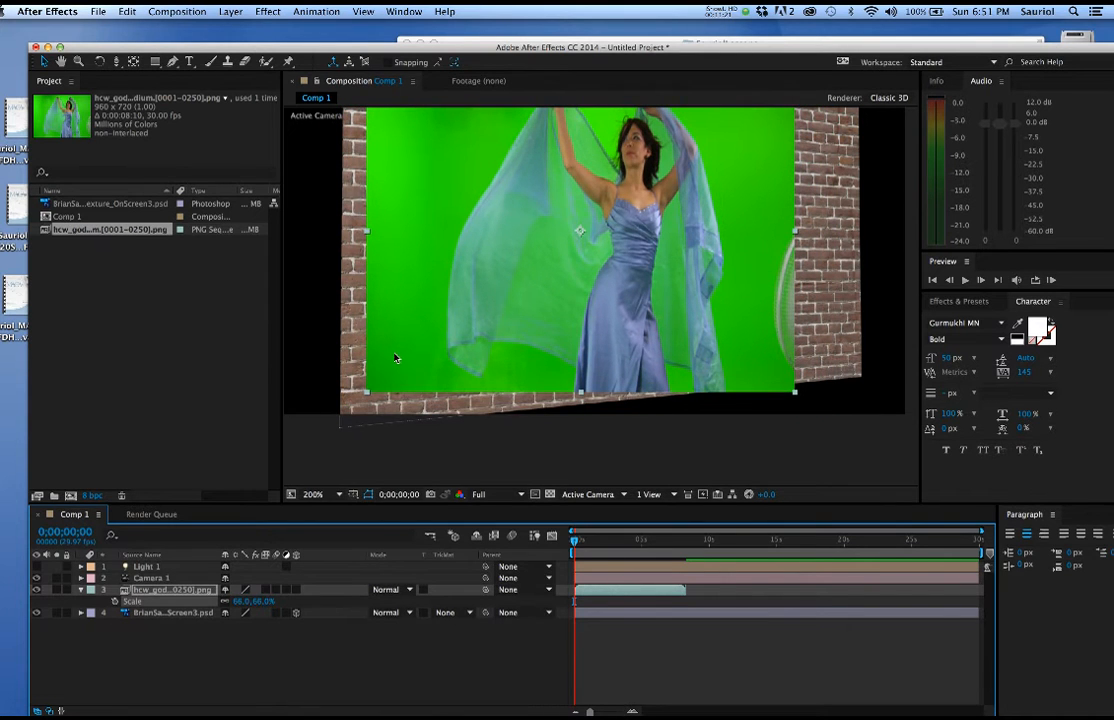
{"action": "left_click_drag", "start_coordinate": [451, 352], "coordinate": [455, 383]}
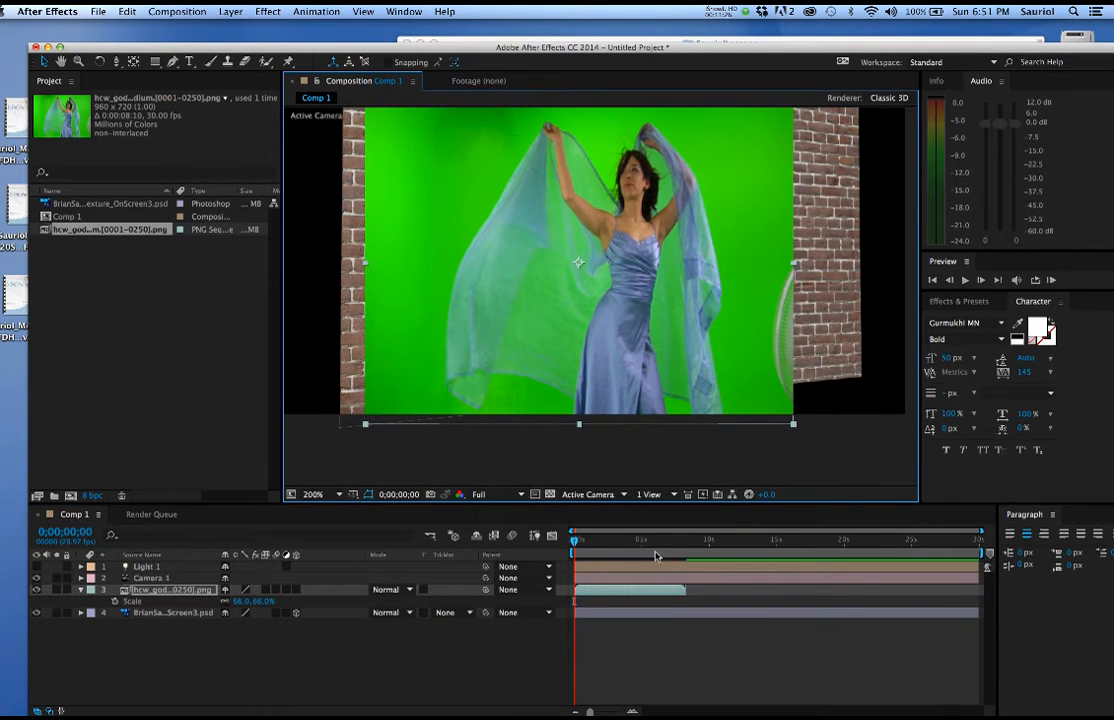
{"action": "mouse_move", "coordinate": [575, 543]}
{"action": "left_mouse_down"}
{"action": "mouse_move", "coordinate": [636, 543]}
{"action": "mouse_move", "coordinate": [584, 544]}
{"action": "left_mouse_up"}
{"action": "left_click", "coordinate": [537, 310]}
{"action": "left_click_drag", "start_coordinate": [537, 310], "coordinate": [546, 309]}
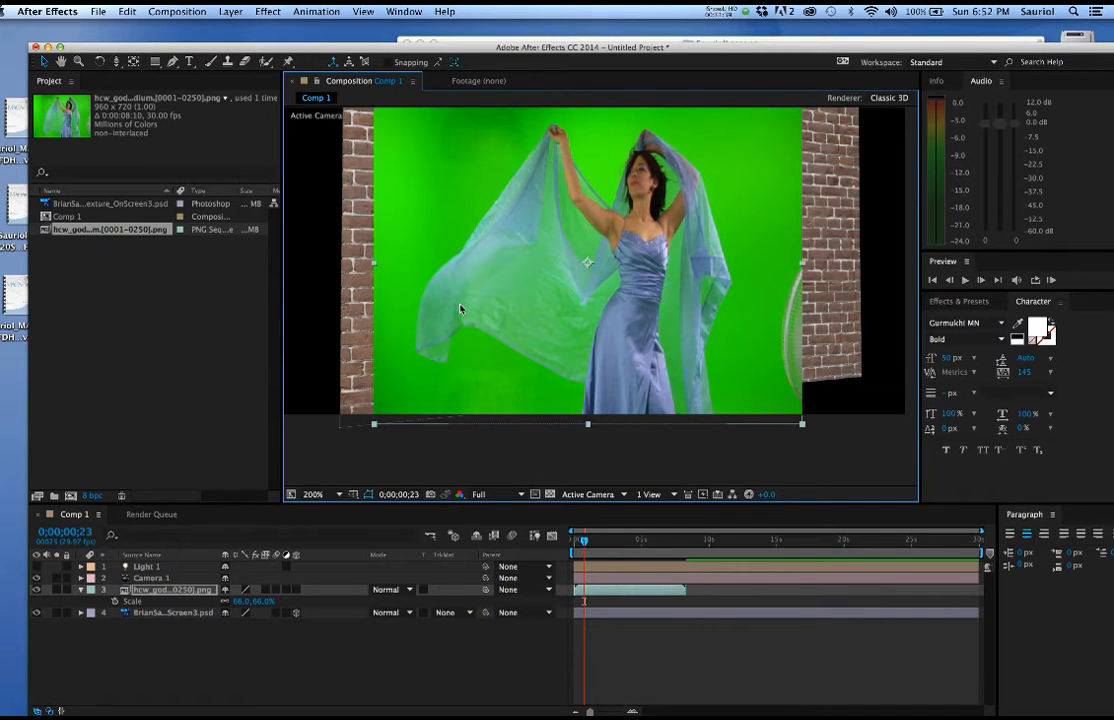
{"action": "key", "text": "p"}
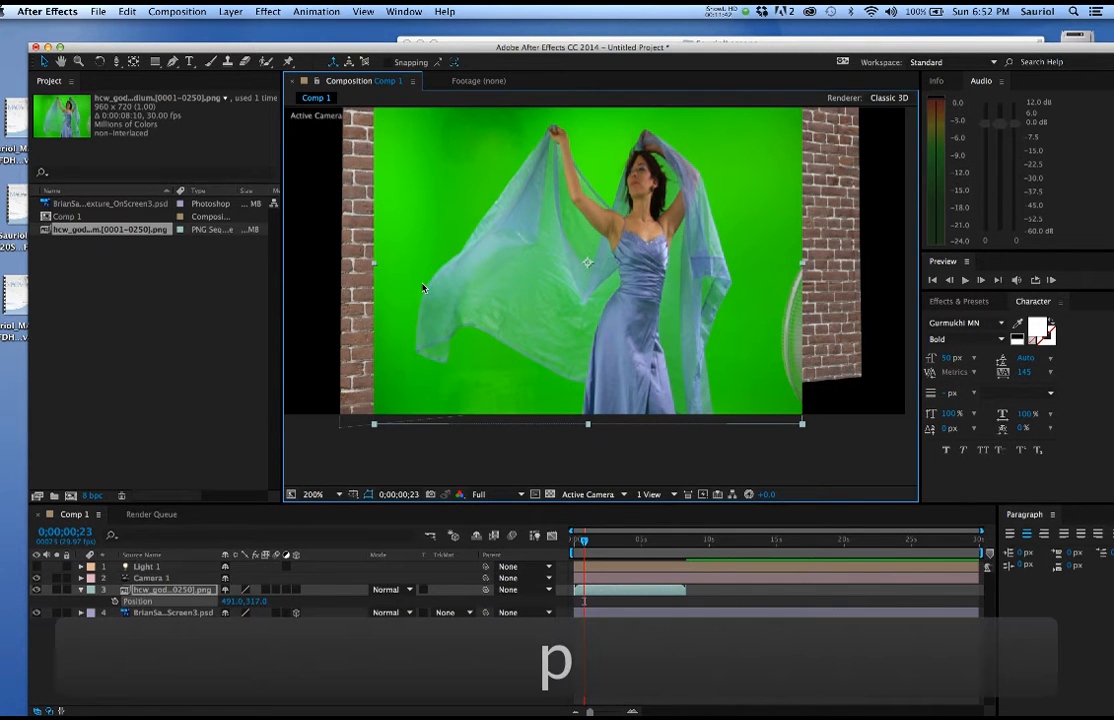
Draw a closed, rounded garbage mask with the Pen tool around the dancer and her veil, extending below the frame's lower edge
{"action": "key", "text": "g"}
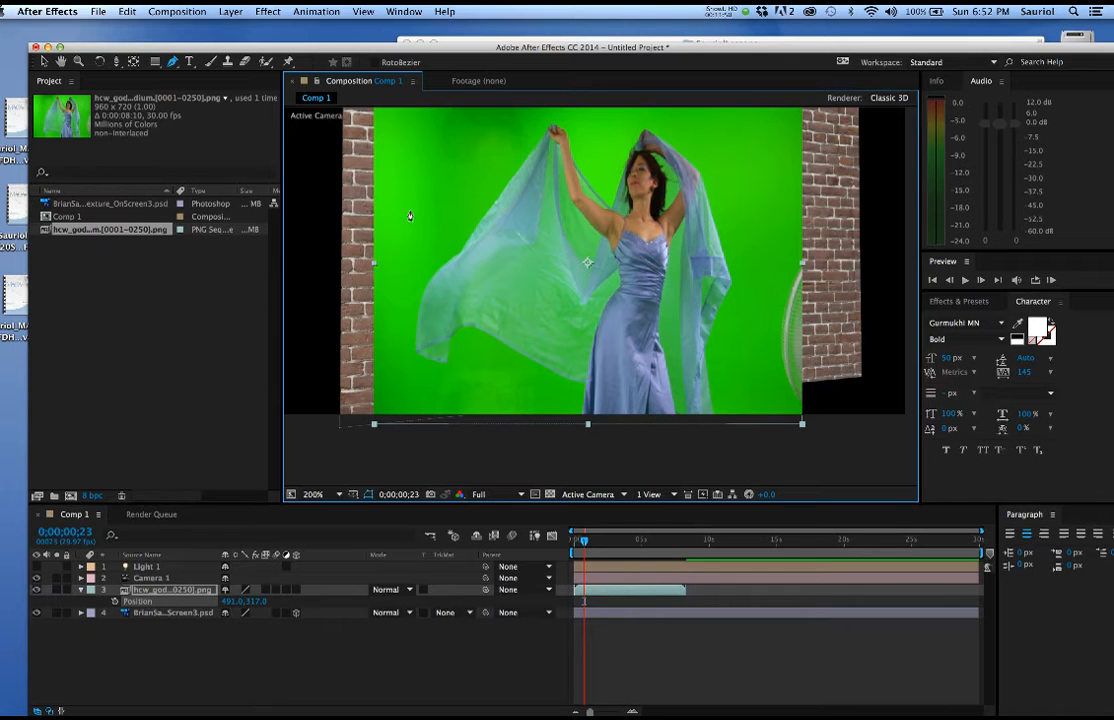
{"action": "left_click", "coordinate": [405, 232]}
{"action": "left_click", "coordinate": [450, 133]}
{"action": "left_click", "coordinate": [538, 126]}
{"action": "left_click", "coordinate": [677, 122]}
{"action": "left_click", "coordinate": [724, 150]}
{"action": "left_click", "coordinate": [766, 205]}
{"action": "left_click", "coordinate": [770, 289]}
{"action": "left_click", "coordinate": [770, 395]}
{"action": "left_click", "coordinate": [752, 440]}
{"action": "left_click", "coordinate": [615, 455]}
{"action": "left_click", "coordinate": [527, 457]}
{"action": "left_click", "coordinate": [475, 457]}
{"action": "left_click_drag", "start_coordinate": [418, 455], "coordinate": [389, 378]}
{"action": "left_click_drag", "start_coordinate": [397, 297], "coordinate": [400, 274]}
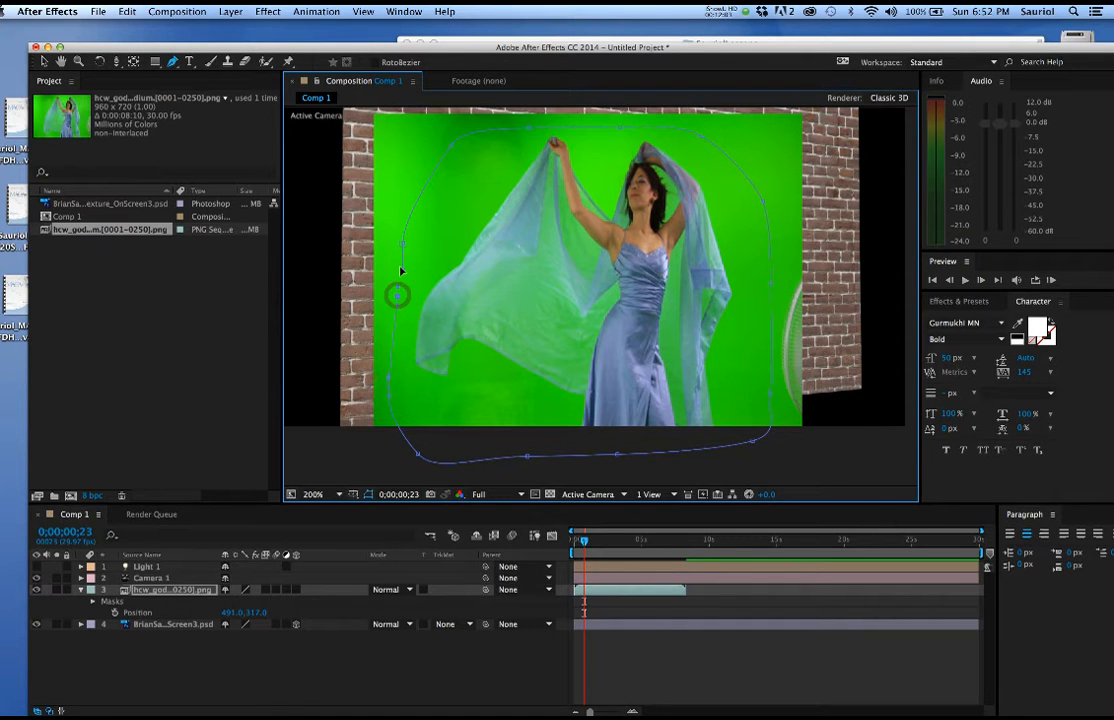
{"action": "left_click", "coordinate": [402, 248]}
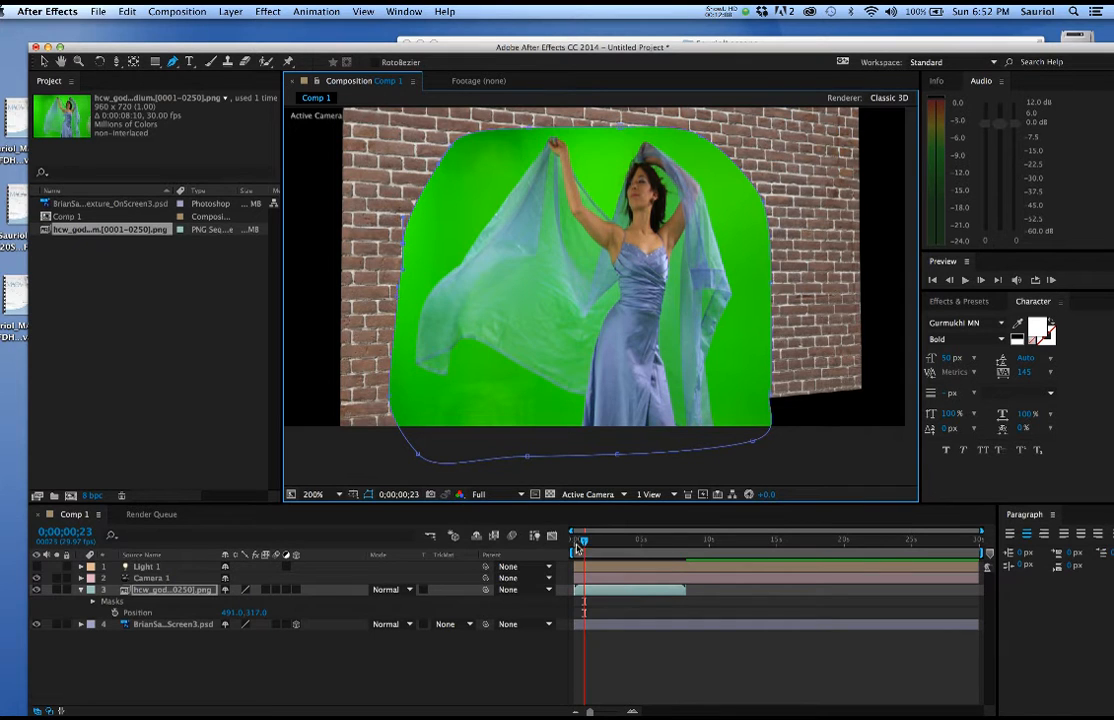
At 0;00;04;17, reshape the mask's upper edge so it clears the dancer's raised hand and veil
{"action": "left_click_drag", "start_coordinate": [585, 545], "coordinate": [638, 549]}
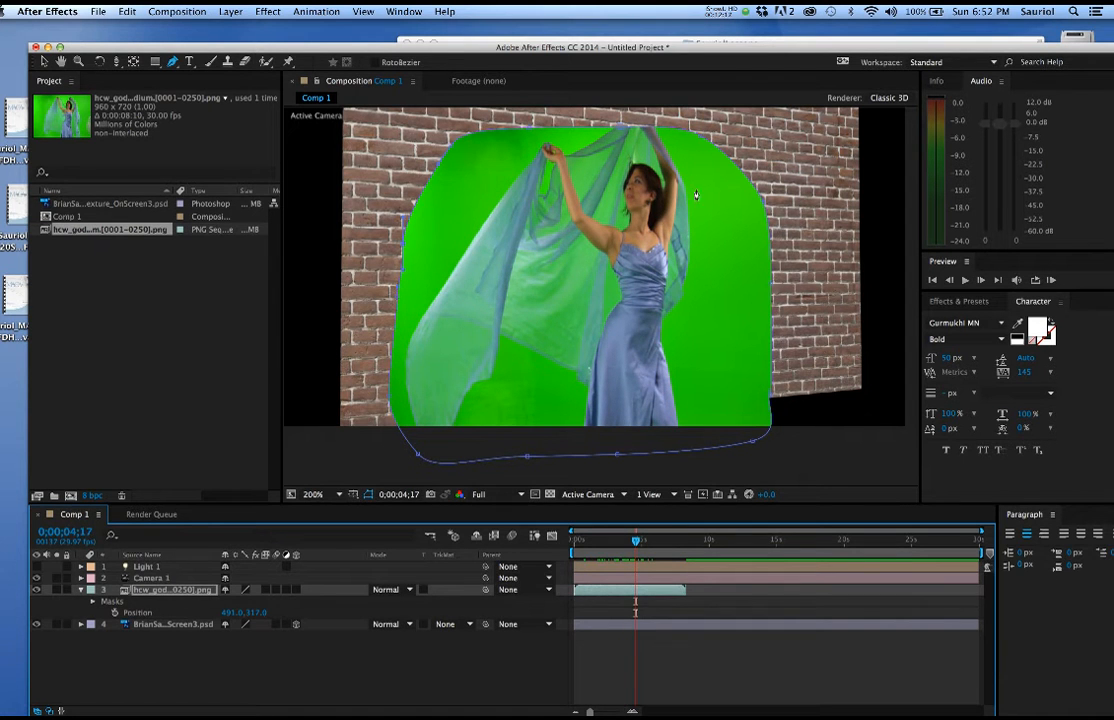
{"action": "left_click", "coordinate": [703, 140]}
{"action": "mouse_move", "coordinate": [610, 125]}
{"action": "left_mouse_down"}
{"action": "mouse_move", "coordinate": [607, 99]}
{"action": "mouse_move", "coordinate": [605, 117]}
{"action": "left_mouse_up"}
{"action": "left_click_drag", "start_coordinate": [670, 145], "coordinate": [628, 145]}
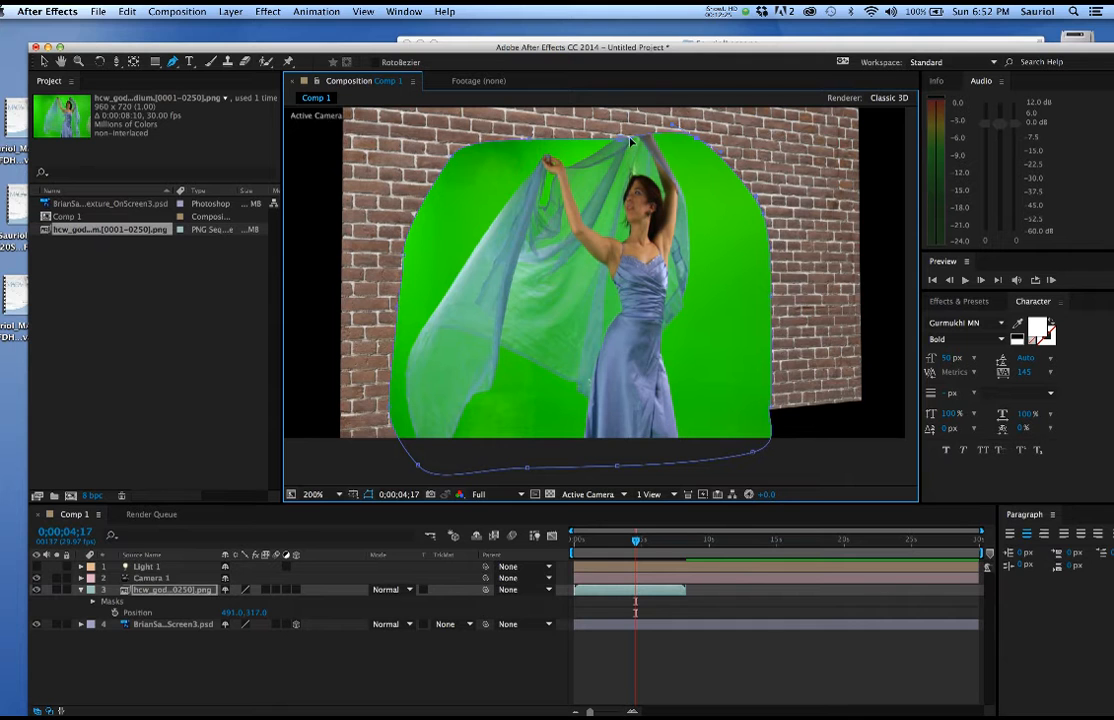
{"action": "mouse_move", "coordinate": [630, 141]}
{"action": "left_mouse_down"}
{"action": "mouse_move", "coordinate": [620, 120]}
{"action": "mouse_move", "coordinate": [621, 141]}
{"action": "left_mouse_up"}
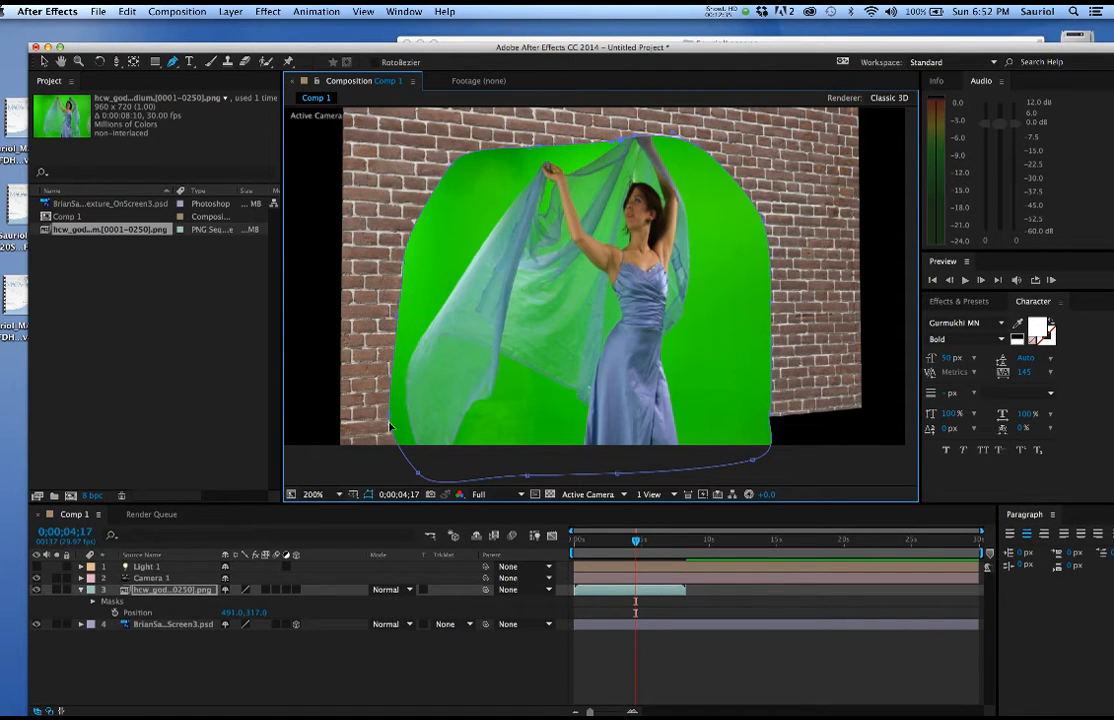
Widen the mask's lower-left edge around the veil and pull its lower-right corner inward, checking the fit at 0;00;02;29 and 0;00;03;17
{"action": "left_click_drag", "start_coordinate": [390, 415], "coordinate": [340, 362]}
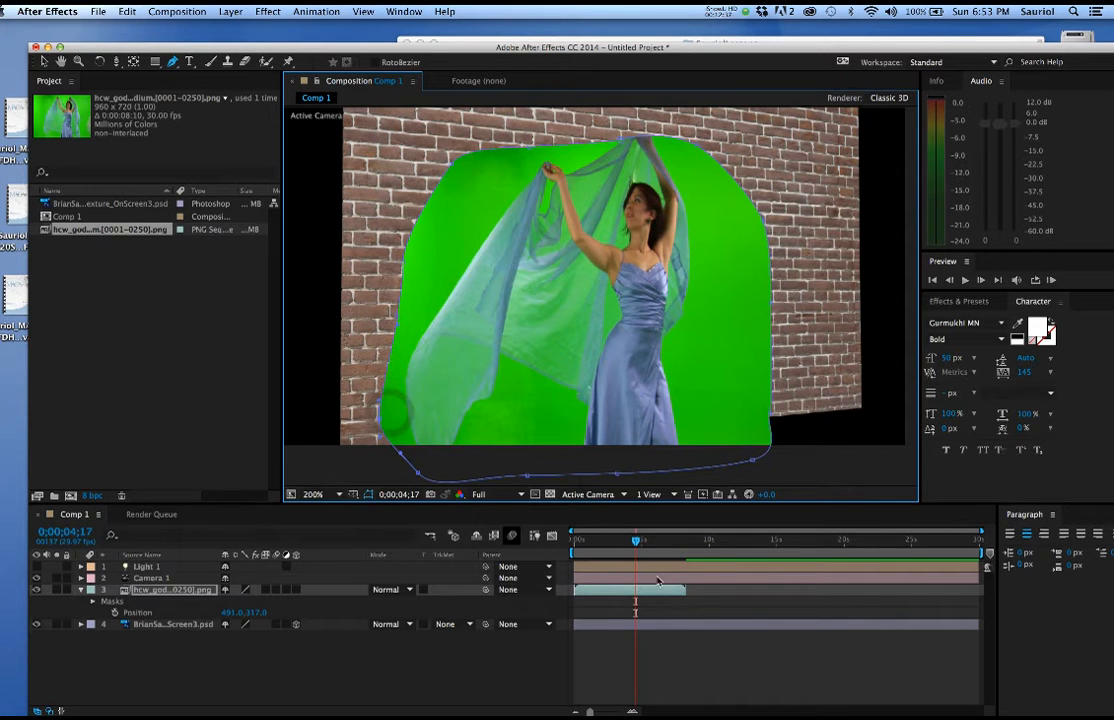
{"action": "left_click_drag", "start_coordinate": [640, 545], "coordinate": [616, 545]}
{"action": "mouse_move", "coordinate": [381, 422]}
{"action": "left_mouse_down"}
{"action": "mouse_move", "coordinate": [360, 397]}
{"action": "mouse_move", "coordinate": [377, 401]}
{"action": "left_mouse_up"}
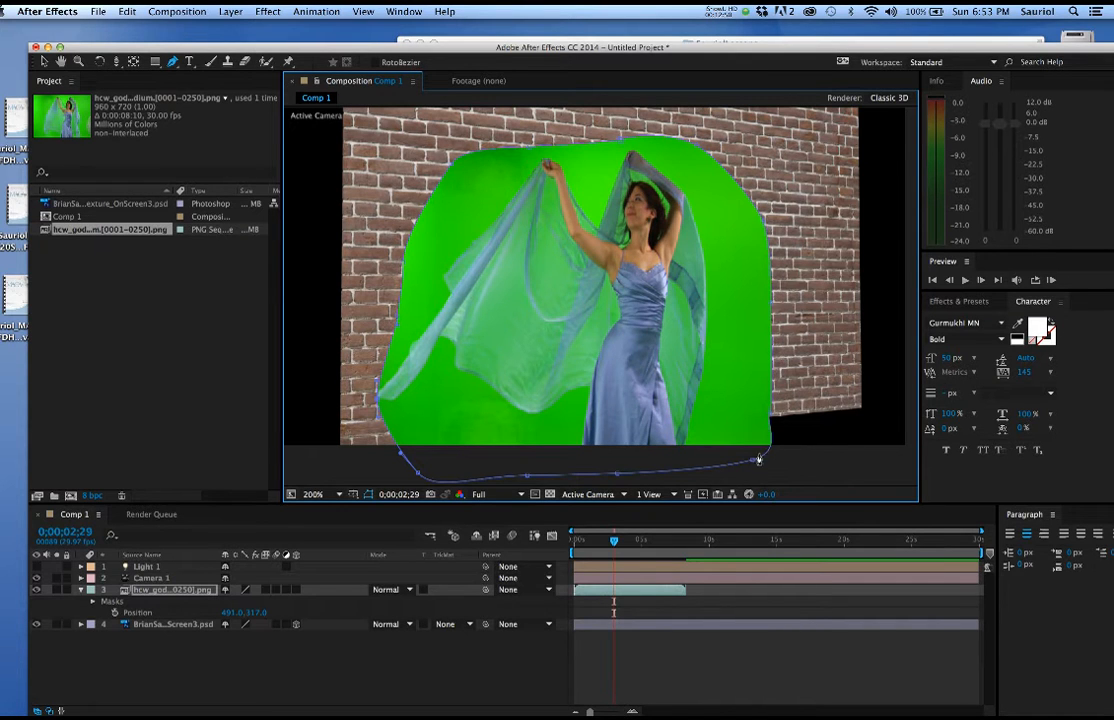
{"action": "left_click_drag", "start_coordinate": [755, 462], "coordinate": [758, 411]}
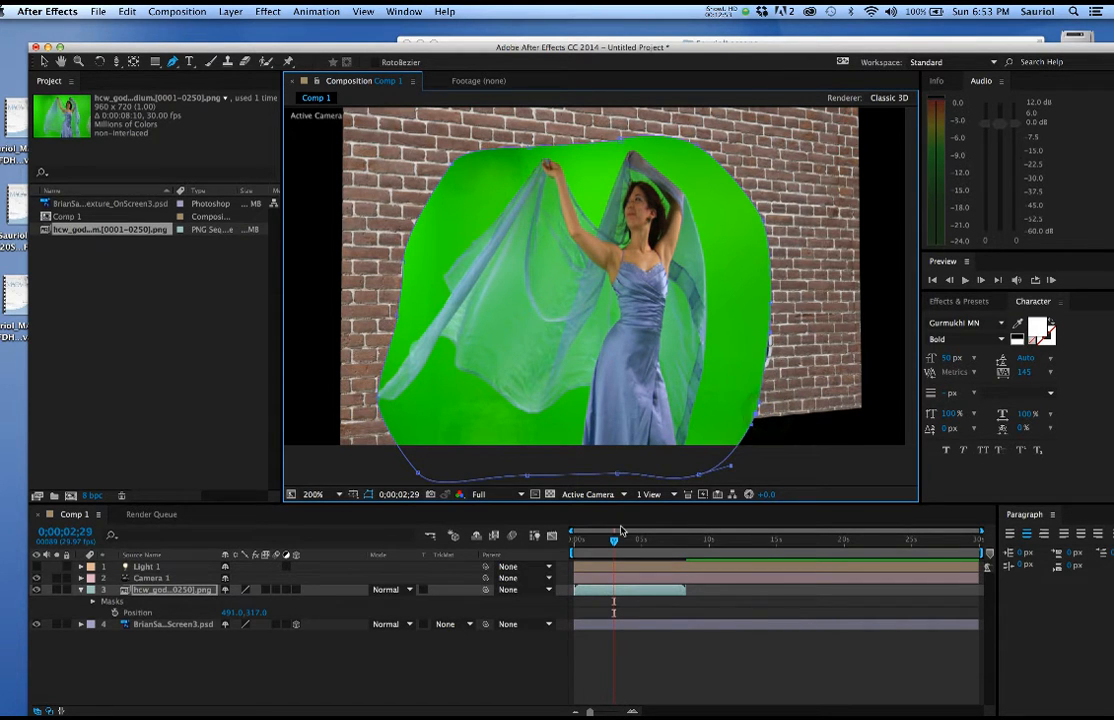
{"action": "left_click_drag", "start_coordinate": [617, 544], "coordinate": [624, 544]}
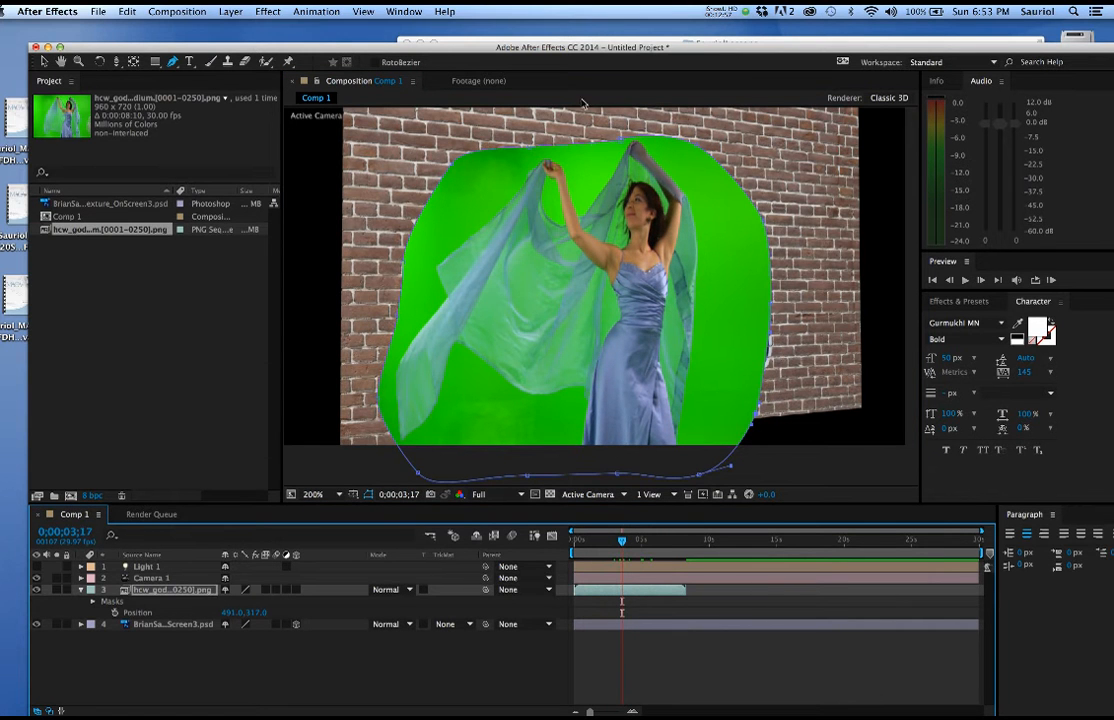
Give the timeline more height and fit the composition to its viewer
{"action": "scroll", "coordinate": [567, 205], "scroll_direction": "down", "scroll_amount": 1}
{"action": "scroll", "coordinate": [567, 207], "scroll_direction": "up", "scroll_amount": 1}
{"action": "scroll", "coordinate": [565, 238], "scroll_direction": "down", "scroll_amount": 1}
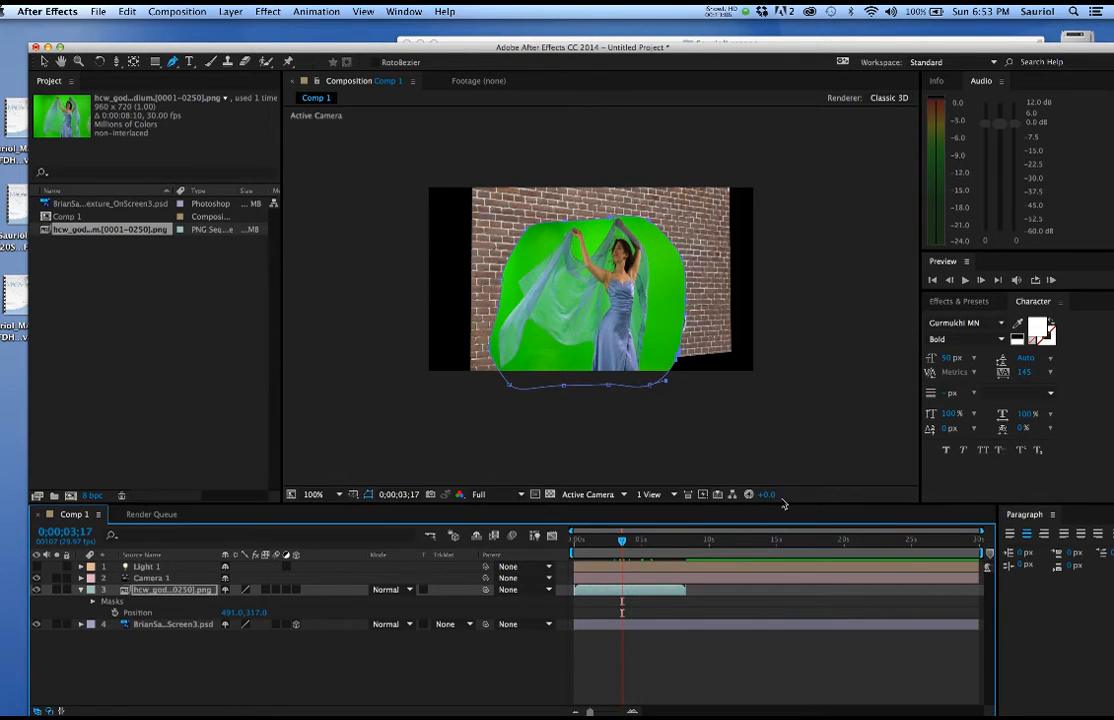
{"action": "left_click_drag", "start_coordinate": [785, 503], "coordinate": [785, 400]}
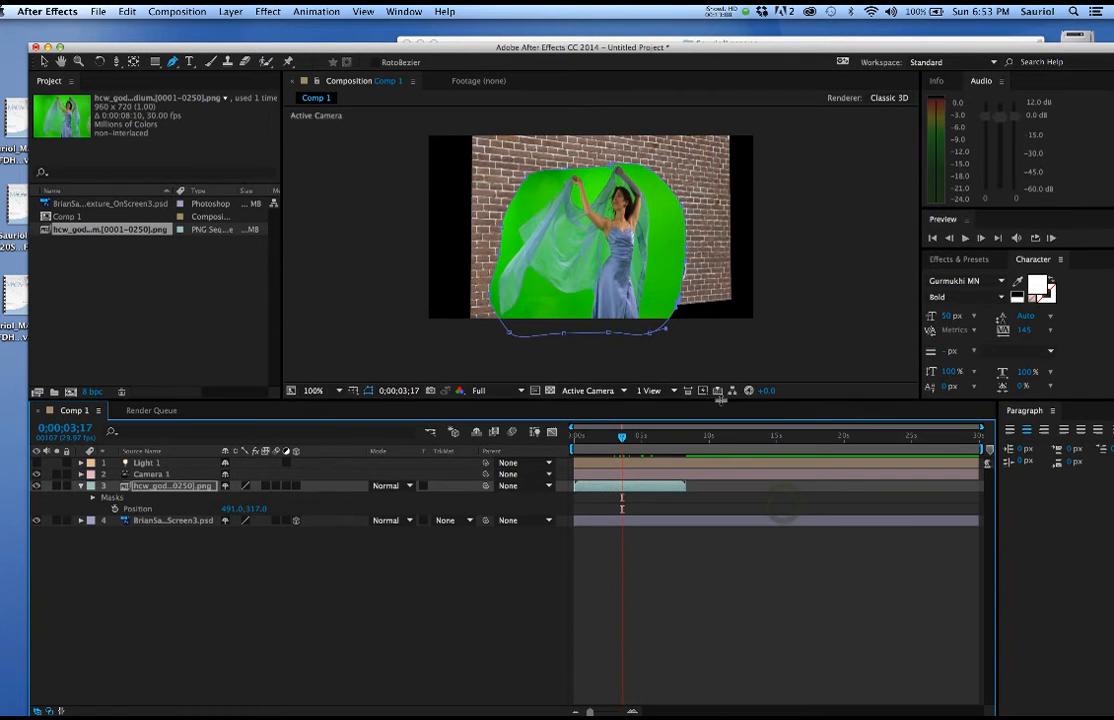
{"action": "left_click", "coordinate": [313, 390]}
{"action": "left_click", "coordinate": [346, 415]}
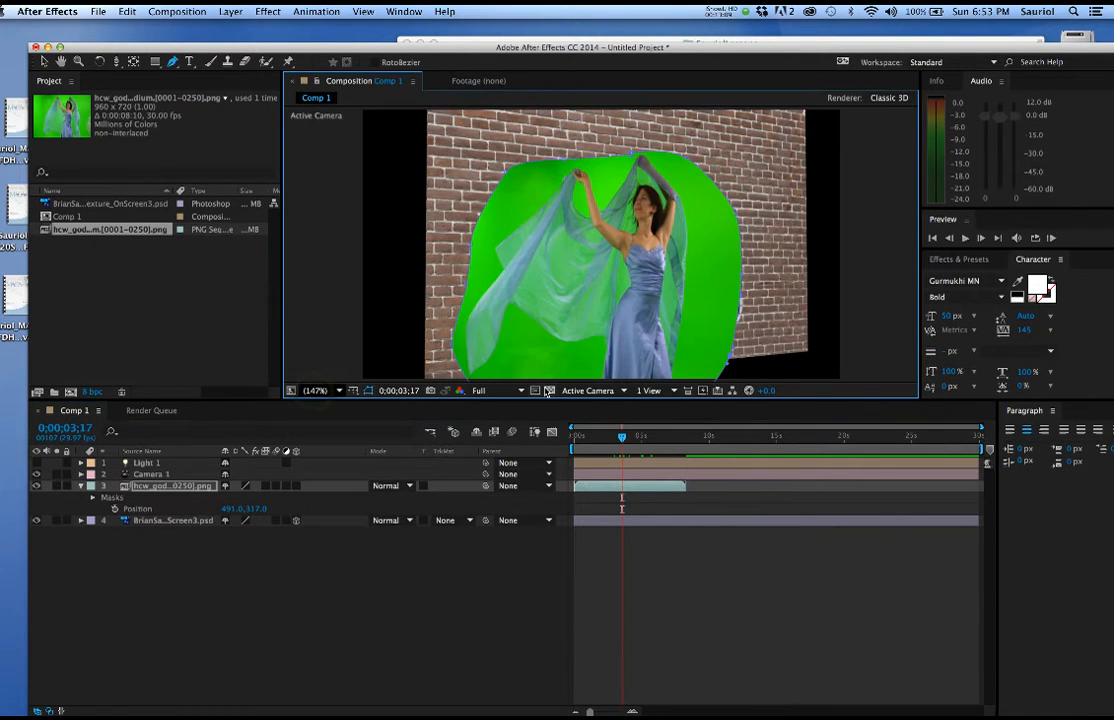
{"action": "left_click_drag", "start_coordinate": [796, 400], "coordinate": [796, 446]}
{"action": "left_click", "coordinate": [315, 437]}
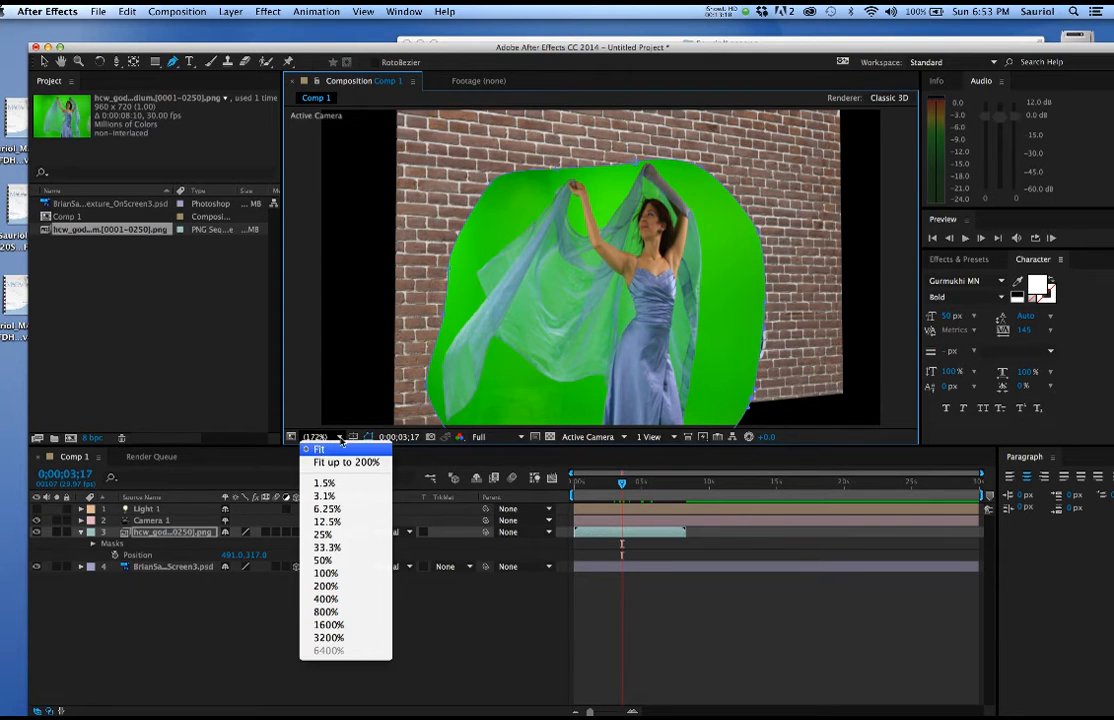
{"action": "left_click", "coordinate": [318, 450]}
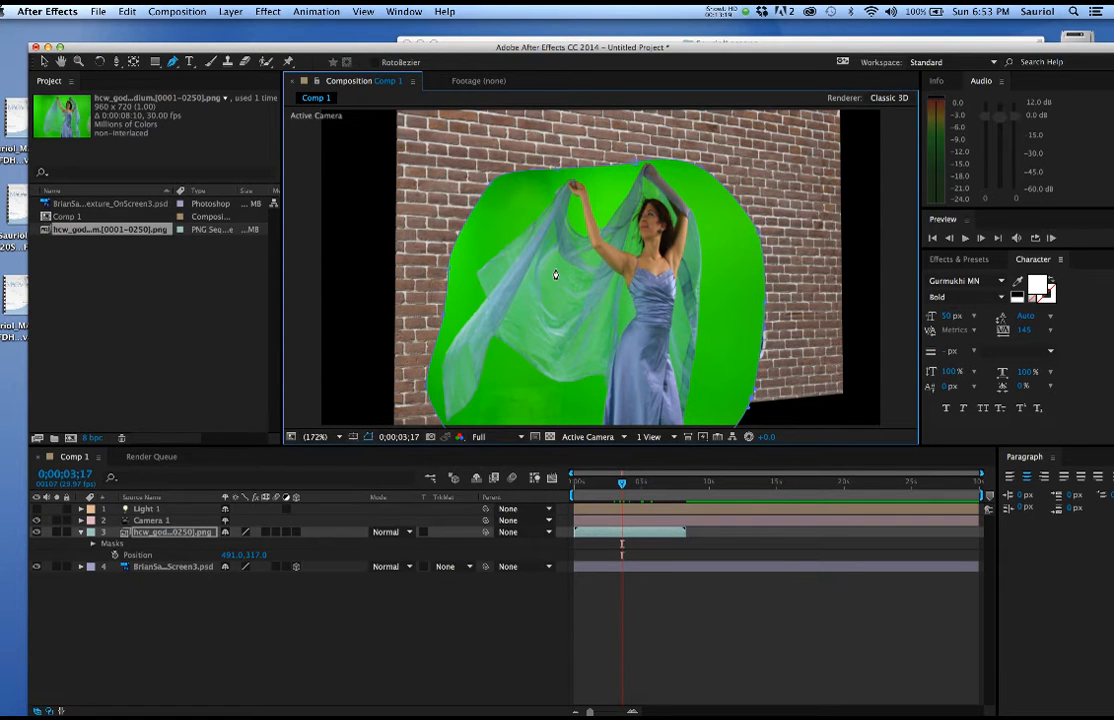
Expand Mask 1's properties on the dancer layer, try a 52-pixel feather, and set the mask feather to 10 pixels
{"action": "key", "text": "comma"}
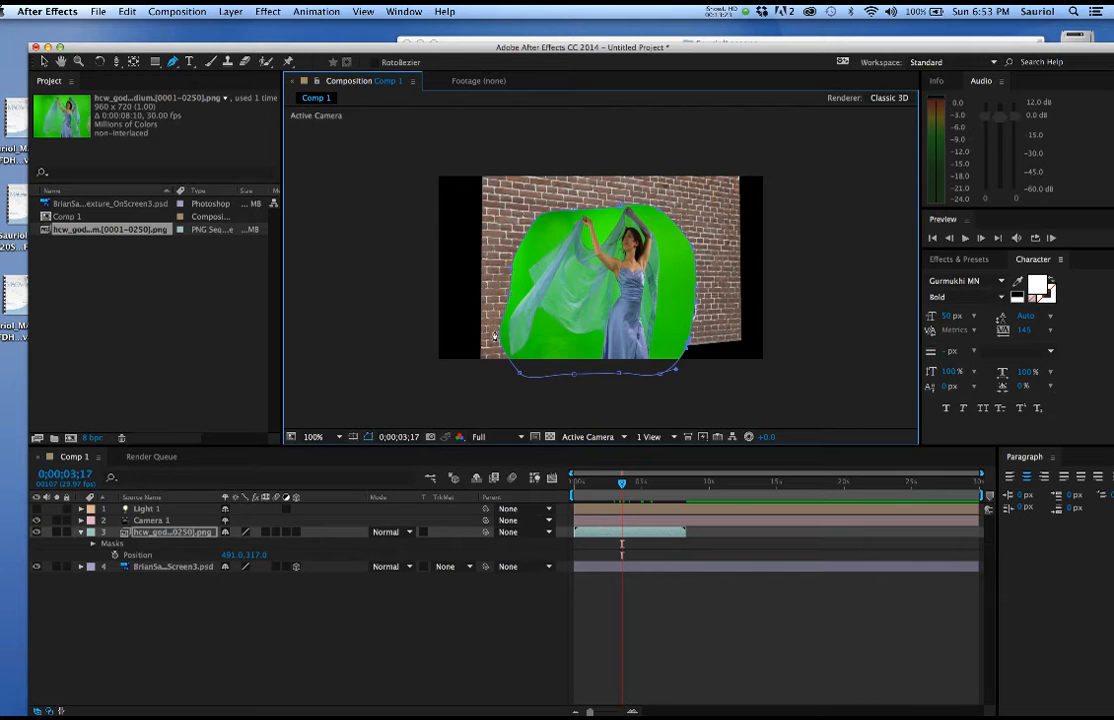
{"action": "left_click", "coordinate": [92, 545]}
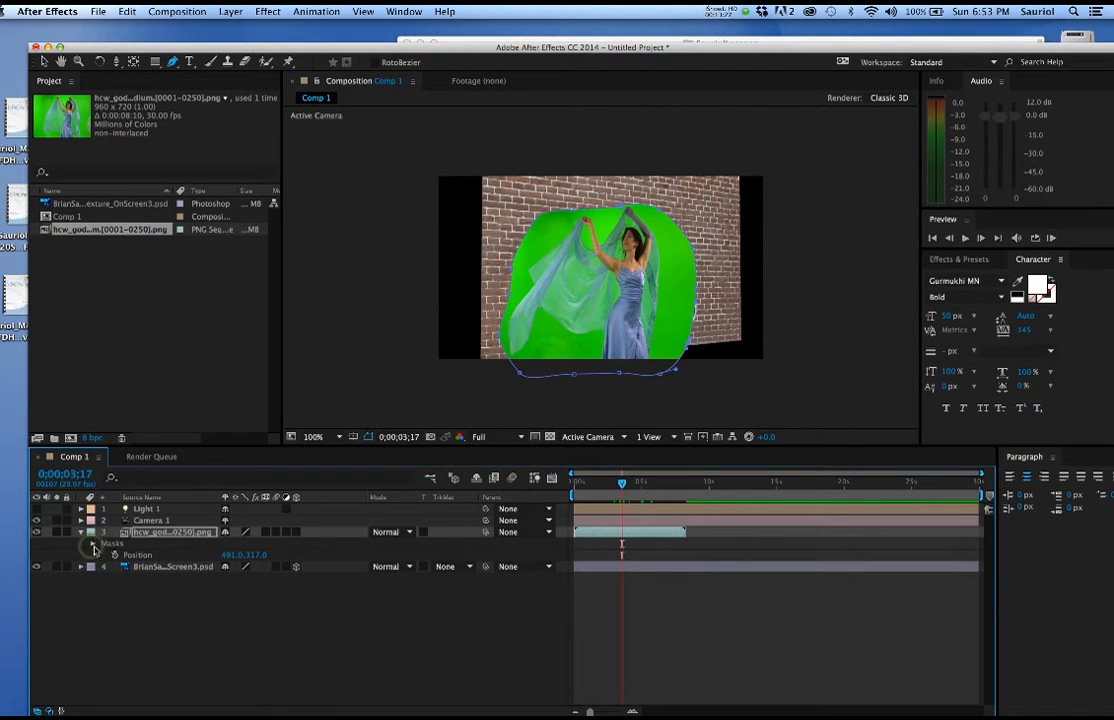
{"action": "left_click", "coordinate": [104, 555]}
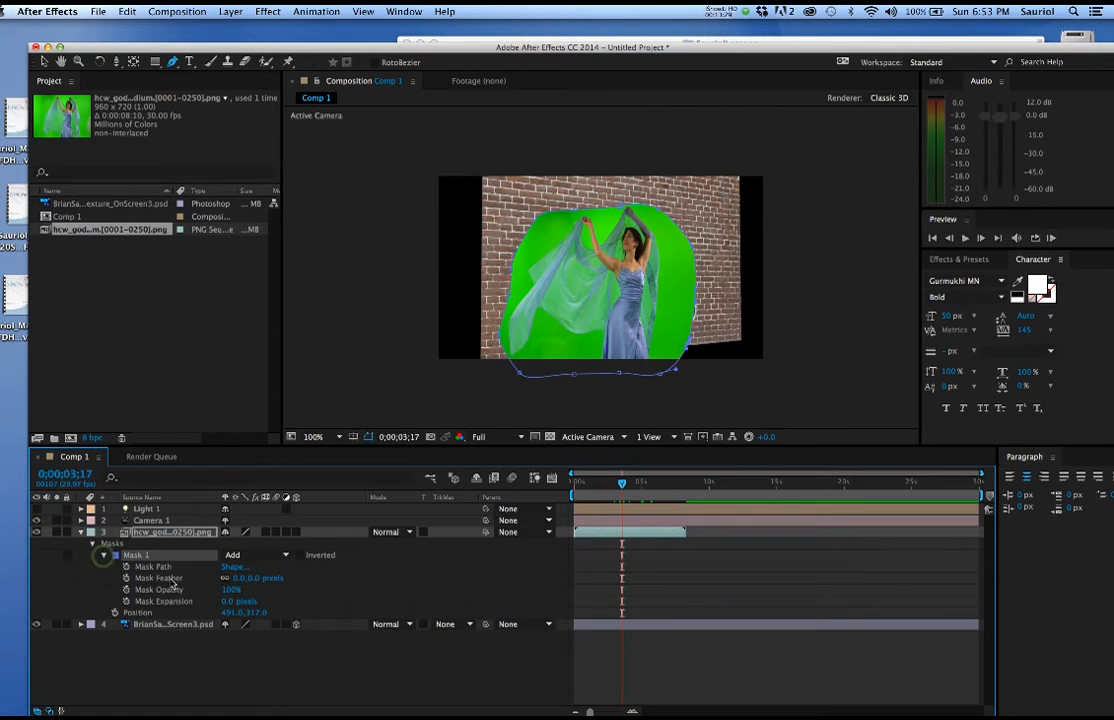
{"action": "left_click_drag", "start_coordinate": [250, 578], "coordinate": [283, 577]}
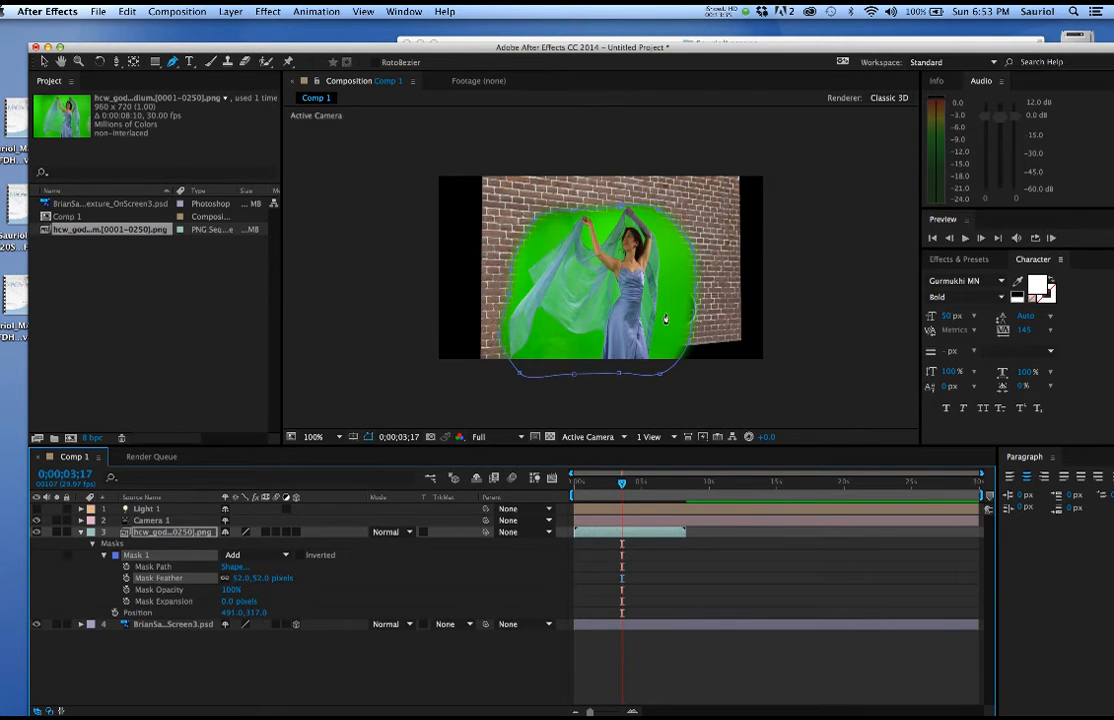
{"action": "key", "text": "period"}
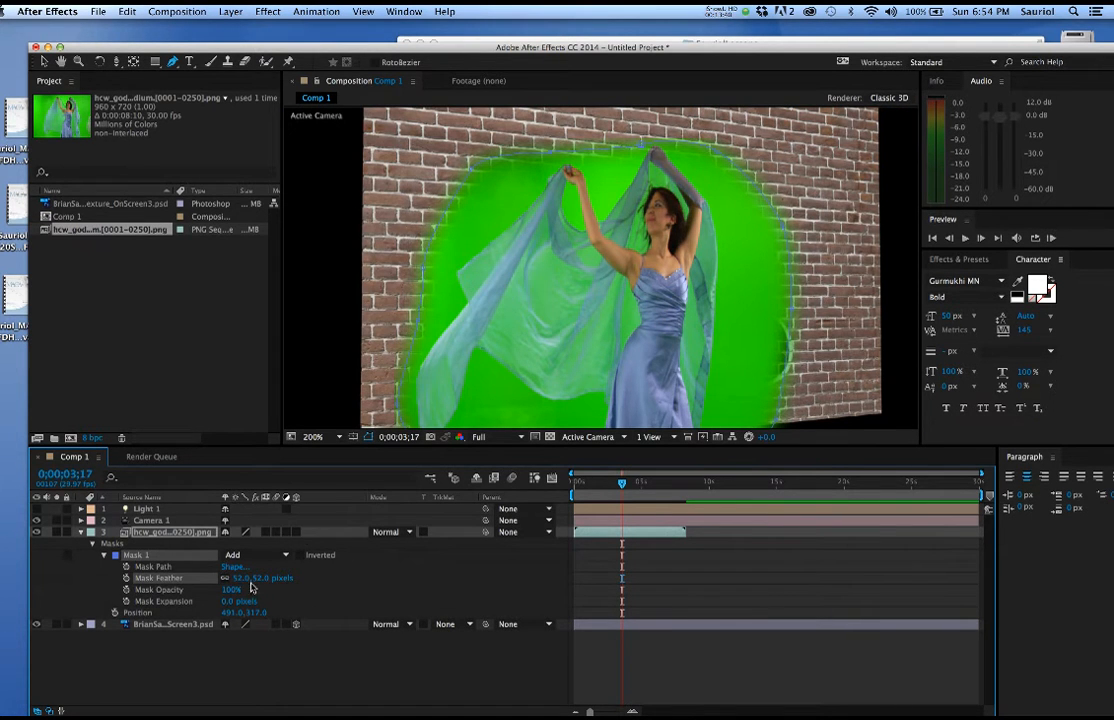
{"action": "left_click", "coordinate": [244, 578]}
{"action": "type", "text": "10"}
{"action": "key", "text": "Return"}
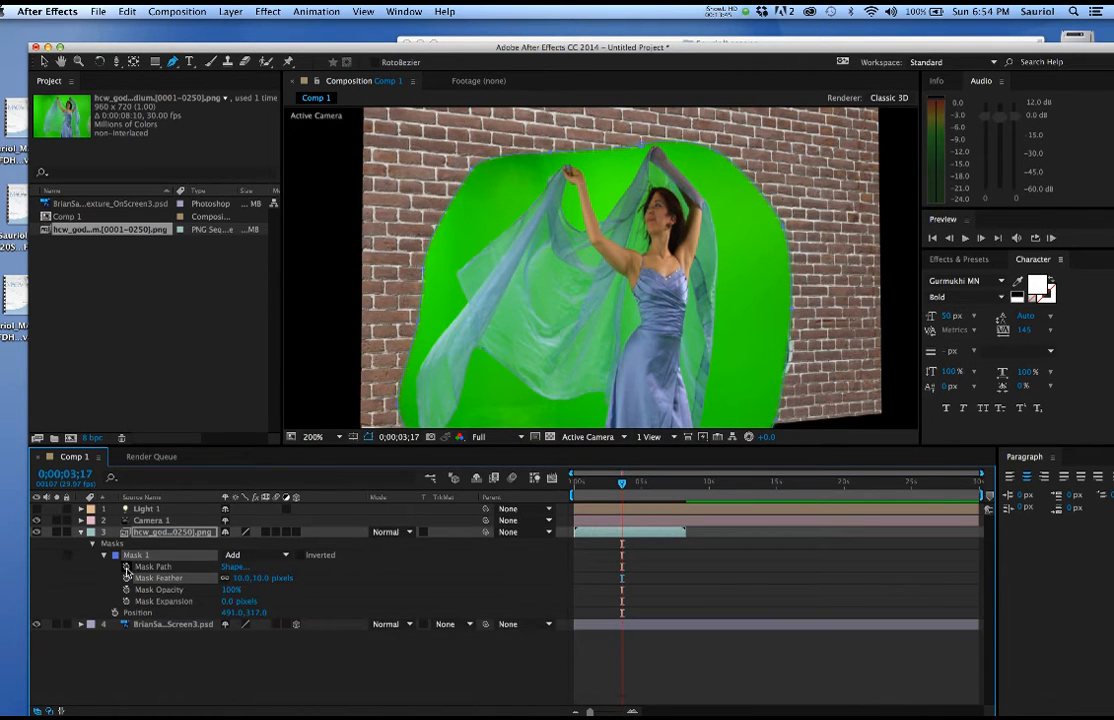
Select Mask 1's path, undo a trial shift, and adjust the mask's right edge beside the fan
{"action": "left_click", "coordinate": [153, 567]}
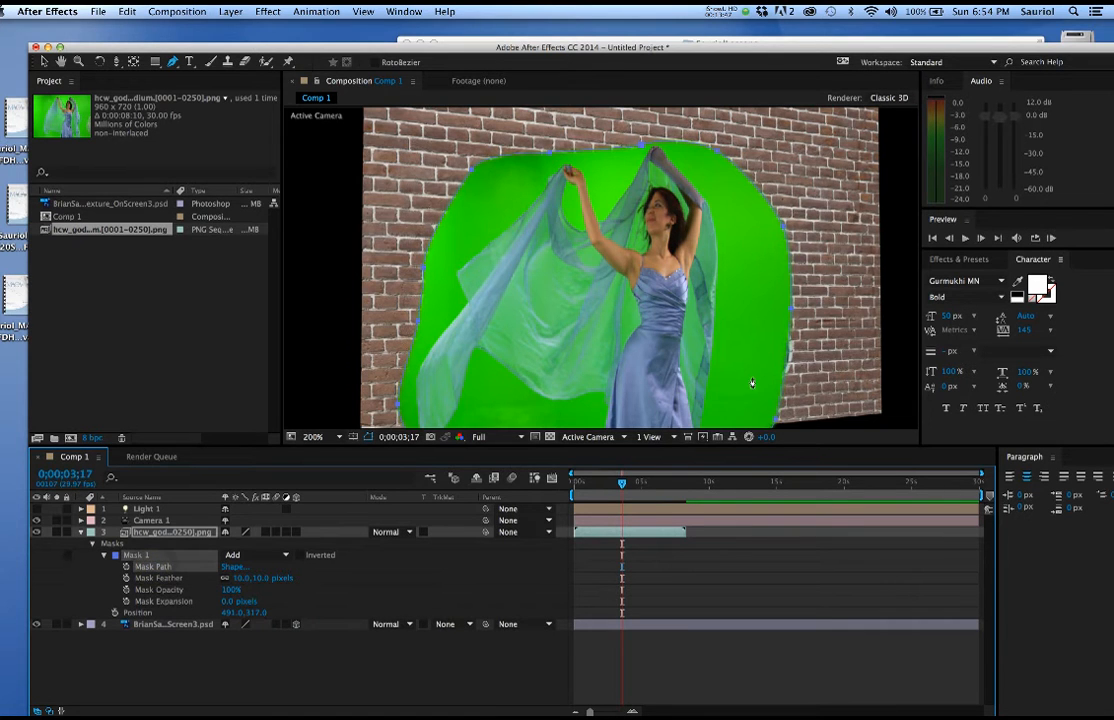
{"action": "scroll", "coordinate": [739, 303], "scroll_direction": "down", "scroll_amount": 3}
{"action": "key", "text": "g"}
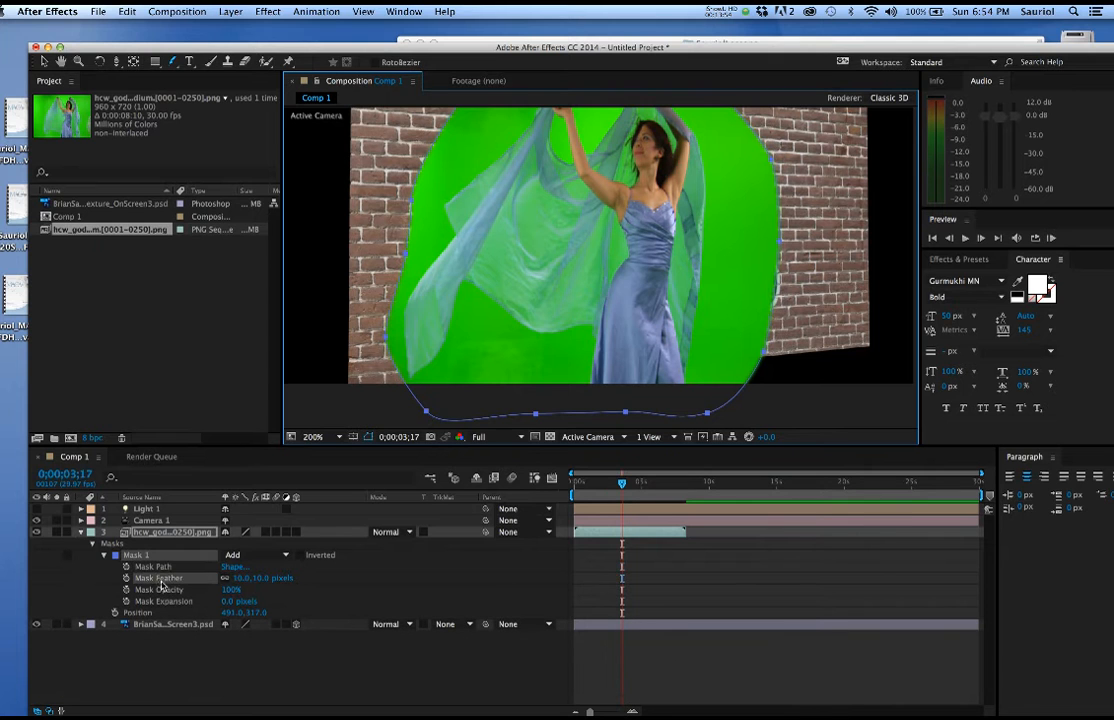
{"action": "key", "text": "v"}
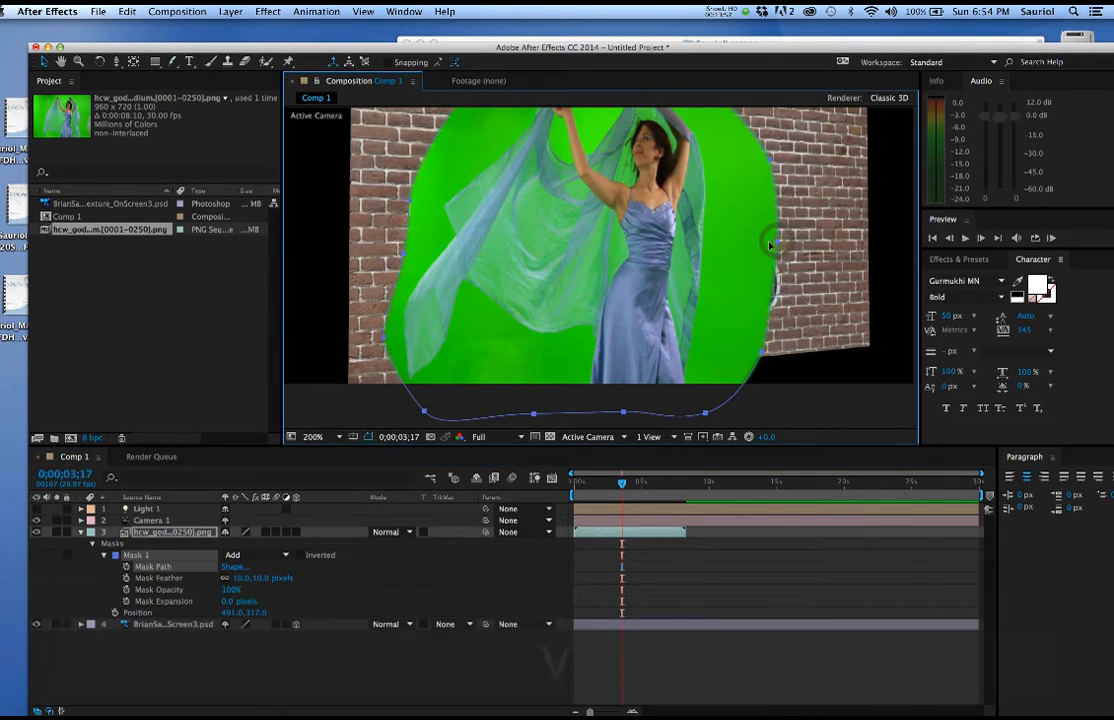
{"action": "left_click_drag", "start_coordinate": [778, 243], "coordinate": [768, 245]}
{"action": "key", "text": "super+z"}
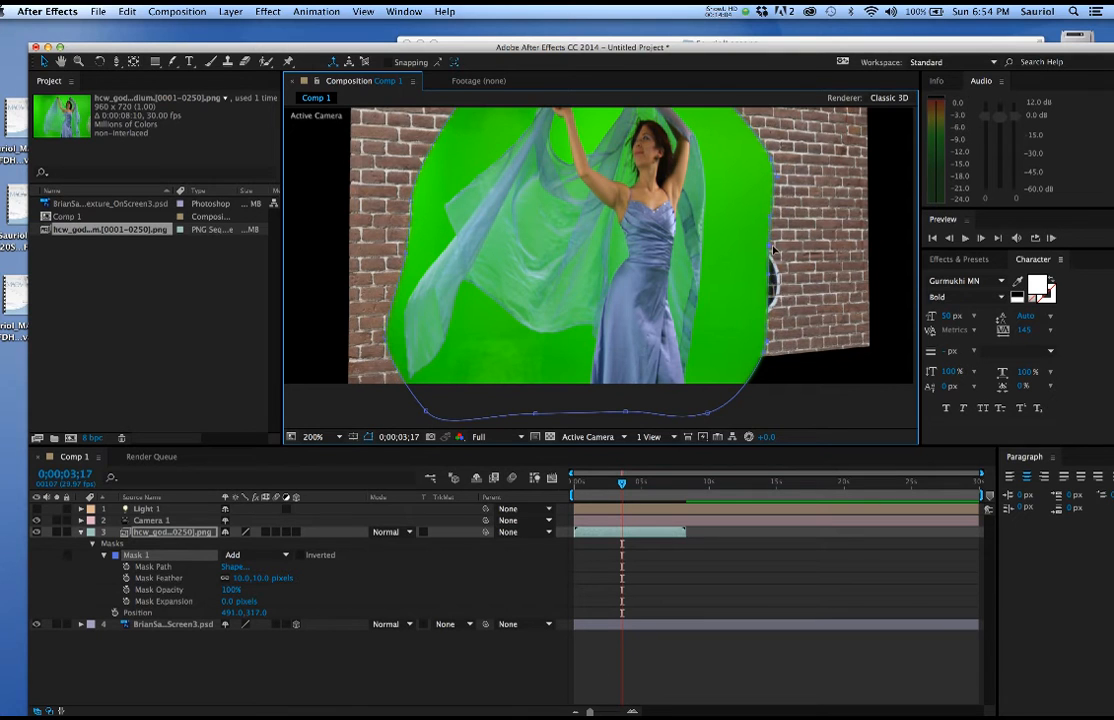
{"action": "left_click_drag", "start_coordinate": [776, 248], "coordinate": [781, 253]}
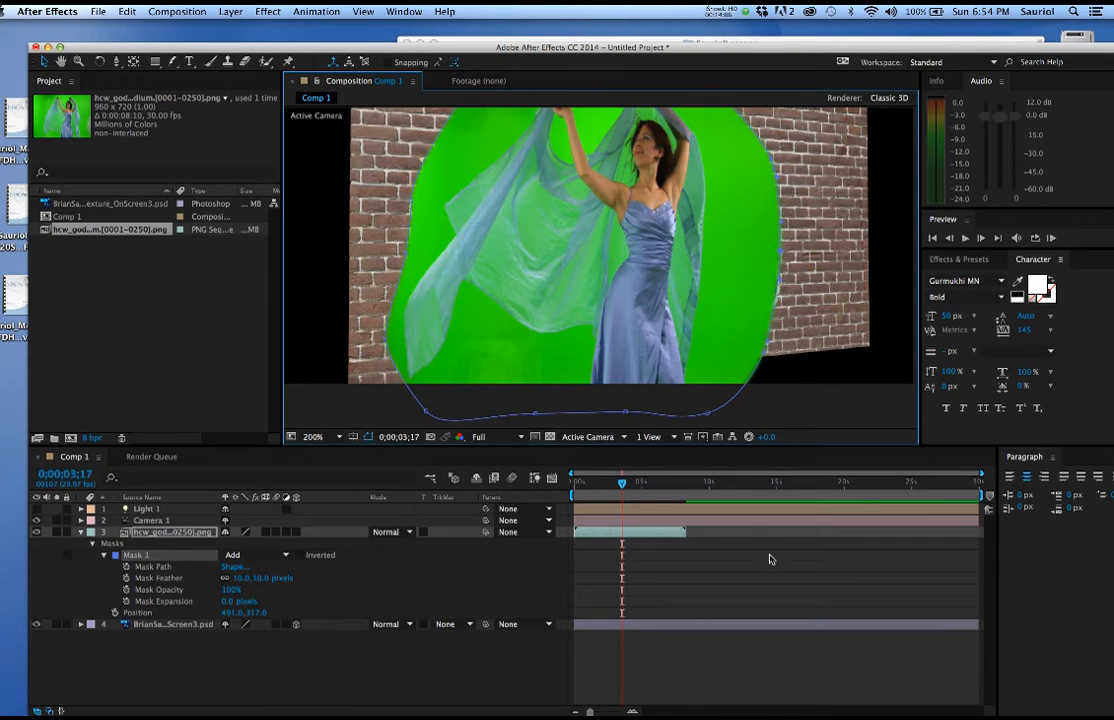
Check the mask around the dancer at 0;00;03;24 and select the dancer layer
{"action": "mouse_move", "coordinate": [623, 486]}
{"action": "left_mouse_down"}
{"action": "mouse_move", "coordinate": [694, 486]}
{"action": "mouse_move", "coordinate": [625, 487]}
{"action": "left_mouse_up"}
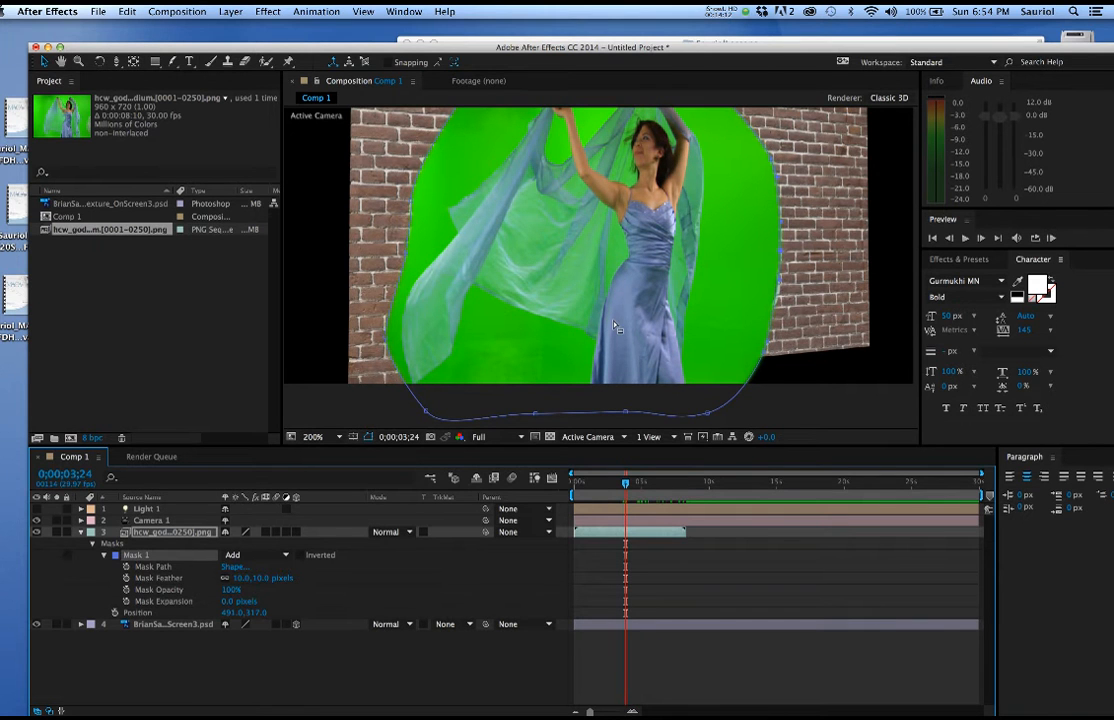
{"action": "left_click_drag", "start_coordinate": [629, 293], "coordinate": [620, 334]}
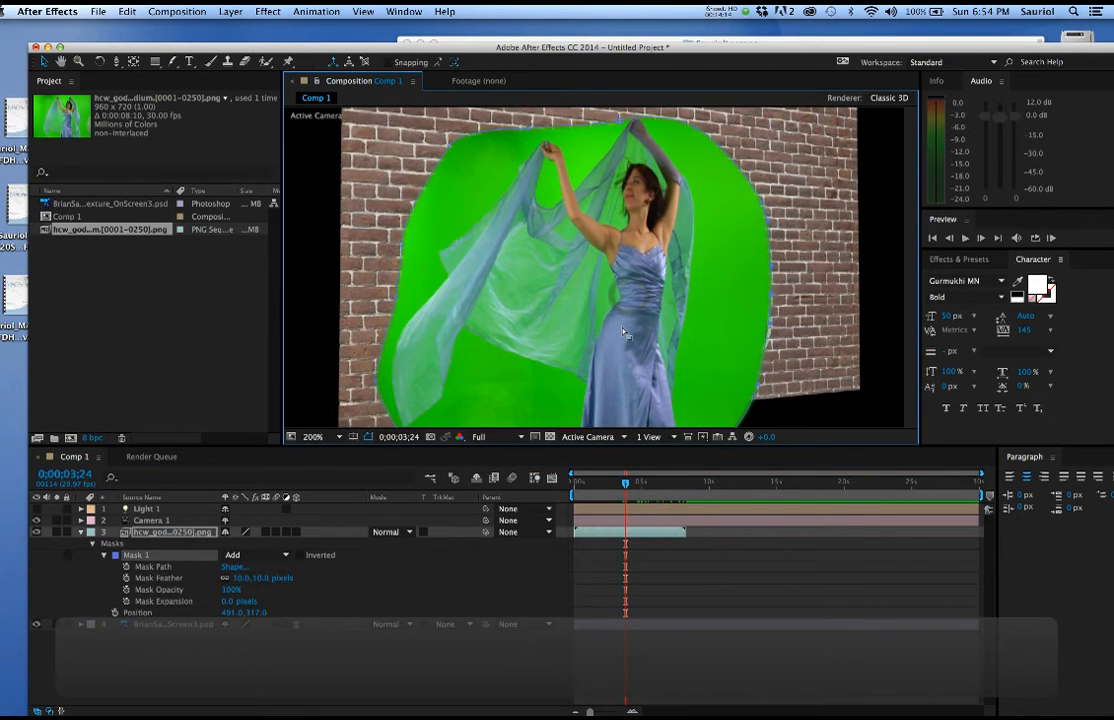
{"action": "scroll", "coordinate": [623, 333], "scroll_direction": "down", "scroll_amount": 1}
{"action": "scroll", "coordinate": [535, 365], "scroll_direction": "down", "scroll_amount": 1}
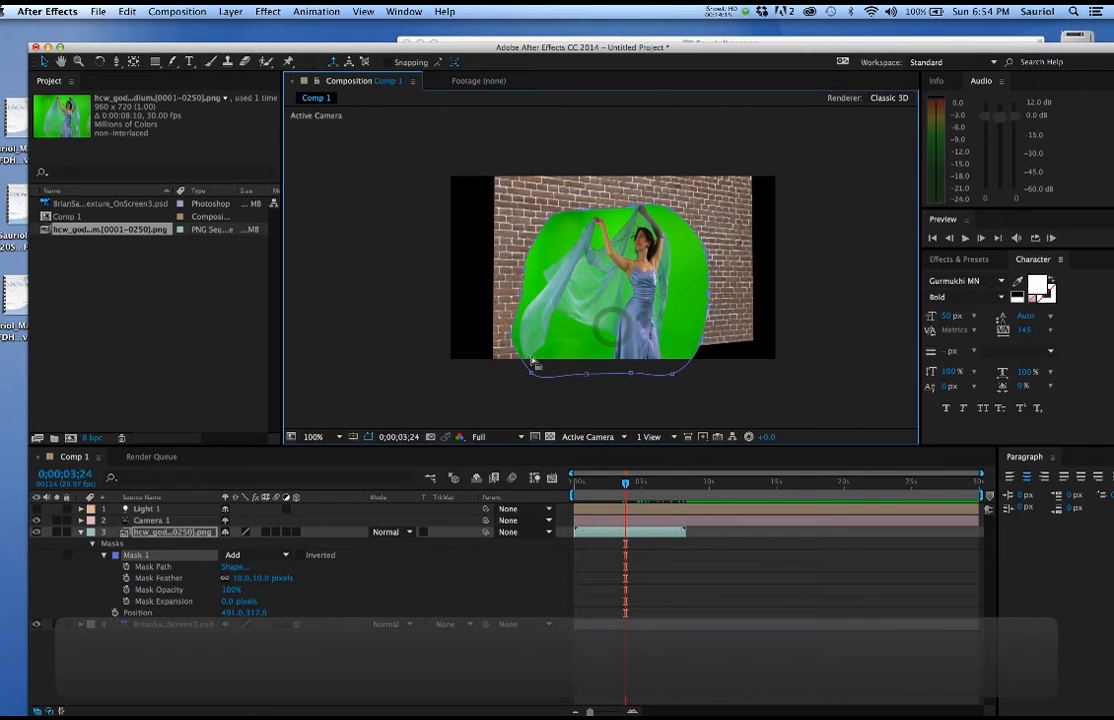
{"action": "left_click", "coordinate": [172, 534]}
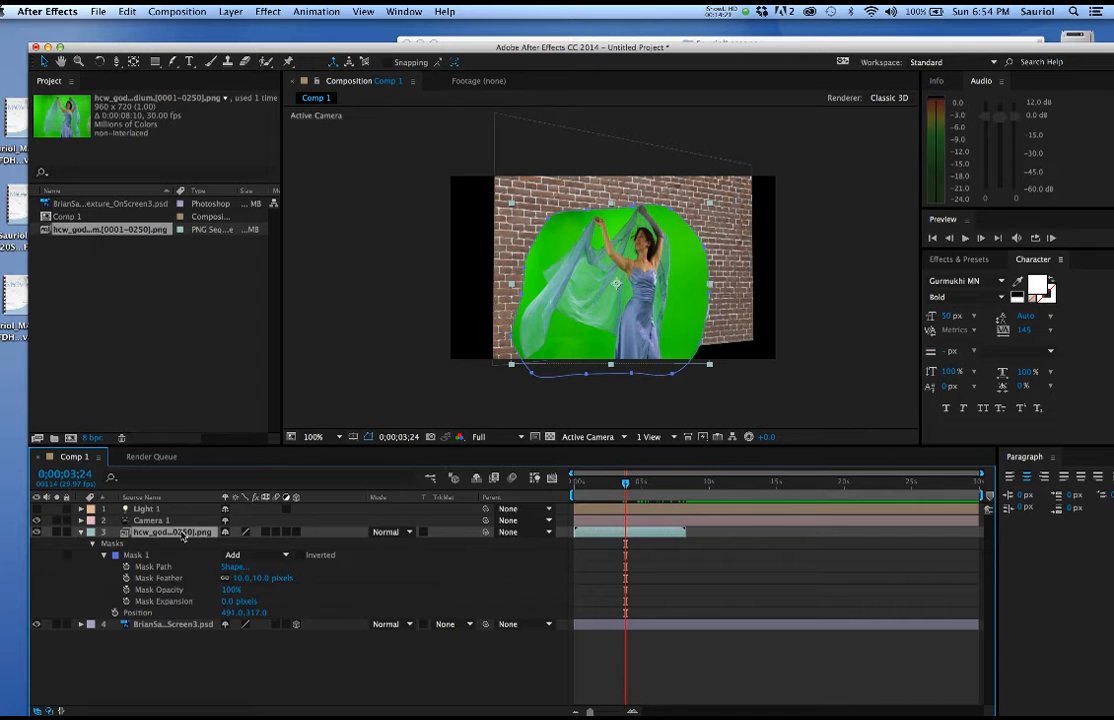
Apply Keylight (1.2) to the dancer layer and sample the green backdrop as its Screen Colour
{"action": "left_click", "coordinate": [270, 11]}
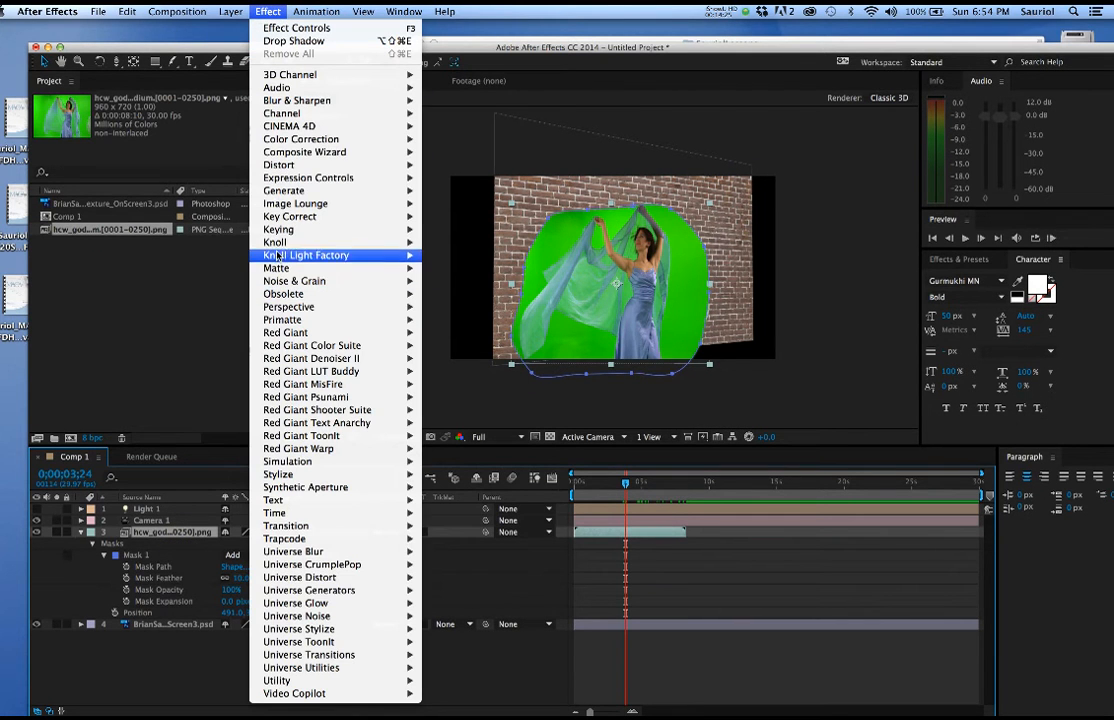
{"action": "mouse_move", "coordinate": [278, 231]}
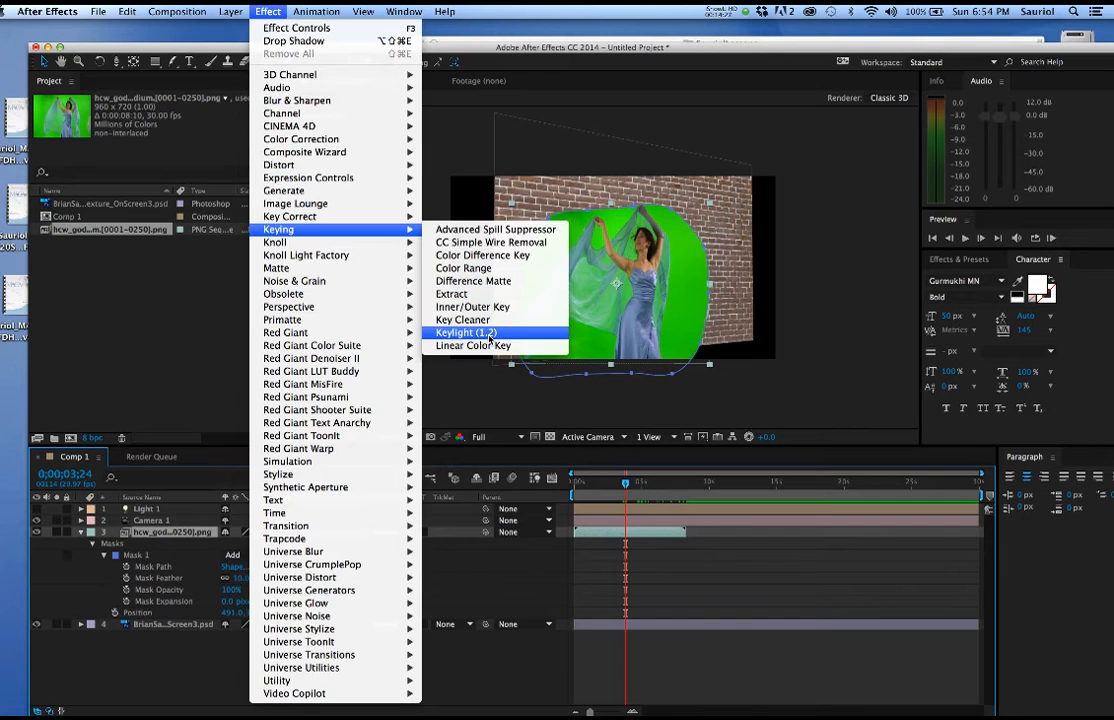
{"action": "left_click", "coordinate": [488, 338]}
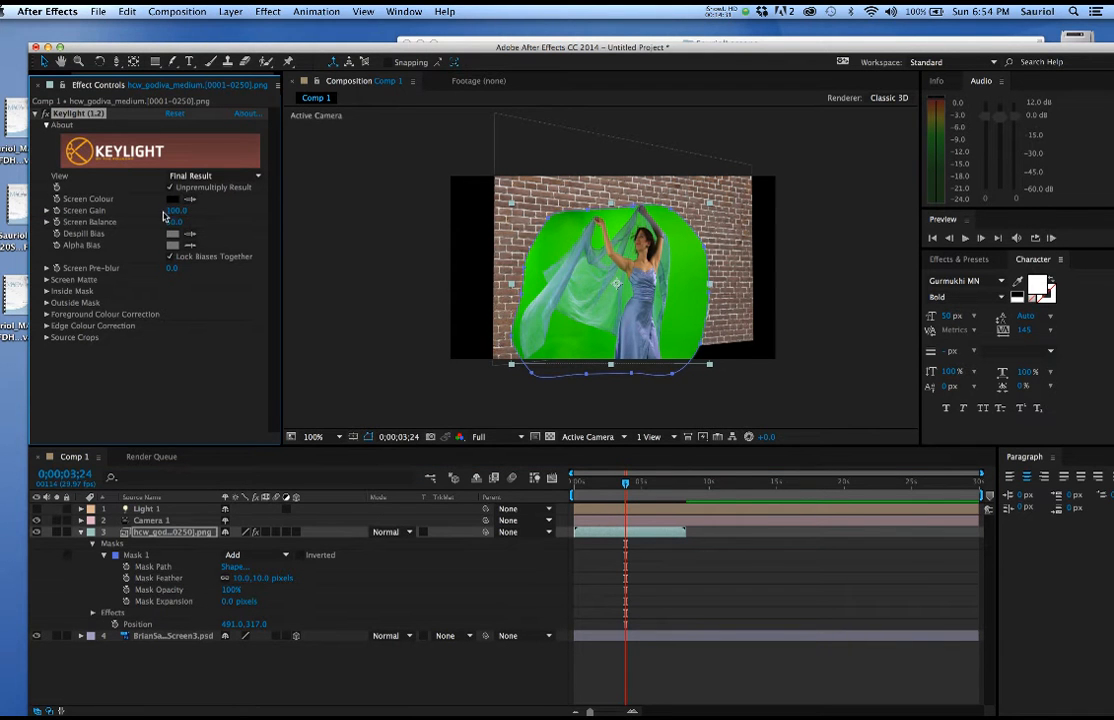
{"action": "left_click", "coordinate": [189, 199]}
{"action": "left_click", "coordinate": [530, 235]}
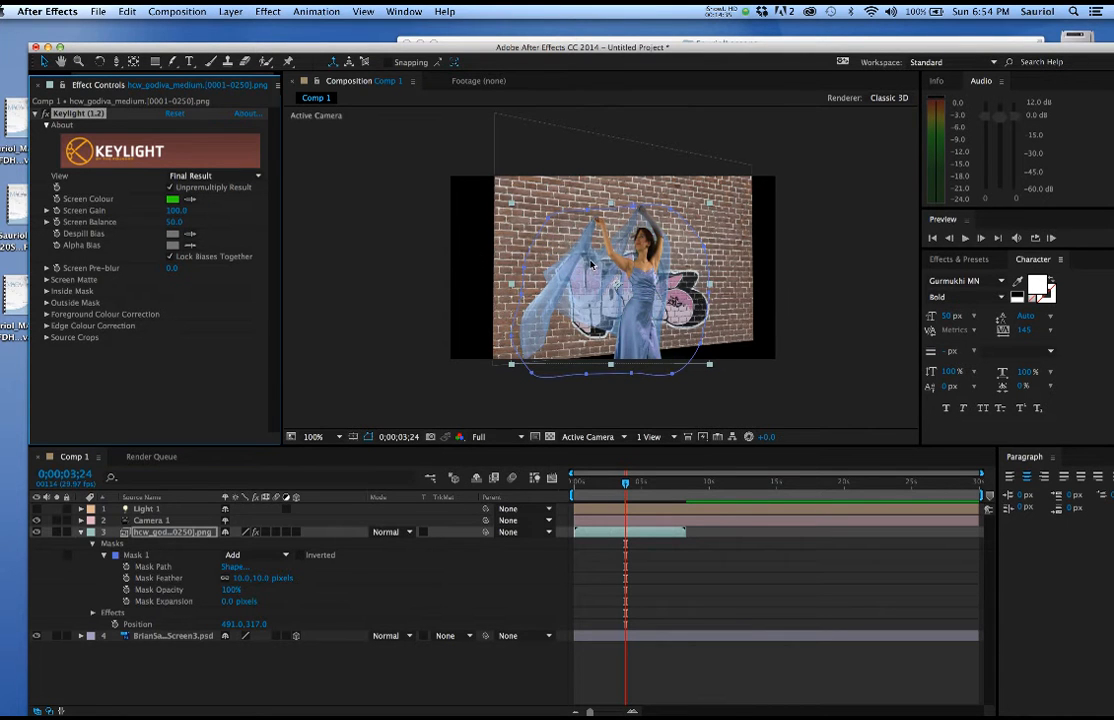
Inspect the keyed dancer and veil up close without the mask outline, at 0;00;03;24 and 0;00;05;06
{"action": "key", "text": "period"}
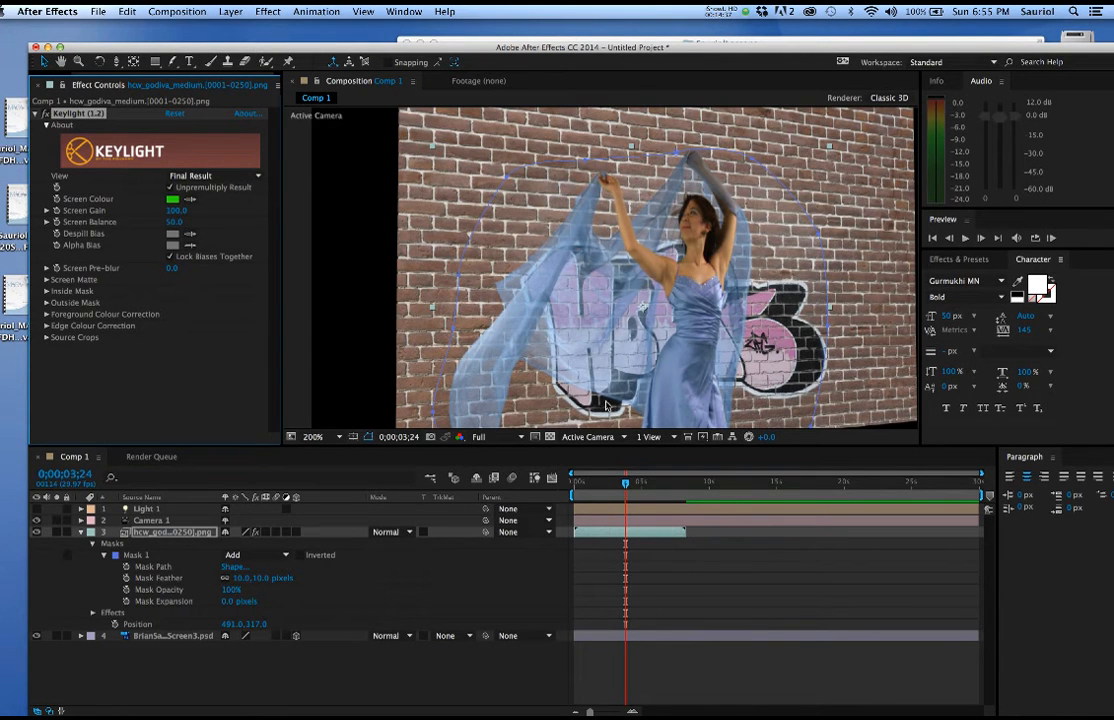
{"action": "left_click", "coordinate": [341, 327]}
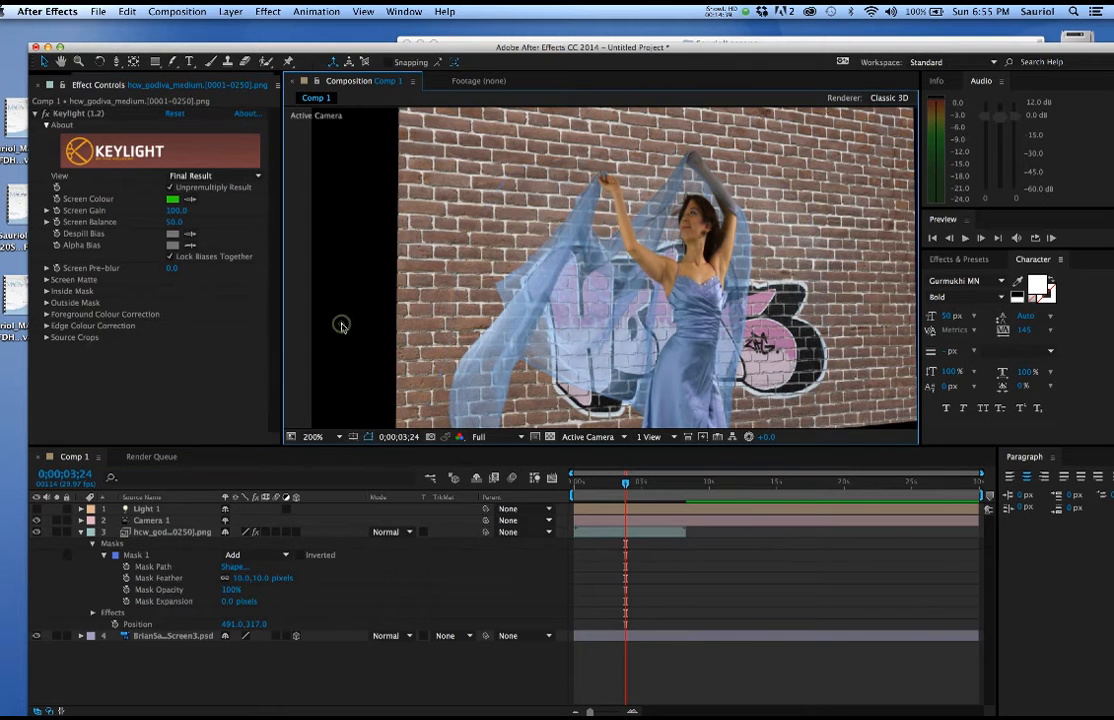
{"action": "left_click_drag", "start_coordinate": [627, 487], "coordinate": [645, 489]}
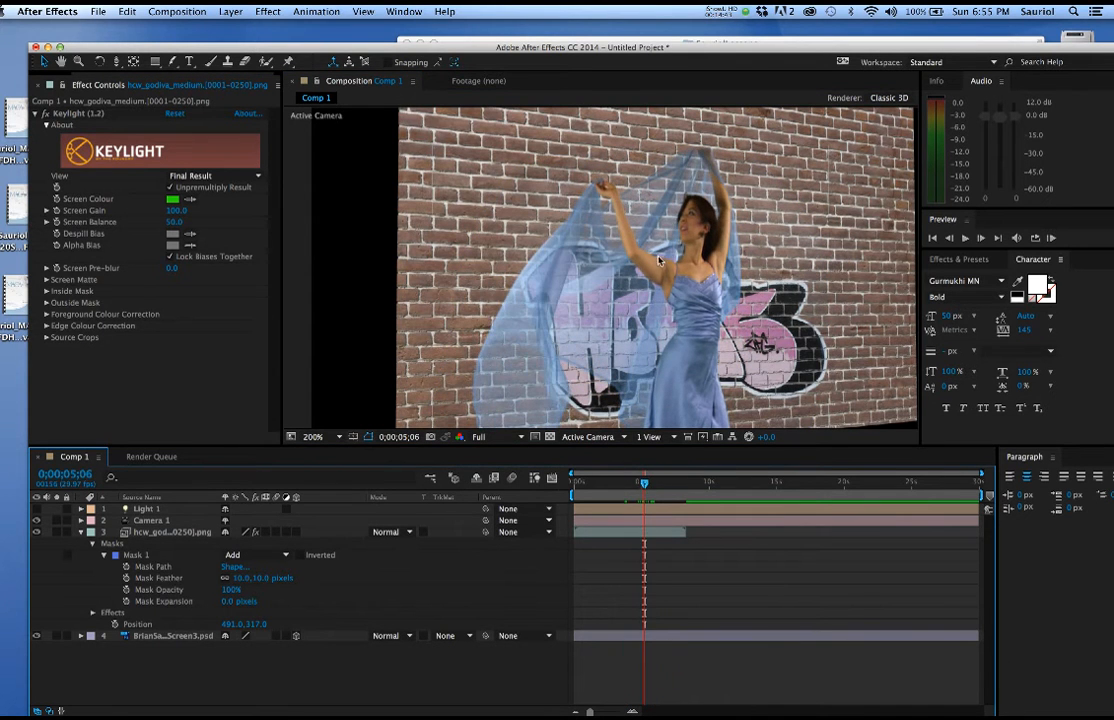
{"action": "scroll", "coordinate": [650, 236], "scroll_direction": "down", "scroll_amount": 1}
{"action": "left_click", "coordinate": [201, 694]}
Scale the dancer layer to 89% and move the current time to 0;00;05;20
{"action": "left_click", "coordinate": [150, 532]}
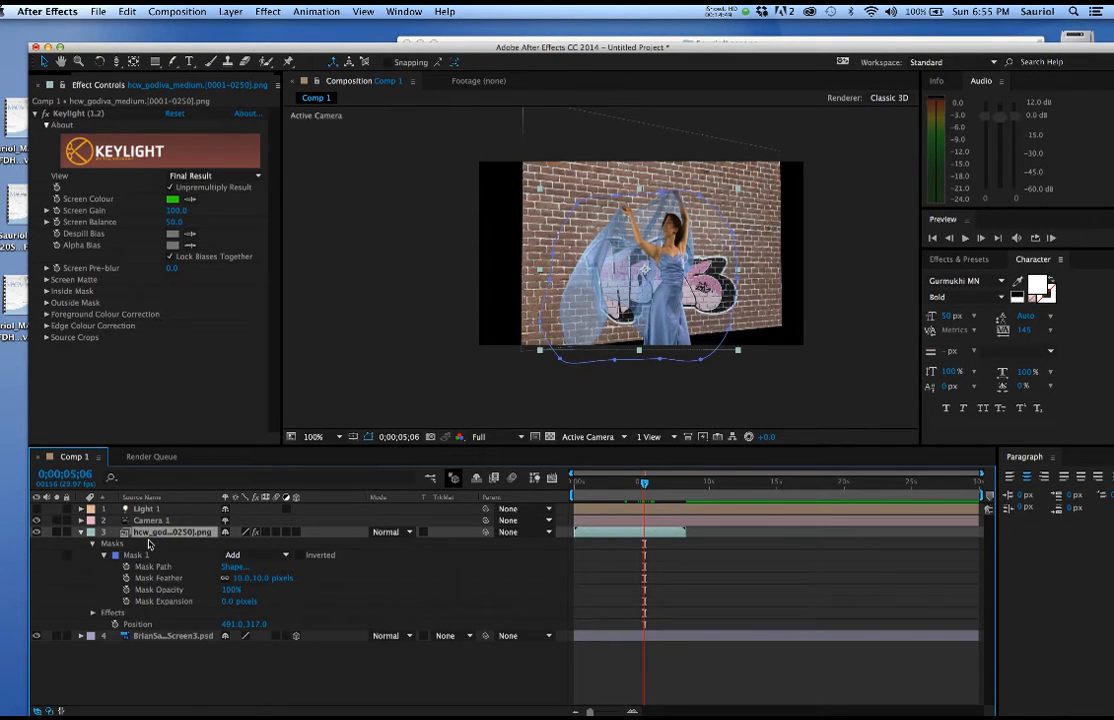
{"action": "key", "text": "s"}
{"action": "left_click_drag", "start_coordinate": [258, 543], "coordinate": [274, 541]}
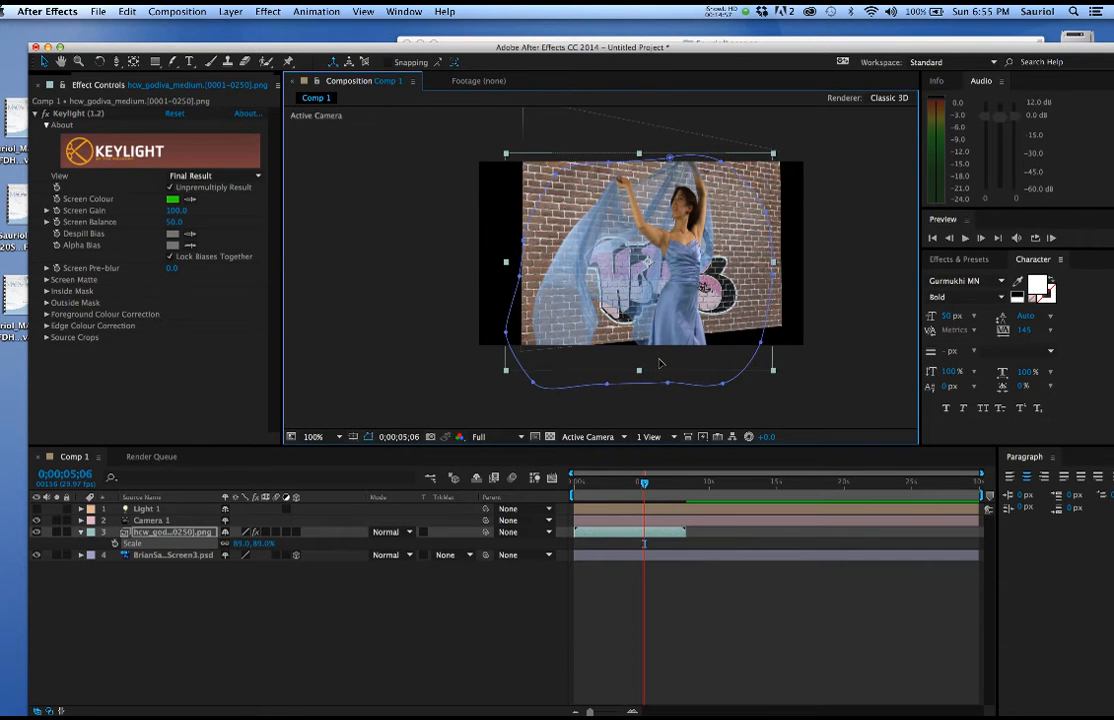
{"action": "left_click_drag", "start_coordinate": [645, 487], "coordinate": [653, 486]}
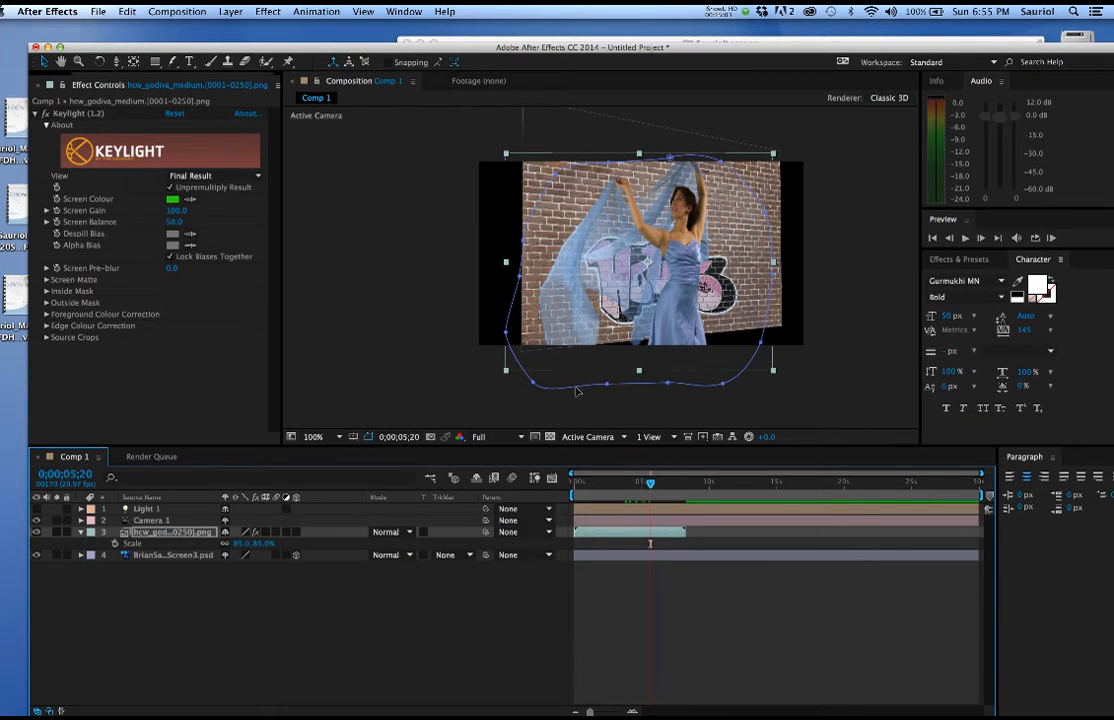
Reposition Camera 1 with the camera tool so the brick wall fills the whole frame behind the dancer
{"action": "left_click", "coordinate": [150, 520]}
{"action": "key", "text": "c"}
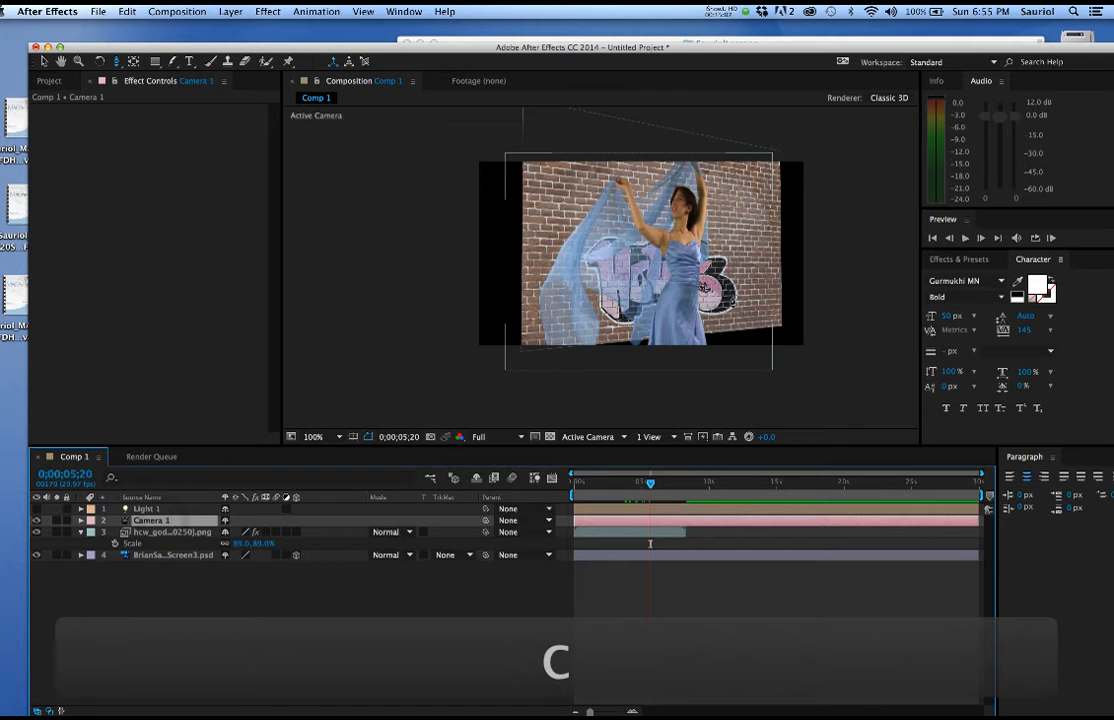
{"action": "left_click_drag", "start_coordinate": [574, 270], "coordinate": [659, 278]}
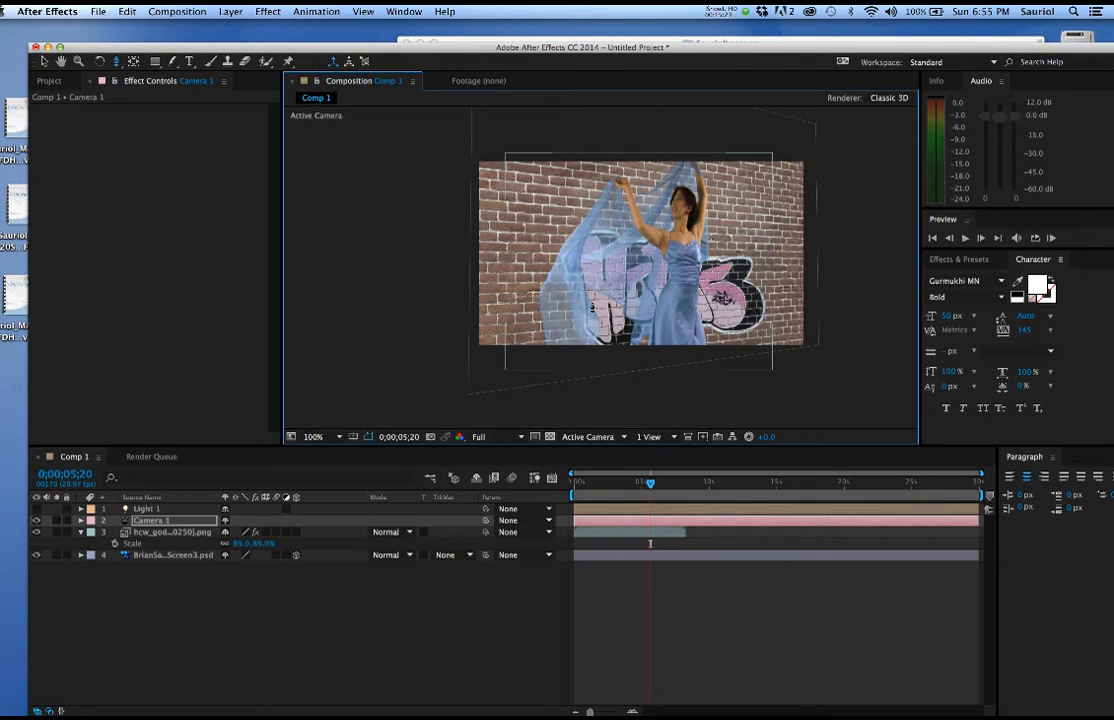
{"action": "left_click", "coordinate": [190, 613]}
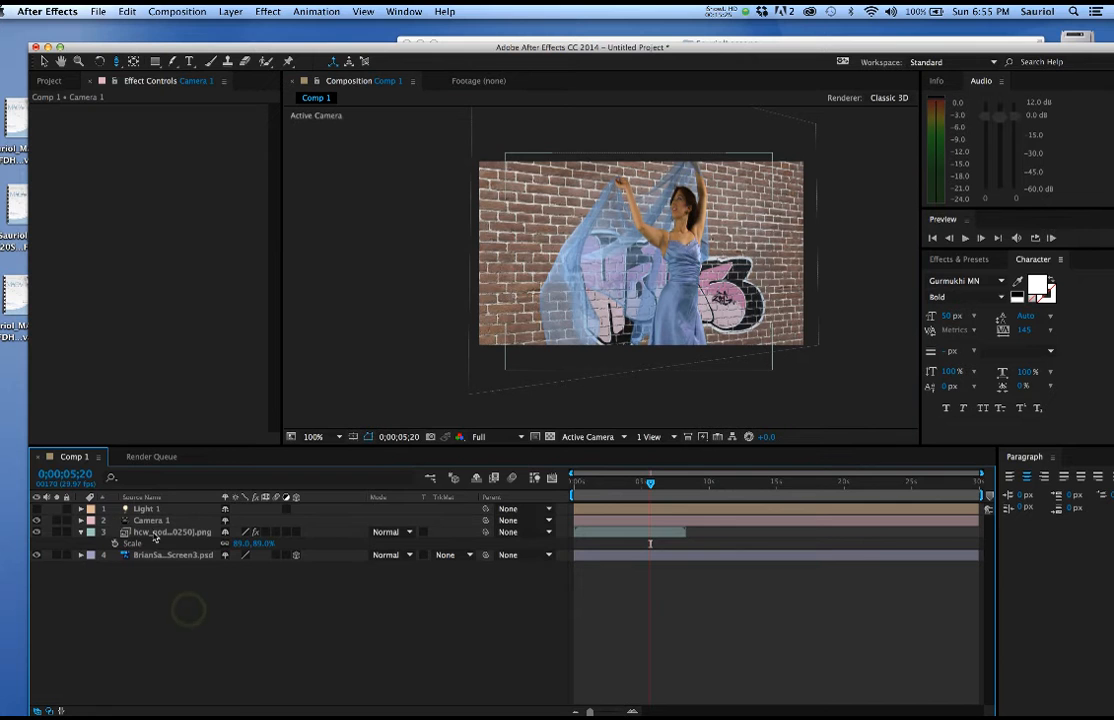
Duplicate the keyed dancer layer, hide the upper copy and select the lower one
{"action": "left_click", "coordinate": [160, 532]}
{"action": "left_click", "coordinate": [37, 532]}
{"action": "left_click", "coordinate": [37, 532]}
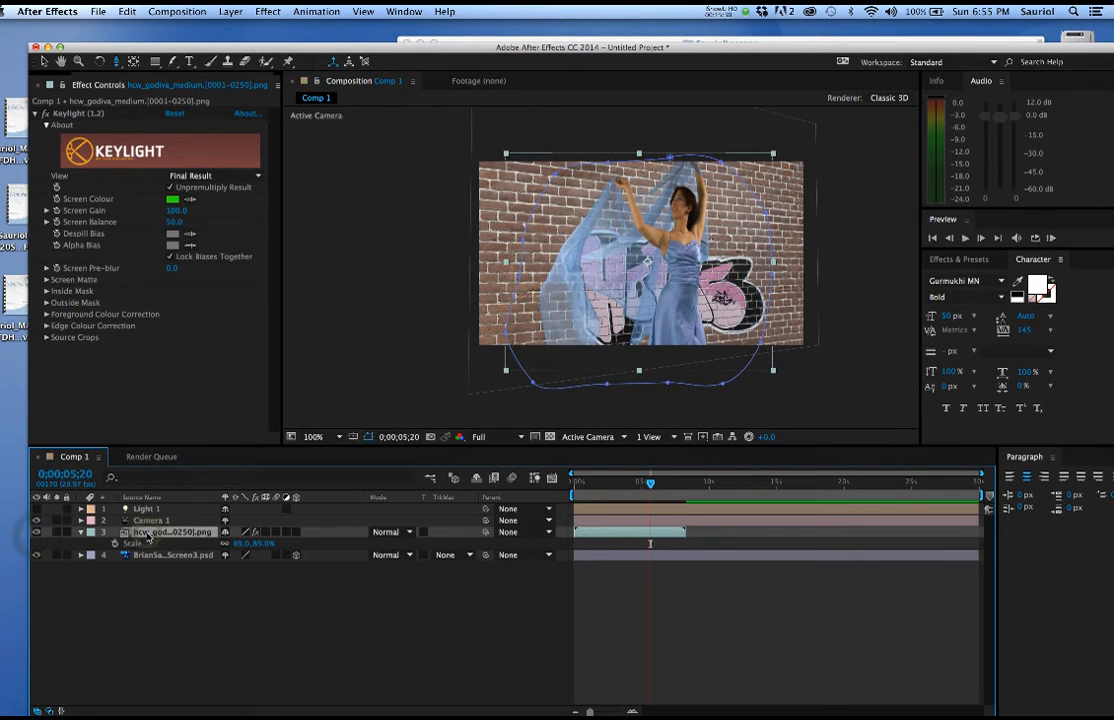
{"action": "key", "text": "super+d"}
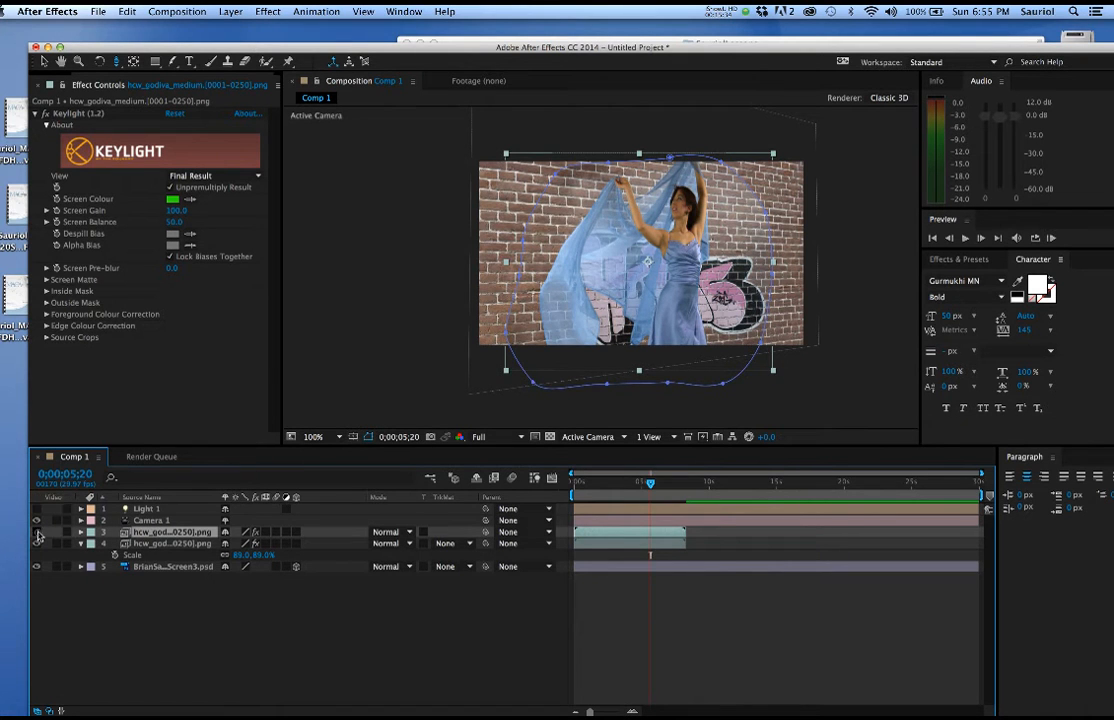
{"action": "left_click", "coordinate": [36, 543]}
{"action": "left_click", "coordinate": [170, 543]}
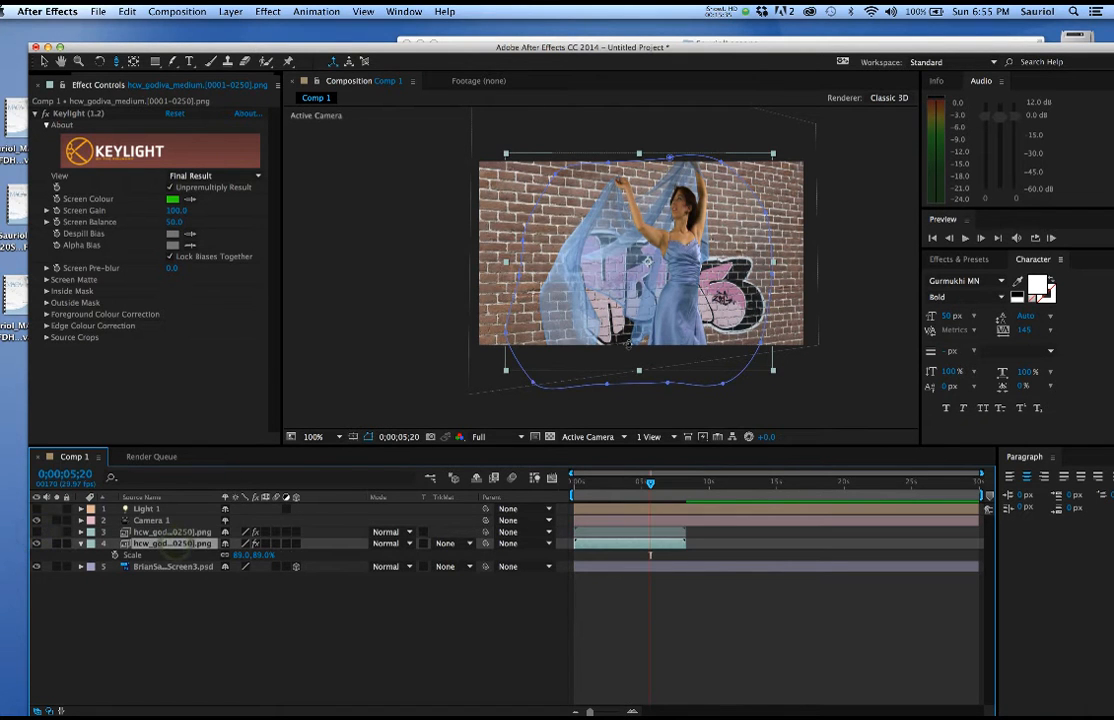
Give the composition viewer more height, frame the dancer at 200%, and return to the Selection tool
{"action": "key", "text": "period"}
{"action": "left_click_drag", "start_coordinate": [707, 446], "coordinate": [707, 558]}
{"action": "left_click_drag", "start_coordinate": [677, 380], "coordinate": [675, 363]}
{"action": "key", "text": "v"}
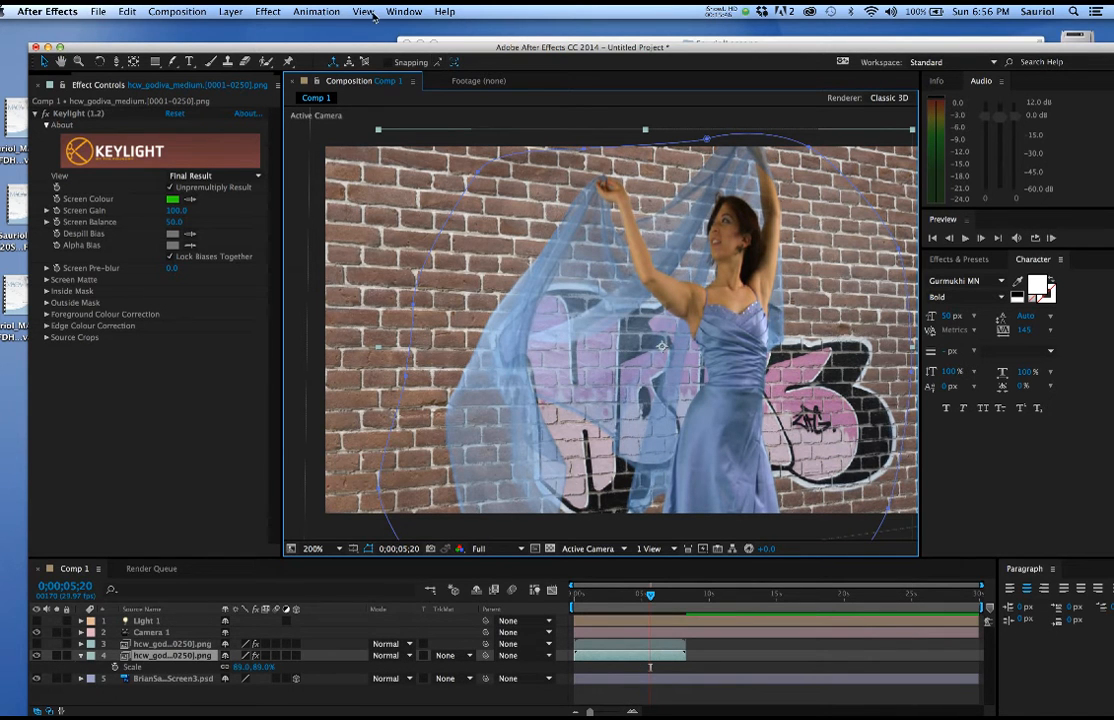
{"action": "left_click", "coordinate": [270, 11]}
{"action": "mouse_move", "coordinate": [400, 307]}
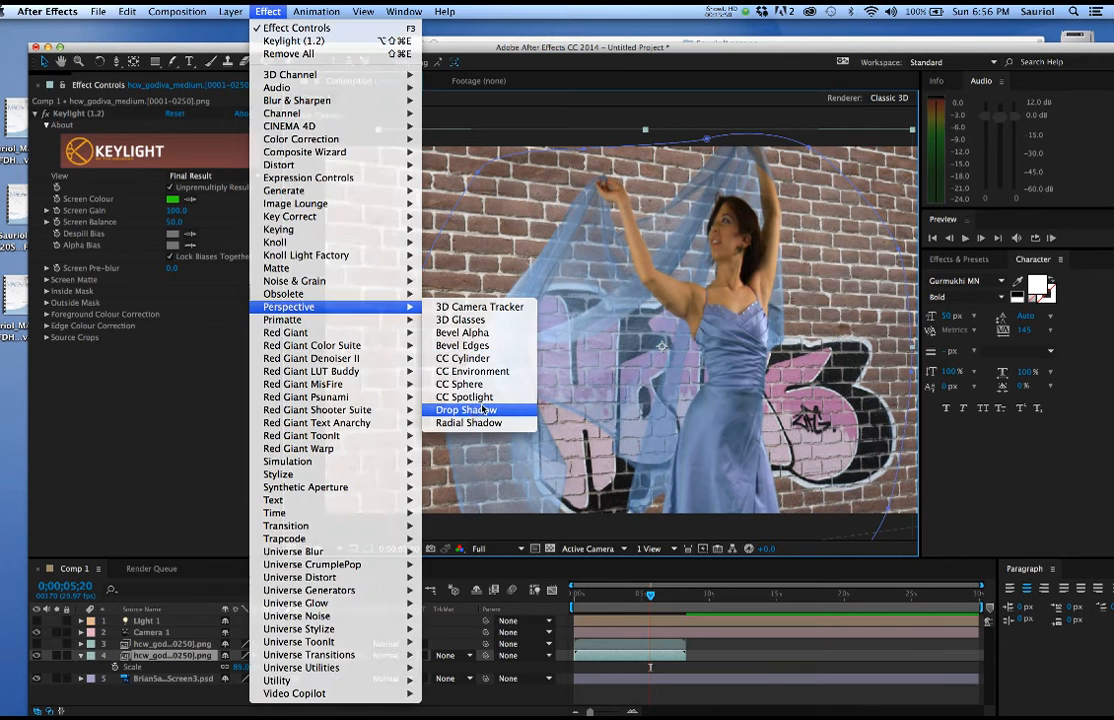
{"action": "left_click", "coordinate": [465, 410]}
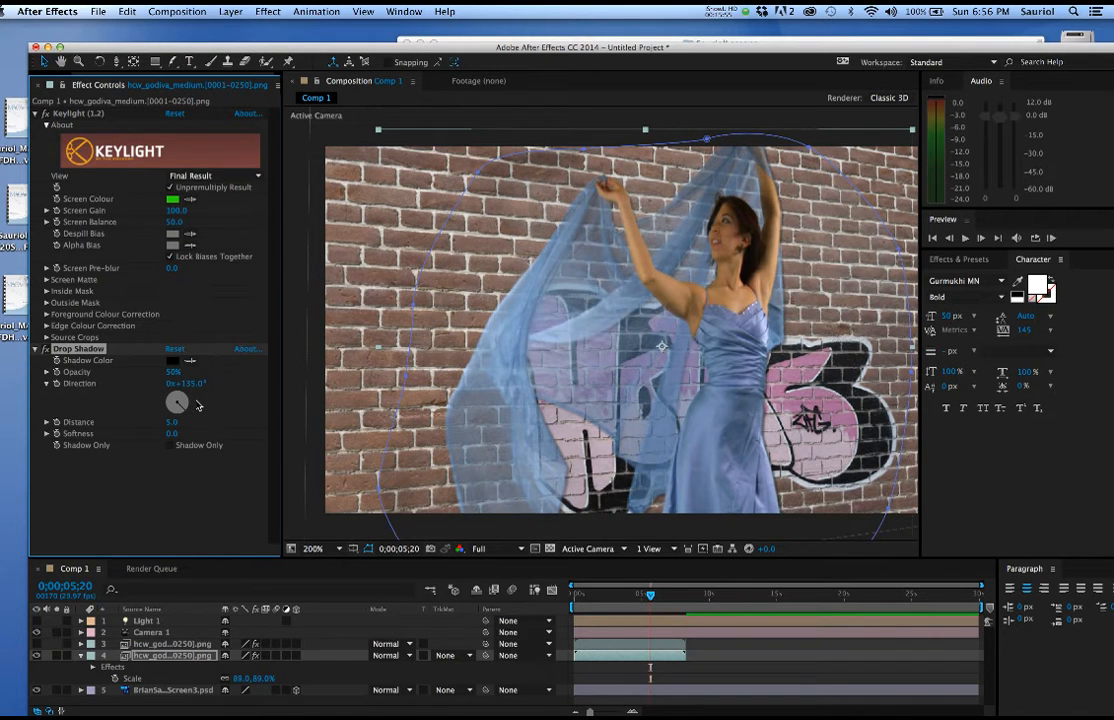
{"action": "key", "text": "super+z"}
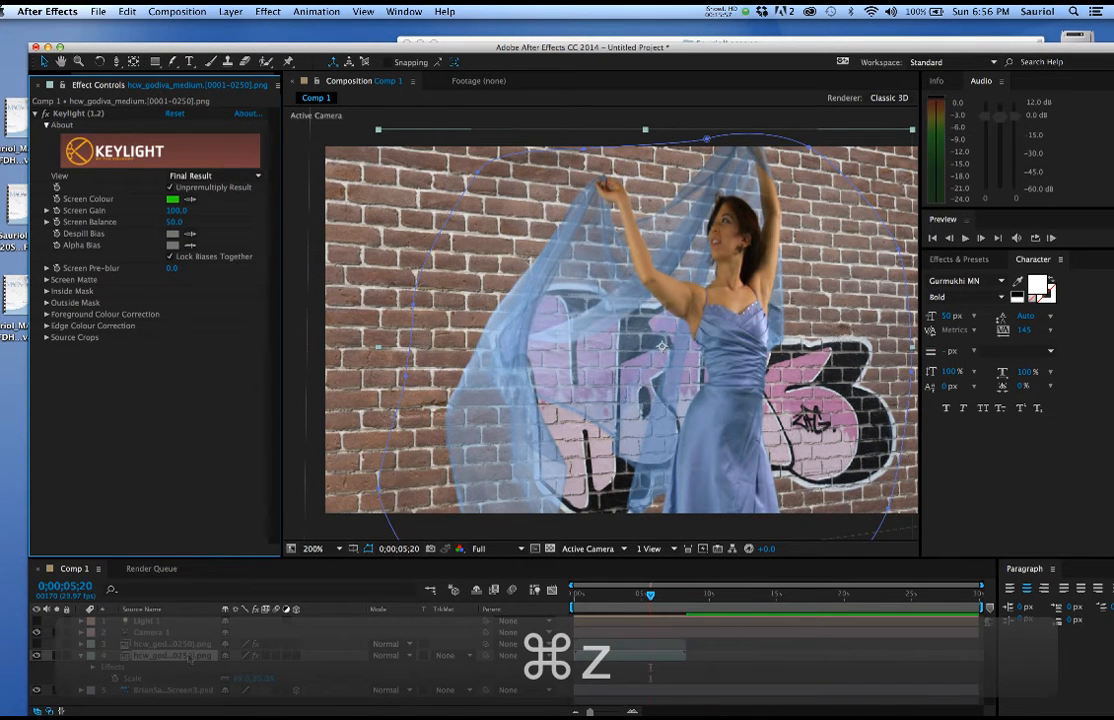
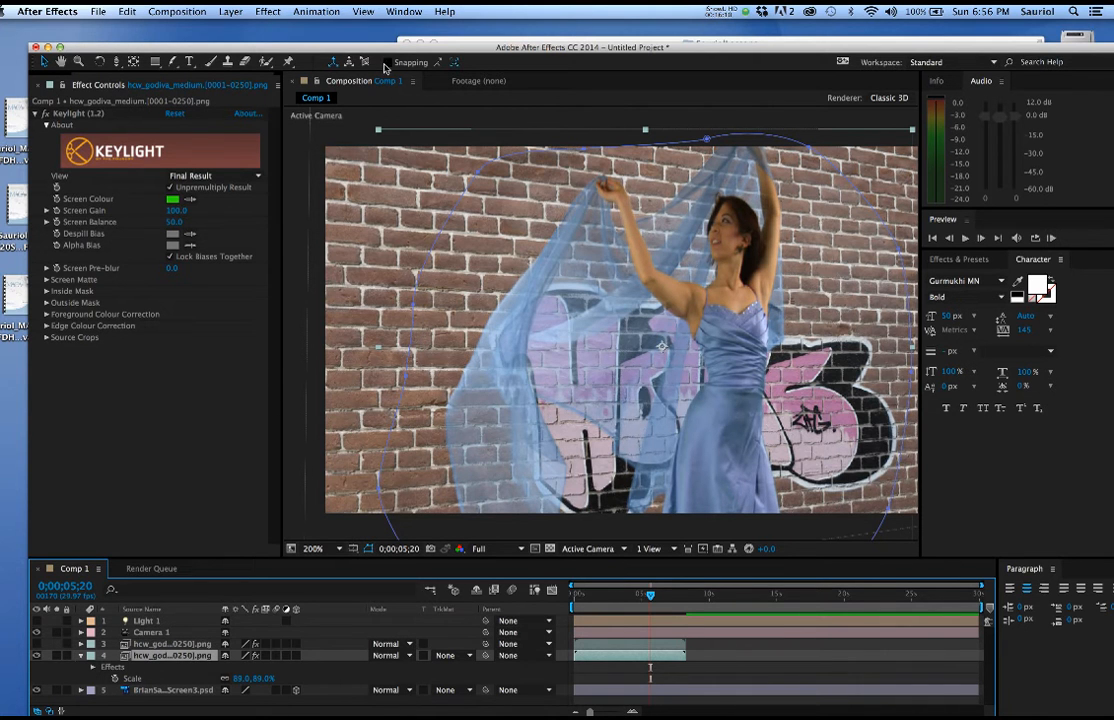
Apply Drop Shadow to the lower dancer layer with a distance of 143 and a direction of -68°
{"action": "left_click", "coordinate": [266, 10]}
{"action": "mouse_move", "coordinate": [330, 306]}
{"action": "left_click", "coordinate": [466, 410]}
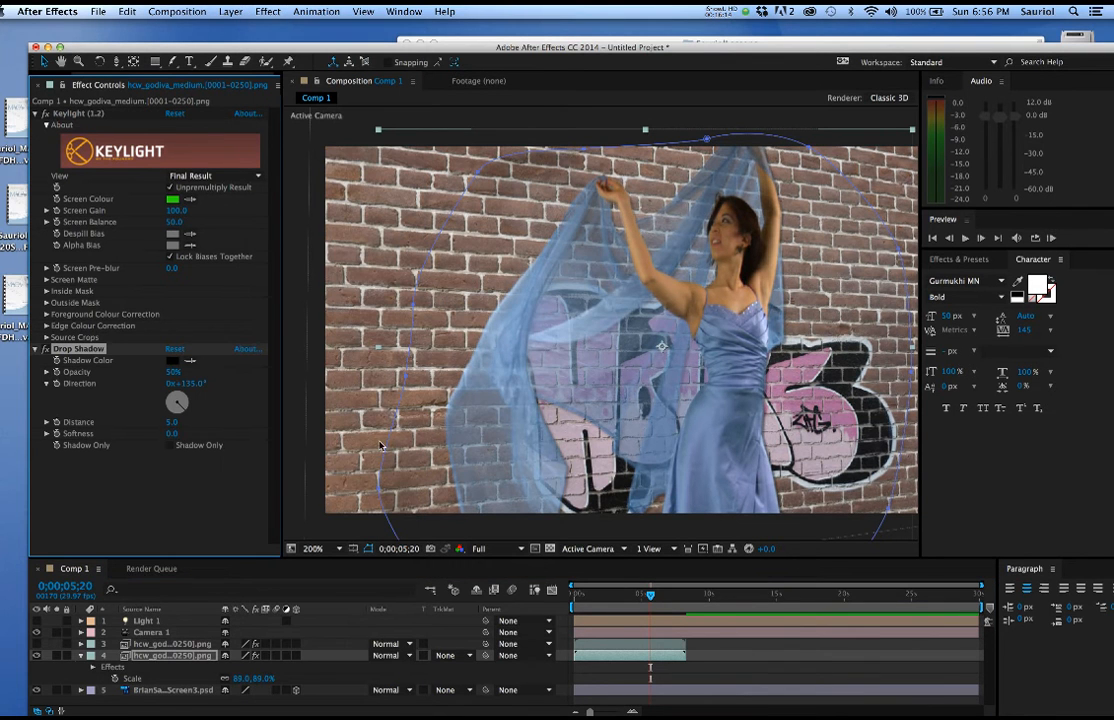
{"action": "left_click_drag", "start_coordinate": [180, 406], "coordinate": [174, 399]}
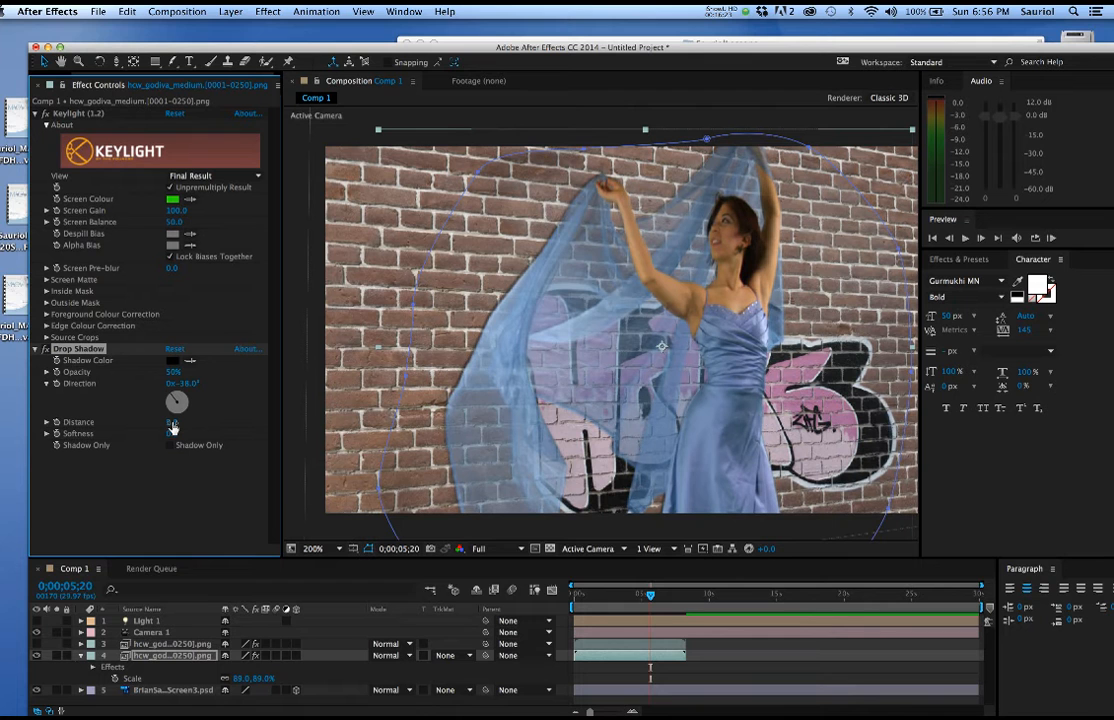
{"action": "left_click_drag", "start_coordinate": [172, 428], "coordinate": [268, 429]}
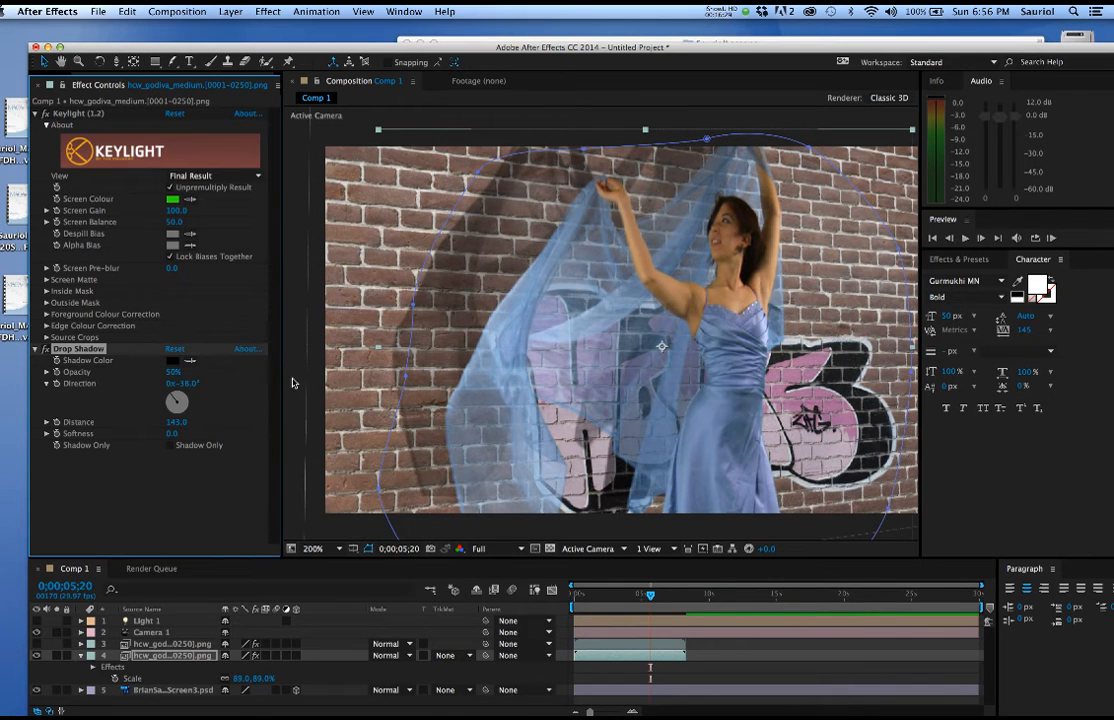
{"action": "left_click_drag", "start_coordinate": [176, 401], "coordinate": [191, 398]}
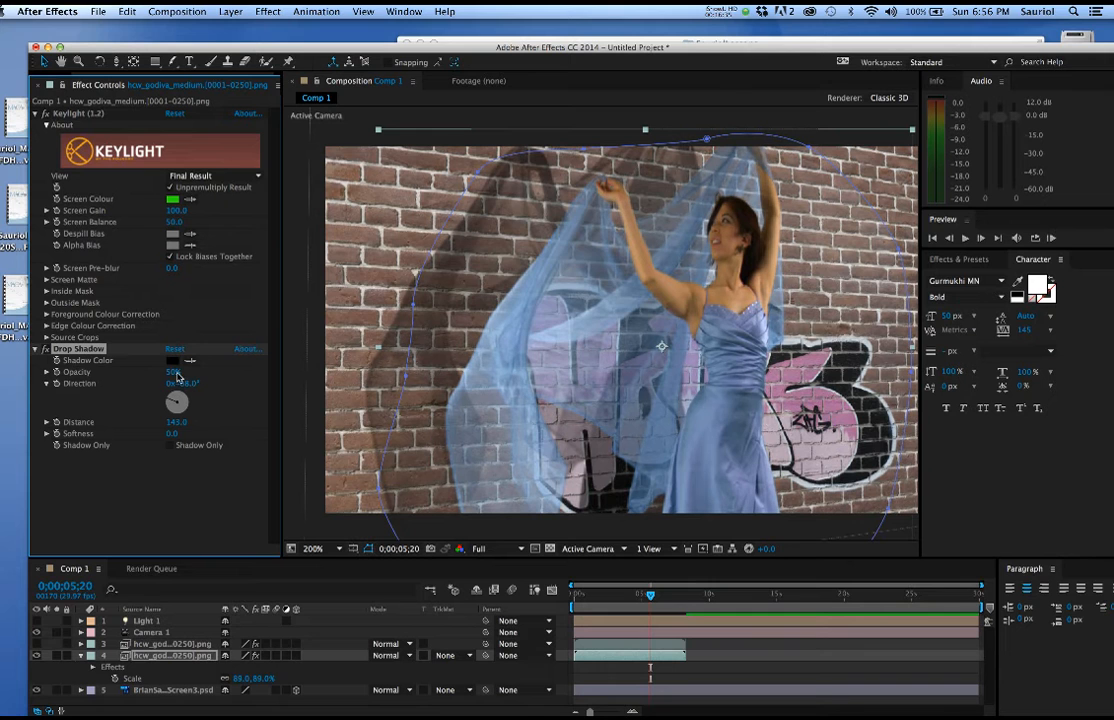
Set the drop shadow's opacity to 75% and its color to the near-black red 0C0101
{"action": "left_click", "coordinate": [179, 374]}
{"action": "left_click", "coordinate": [214, 375]}
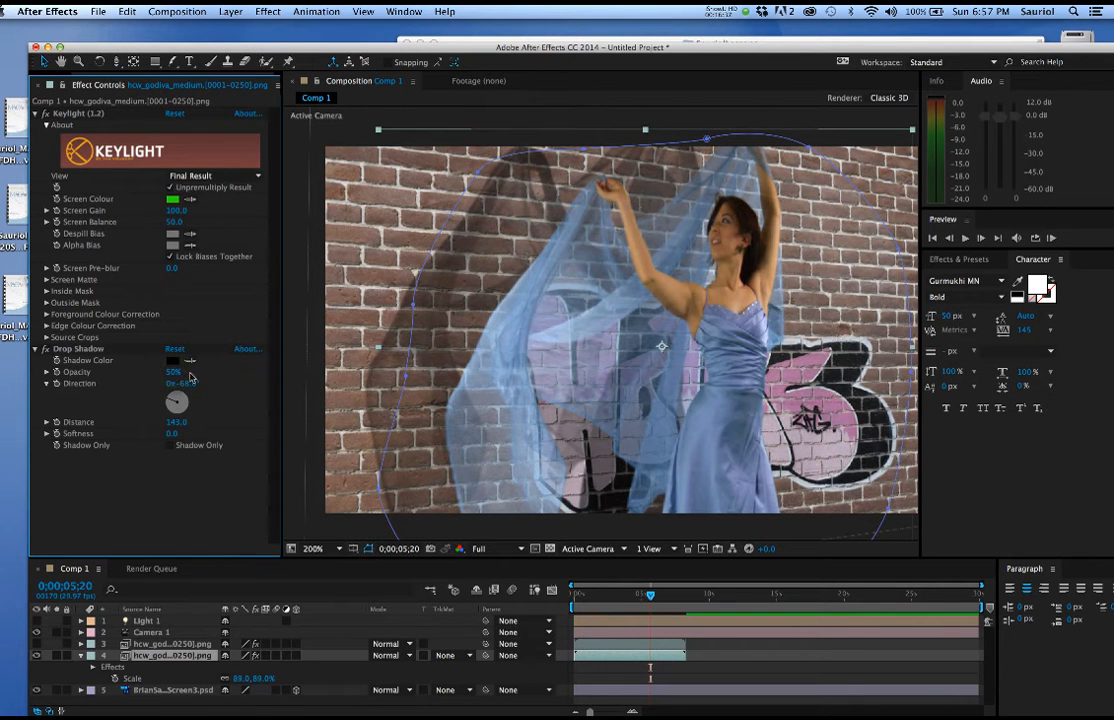
{"action": "type", "text": "63"}
{"action": "key", "text": "Return"}
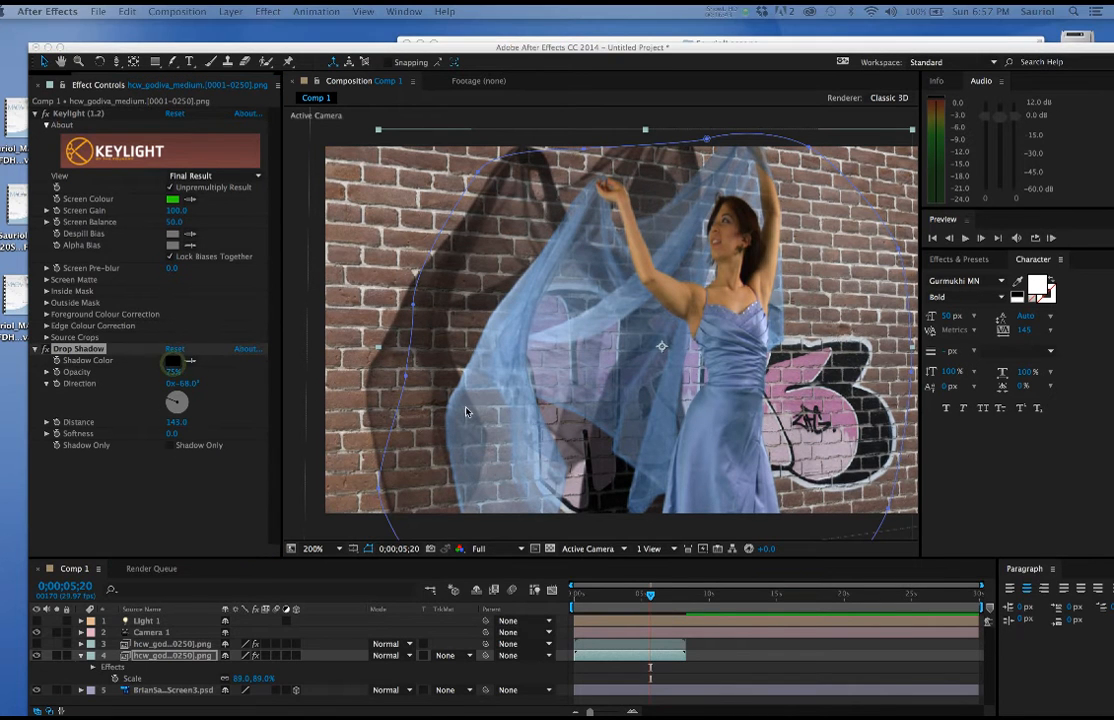
{"action": "left_click", "coordinate": [174, 360]}
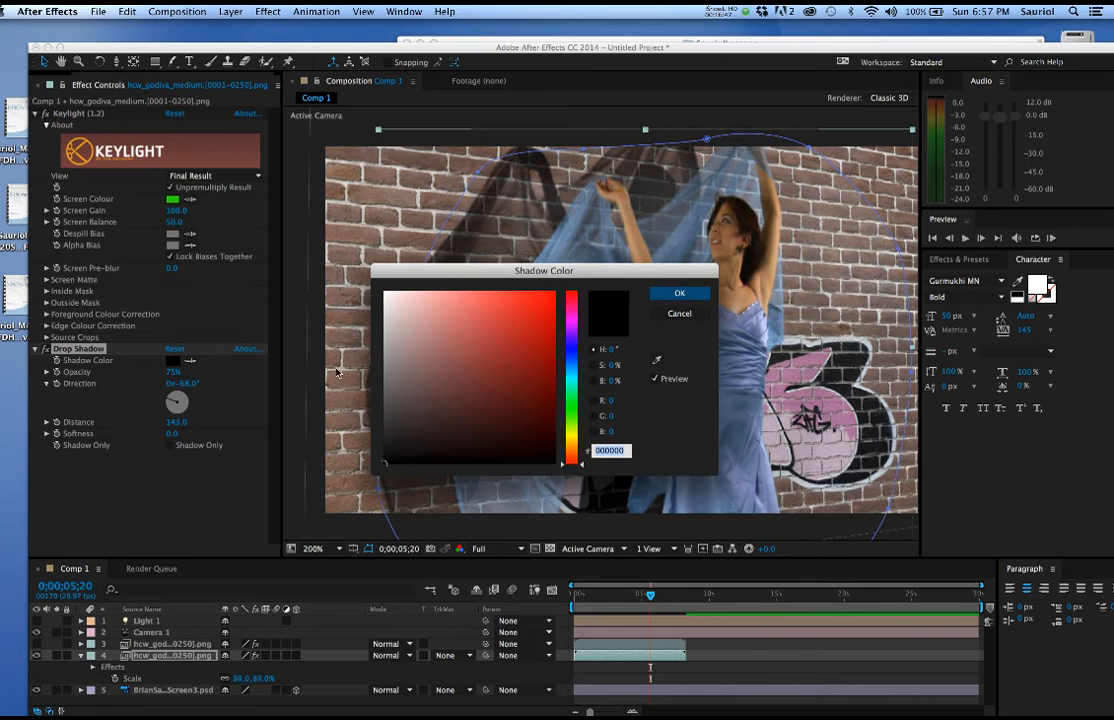
{"action": "left_click", "coordinate": [543, 456]}
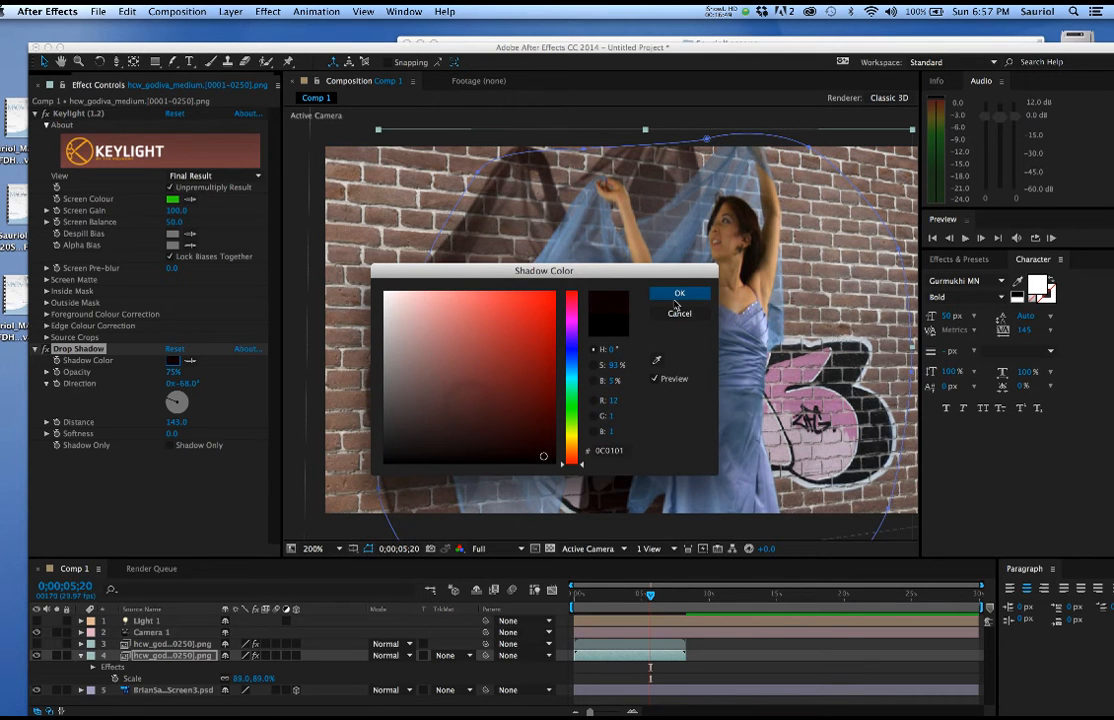
{"action": "left_click", "coordinate": [677, 297]}
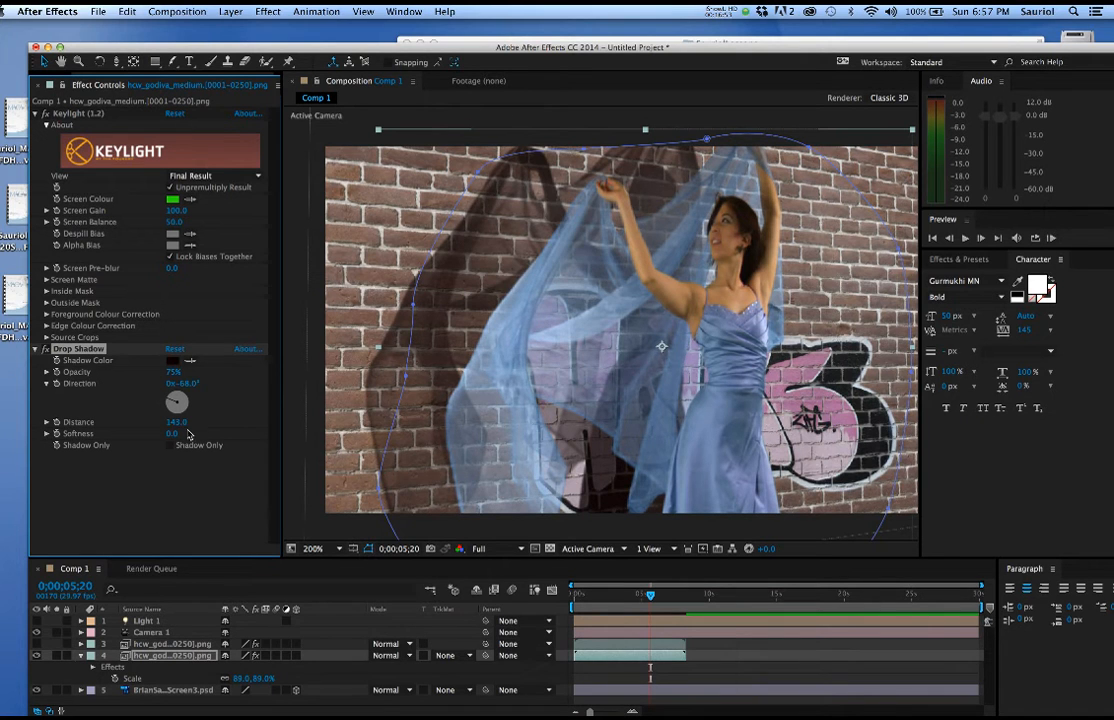
Set the drop shadow's softness to 44 and make the lower dancer layer render only its shadow
{"action": "left_click_drag", "start_coordinate": [174, 433], "coordinate": [197, 432]}
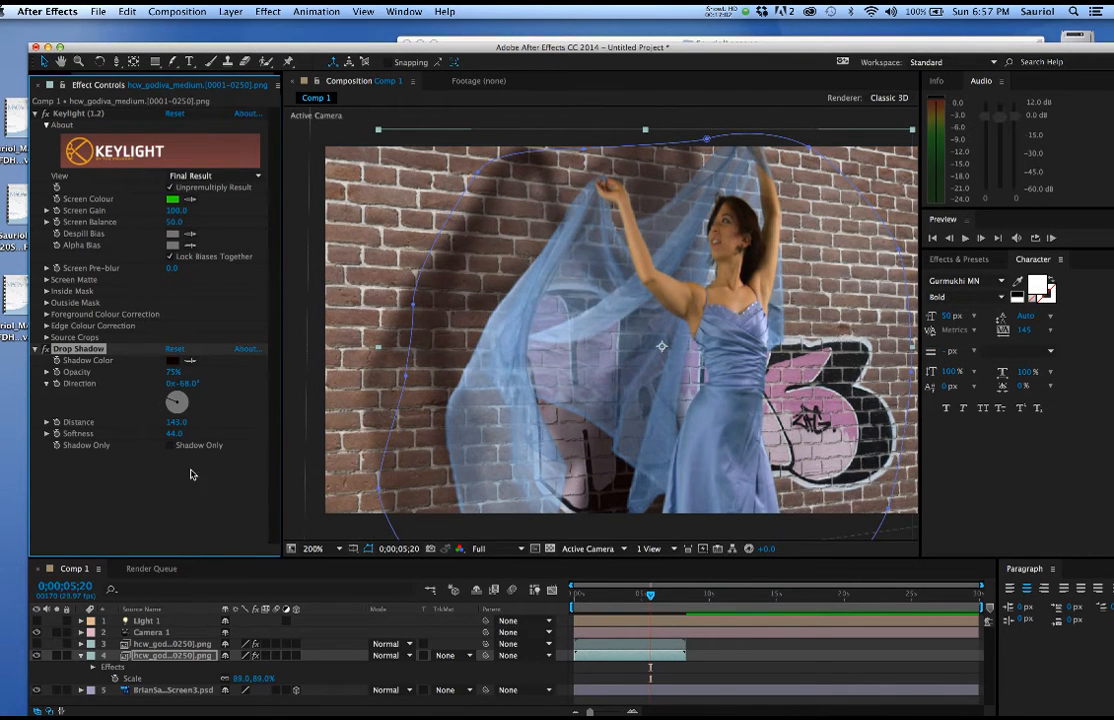
{"action": "left_click", "coordinate": [169, 446]}
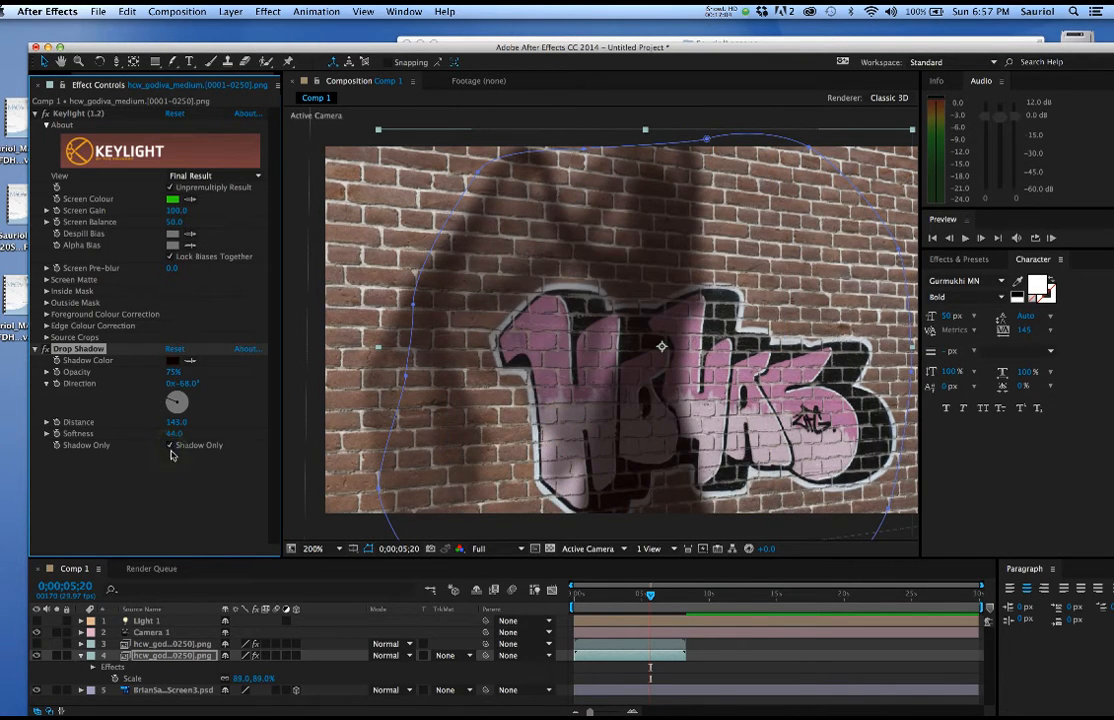
Shift the shadow layer slightly to the right at 0;00;05;14, then show and select the upper dancer layer
{"action": "mouse_move", "coordinate": [649, 595]}
{"action": "left_mouse_down"}
{"action": "mouse_move", "coordinate": [598, 601]}
{"action": "mouse_move", "coordinate": [660, 603]}
{"action": "mouse_move", "coordinate": [648, 602]}
{"action": "left_mouse_up"}
{"action": "mouse_move", "coordinate": [655, 443]}
{"action": "left_mouse_down"}
{"action": "mouse_move", "coordinate": [708, 446]}
{"action": "mouse_move", "coordinate": [654, 447]}
{"action": "mouse_move", "coordinate": [672, 446]}
{"action": "left_mouse_up"}
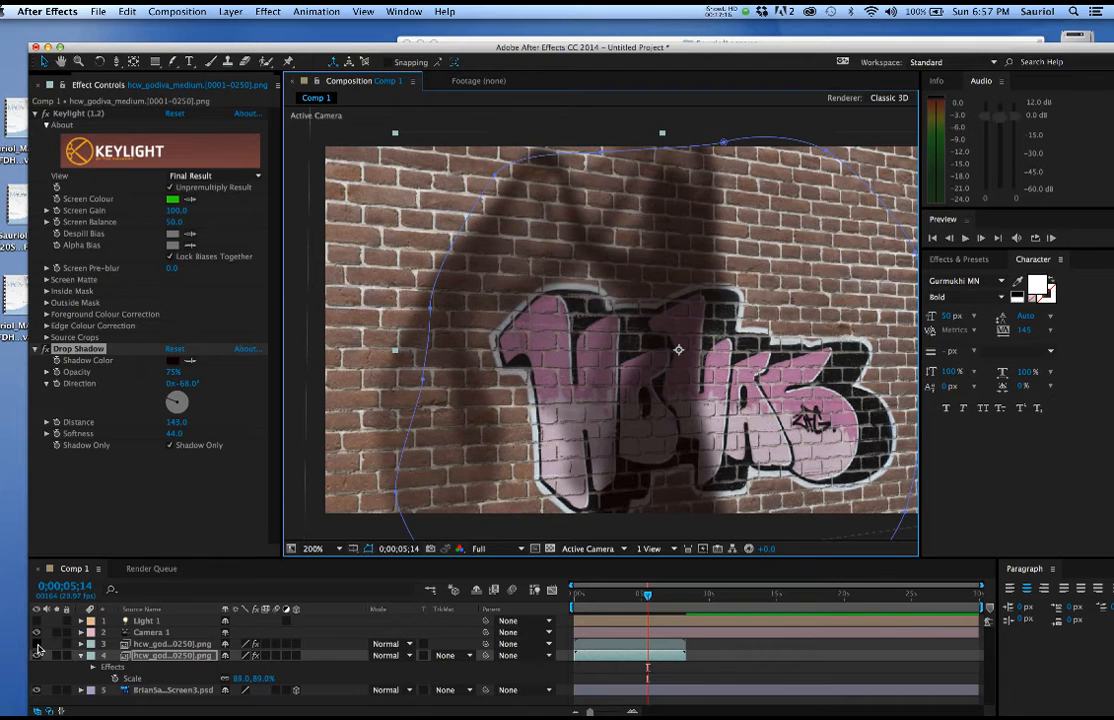
{"action": "left_click", "coordinate": [37, 644]}
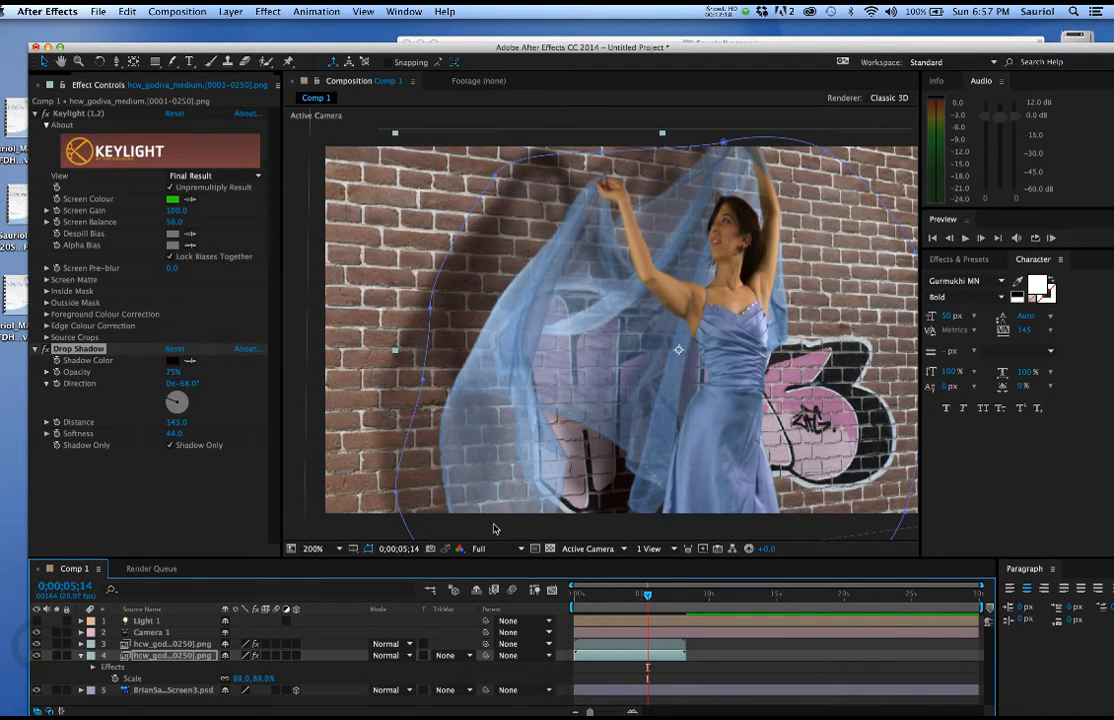
{"action": "left_click", "coordinate": [172, 644]}
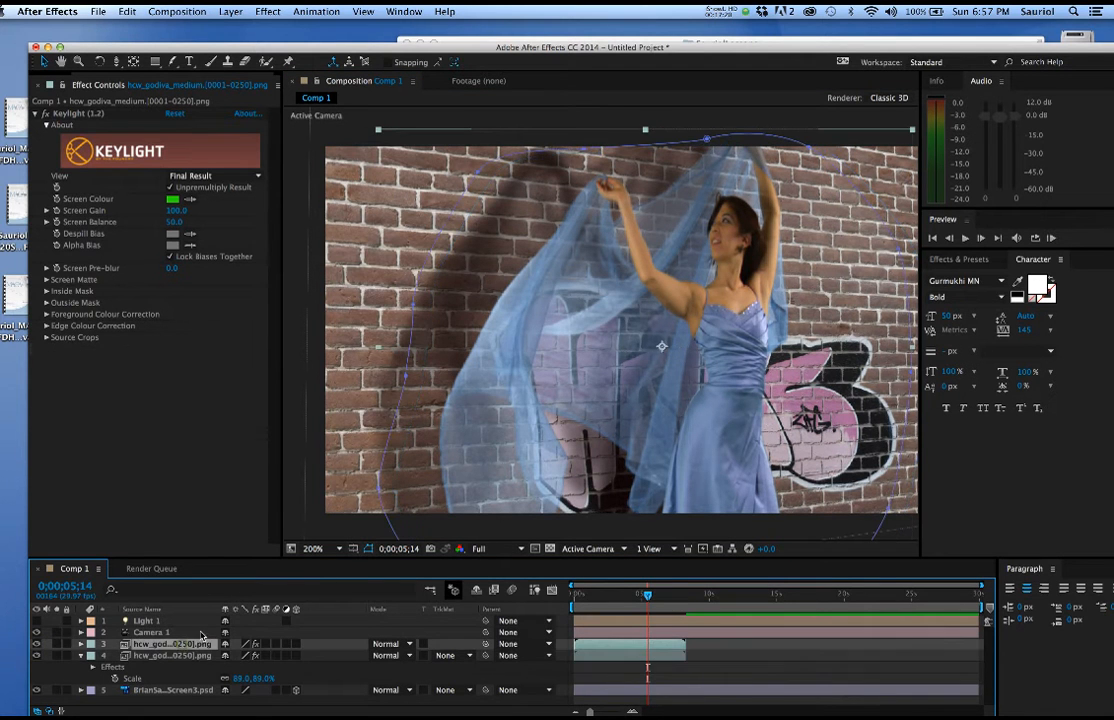
Shift the upper dancer layer slightly to the right and move the current time to 0;00;06;03
{"action": "left_click_drag", "start_coordinate": [651, 478], "coordinate": [661, 468]}
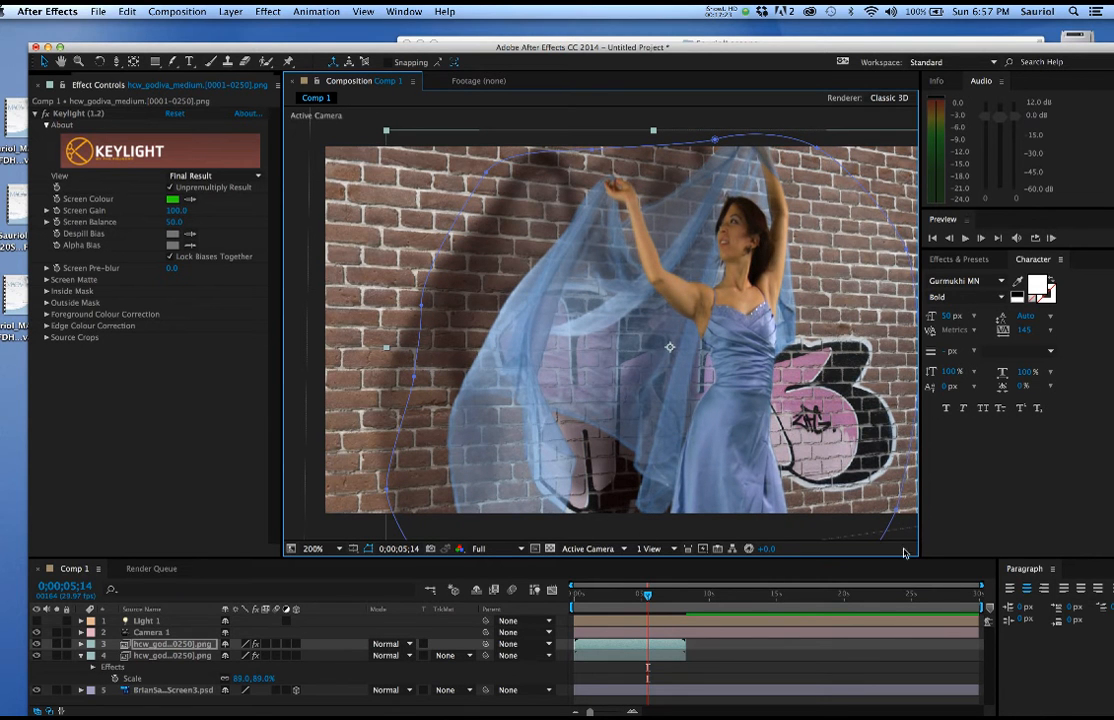
{"action": "mouse_move", "coordinate": [650, 600]}
{"action": "left_mouse_down"}
{"action": "mouse_move", "coordinate": [578, 598]}
{"action": "mouse_move", "coordinate": [656, 600]}
{"action": "left_mouse_up"}
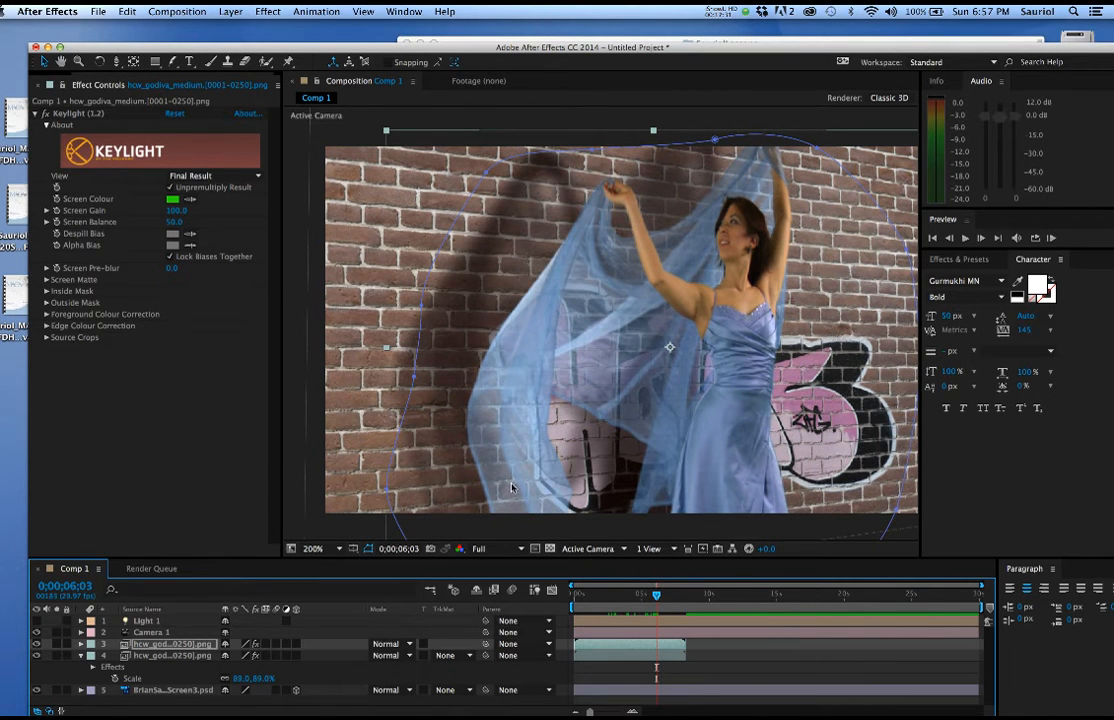
Orbit the camera to view the brick wall at an angle, and track it sideways until the wall fills the frame
{"action": "key", "text": "c"}
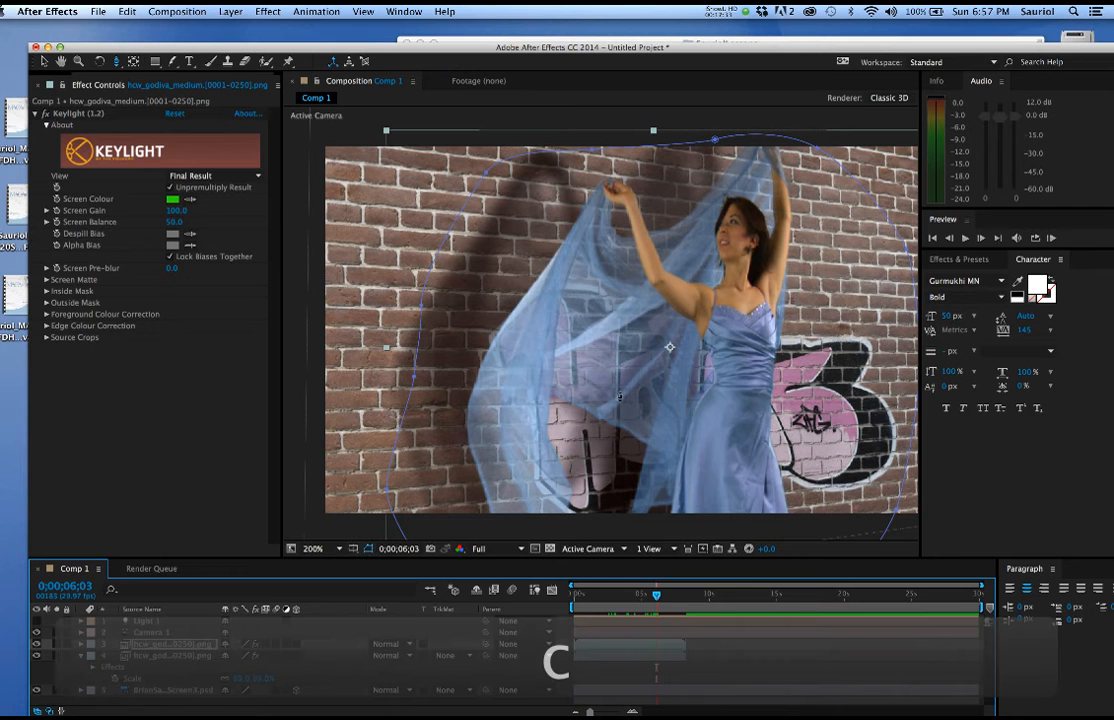
{"action": "key", "text": "c"}
{"action": "key", "text": "c"}
{"action": "left_click", "coordinate": [643, 410]}
{"action": "left_click_drag", "start_coordinate": [643, 410], "coordinate": [490, 411]}
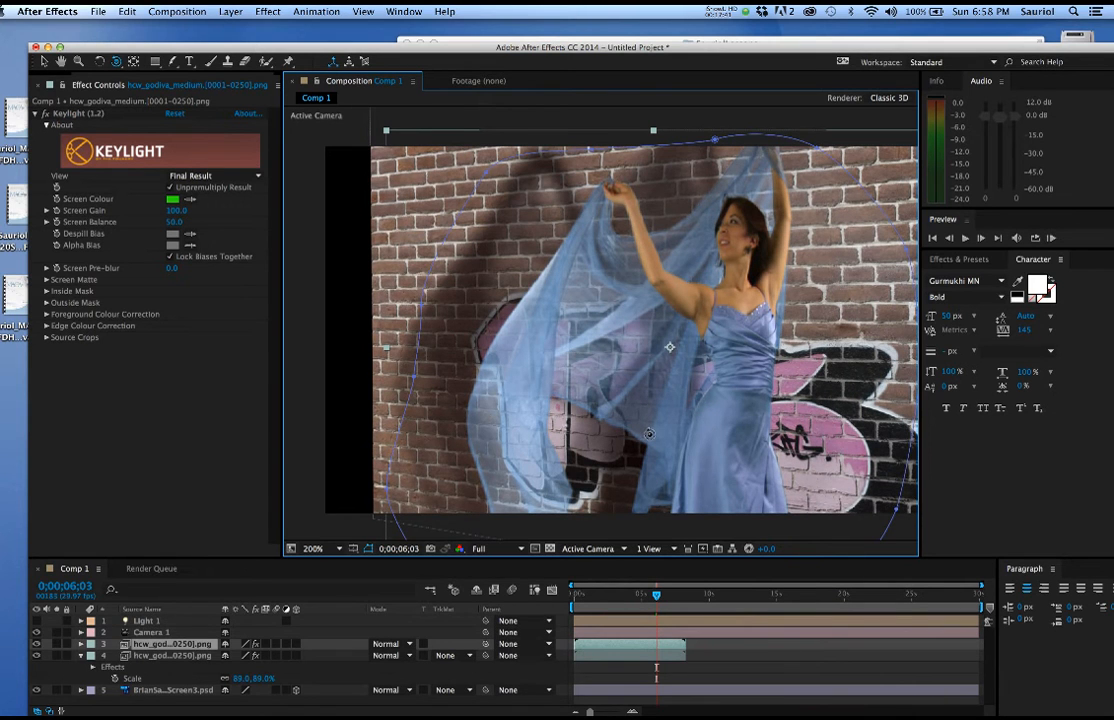
{"action": "key", "text": "c"}
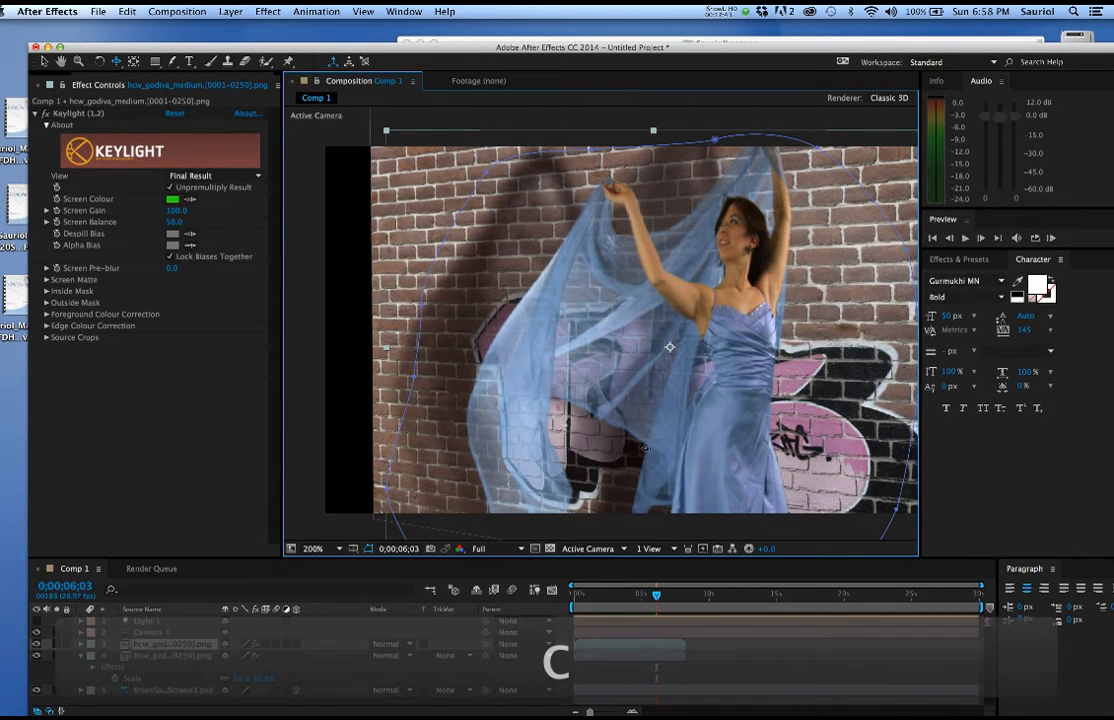
{"action": "left_click_drag", "start_coordinate": [680, 464], "coordinate": [608, 460]}
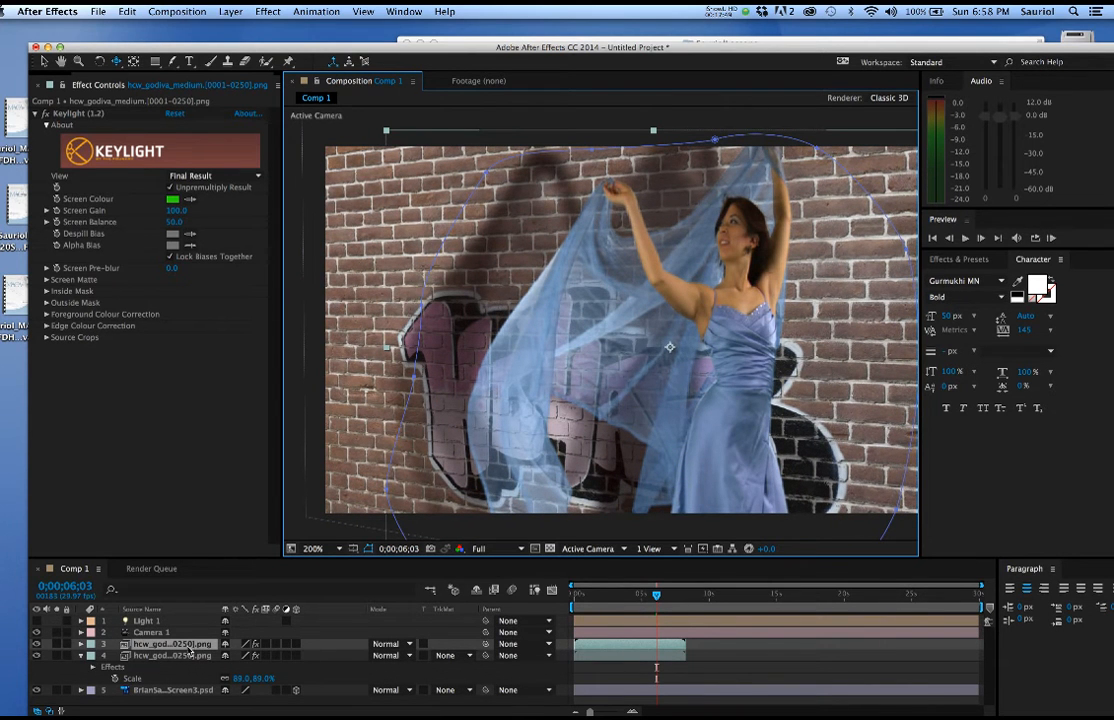
Move the upper dancer layer left over the middle of the graffiti, and offset the shadow layer down and to the right
{"action": "key", "text": "v"}
{"action": "left_click_drag", "start_coordinate": [721, 456], "coordinate": [603, 441]}
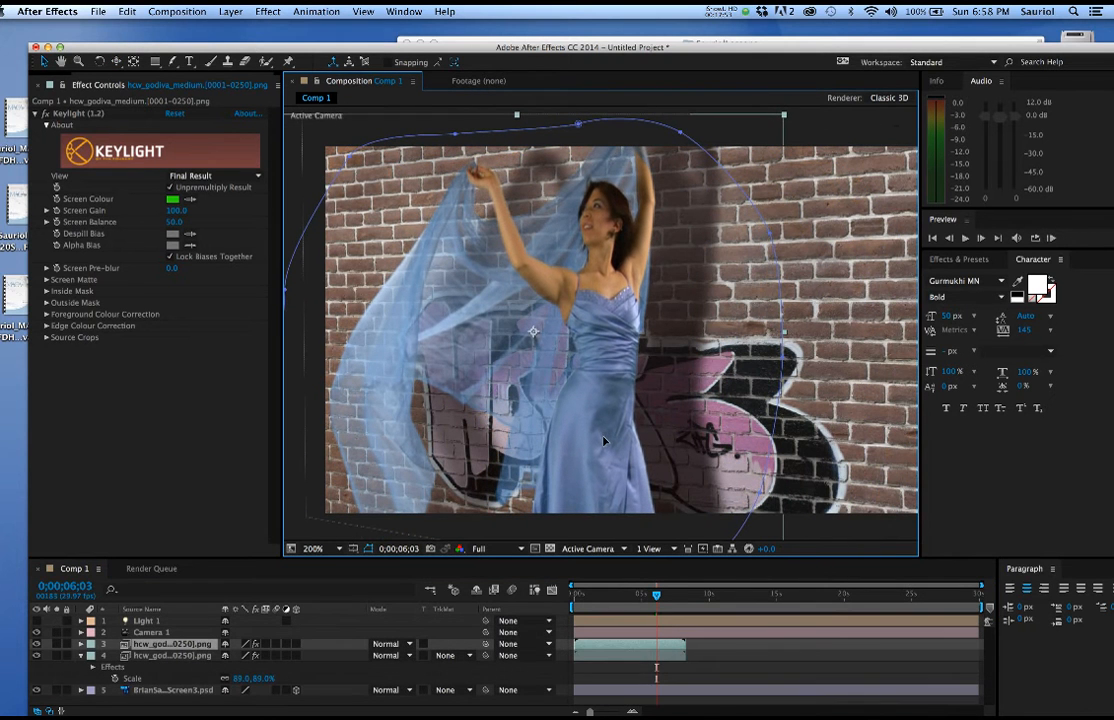
{"action": "left_click", "coordinate": [192, 659]}
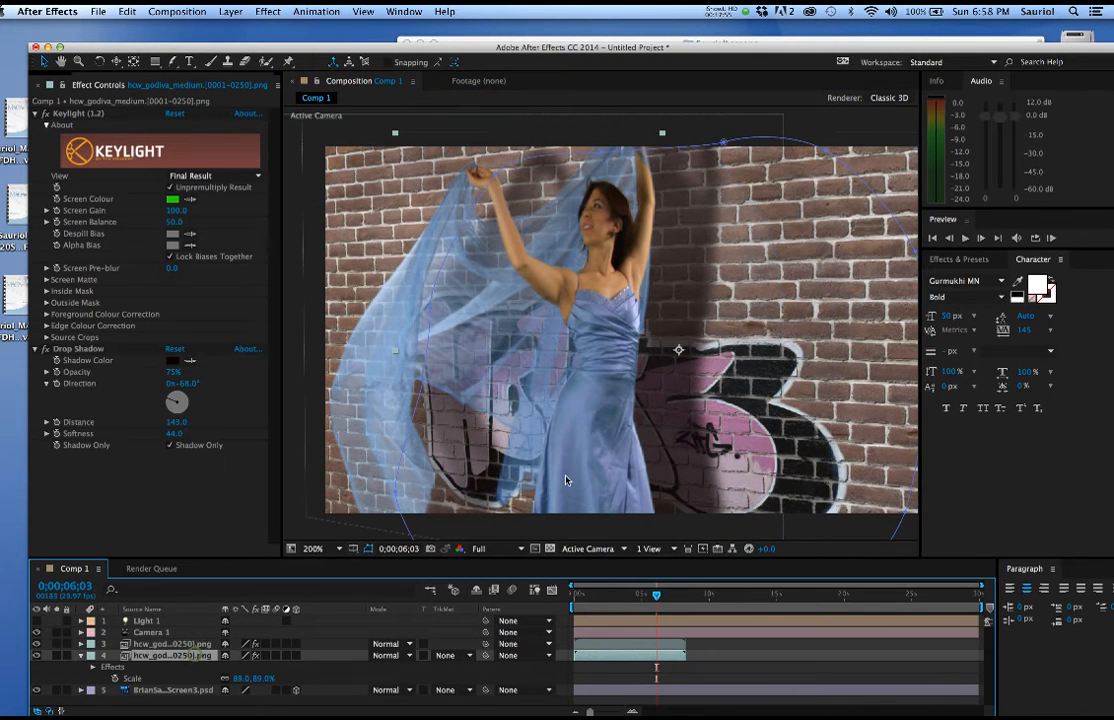
{"action": "left_click_drag", "start_coordinate": [680, 360], "coordinate": [721, 399]}
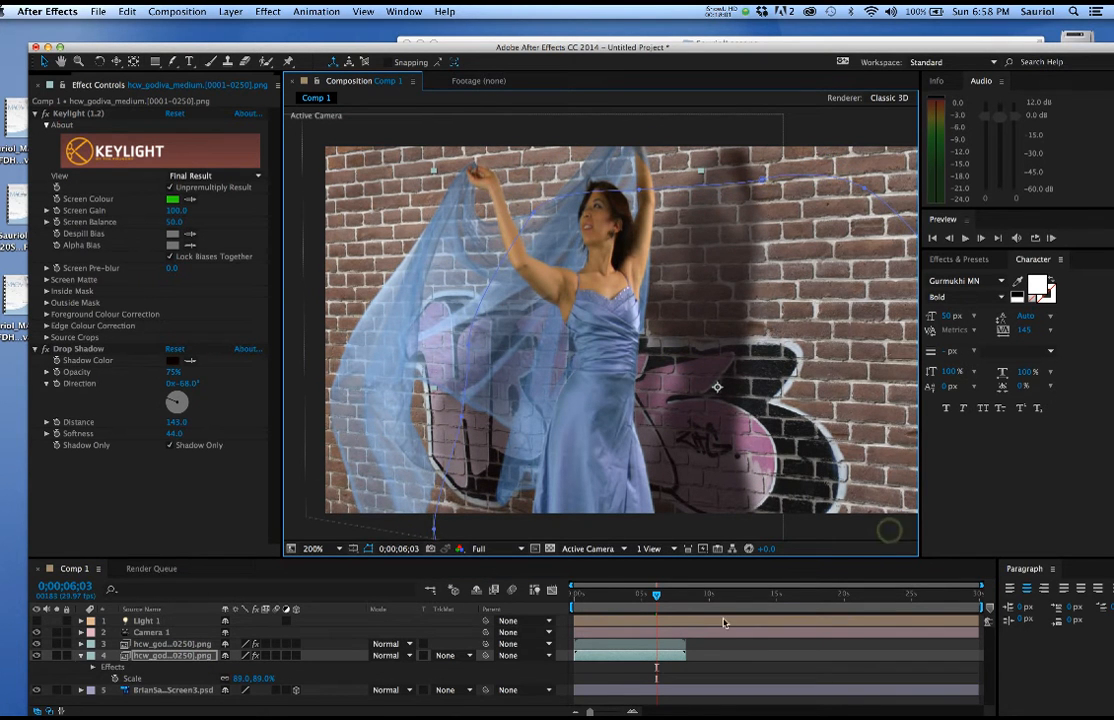
{"action": "left_click", "coordinate": [864, 119]}
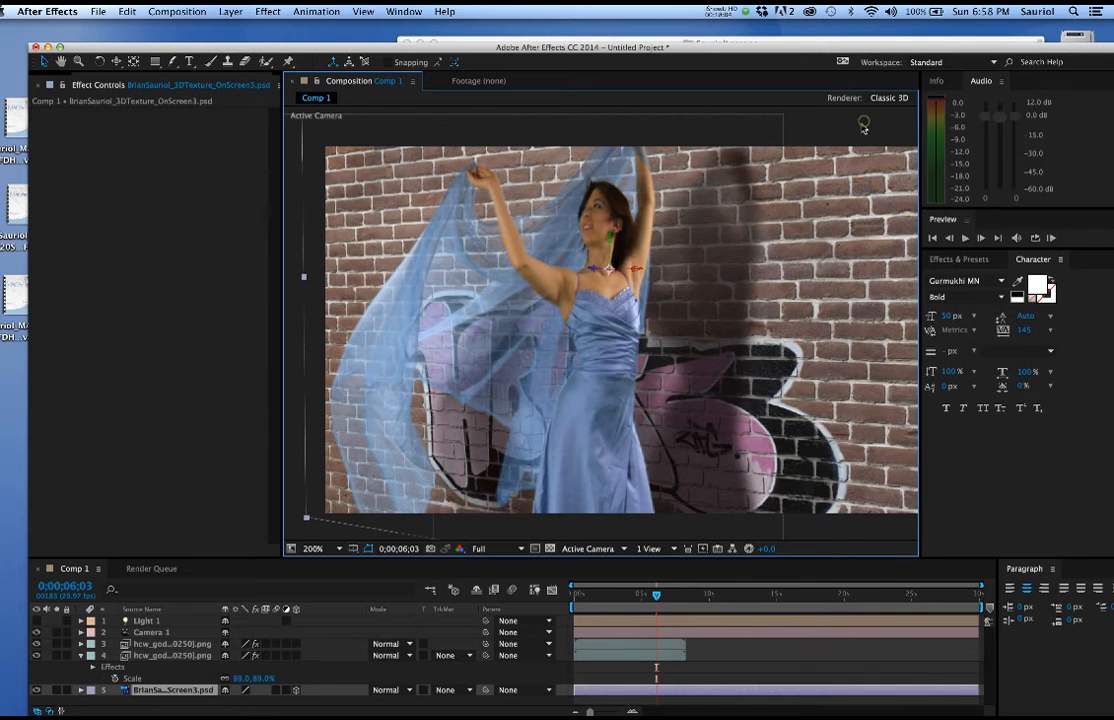
{"action": "mouse_move", "coordinate": [658, 598]}
{"action": "left_mouse_down"}
{"action": "mouse_move", "coordinate": [619, 598]}
{"action": "mouse_move", "coordinate": [645, 605]}
{"action": "left_mouse_up"}
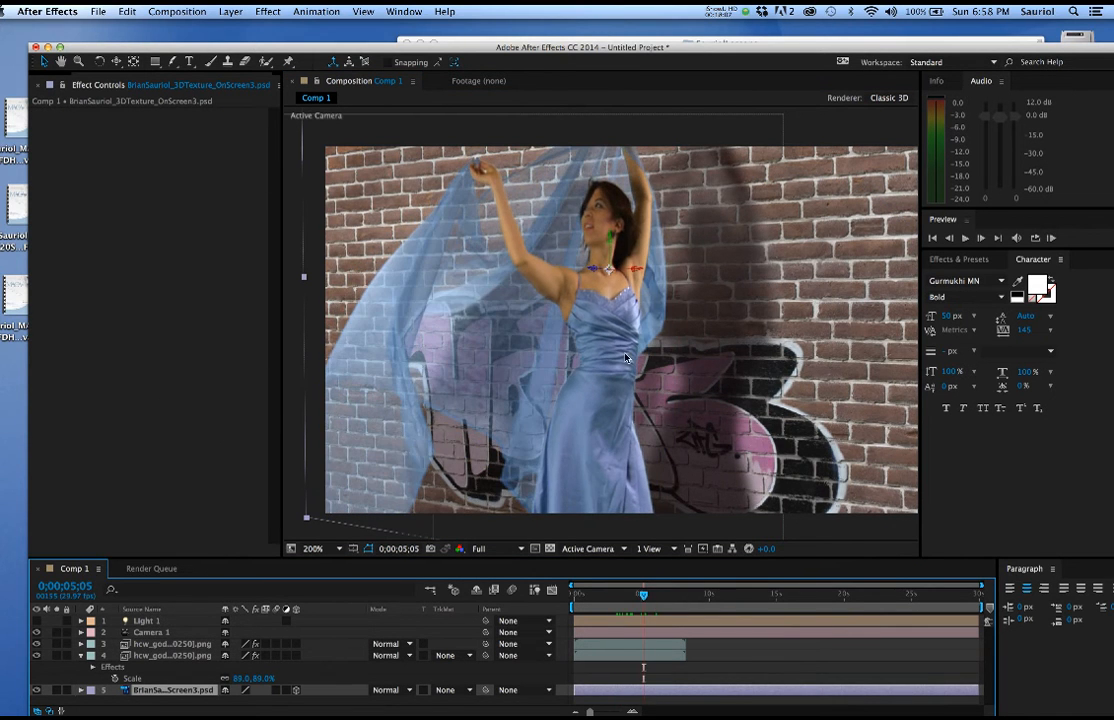
{"action": "scroll", "coordinate": [686, 369], "scroll_direction": "down", "scroll_amount": 2}
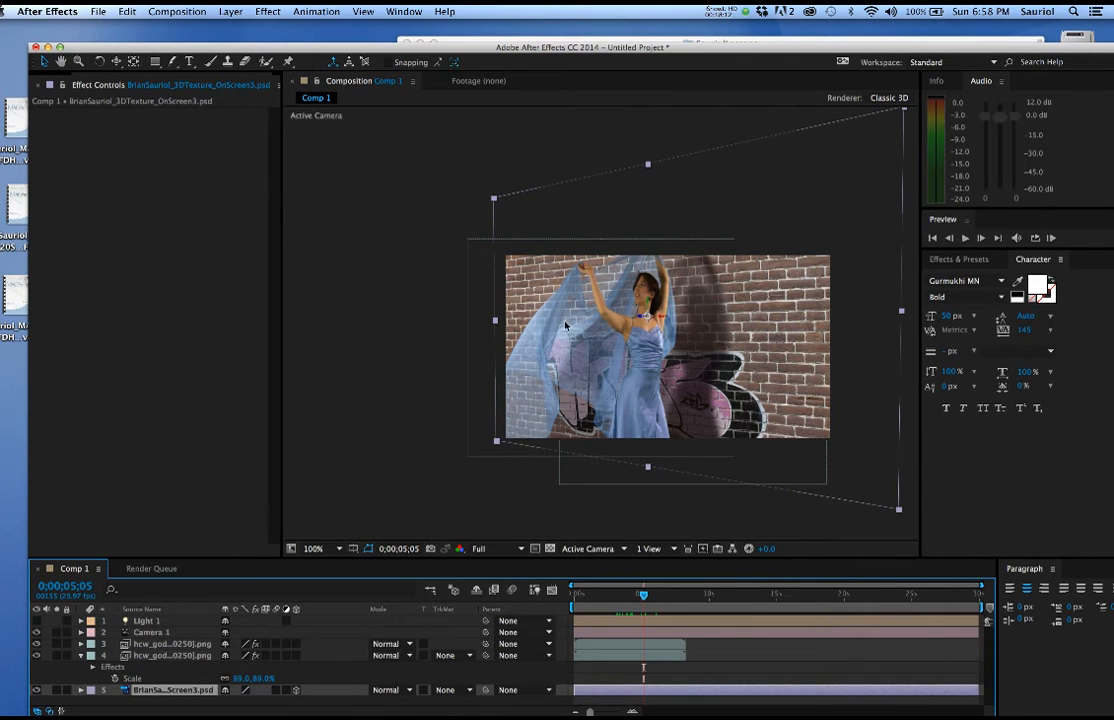
Save the project as 3dTextureOnScreen1.aep in the 5_3DTexture folder
{"action": "left_click", "coordinate": [38, 87]}
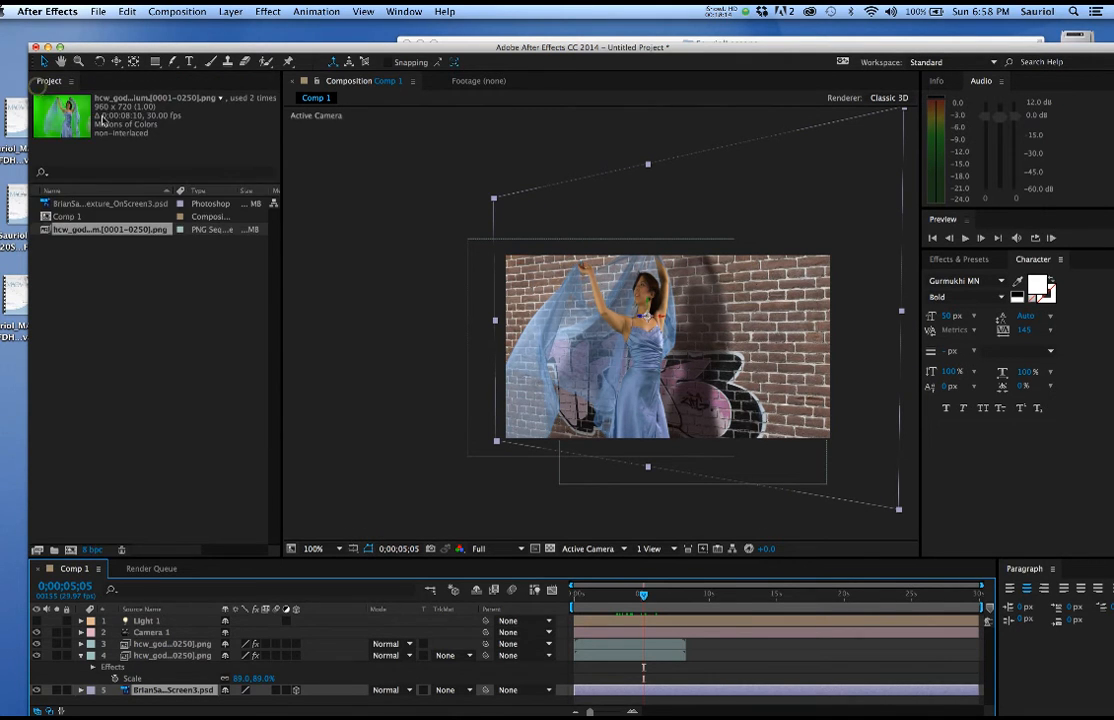
{"action": "key", "text": "super+s"}
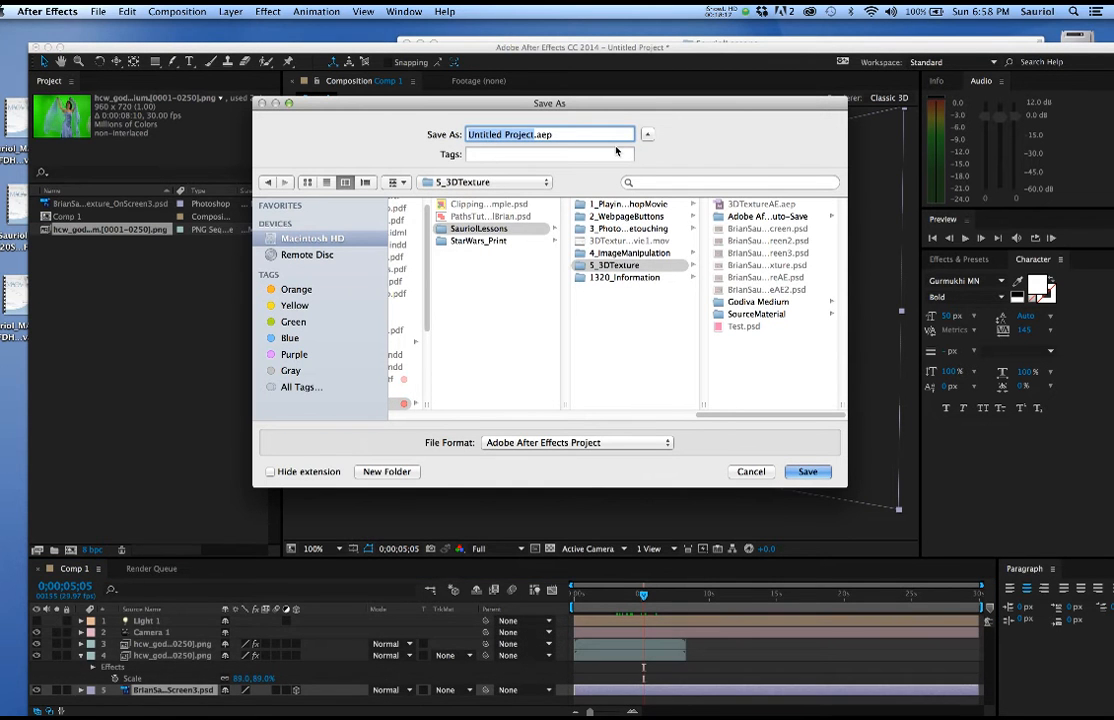
{"action": "type", "text": "O"}
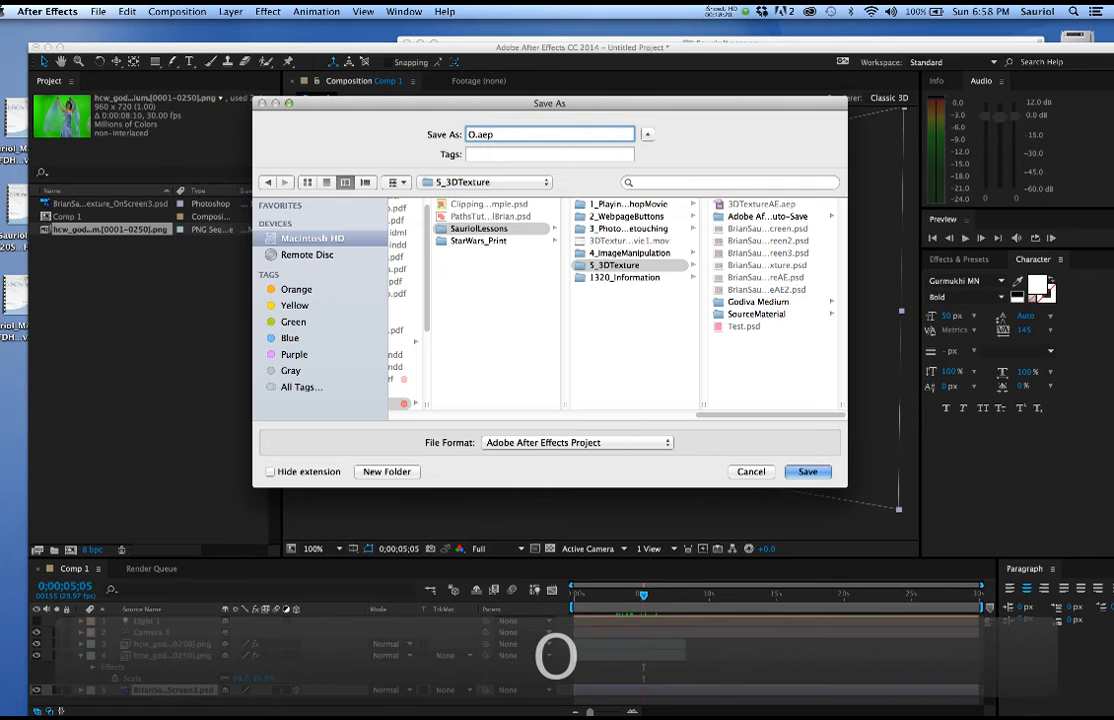
{"action": "key", "text": "BackSpace"}
{"action": "type", "text": "3dText"}
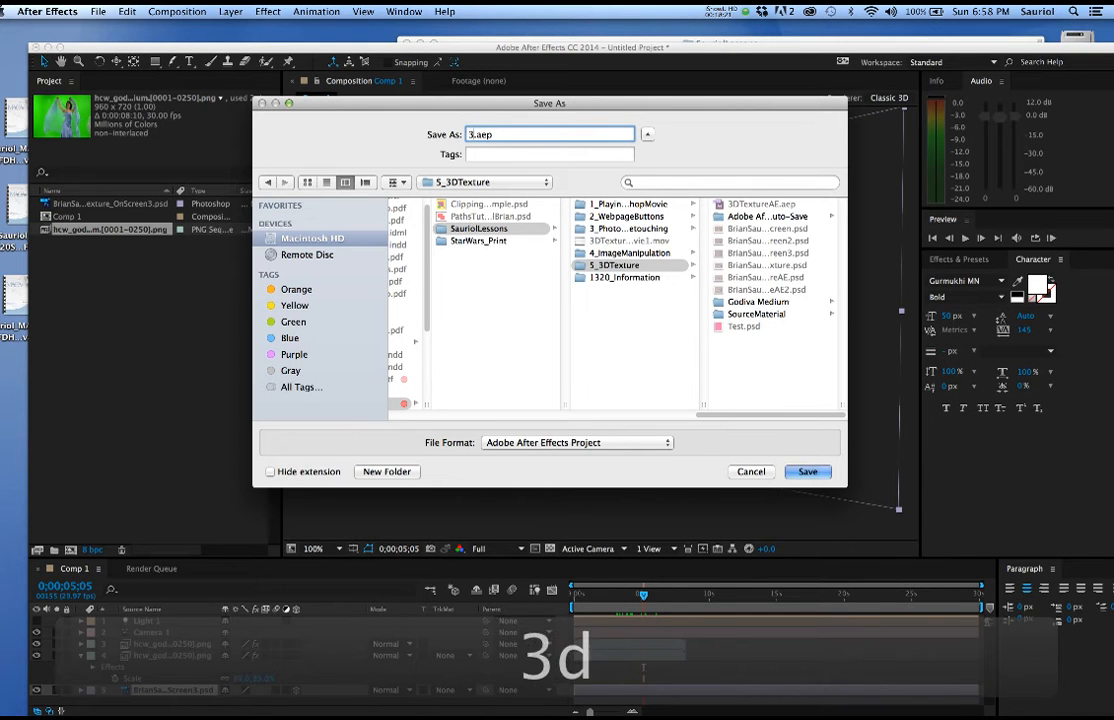
{"action": "type", "text": "ureOn"}
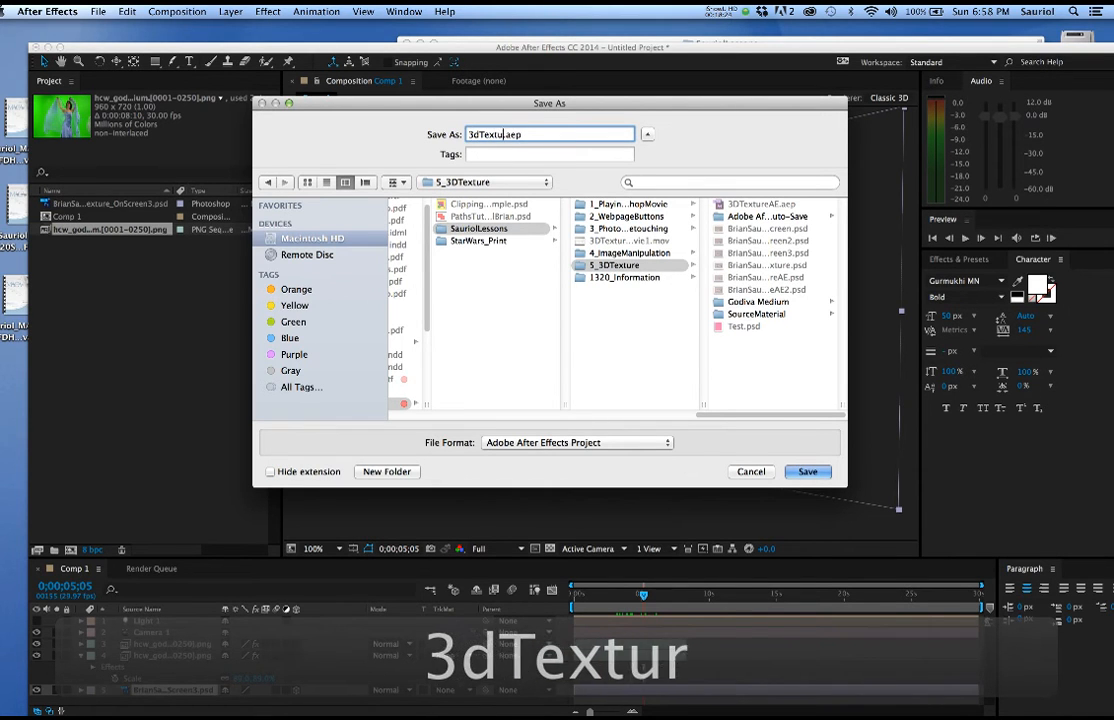
{"action": "type", "text": "Screen"}
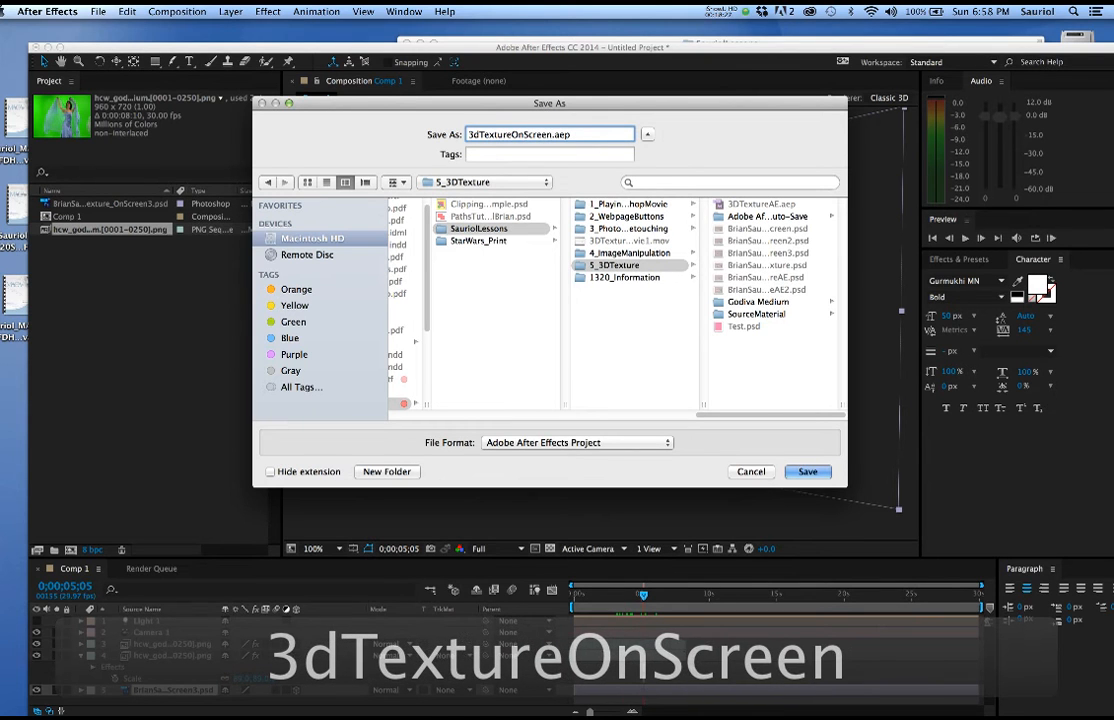
{"action": "type", "text": "1"}
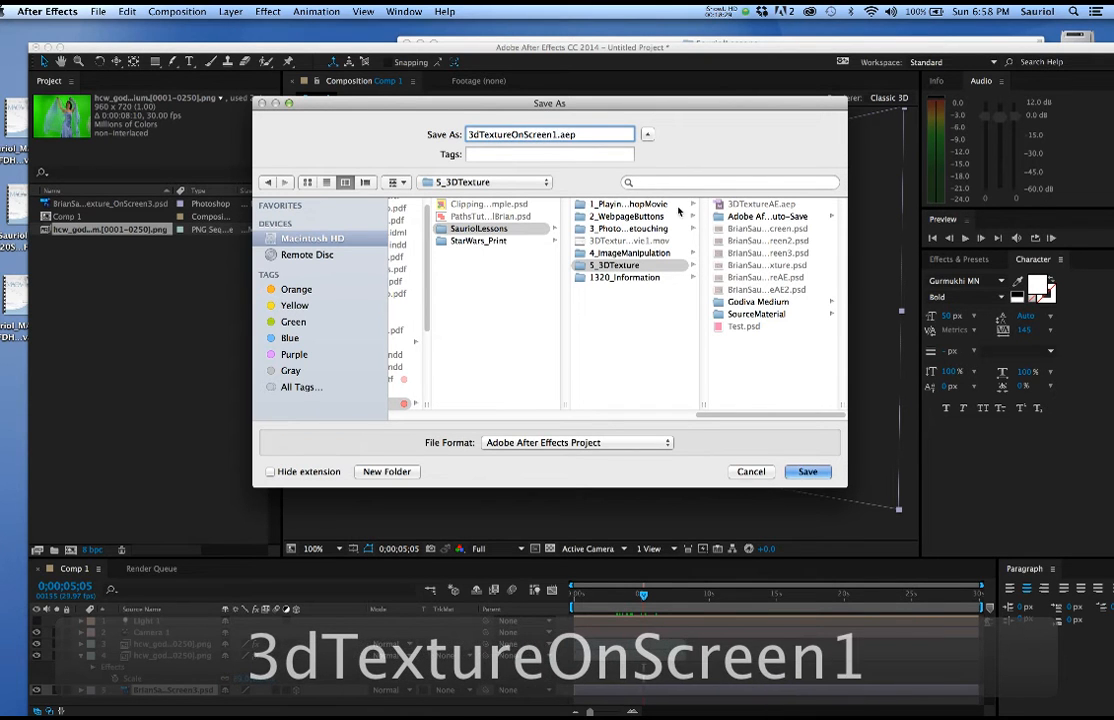
{"action": "key", "text": "Return"}
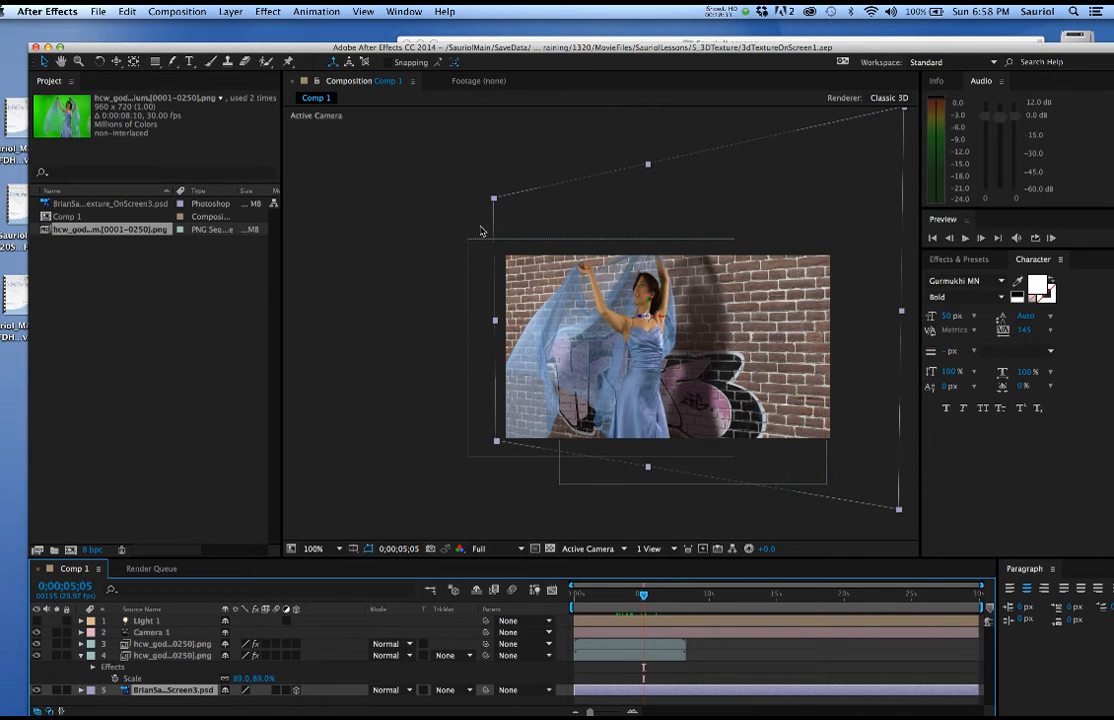
Switch to Finder and open the 3DTexture_OnScreen2.psd wall file from the 5_3DTexture folder in Photoshop
{"action": "left_click", "coordinate": [77, 206]}
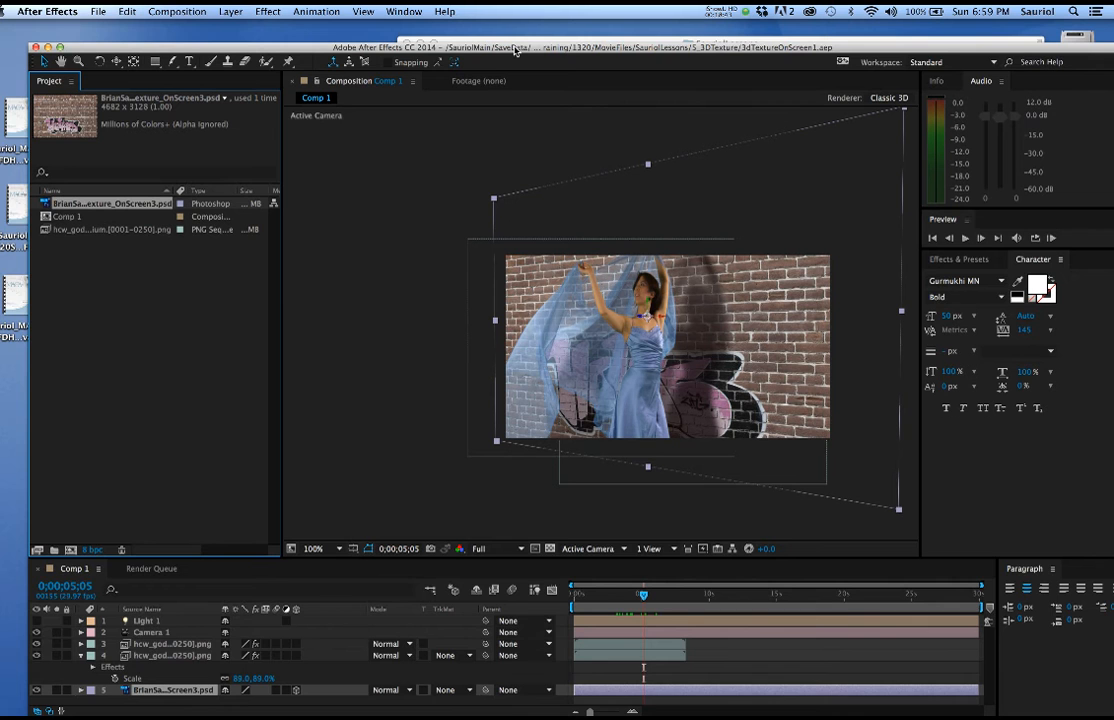
{"action": "left_click_drag", "start_coordinate": [514, 50], "coordinate": [519, 203]}
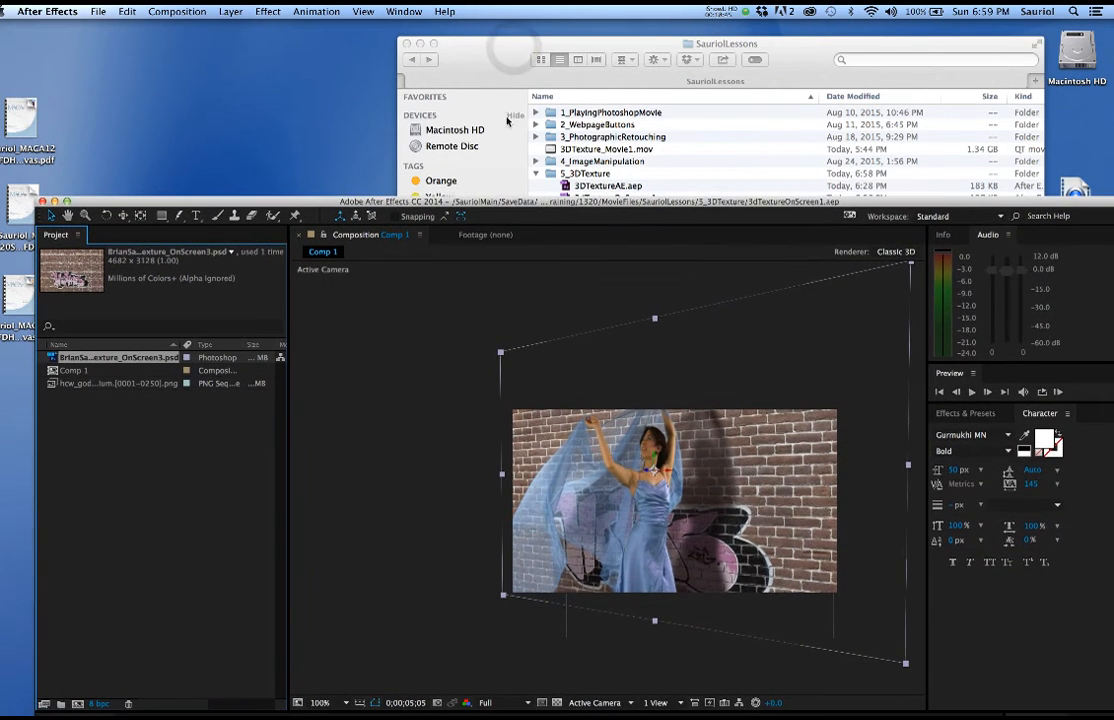
{"action": "left_click", "coordinate": [492, 78]}
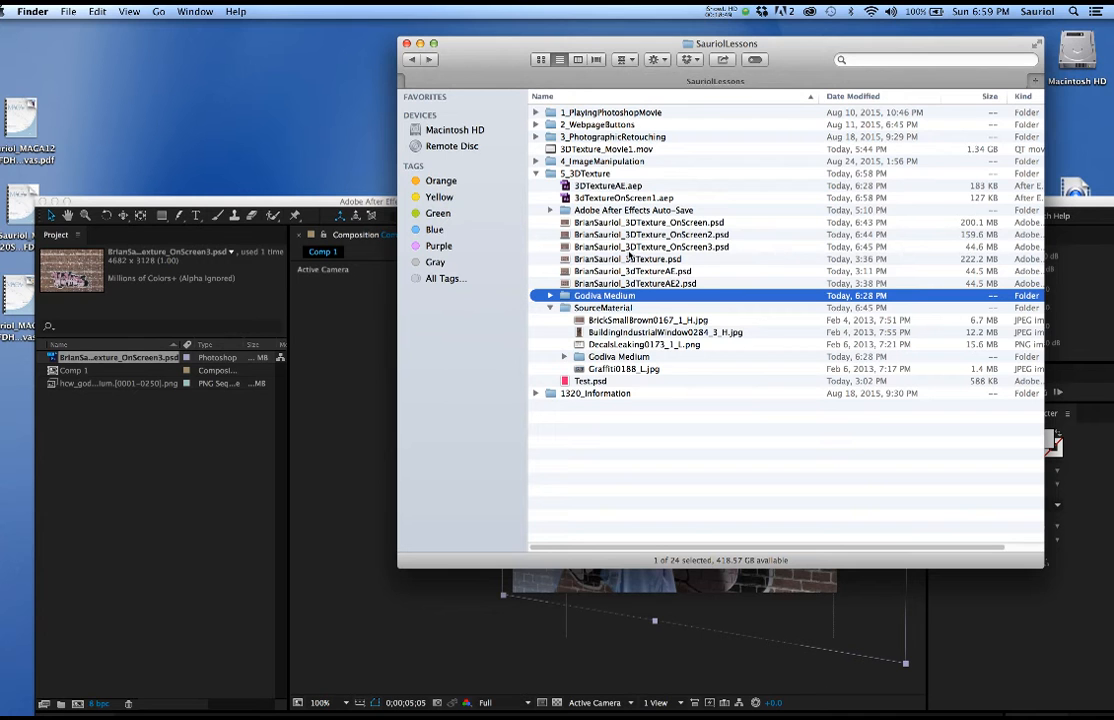
{"action": "double_click", "coordinate": [593, 237]}
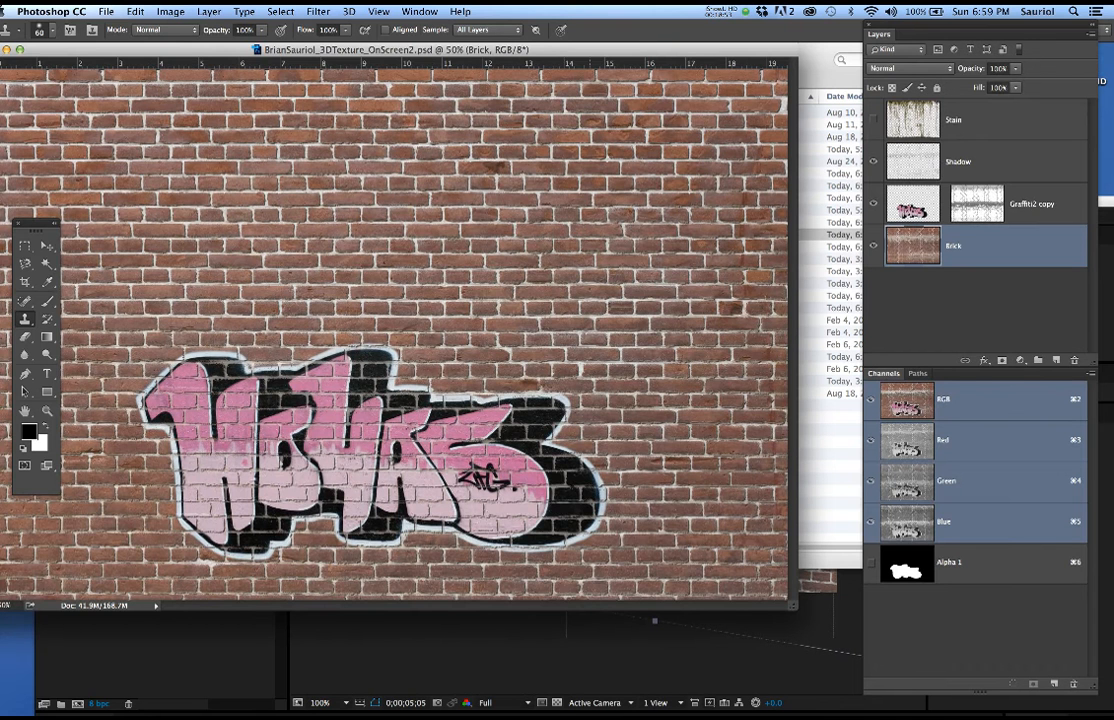
{"action": "left_click_drag", "start_coordinate": [551, 45], "coordinate": [598, 46]}
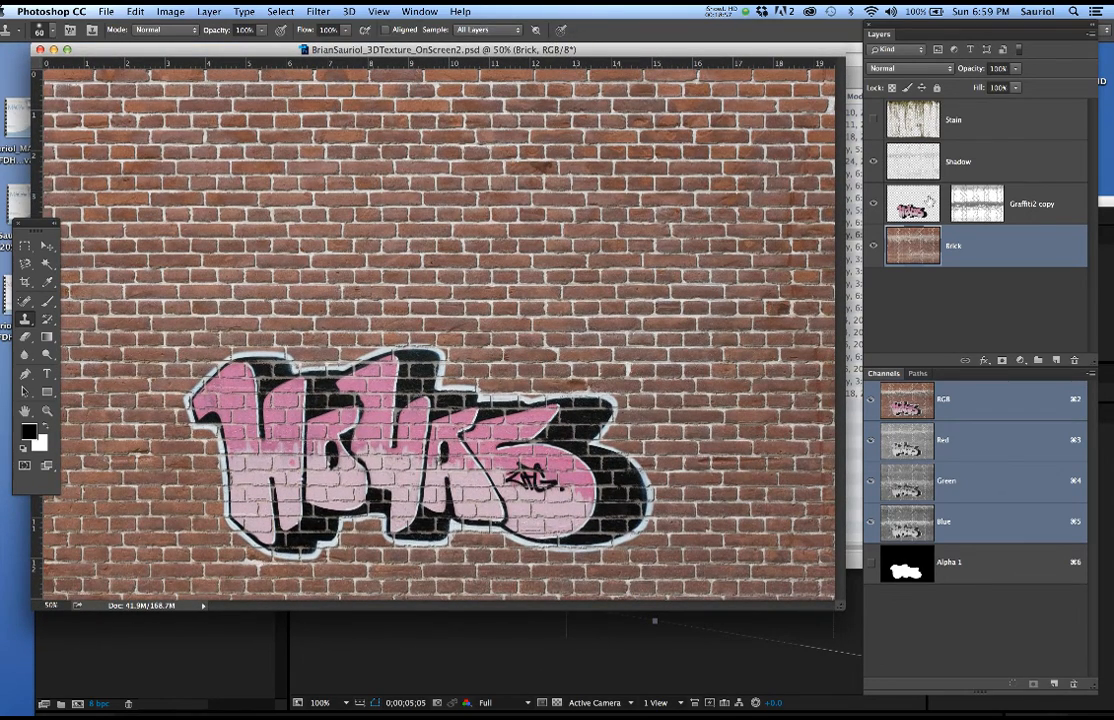
Unlink the Graffiti2 copy layer from its mask and move the graffiti up about 3.1 in on the wall
{"action": "left_click", "coordinate": [915, 208]}
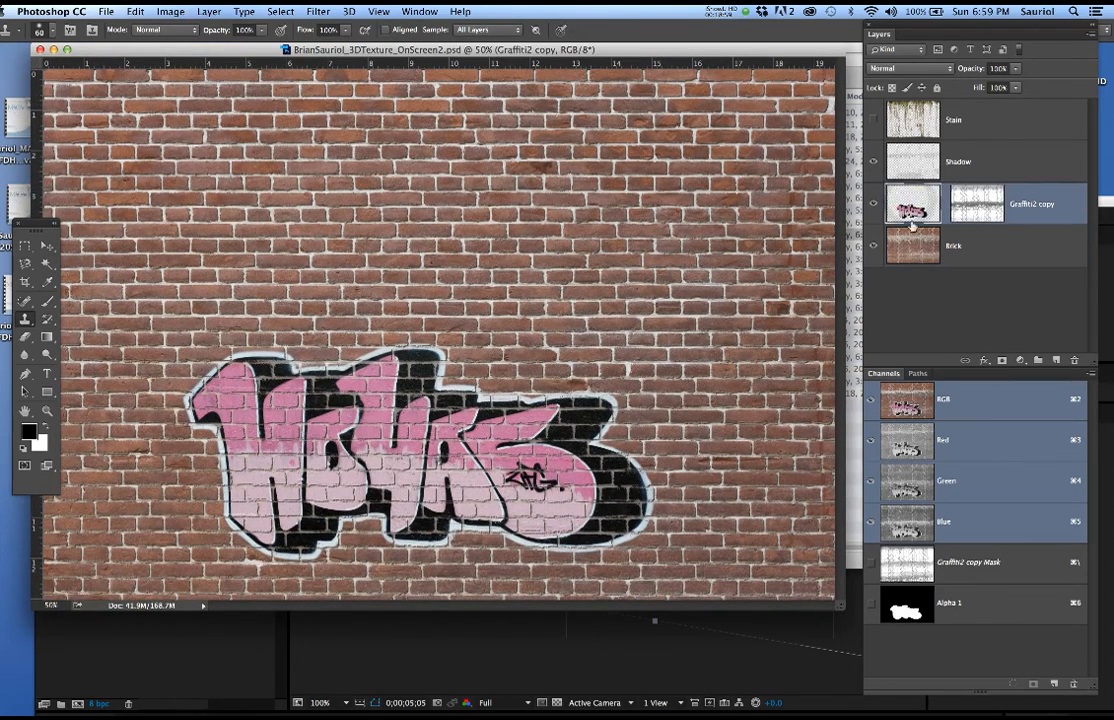
{"action": "key", "text": "v"}
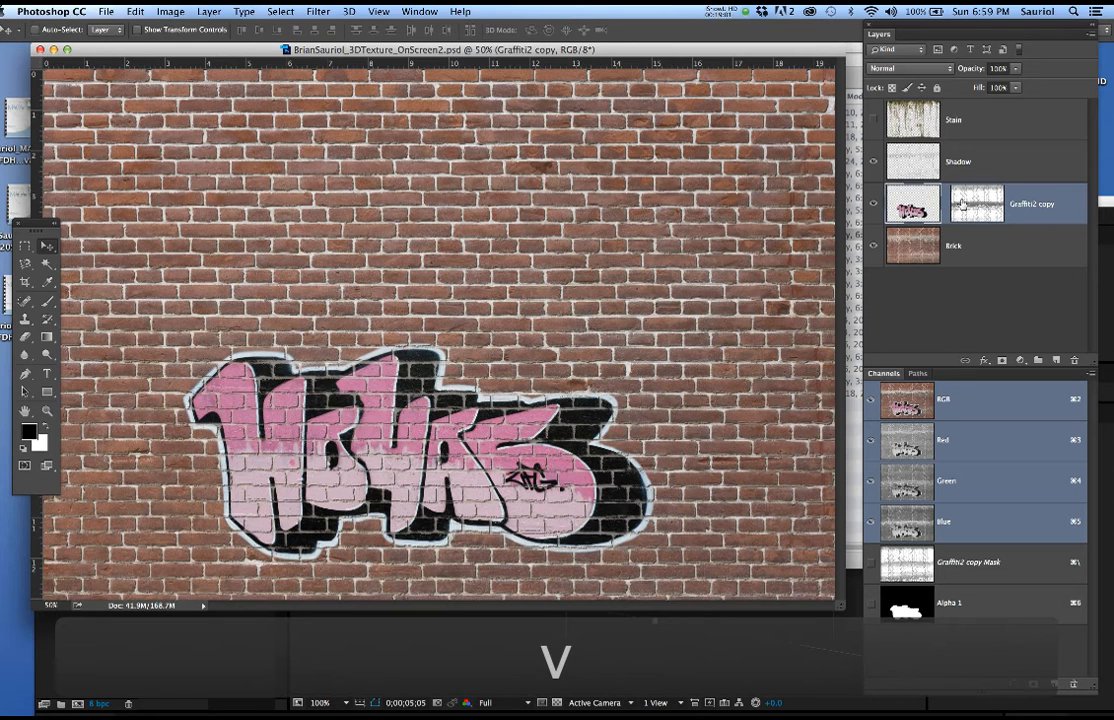
{"action": "left_click", "coordinate": [945, 205]}
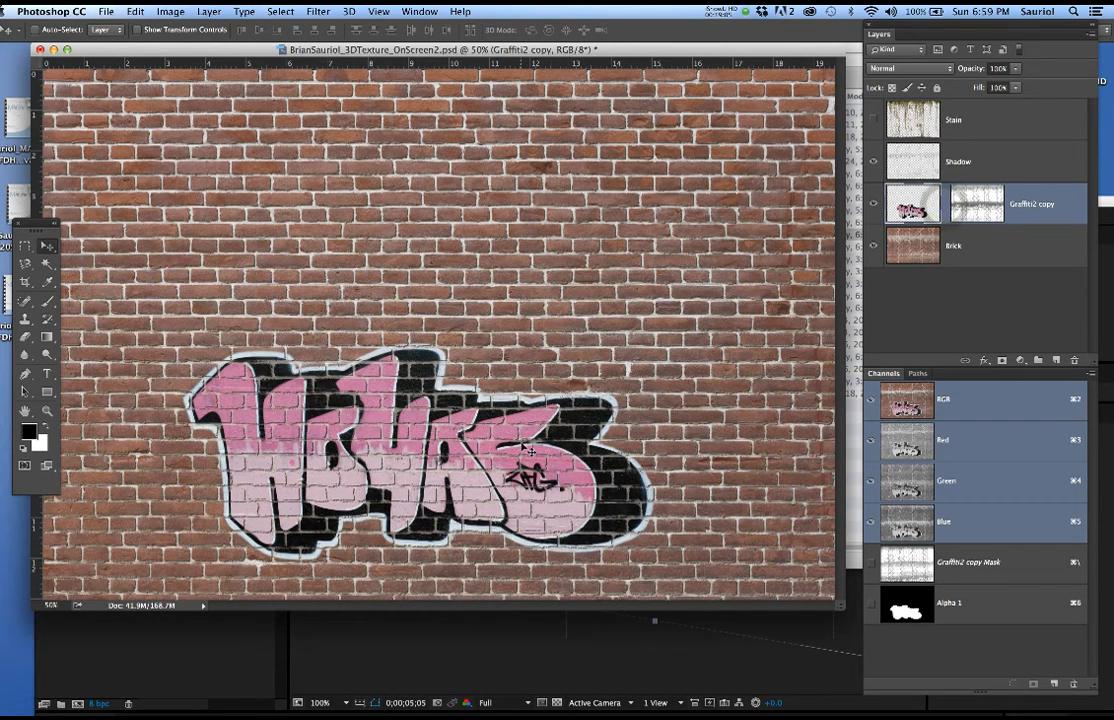
{"action": "left_click_drag", "start_coordinate": [487, 410], "coordinate": [503, 316]}
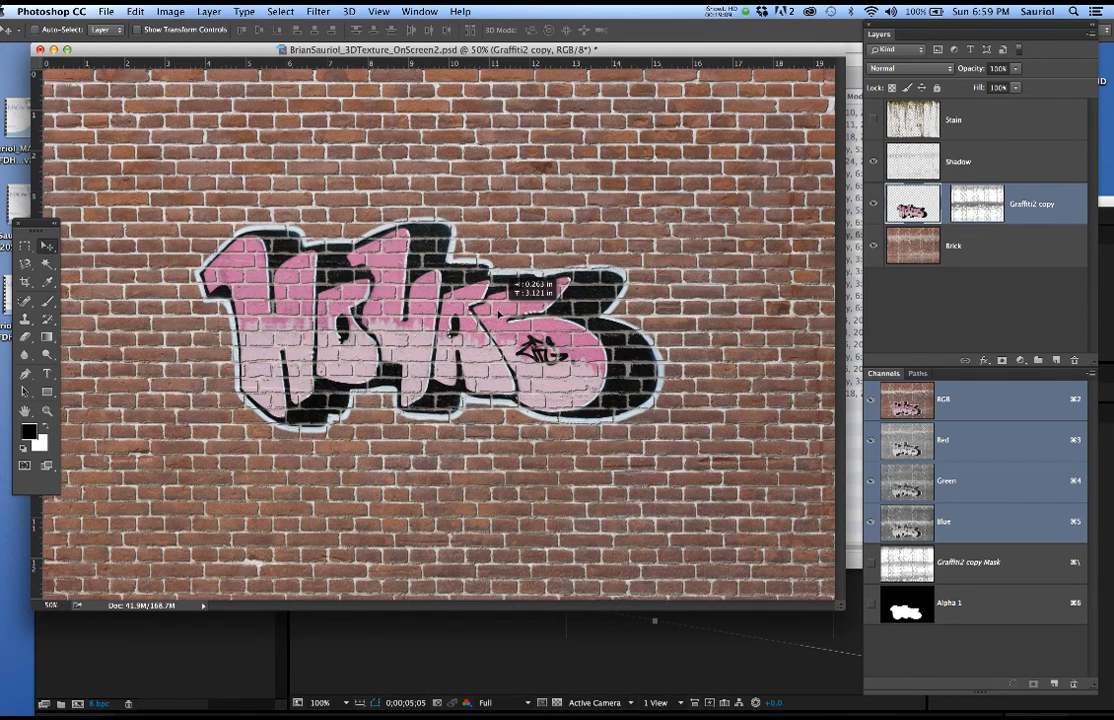
Scale the graffiti up to about 130.5% with Free Transform and center it on the brick wall
{"action": "key", "text": "super+t"}
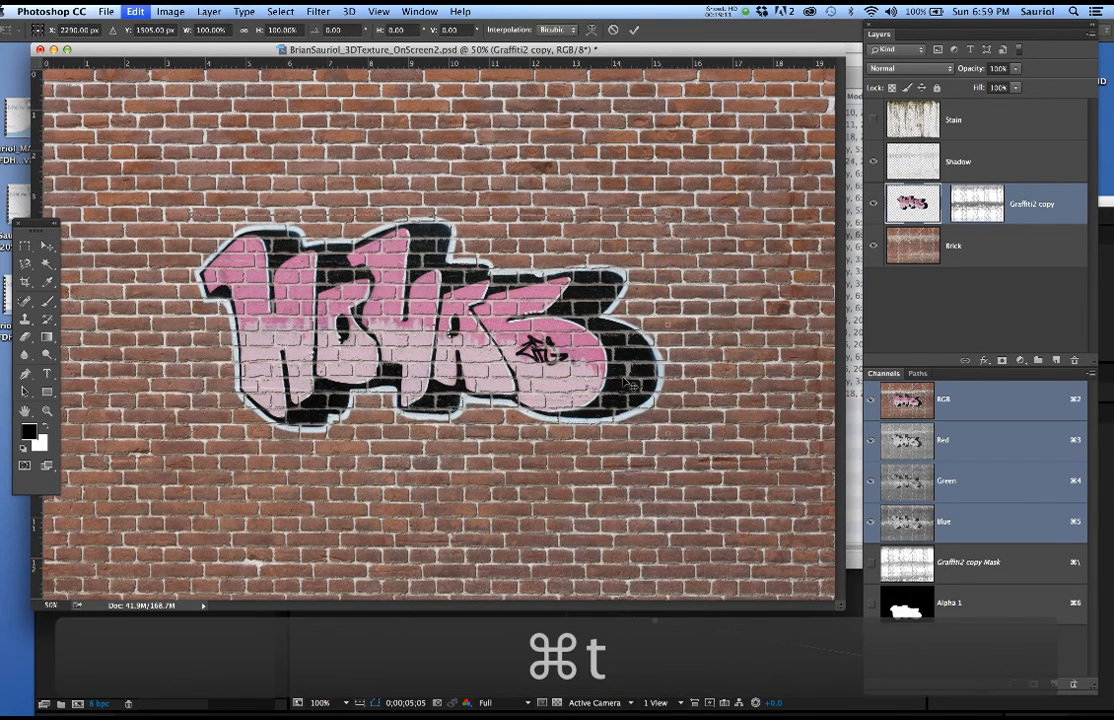
{"action": "left_click_drag", "start_coordinate": [668, 435], "coordinate": [753, 491]}
{"action": "left_click_drag", "start_coordinate": [500, 360], "coordinate": [444, 345]}
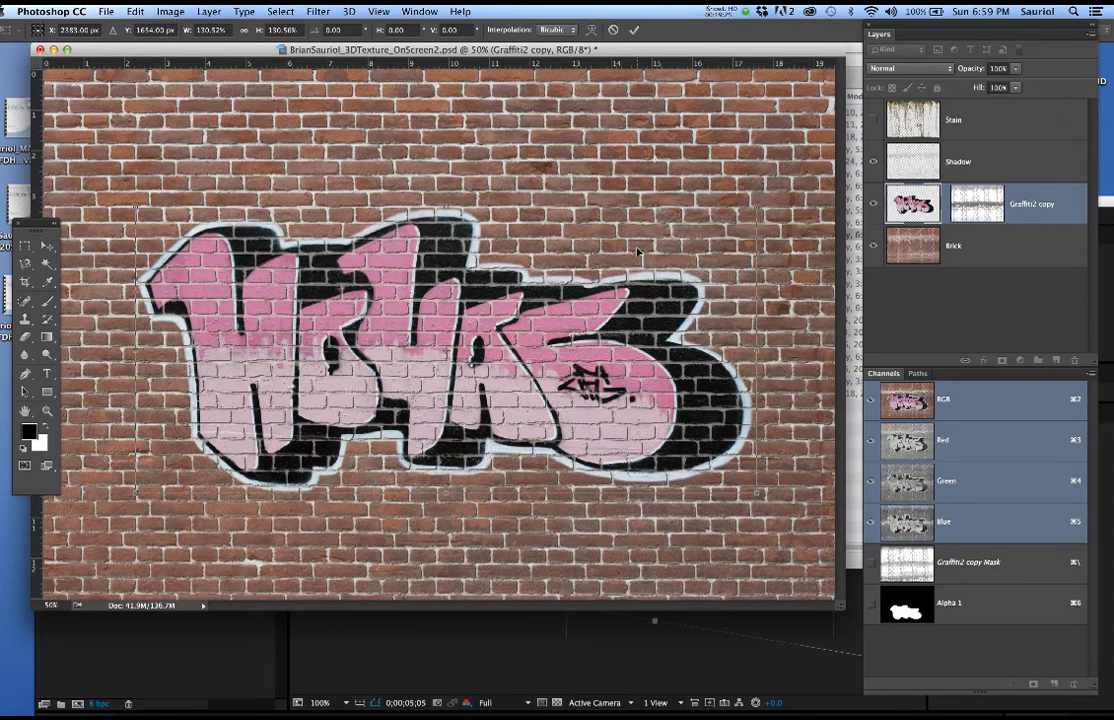
{"action": "key", "text": "Return"}
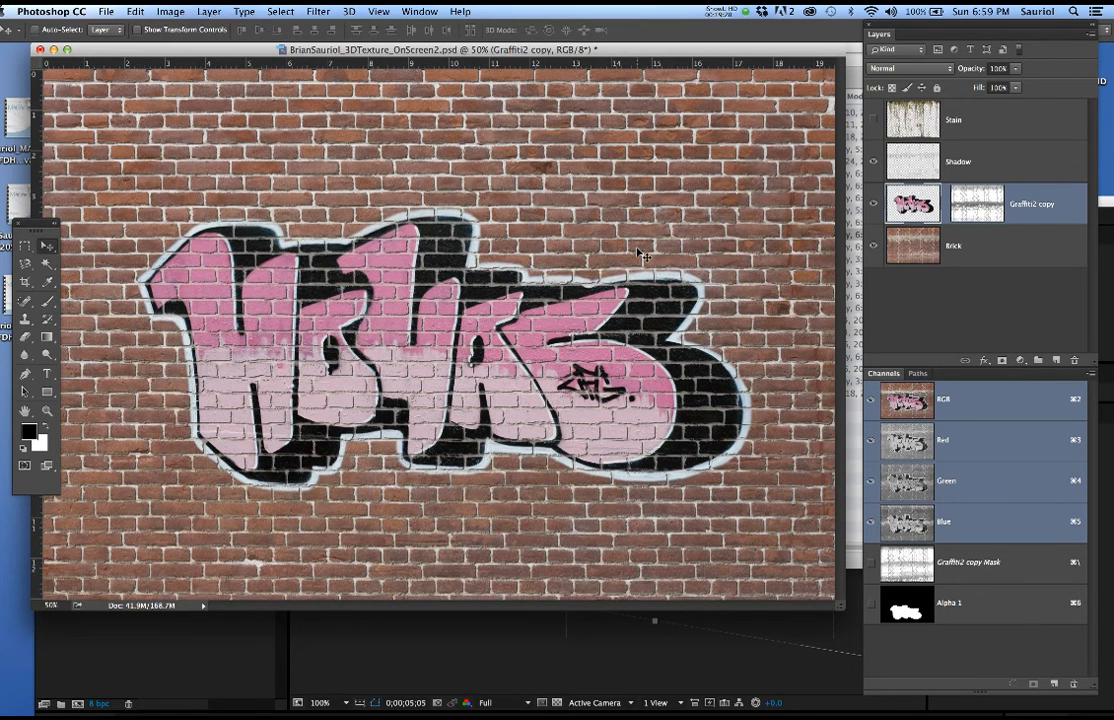
Save the wall document, then save it as 3DTexture_OnScreen3.psd over the existing file with Maximize Compatibility enabled
{"action": "key", "text": "super+s"}
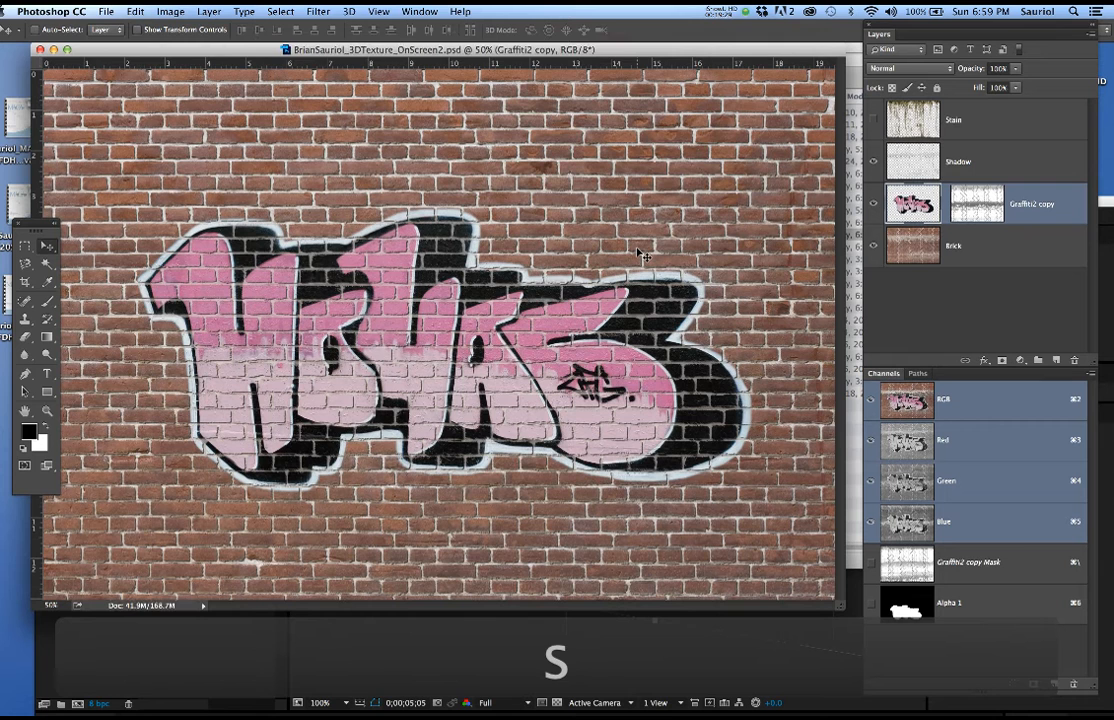
{"action": "key", "text": "super+shift+s"}
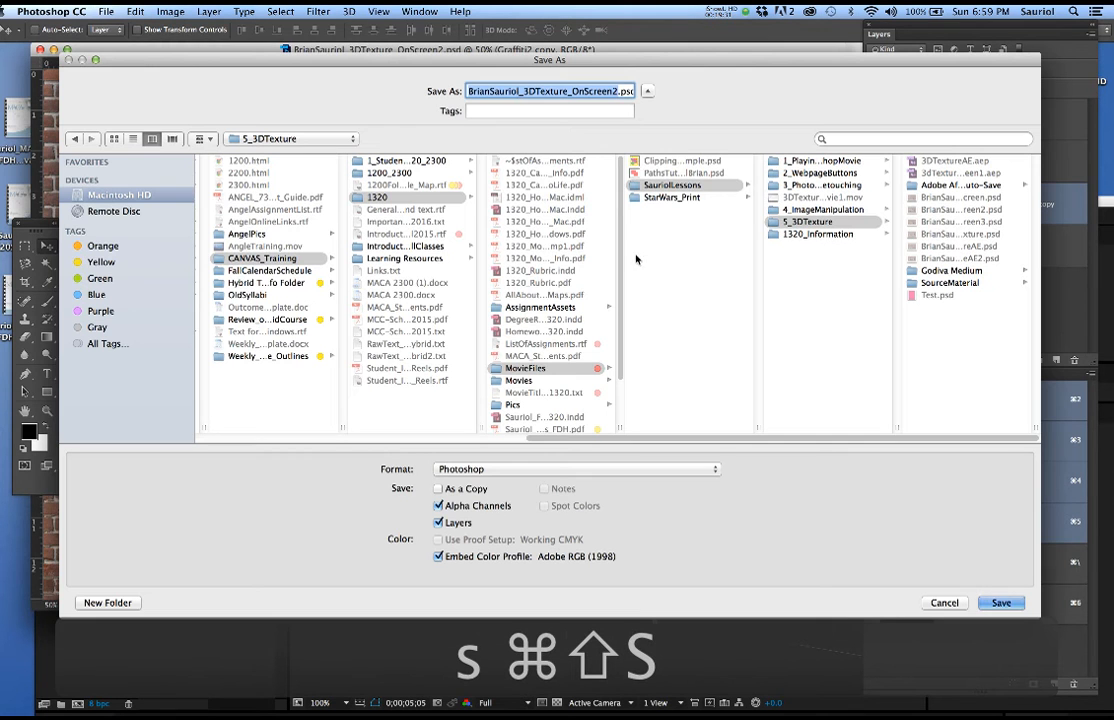
{"action": "left_click_drag", "start_coordinate": [620, 92], "coordinate": [613, 91]}
{"action": "key", "text": "BackSpace"}
{"action": "type", "text": "3"}
{"action": "key", "text": "Return"}
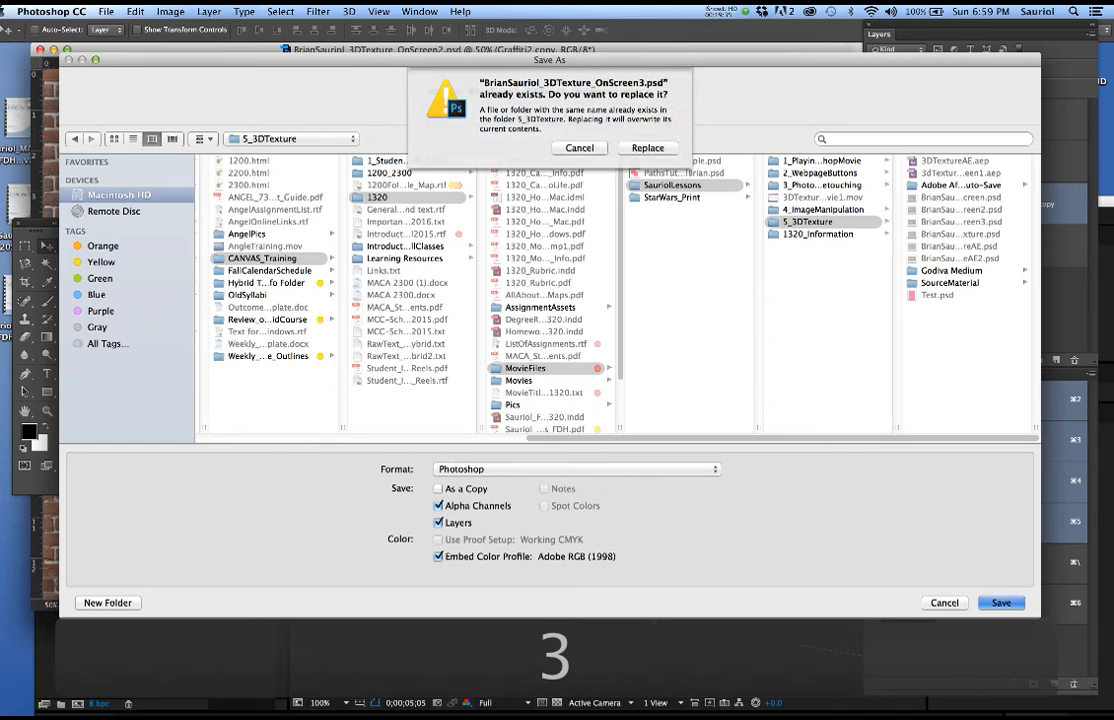
{"action": "left_click", "coordinate": [646, 150]}
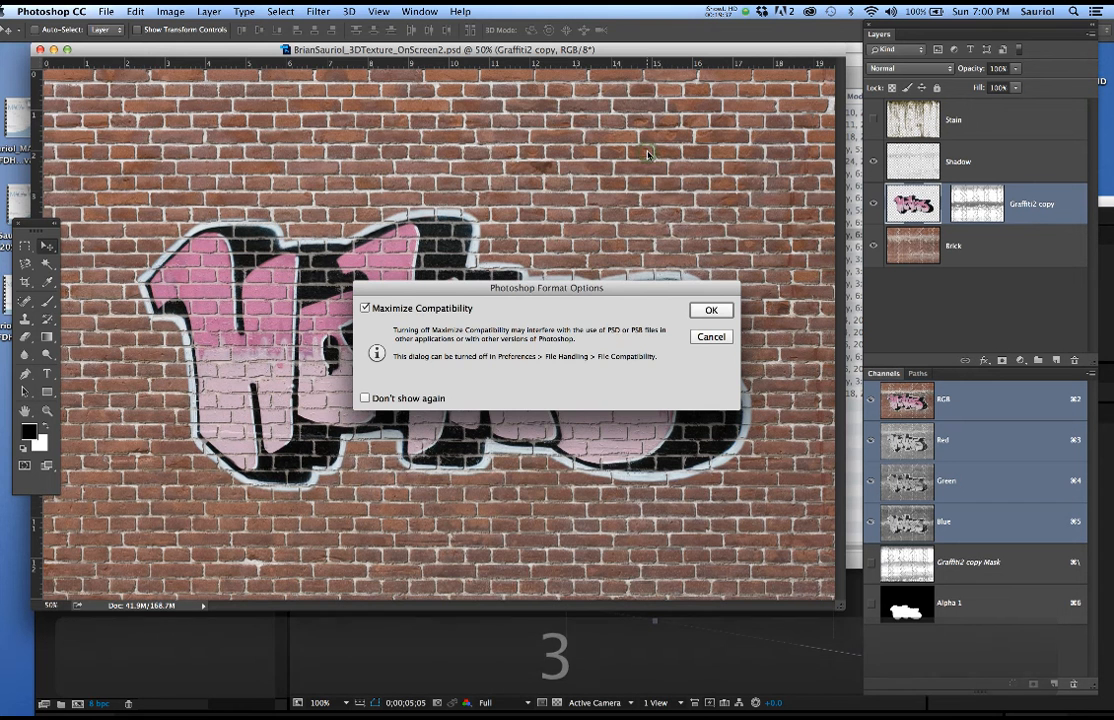
{"action": "left_click", "coordinate": [711, 311]}
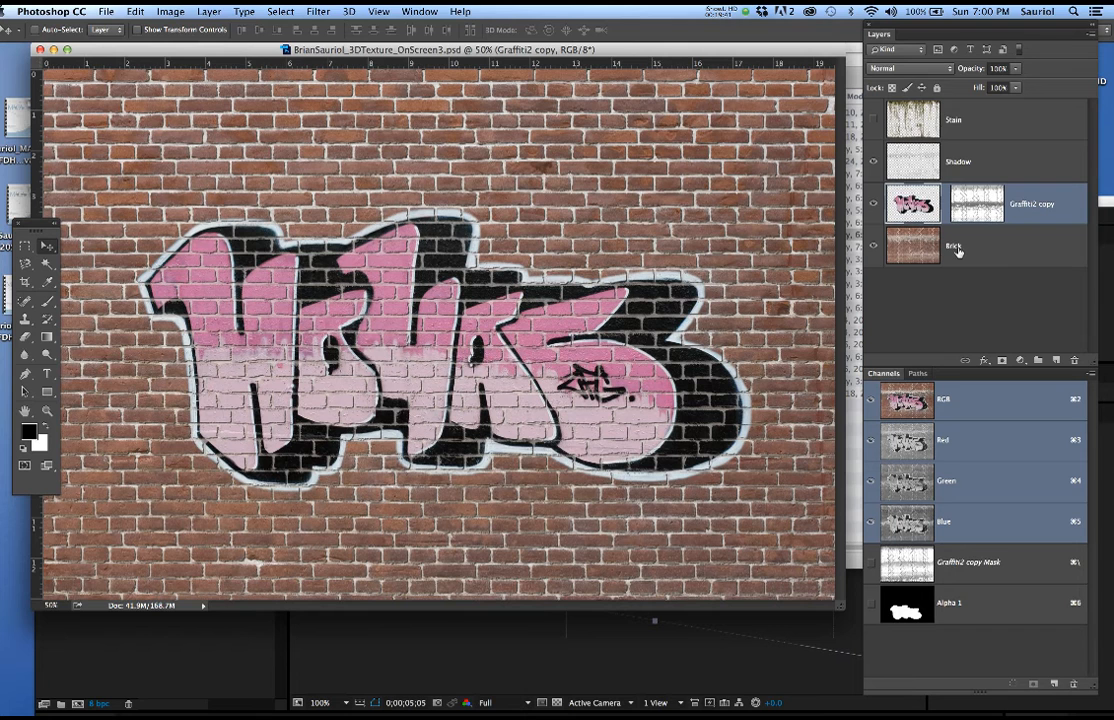
Flatten the wall image, discarding its hidden layers, and save the 3DTexture_OnScreen3.psd file
{"action": "left_click", "coordinate": [1012, 258]}
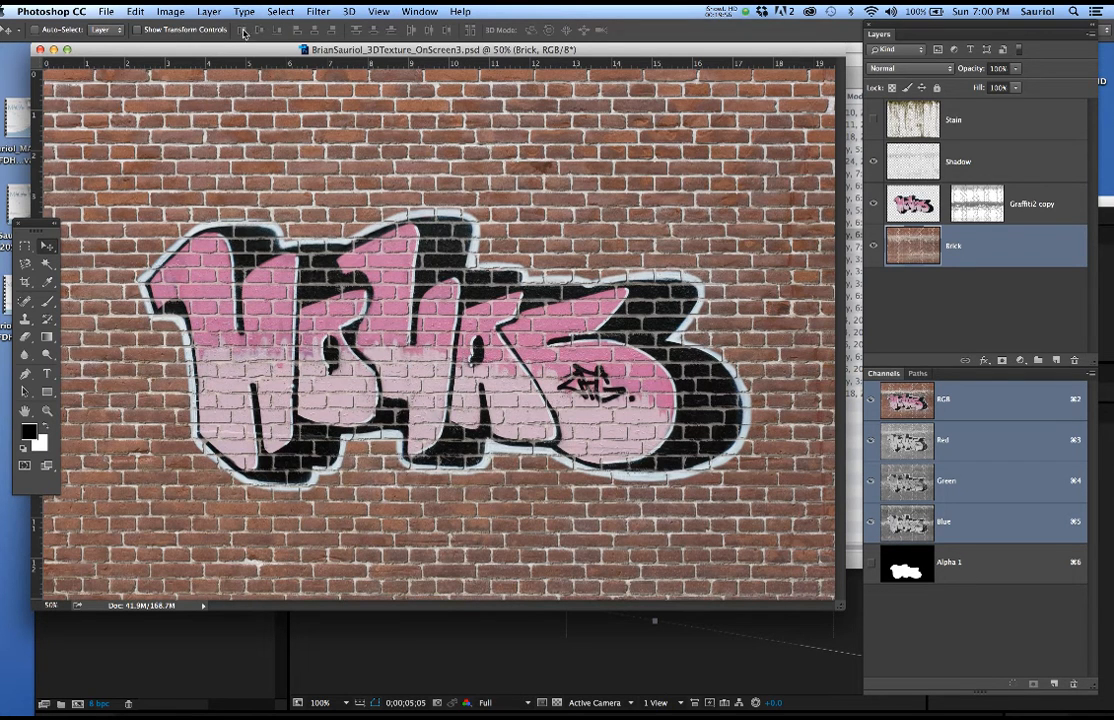
{"action": "left_click", "coordinate": [207, 11]}
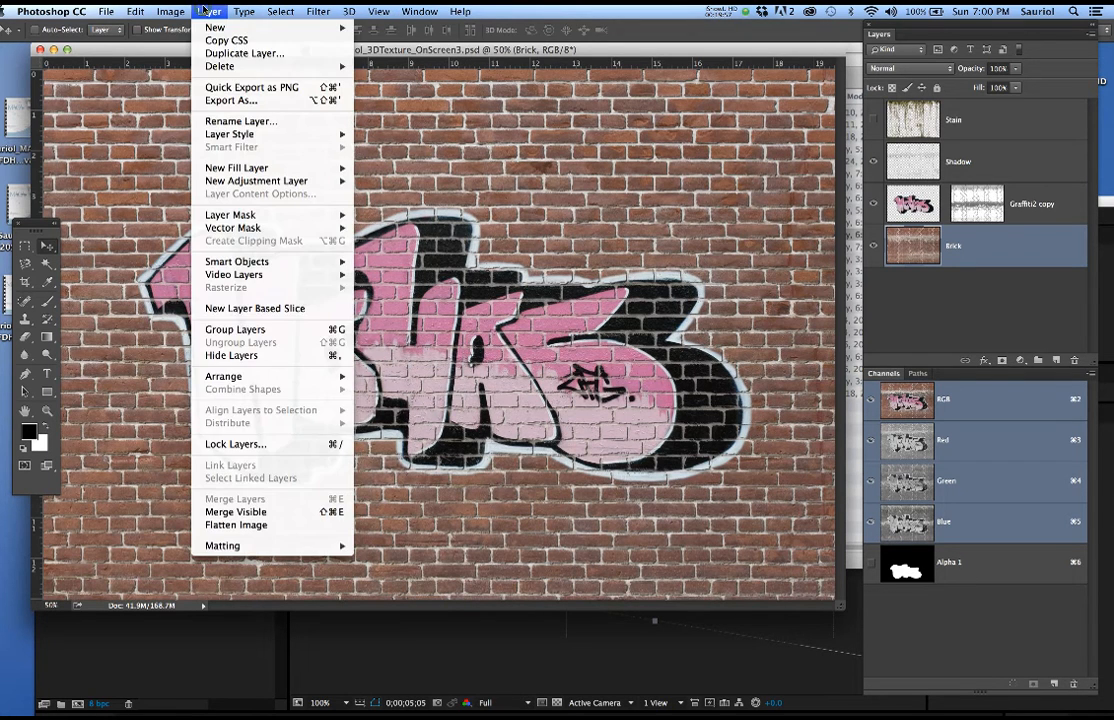
{"action": "left_click", "coordinate": [291, 524]}
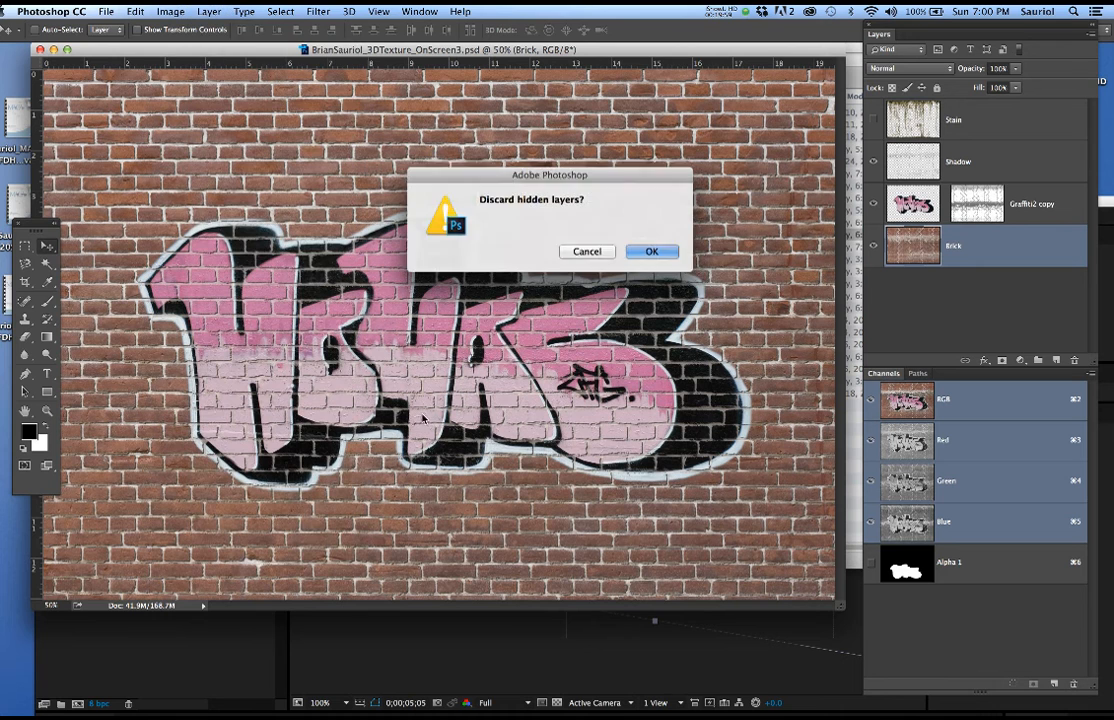
{"action": "left_click", "coordinate": [649, 251]}
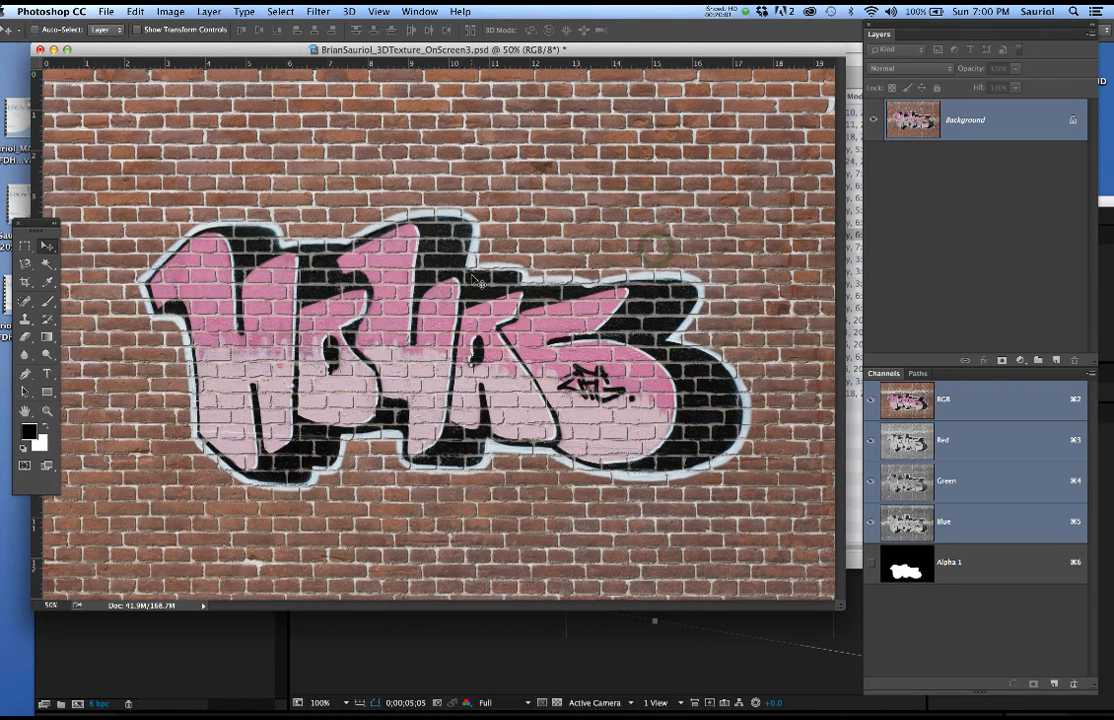
{"action": "key", "text": "super+s"}
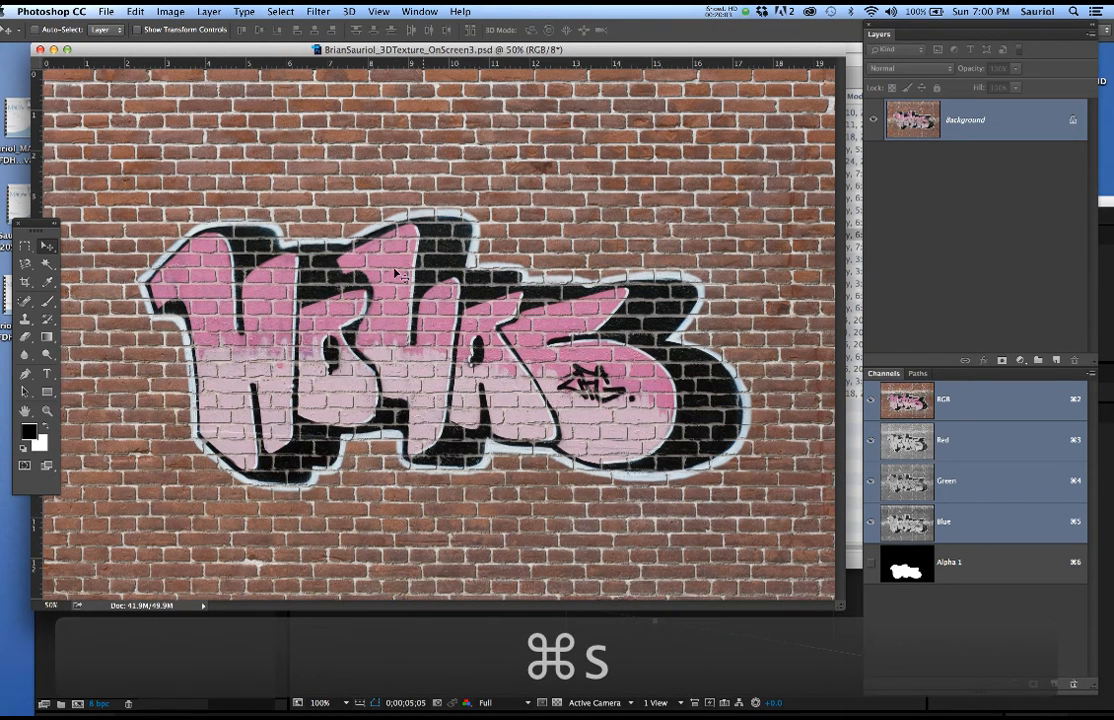
Switch to After Effects and reload the 3DTexture_OnScreen3.psd wall footage in the project
{"action": "left_click", "coordinate": [40, 49]}
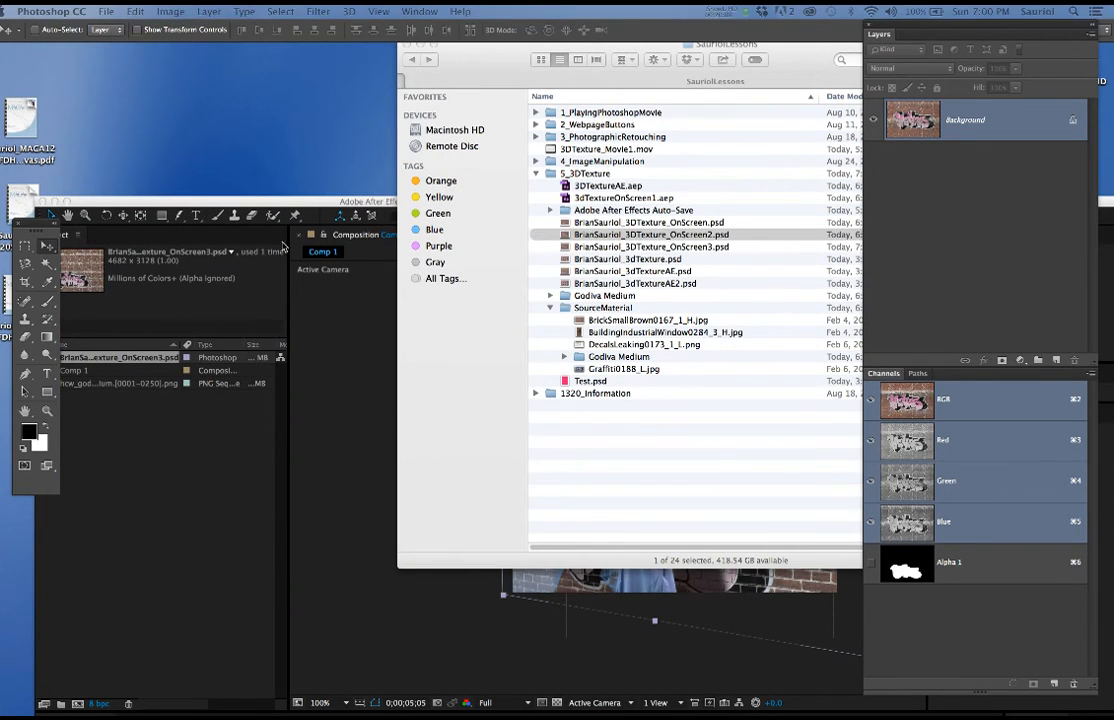
{"action": "left_click", "coordinate": [309, 209]}
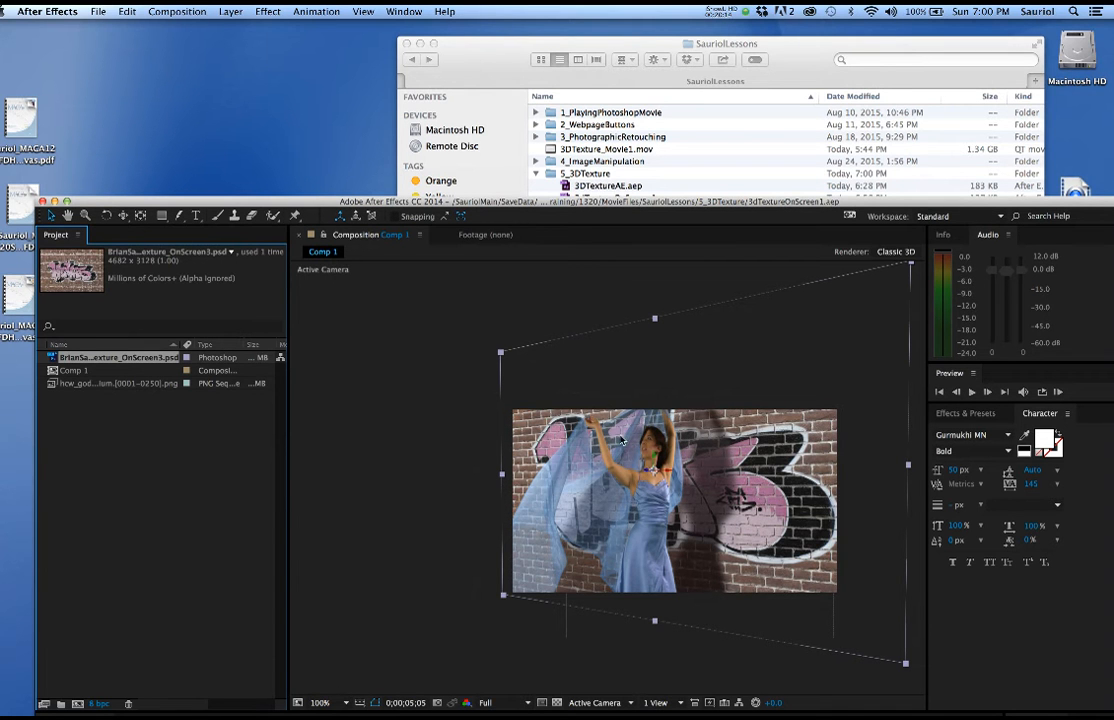
{"action": "left_click_drag", "start_coordinate": [522, 202], "coordinate": [479, 40]}
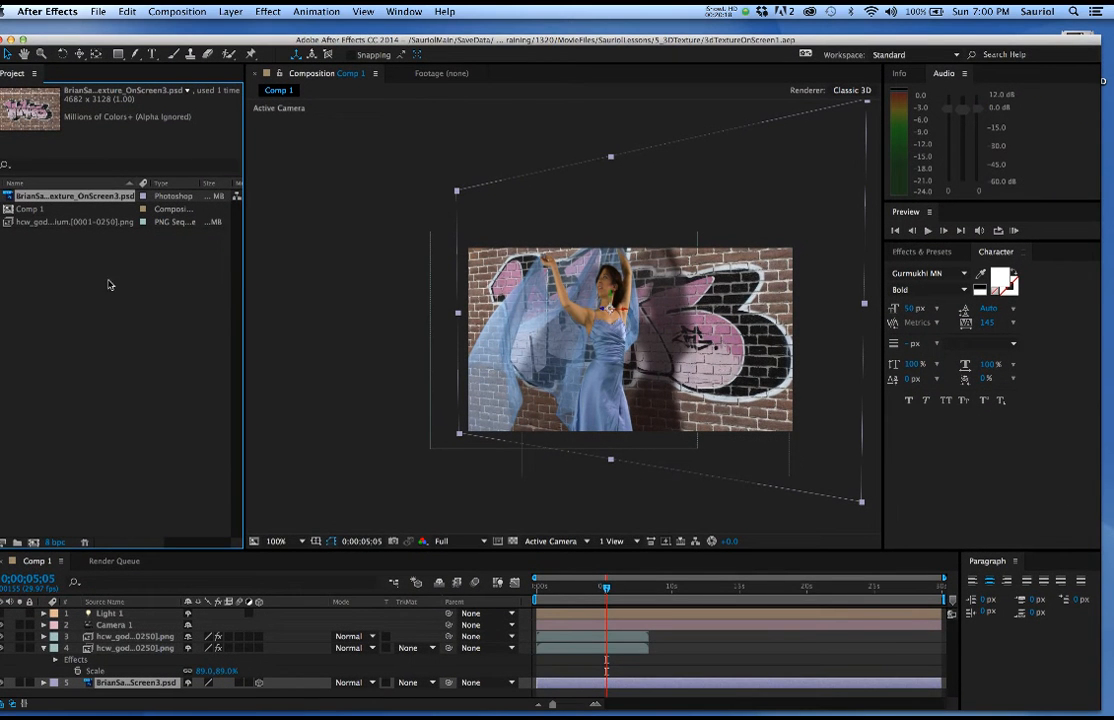
{"action": "right_click", "coordinate": [70, 198]}
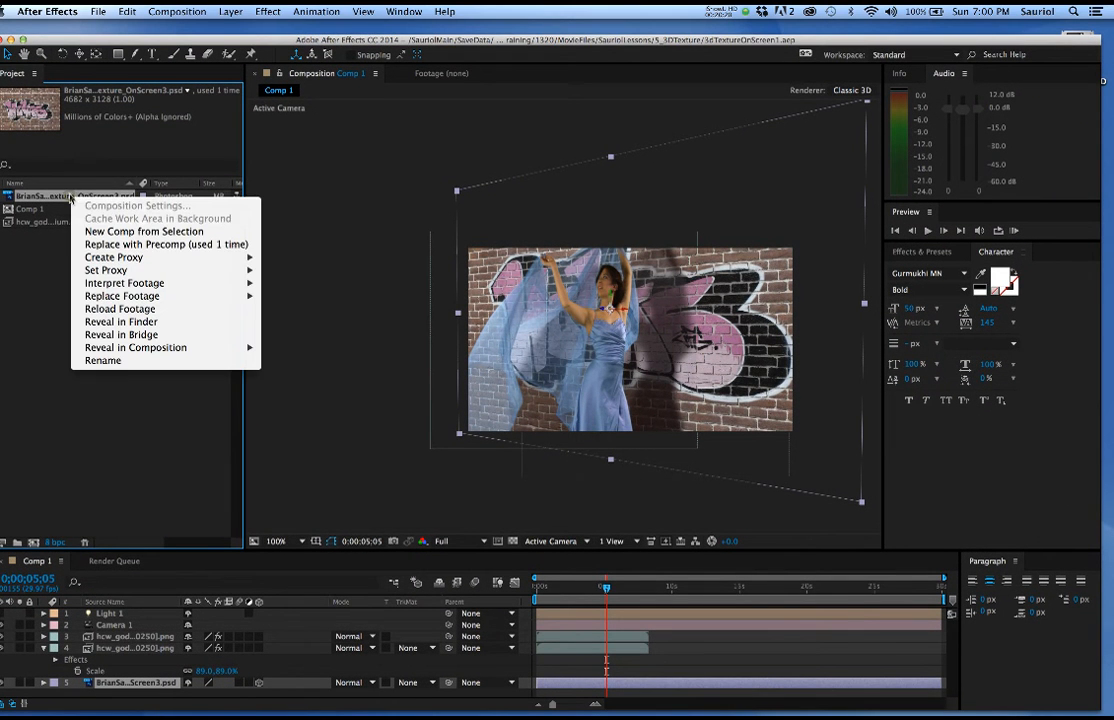
{"action": "left_click", "coordinate": [106, 310]}
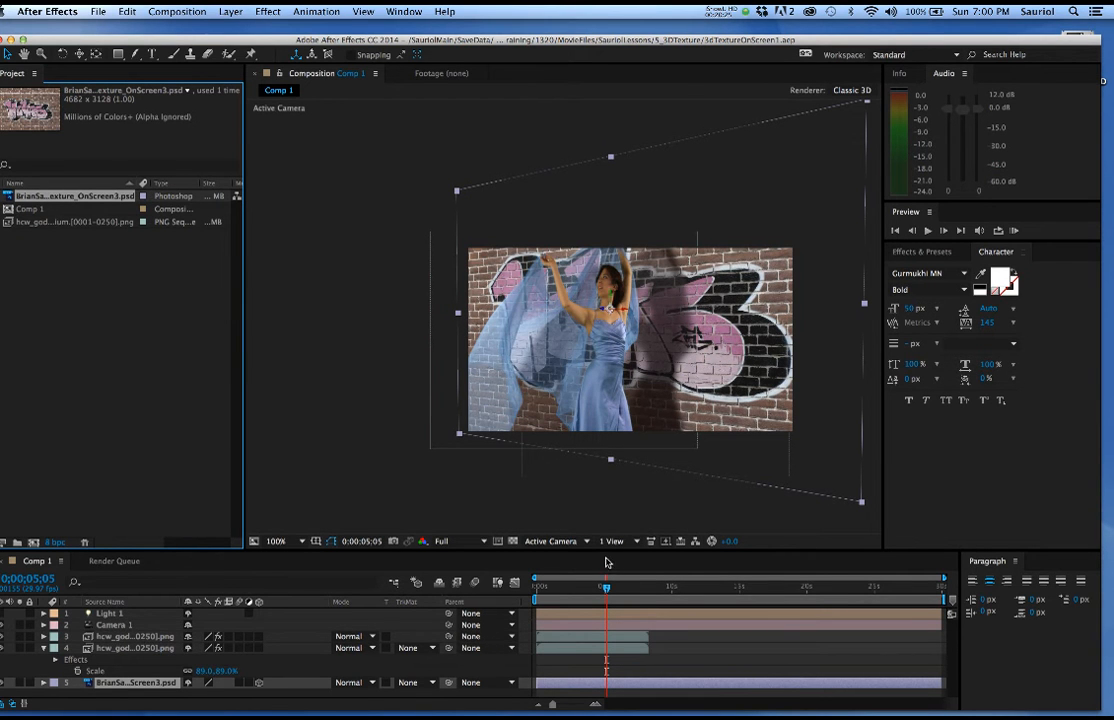
Widen the composition viewer, enlarge Comp 1 to 200% and preview the frame at 0;00;04;27
{"action": "scroll", "coordinate": [536, 370], "scroll_direction": "up", "scroll_amount": 2}
{"action": "key", "text": "h"}
{"action": "left_click_drag", "start_coordinate": [532, 362], "coordinate": [487, 356]}
{"action": "key", "text": "v"}
{"action": "left_click_drag", "start_coordinate": [882, 448], "coordinate": [971, 448]}
{"action": "key", "text": "h"}
{"action": "left_click_drag", "start_coordinate": [612, 325], "coordinate": [647, 361]}
{"action": "key", "text": "v"}
{"action": "mouse_move", "coordinate": [606, 587]}
{"action": "left_mouse_down"}
{"action": "mouse_move", "coordinate": [580, 588]}
{"action": "mouse_move", "coordinate": [619, 600]}
{"action": "mouse_move", "coordinate": [604, 603]}
{"action": "left_mouse_up"}
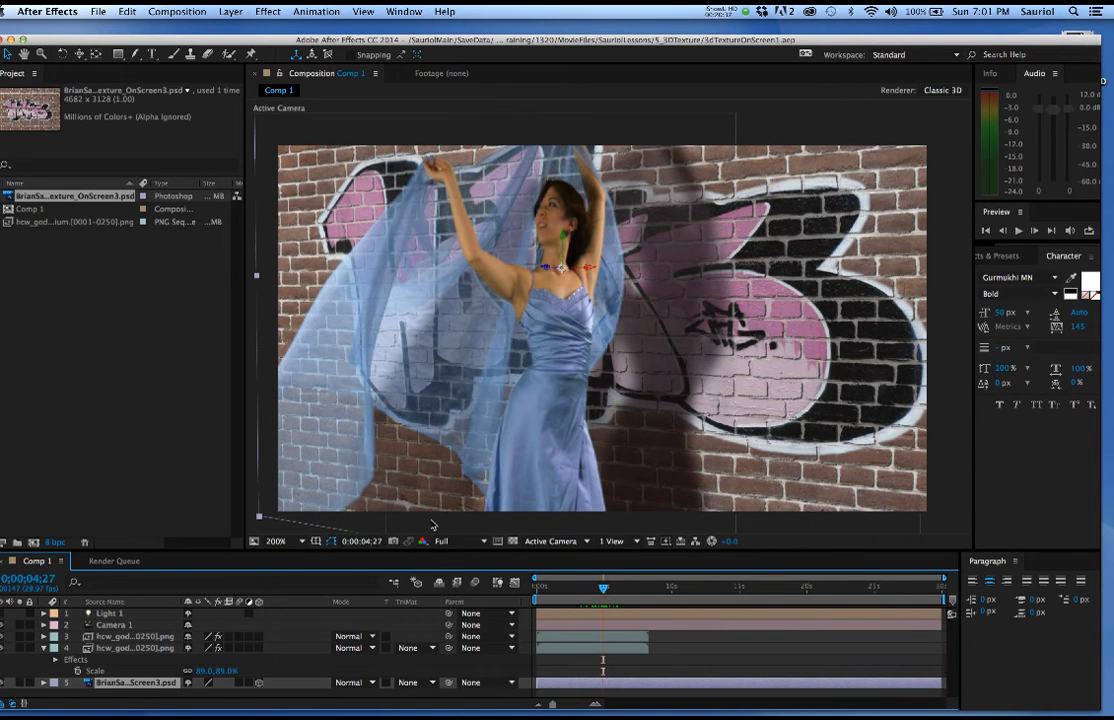
Turn on Light 1 in Comp 1 and preview its effect at 0;00;03;20
{"action": "left_click", "coordinate": [3, 614]}
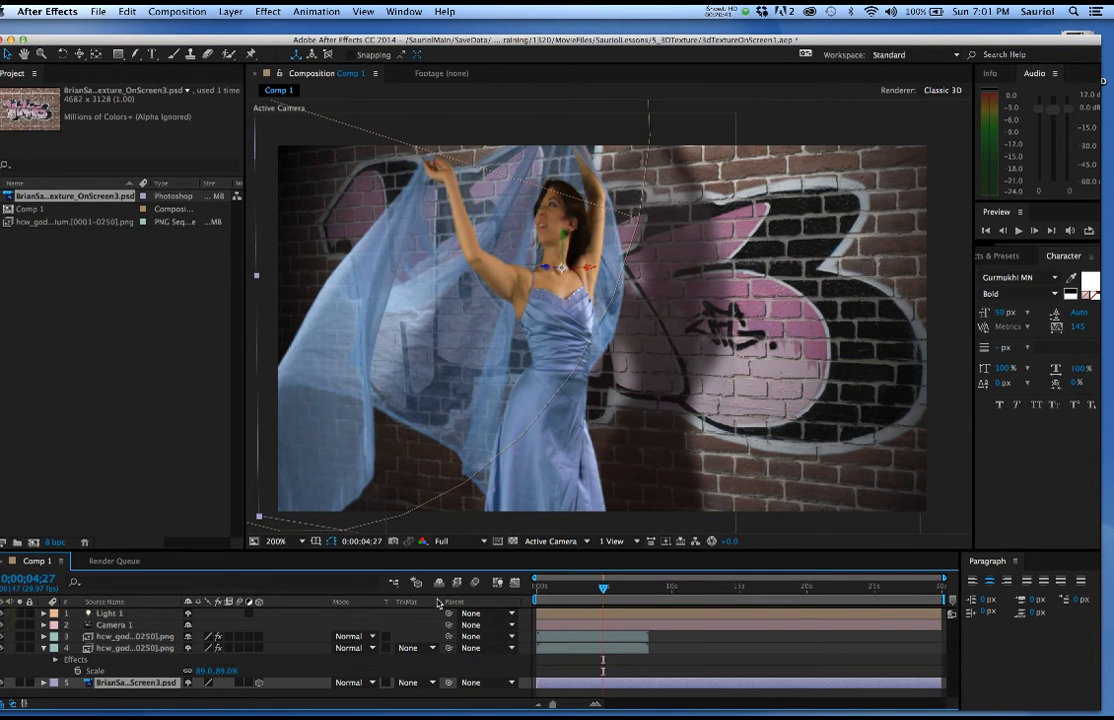
{"action": "mouse_move", "coordinate": [606, 593]}
{"action": "left_mouse_down"}
{"action": "mouse_move", "coordinate": [558, 596]}
{"action": "mouse_move", "coordinate": [586, 595]}
{"action": "left_mouse_up"}
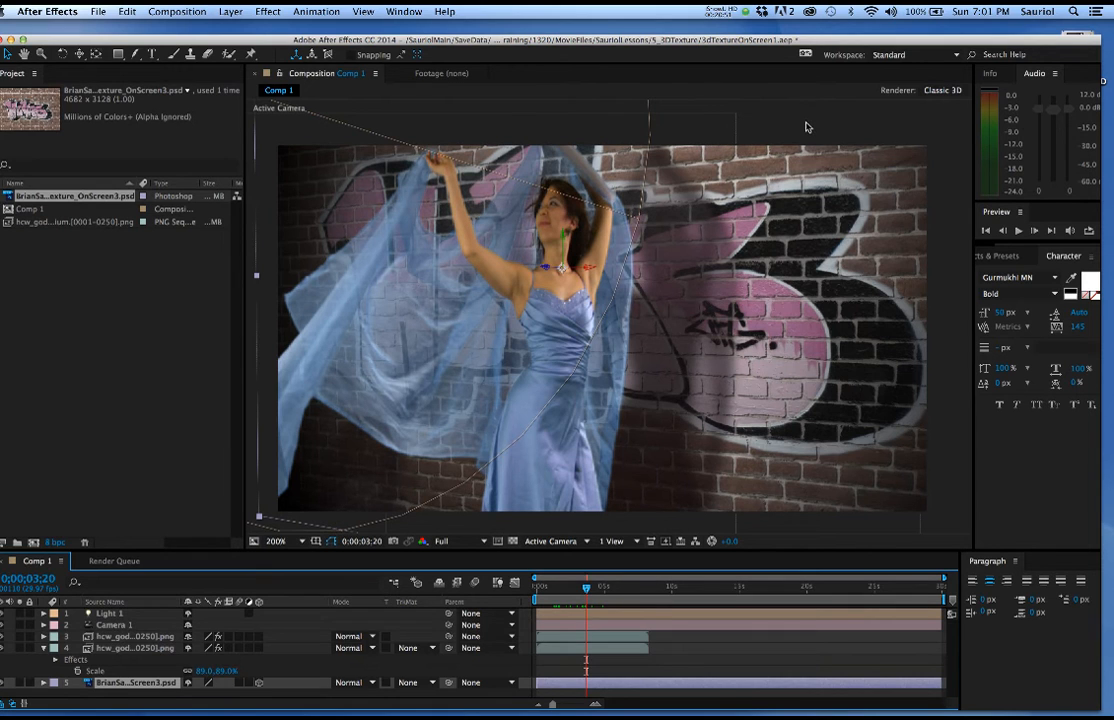
{"action": "key", "text": "super+semicolon"}
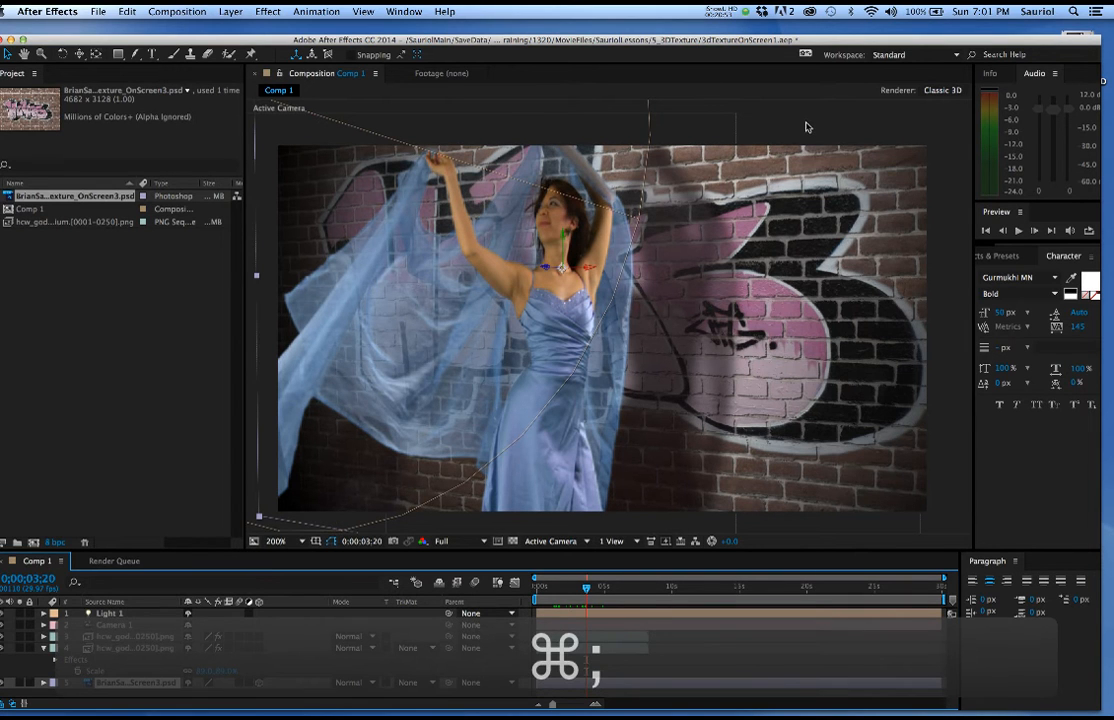
{"action": "left_click", "coordinate": [795, 127]}
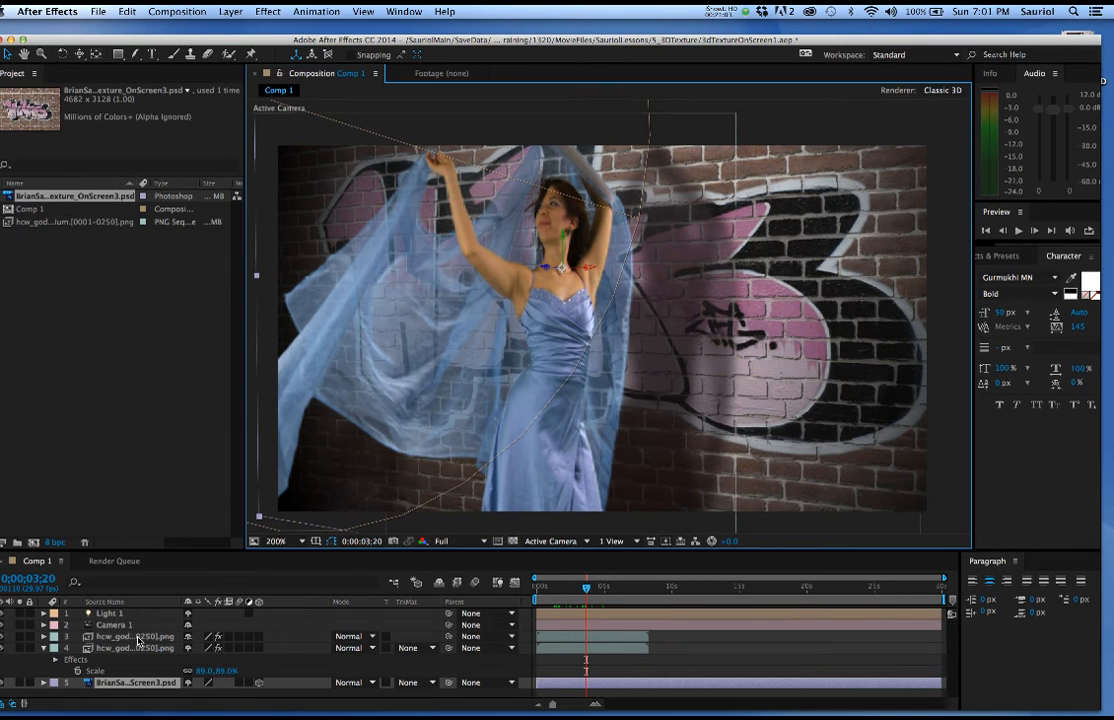
Move the upper dancer layer slightly left and down against the graffiti wall, and deselect it
{"action": "left_click", "coordinate": [525, 410]}
{"action": "mouse_move", "coordinate": [525, 410]}
{"action": "left_mouse_down"}
{"action": "mouse_move", "coordinate": [582, 390]}
{"action": "mouse_move", "coordinate": [588, 398]}
{"action": "mouse_move", "coordinate": [455, 425]}
{"action": "mouse_move", "coordinate": [482, 433]}
{"action": "mouse_move", "coordinate": [520, 420]}
{"action": "mouse_move", "coordinate": [530, 413]}
{"action": "mouse_move", "coordinate": [507, 399]}
{"action": "mouse_move", "coordinate": [527, 399]}
{"action": "left_mouse_up"}
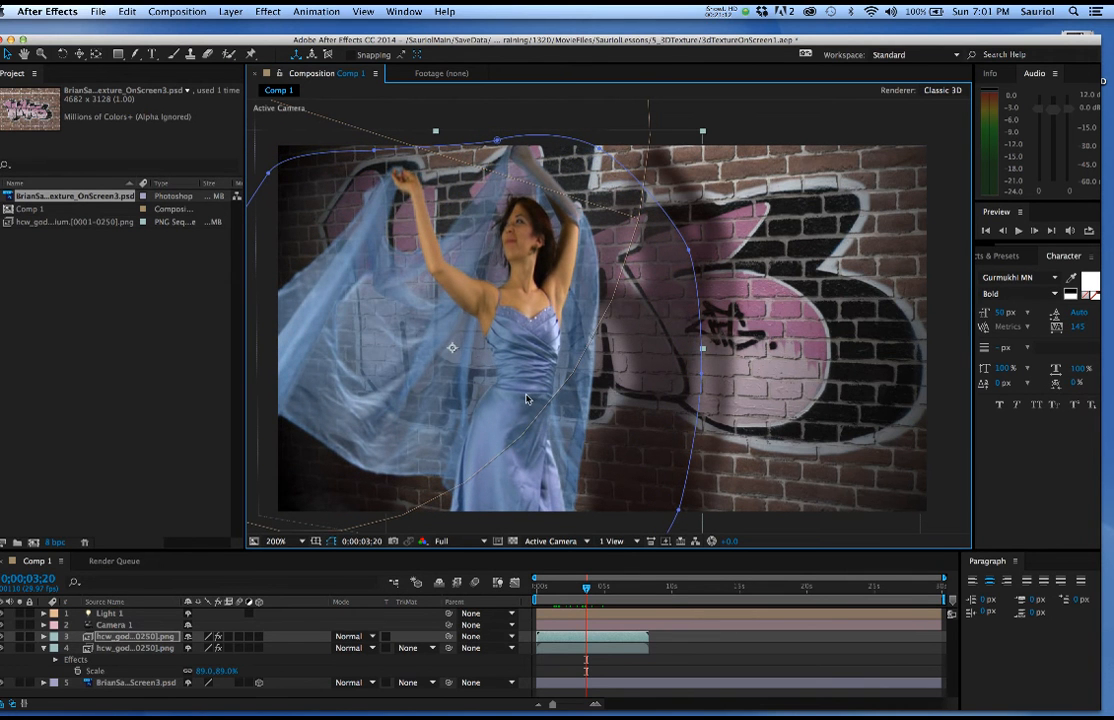
{"action": "left_click", "coordinate": [948, 487]}
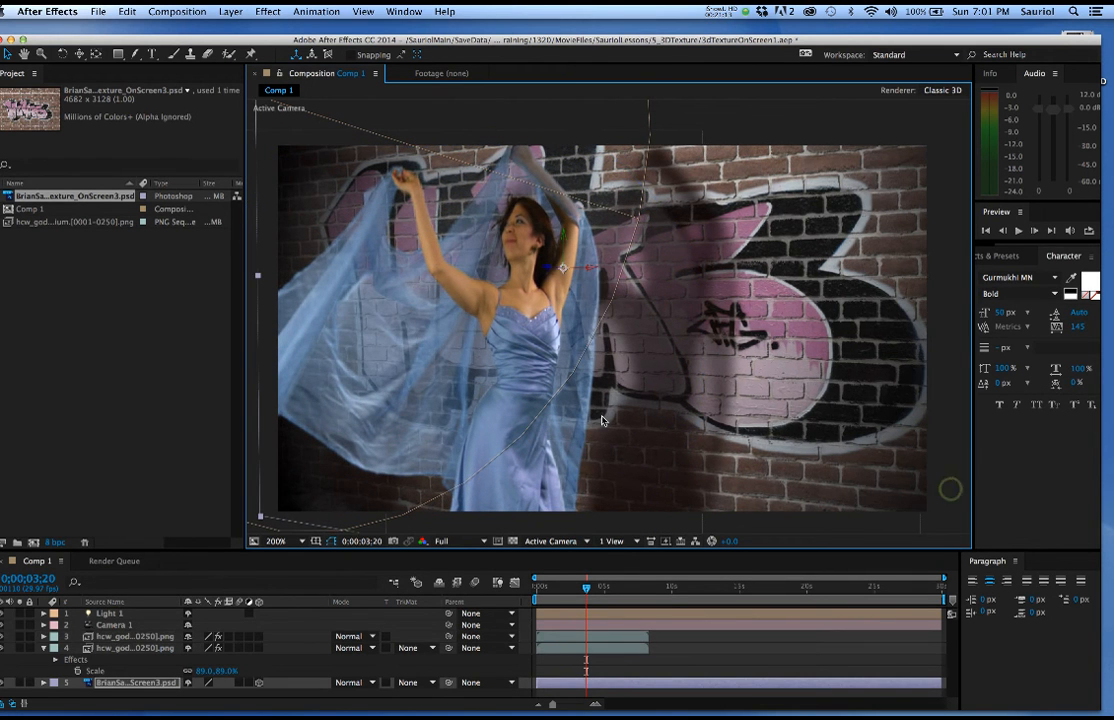
Minimize After Effects and open 3DTexture_OnScreen.psd from the 5_3DTexture folder in Finder with Photoshop
{"action": "double_click", "coordinate": [169, 36]}
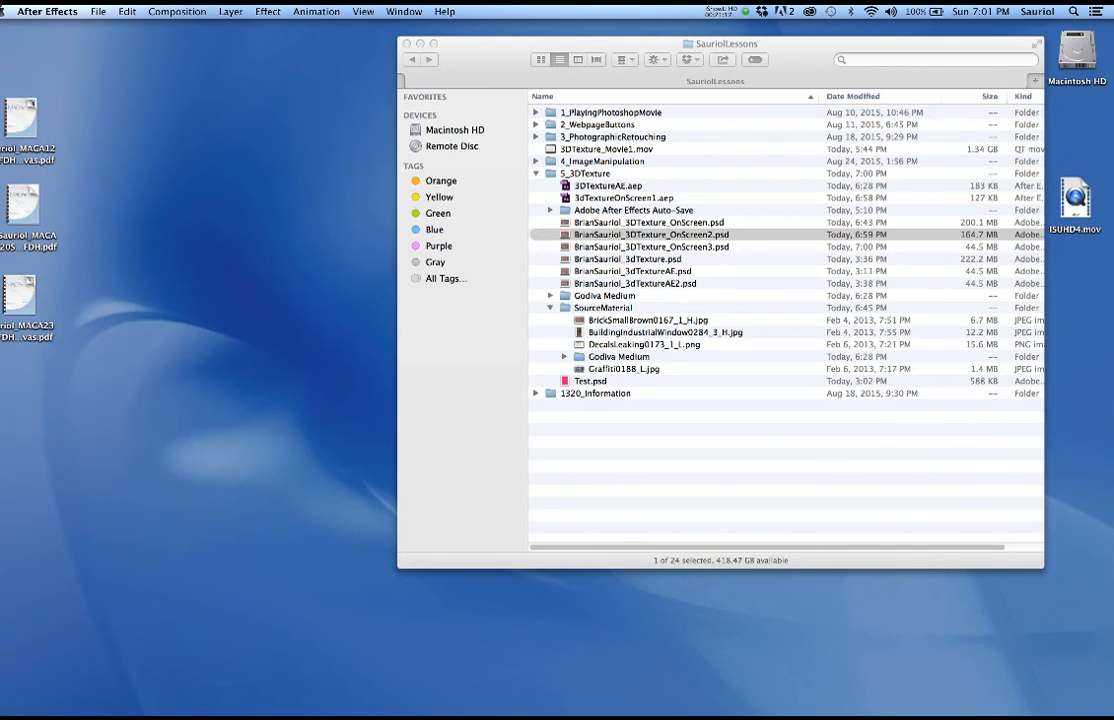
{"action": "left_click", "coordinate": [714, 432]}
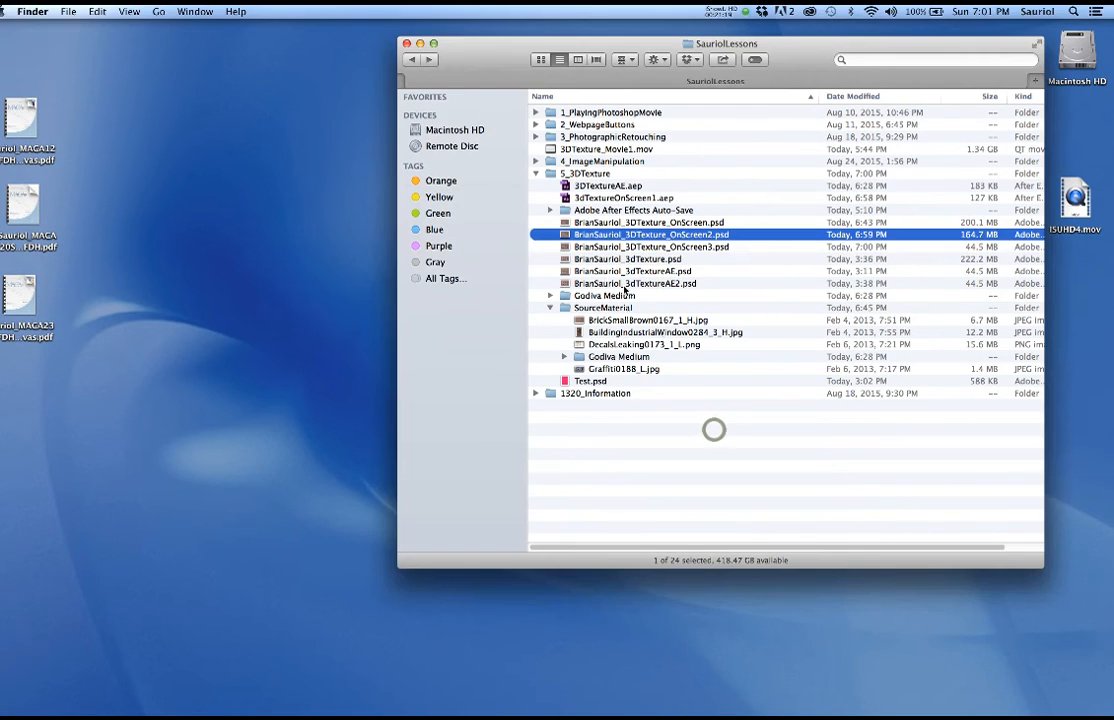
{"action": "left_click_drag", "start_coordinate": [504, 54], "coordinate": [447, 61]}
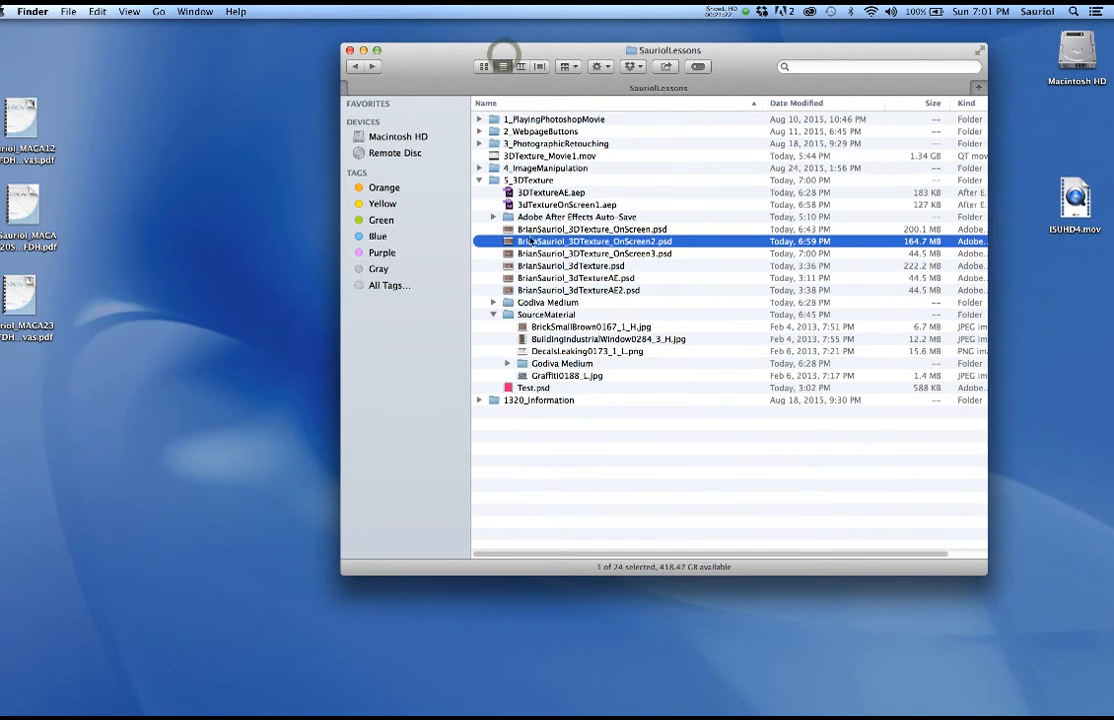
{"action": "double_click", "coordinate": [506, 229]}
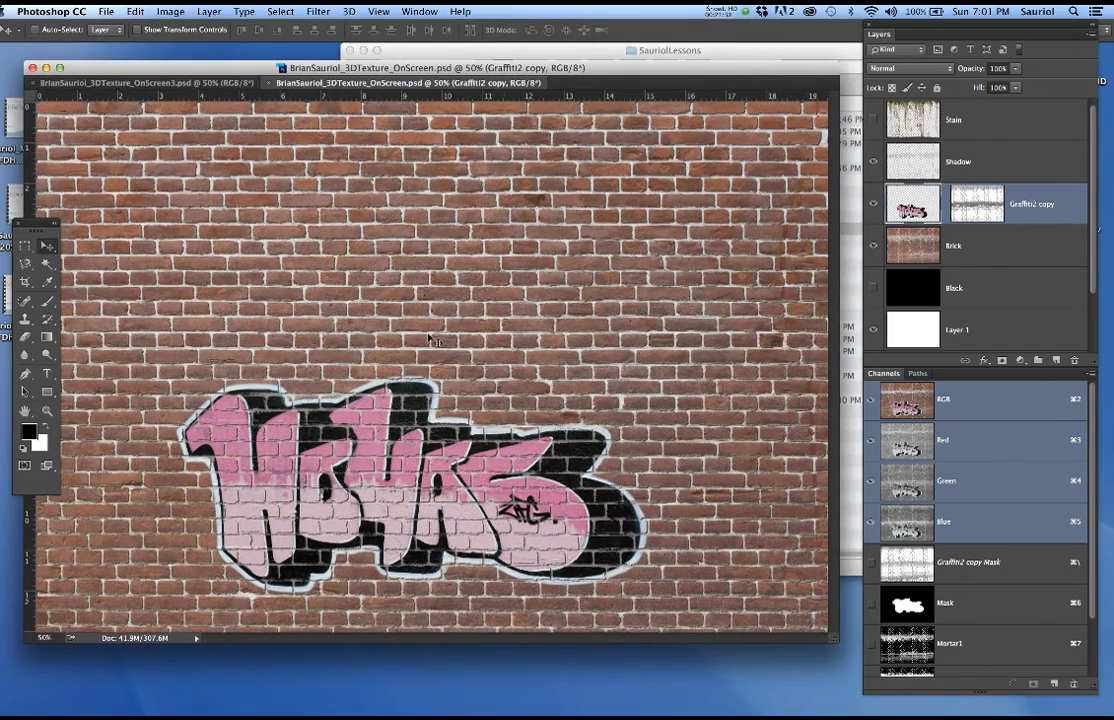
Extend the list of layers and toggle the Shadow and Brick layers off and on to examine their contribution
{"action": "left_click", "coordinate": [873, 163]}
{"action": "left_click", "coordinate": [873, 163]}
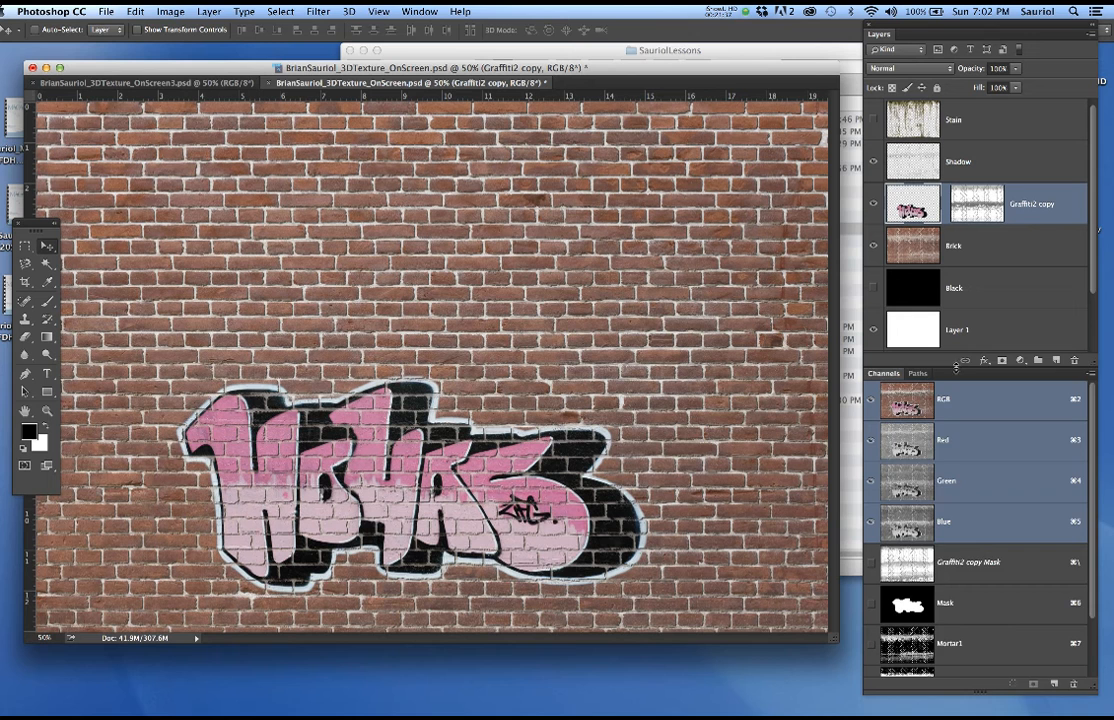
{"action": "left_click_drag", "start_coordinate": [955, 368], "coordinate": [955, 542]}
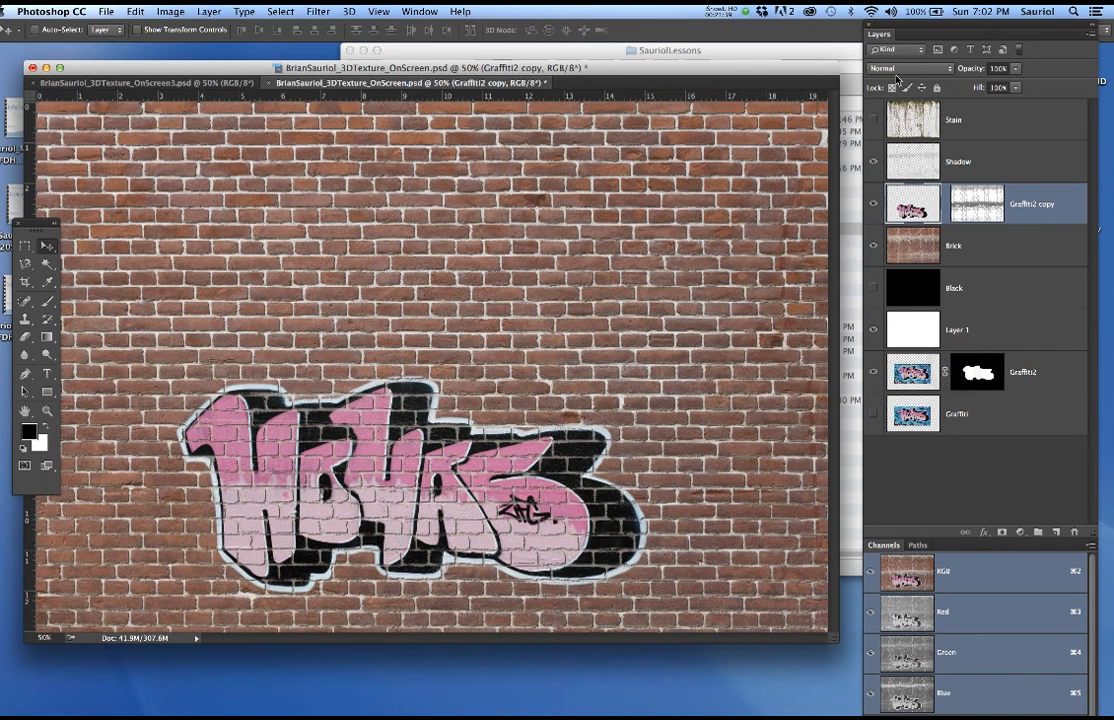
{"action": "left_click", "coordinate": [874, 246]}
{"action": "left_click", "coordinate": [874, 246]}
Move the Graffiti2 layer above Graffiti2 copy, hide Graffiti2 copy, and toggle Graffiti2 to compare the wall
{"action": "left_click_drag", "start_coordinate": [1040, 382], "coordinate": [1000, 186]}
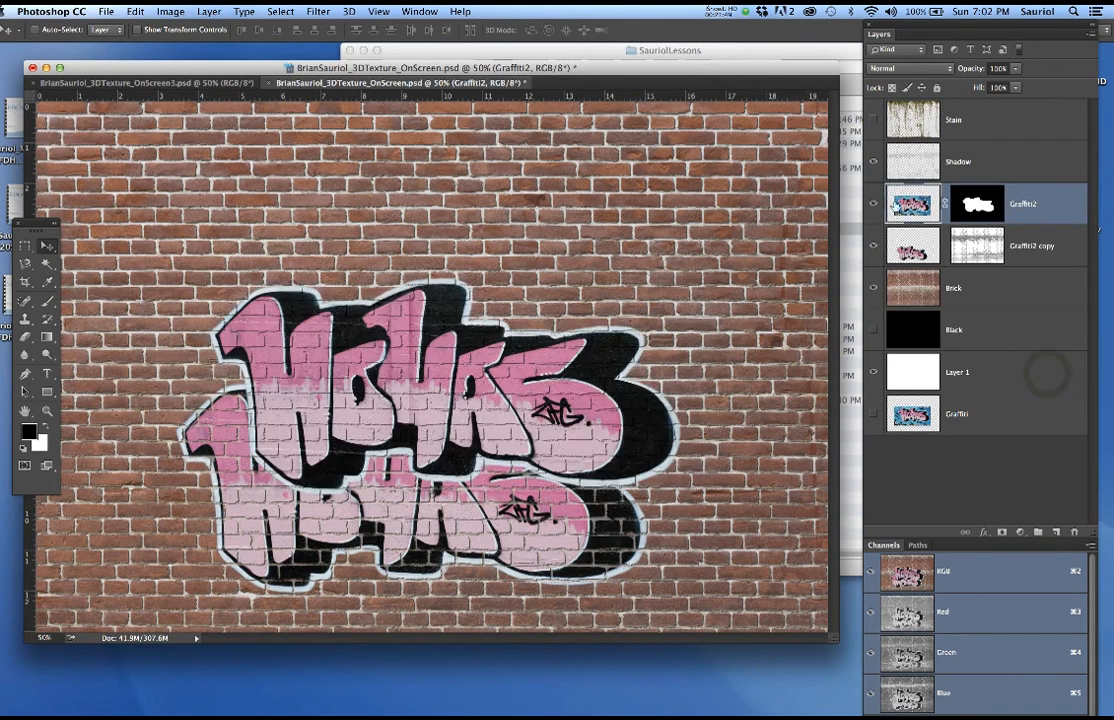
{"action": "left_click", "coordinate": [874, 246]}
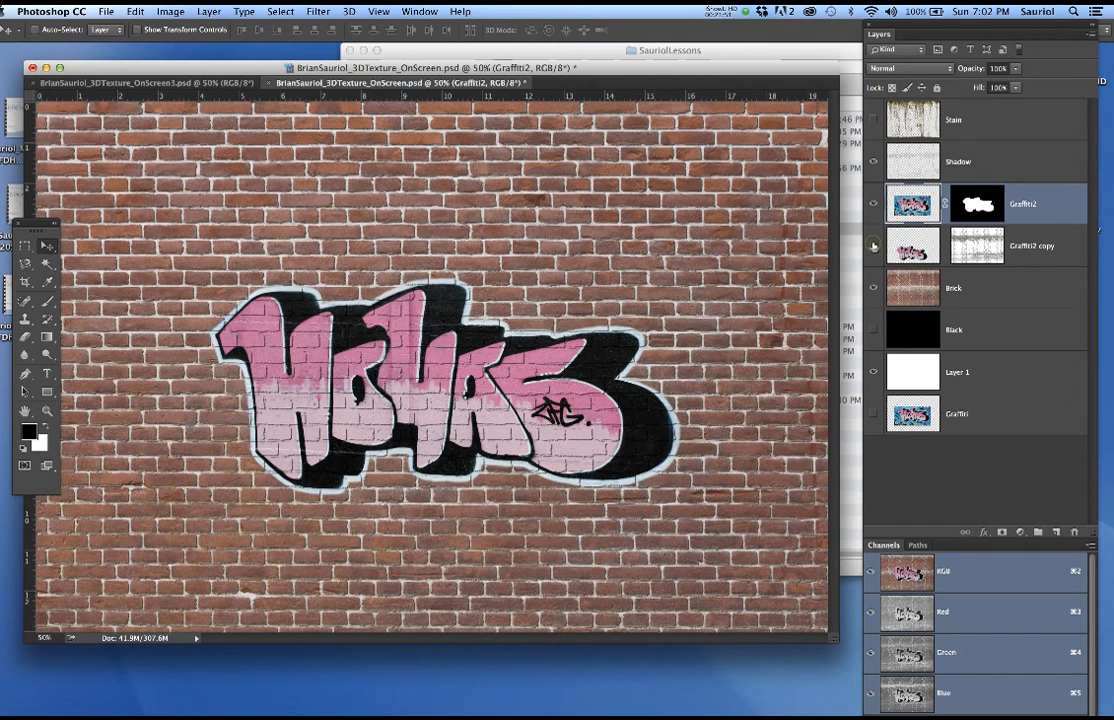
{"action": "left_click", "coordinate": [875, 206]}
{"action": "left_click", "coordinate": [875, 206]}
Show the Stain layer over the wall and swap the visible graffiti from Graffiti2 to Graffiti2 copy
{"action": "left_click", "coordinate": [874, 119]}
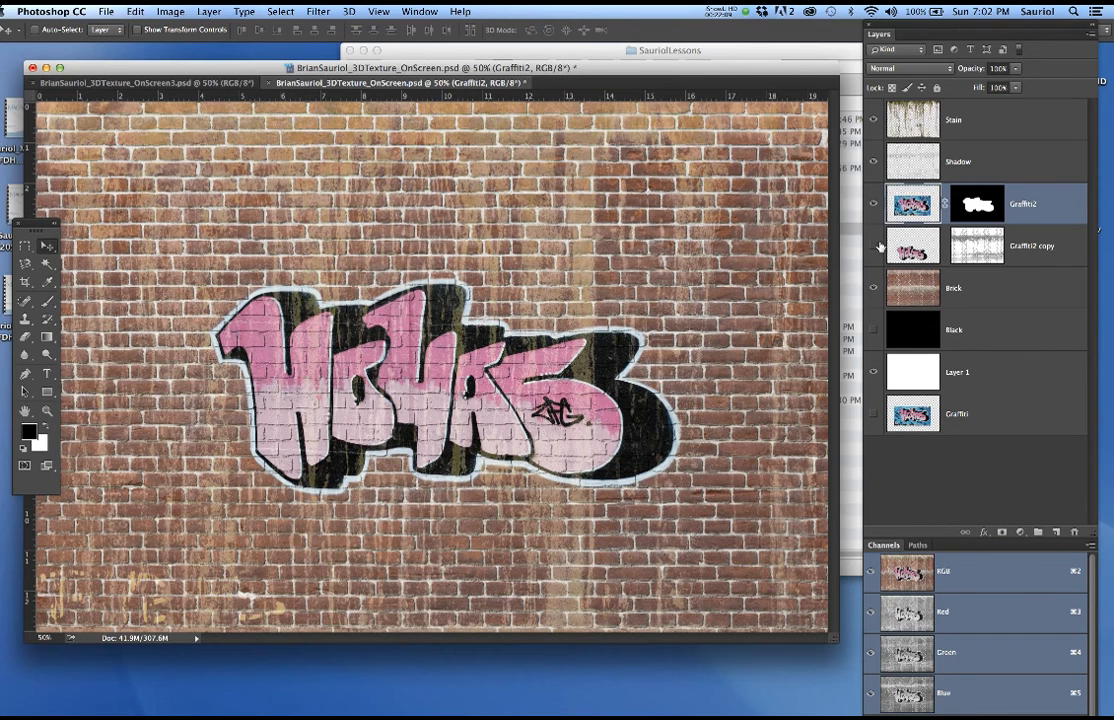
{"action": "left_click", "coordinate": [874, 205]}
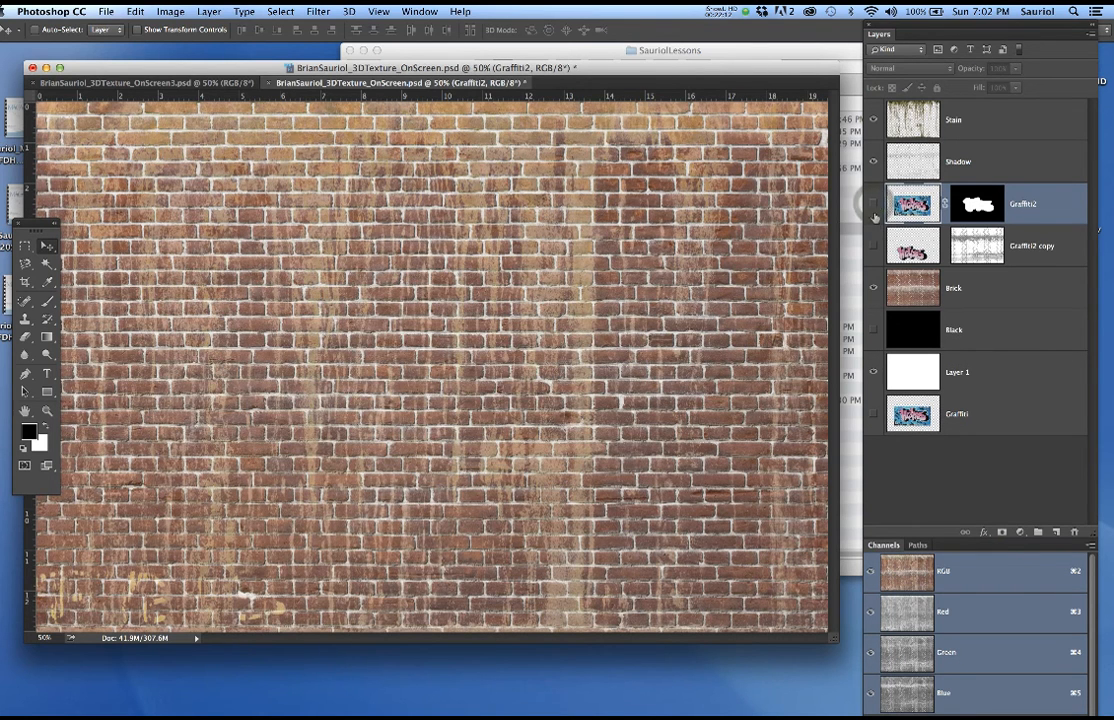
{"action": "left_click", "coordinate": [874, 245]}
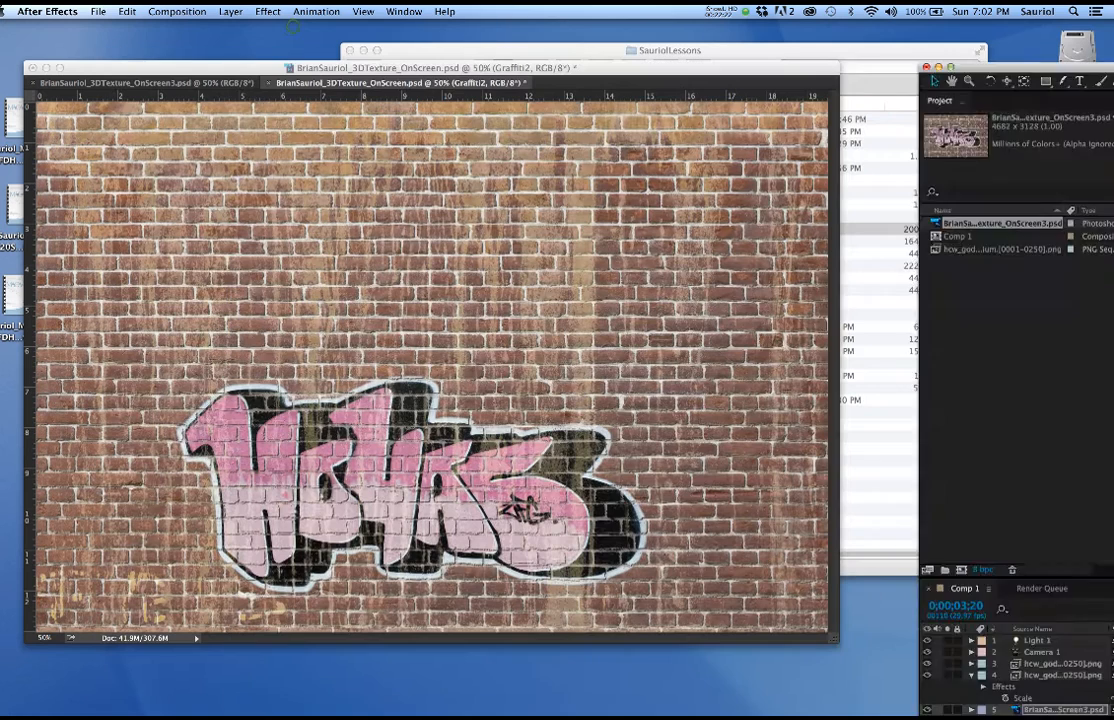
Minimize the After Effects window and move the Finder window aside to uncover the Photoshop document
{"action": "double_click", "coordinate": [293, 27]}
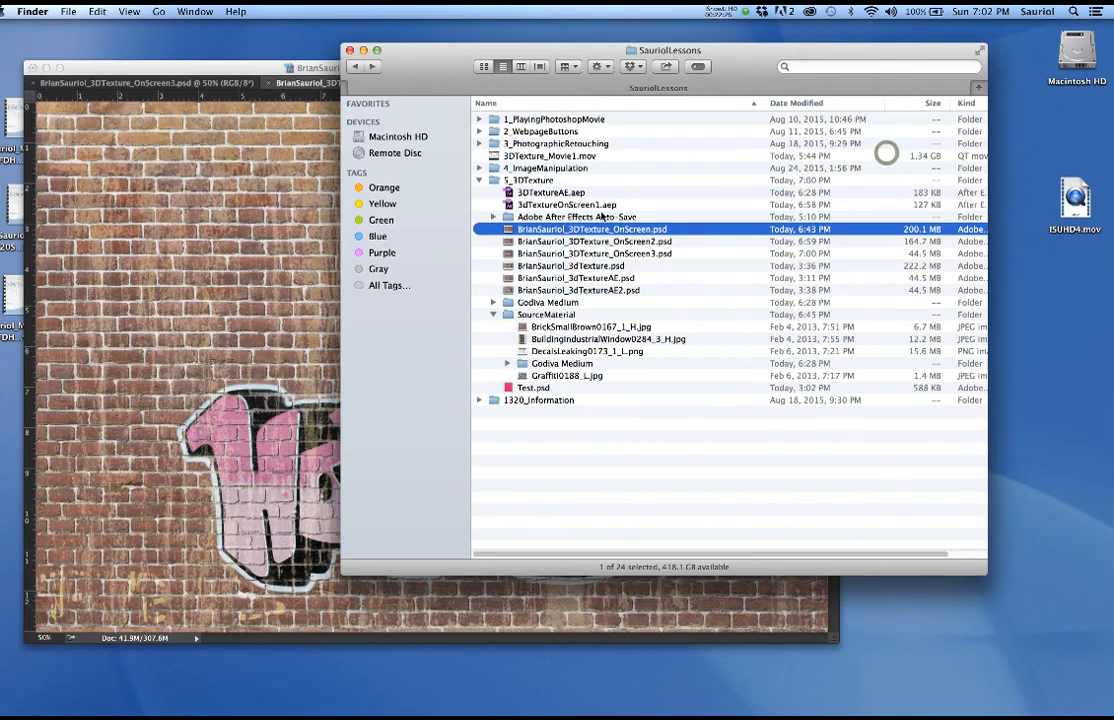
{"action": "left_click_drag", "start_coordinate": [436, 64], "coordinate": [637, 64]}
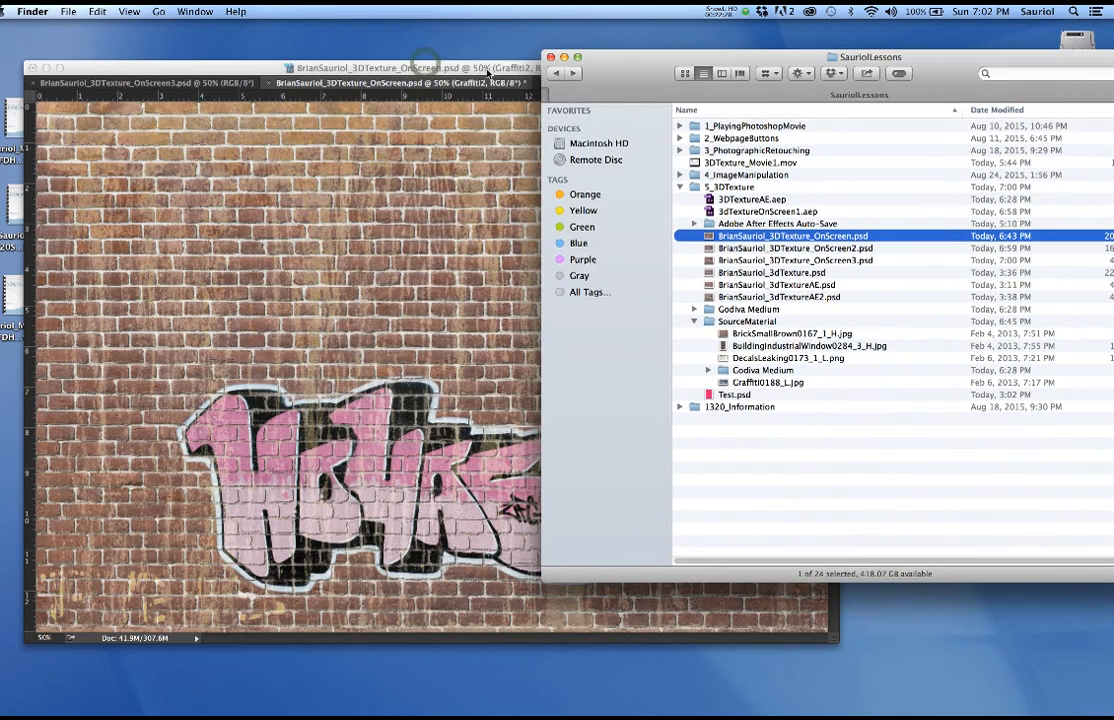
Bring the Photoshop document to the front, show the Graffiti2 layer and hide Graffiti2 copy
{"action": "left_click", "coordinate": [509, 173]}
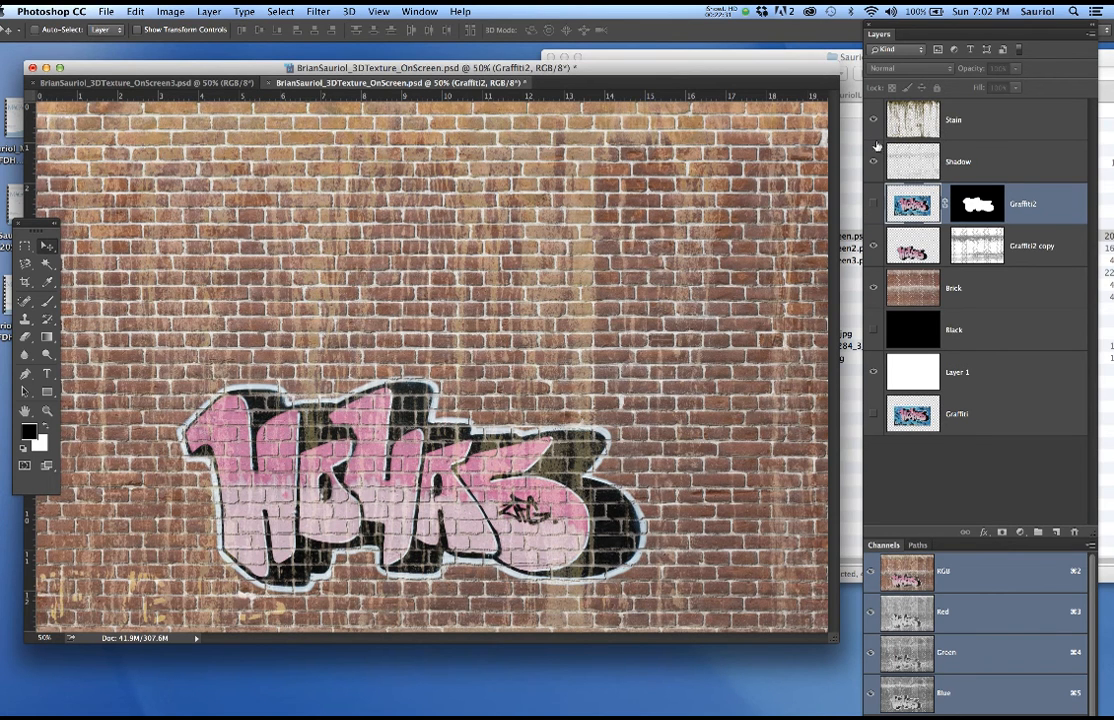
{"action": "left_click", "coordinate": [873, 205]}
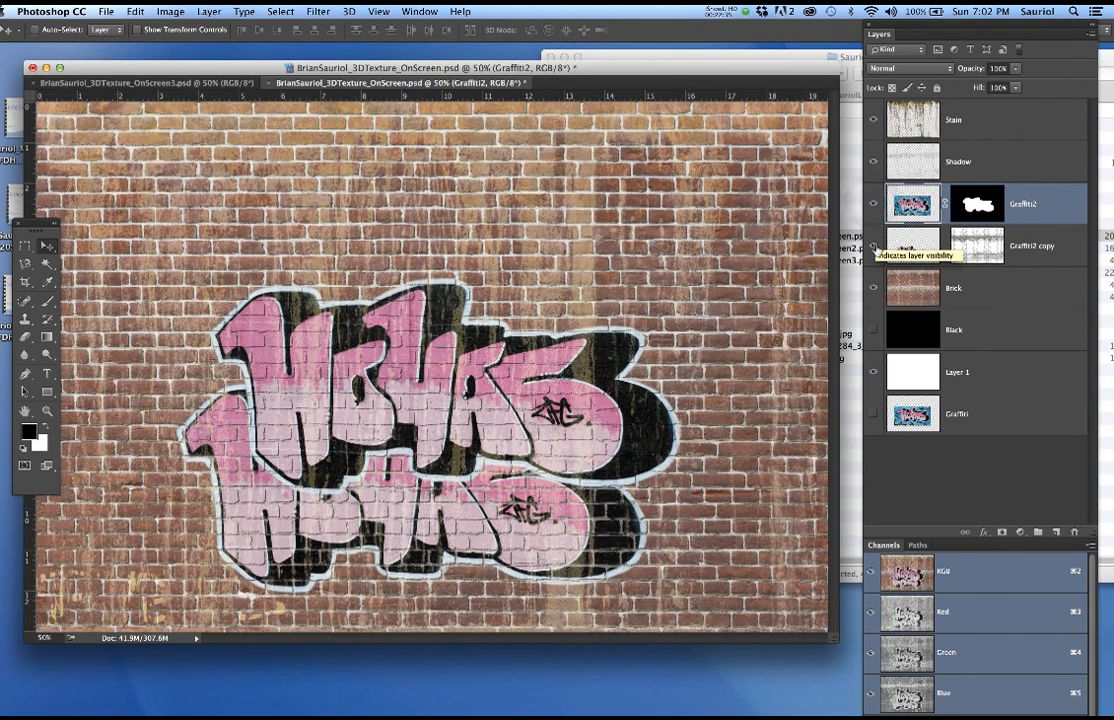
{"action": "left_click", "coordinate": [874, 248]}
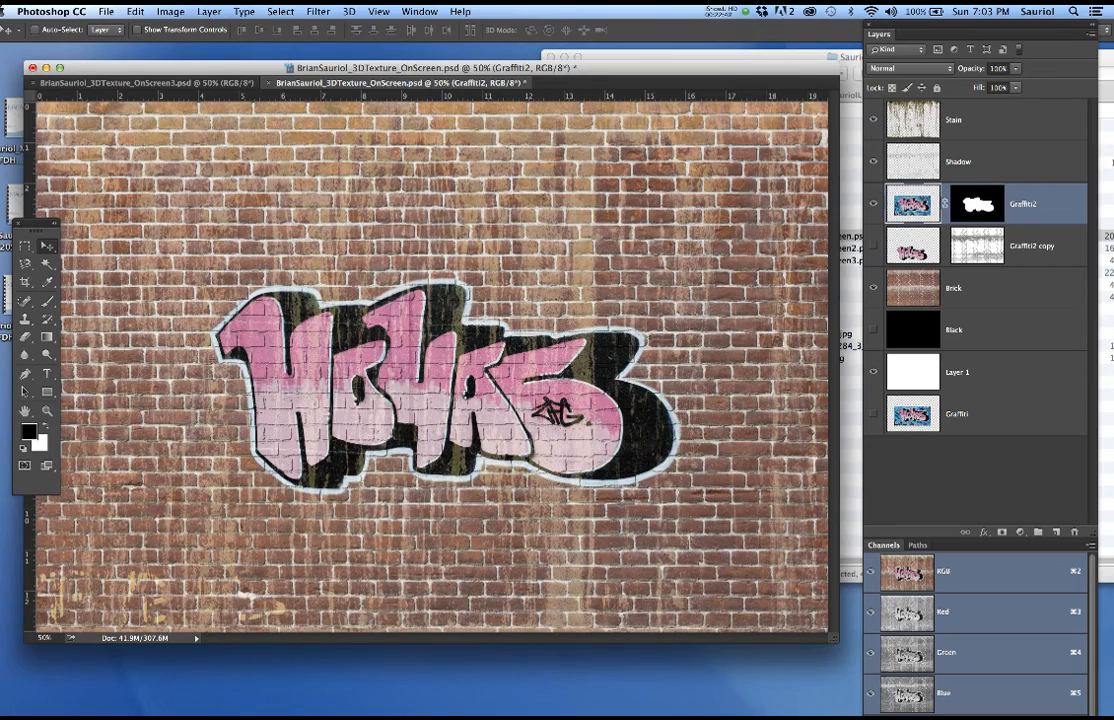
Open the 3DTexture_OnScreen2.psd file from the 5_3DTexture folder and show its Stain layer over the wall
{"action": "left_click", "coordinate": [670, 57]}
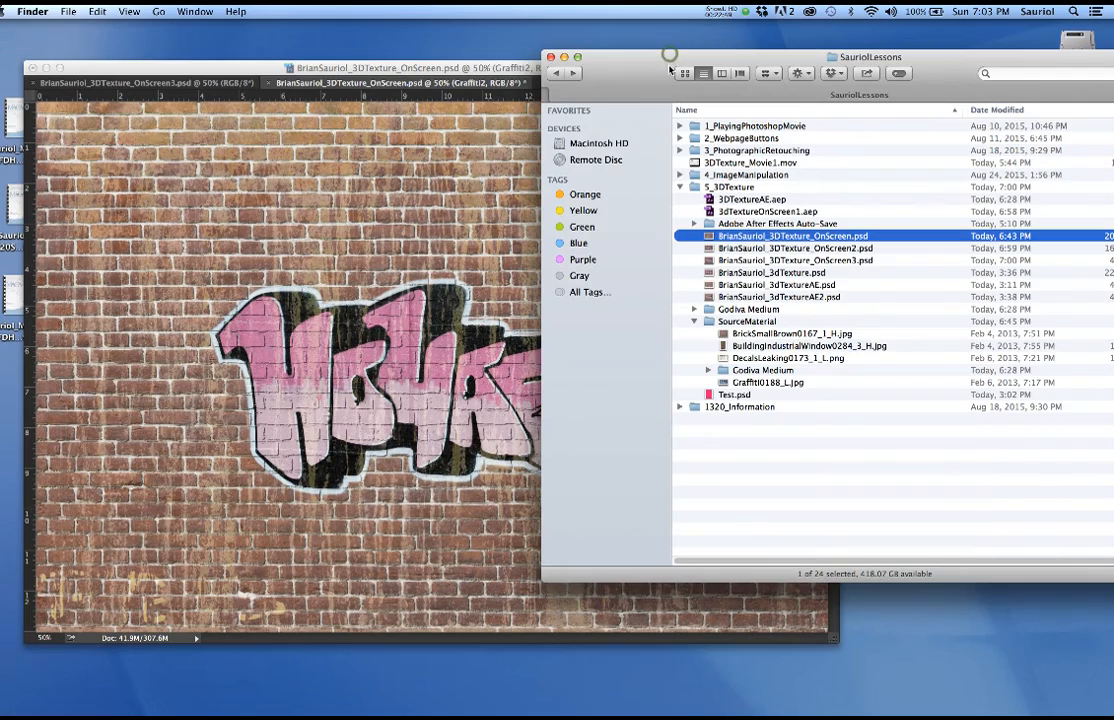
{"action": "double_click", "coordinate": [711, 250]}
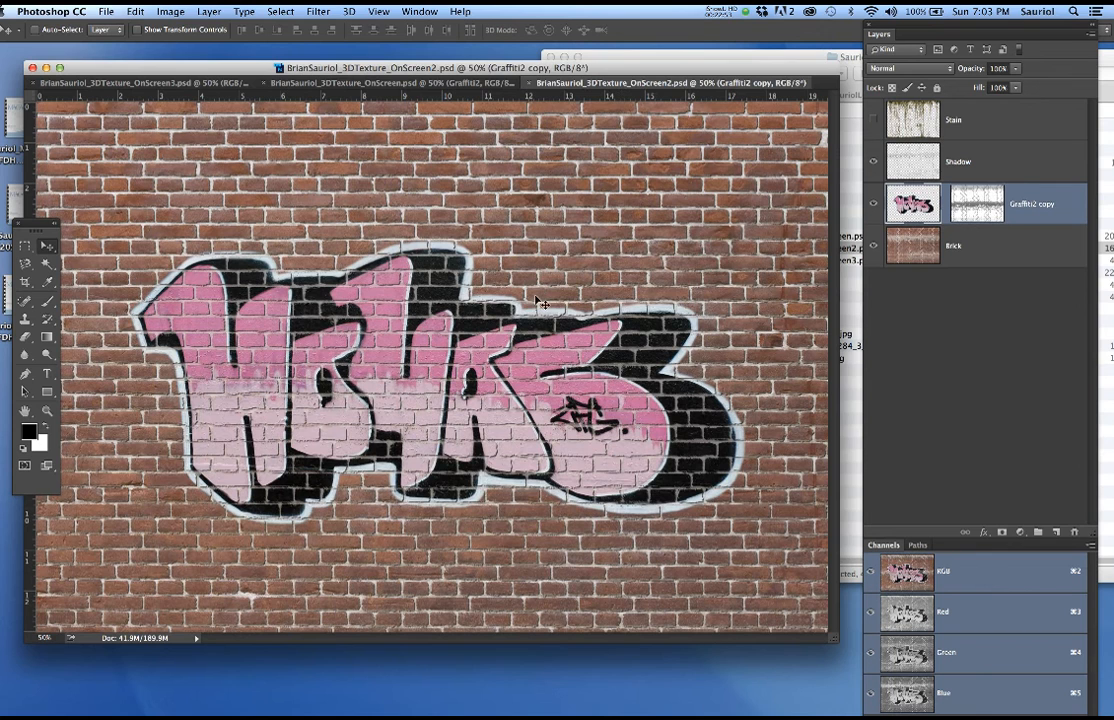
{"action": "left_click", "coordinate": [875, 120]}
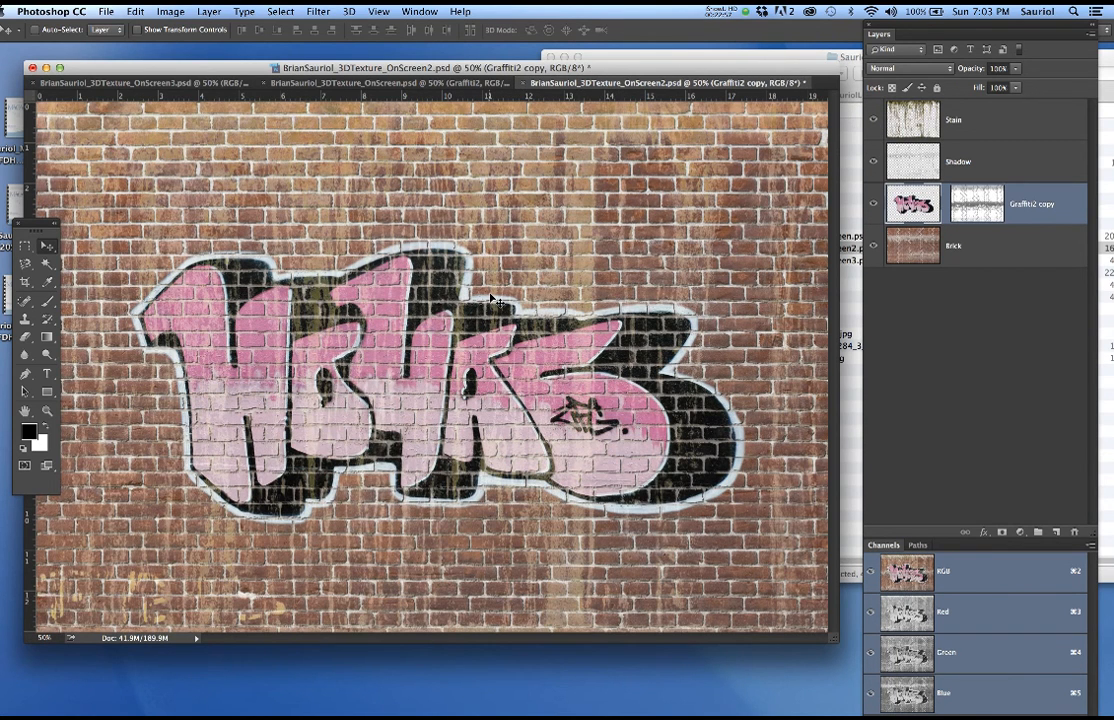
{"action": "key", "text": "super+0"}
{"action": "scroll", "coordinate": [490, 297], "scroll_direction": "down", "scroll_amount": 2}
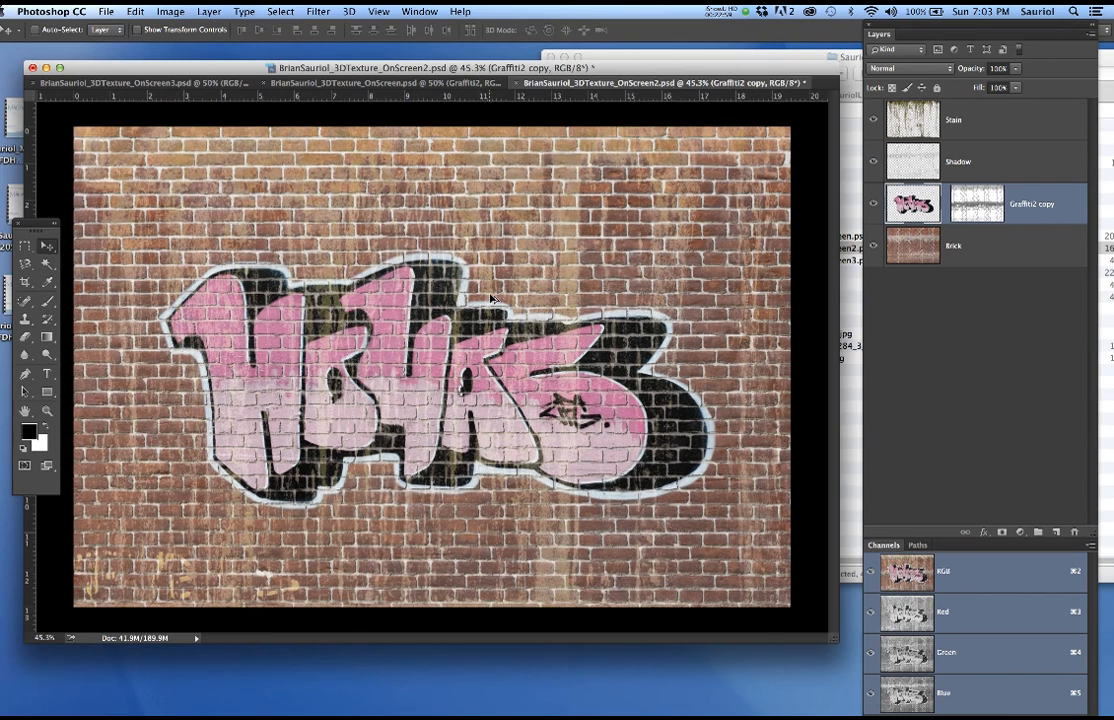
Try to save the document over the existing 3DTexture_OnScreen3.psd file
{"action": "key", "text": "super+shift+s"}
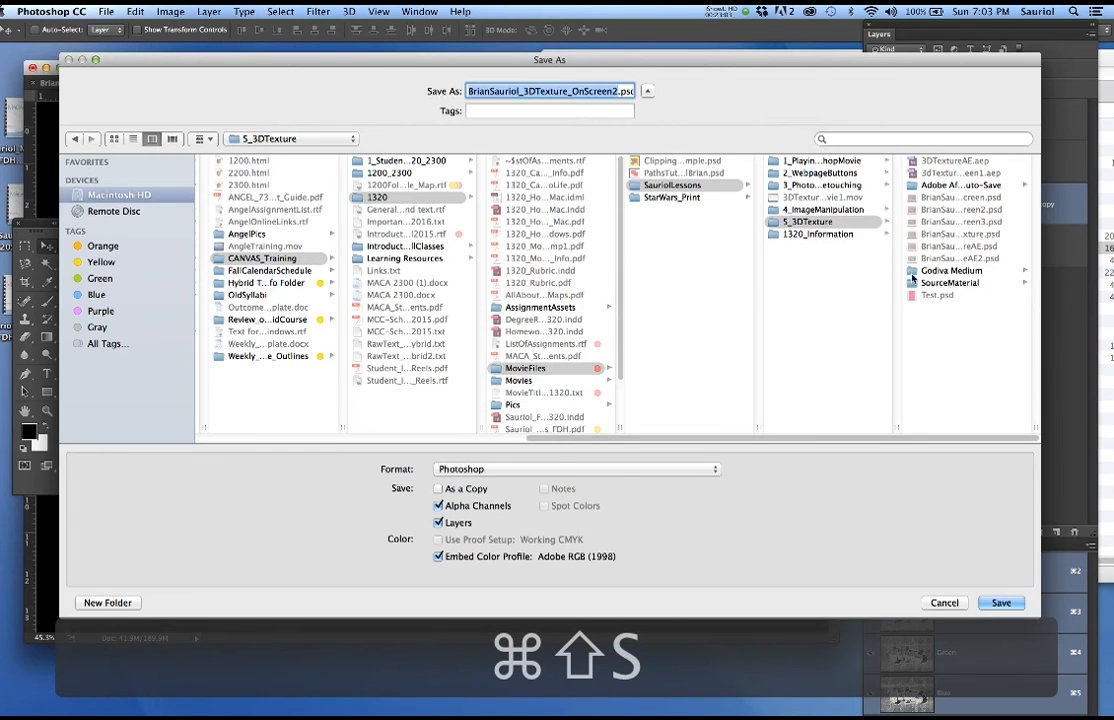
{"action": "left_click", "coordinate": [616, 91]}
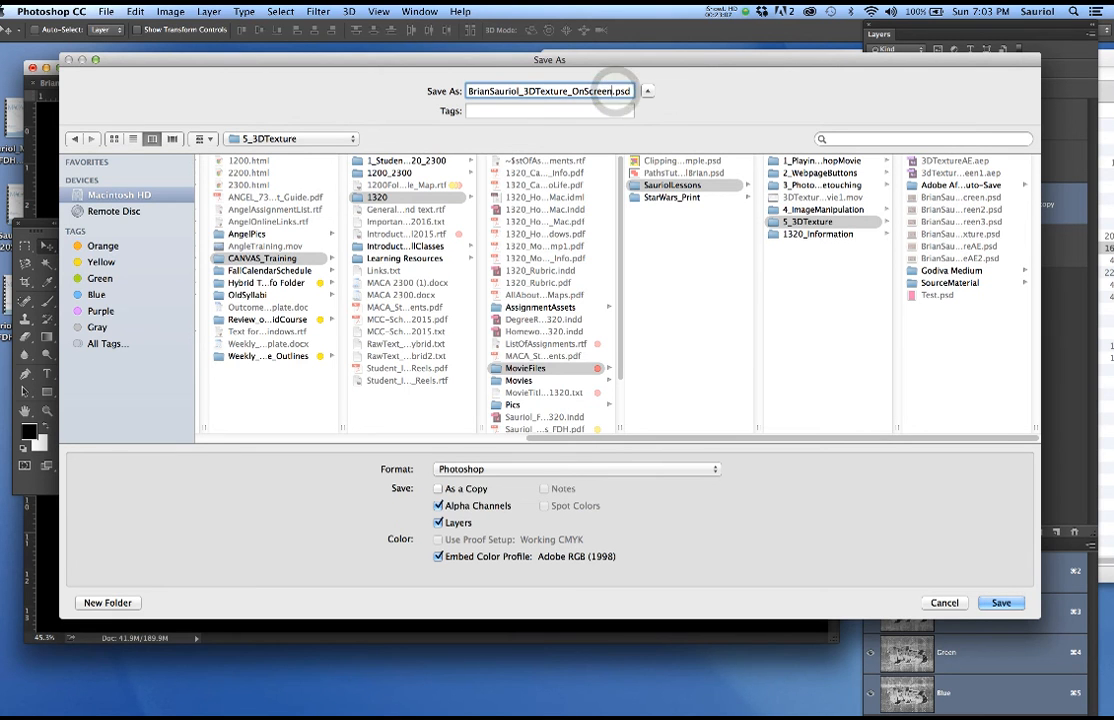
{"action": "type", "text": "3"}
{"action": "key", "text": "Return"}
{"action": "left_click", "coordinate": [645, 151]}
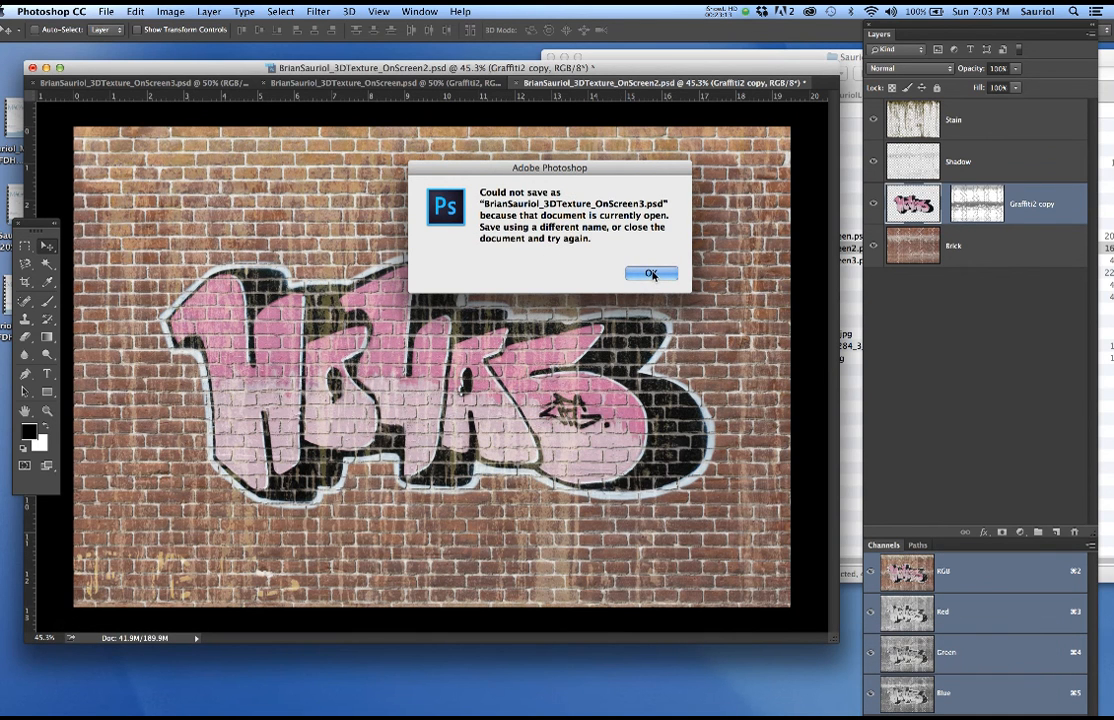
{"action": "left_click", "coordinate": [651, 274]}
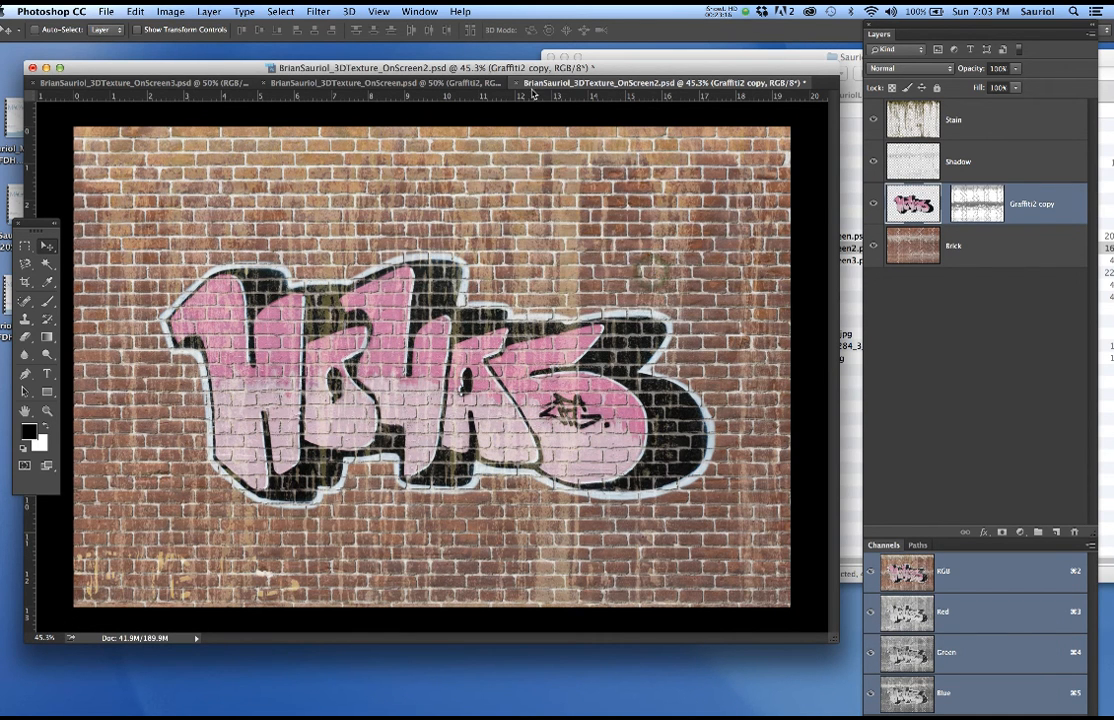
Close the open OnScreen3 document and save the OnScreen2 document as 3DTexture_OnScreen3.psd, replacing the existing file
{"action": "left_click", "coordinate": [105, 83]}
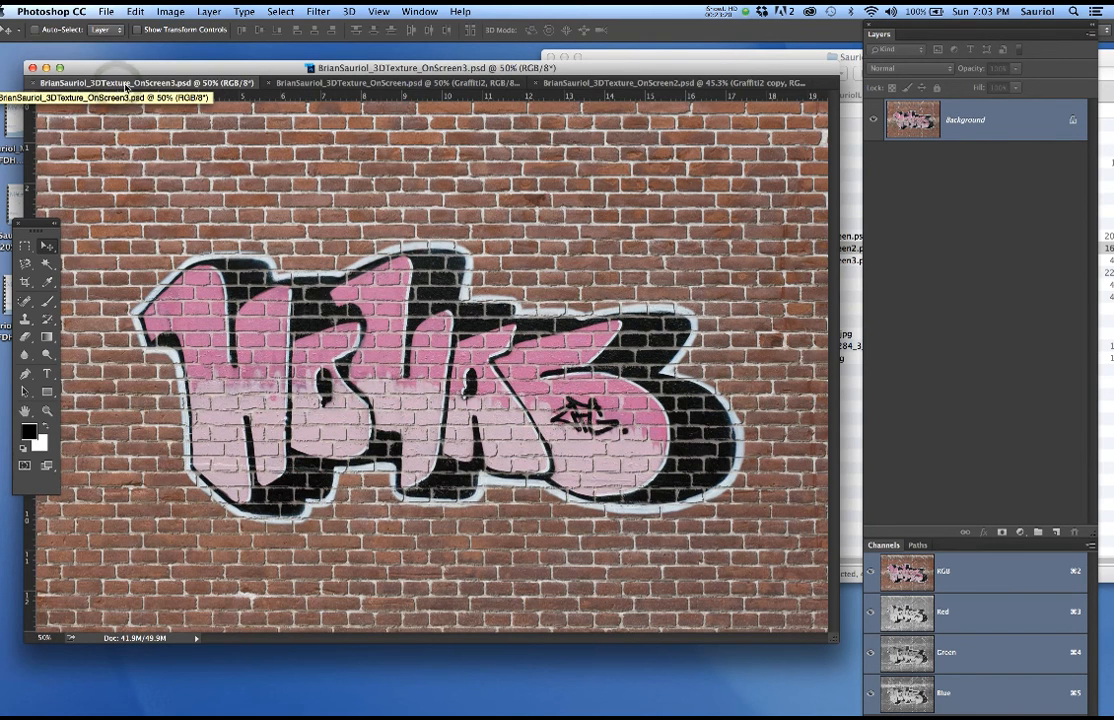
{"action": "left_click", "coordinate": [33, 83]}
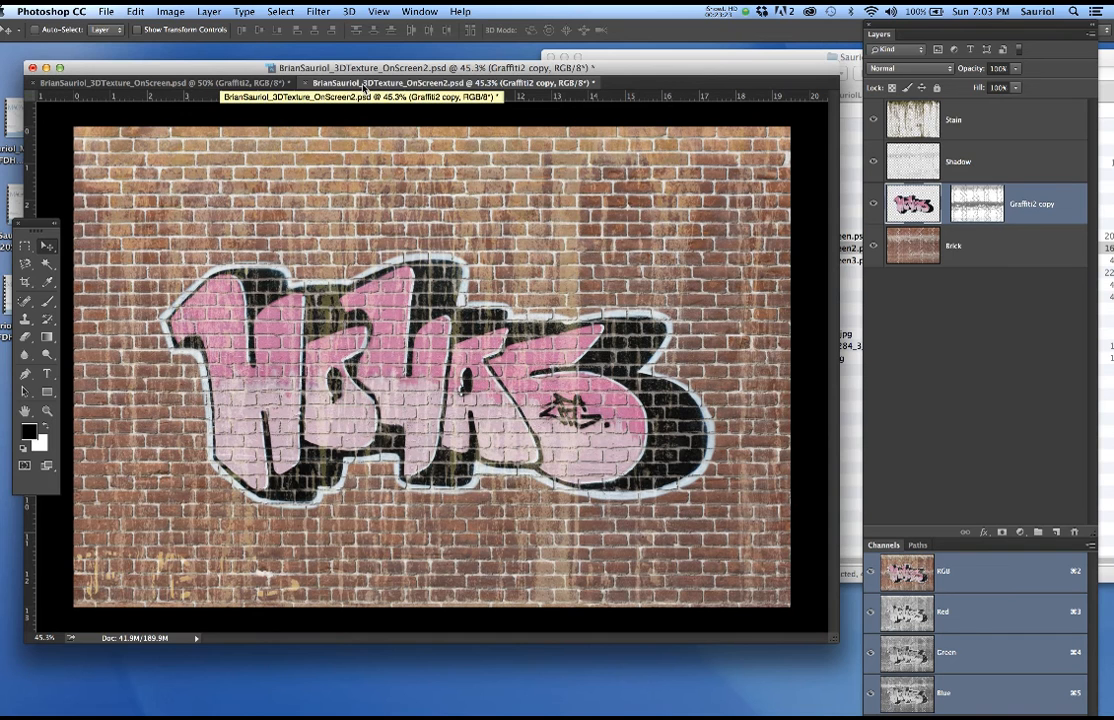
{"action": "key", "text": "super+shift+s"}
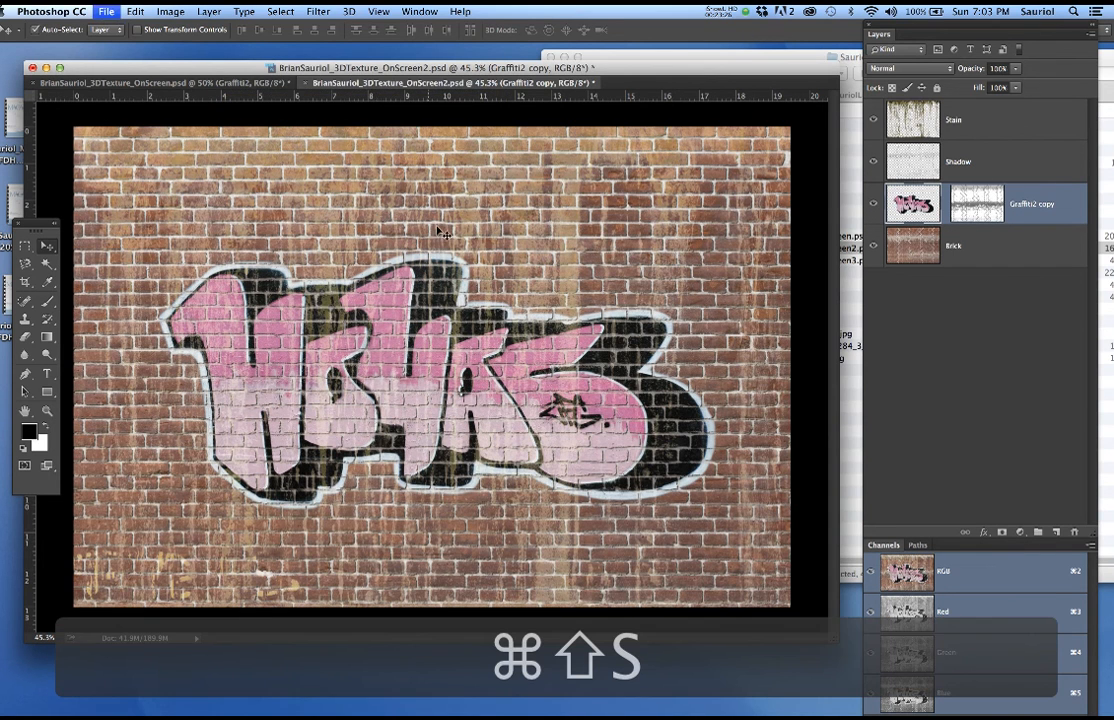
{"action": "left_click", "coordinate": [615, 91]}
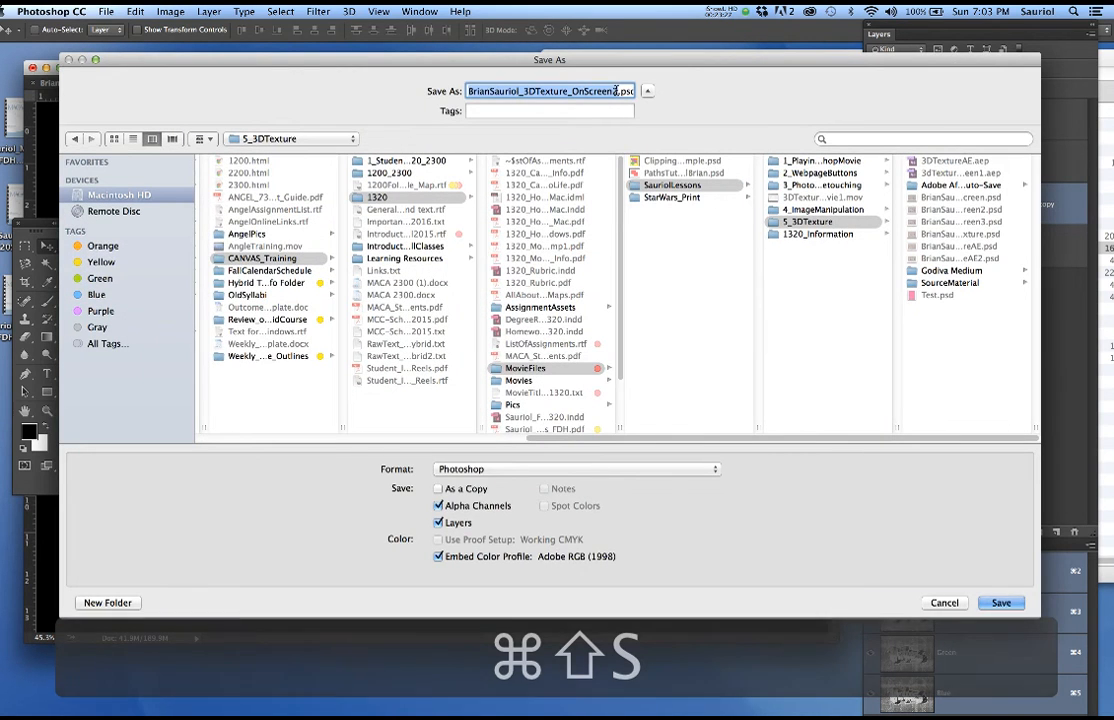
{"action": "type", "text": "3"}
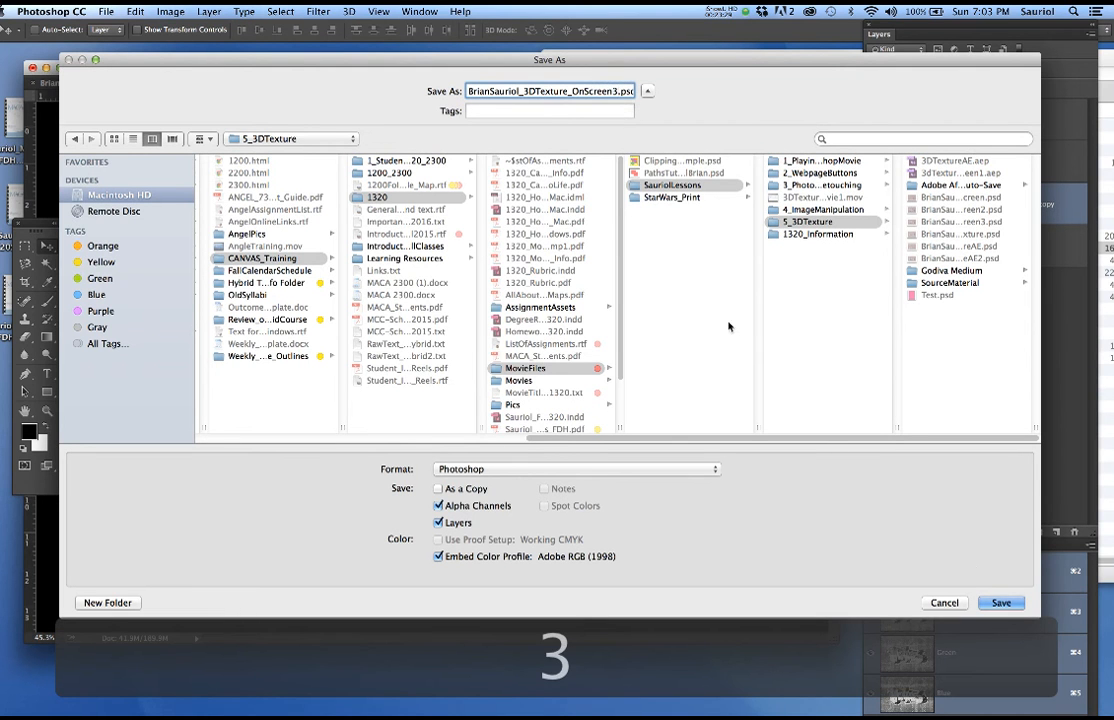
{"action": "left_click", "coordinate": [991, 598]}
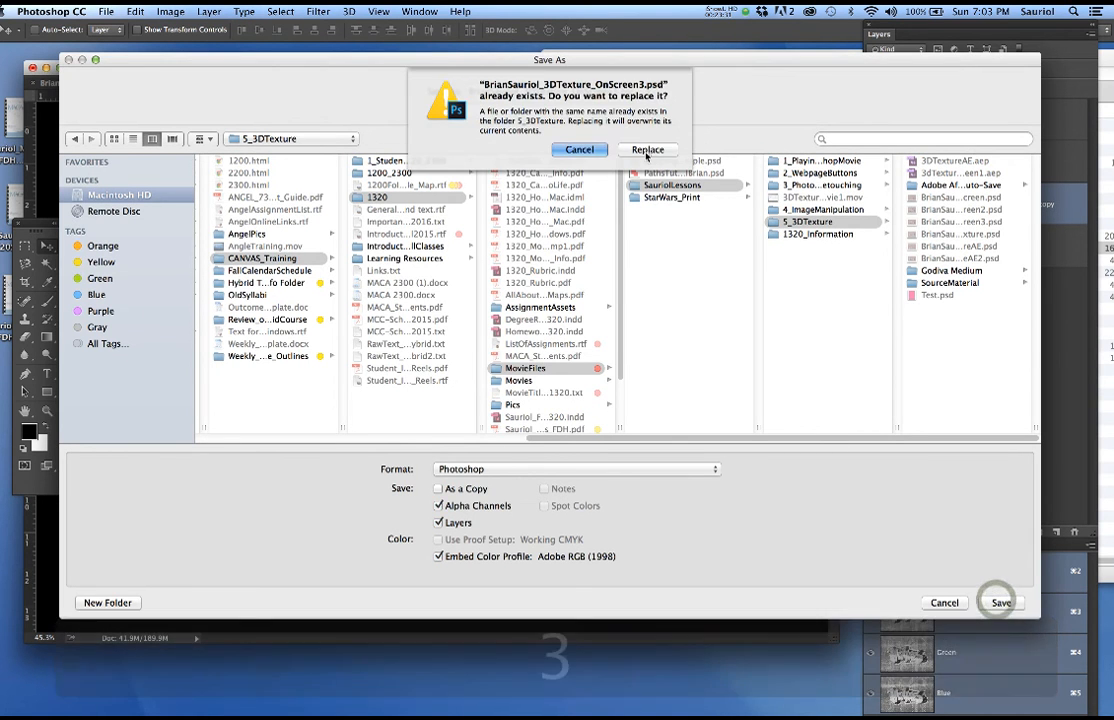
{"action": "left_click", "coordinate": [647, 149]}
{"action": "left_click", "coordinate": [705, 311]}
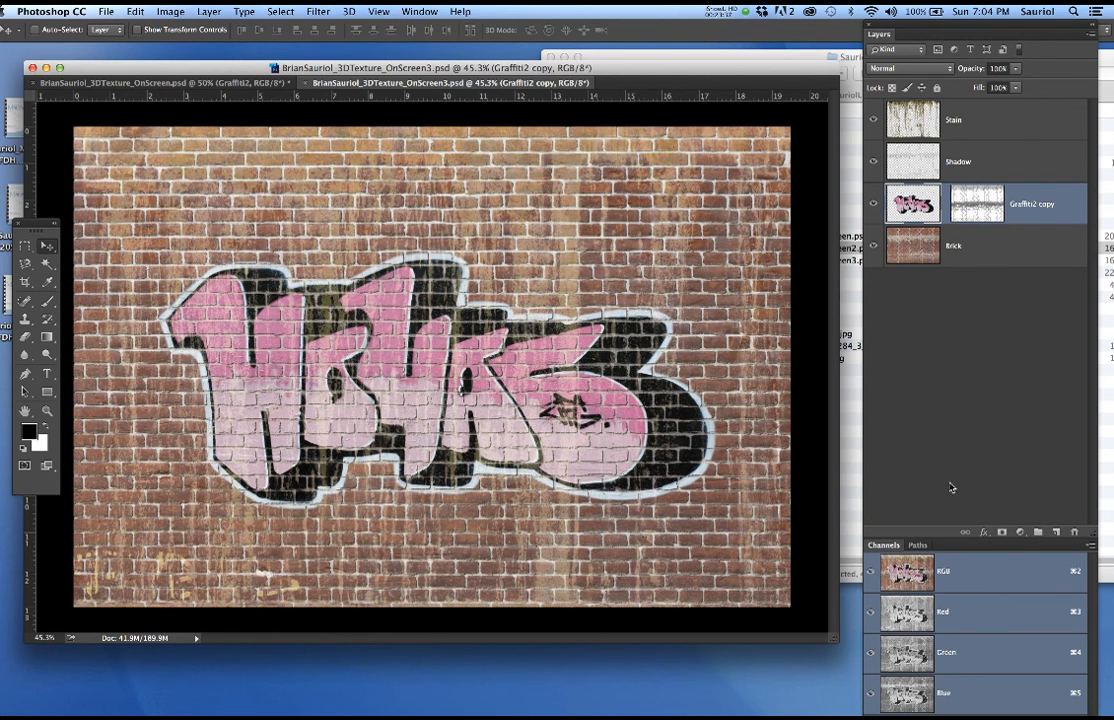
Extend the list of channels, deselect all layers, and flatten the wall image into a single background
{"action": "left_click_drag", "start_coordinate": [914, 537], "coordinate": [914, 366]}
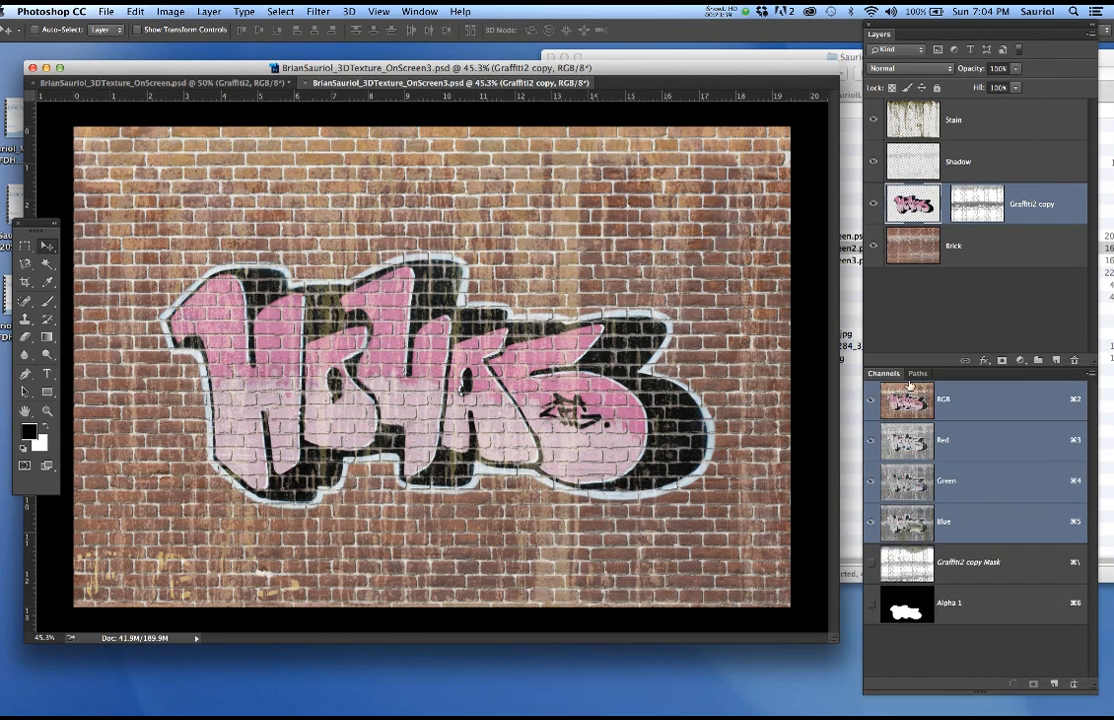
{"action": "left_click", "coordinate": [986, 295]}
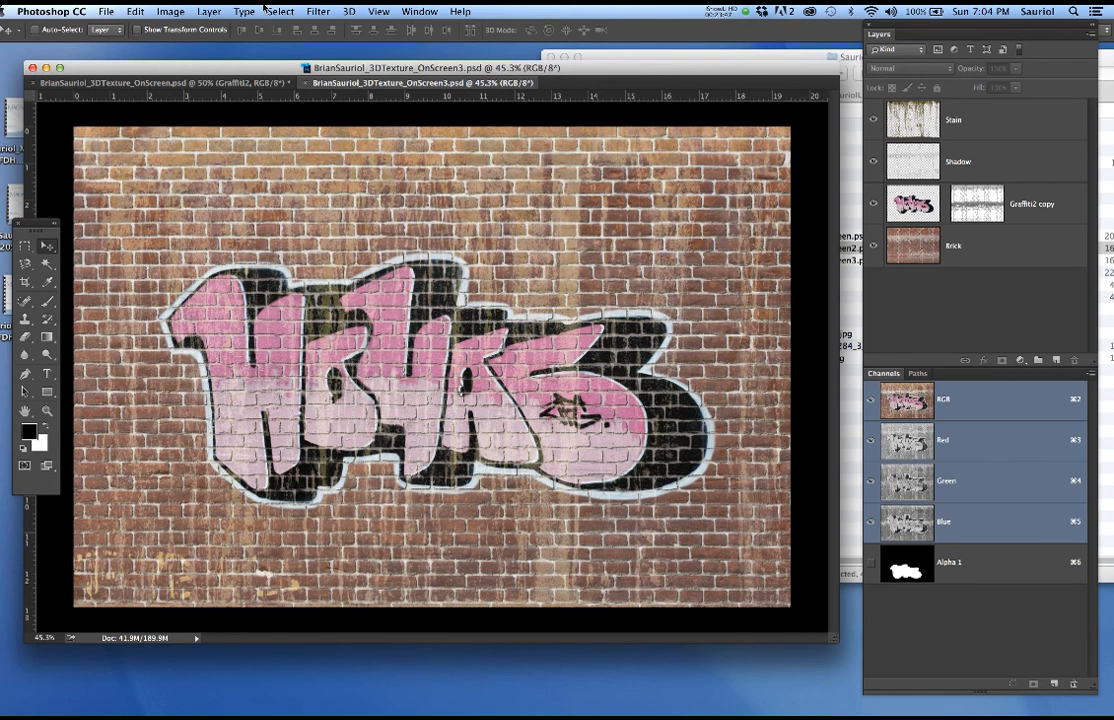
{"action": "left_click", "coordinate": [208, 12]}
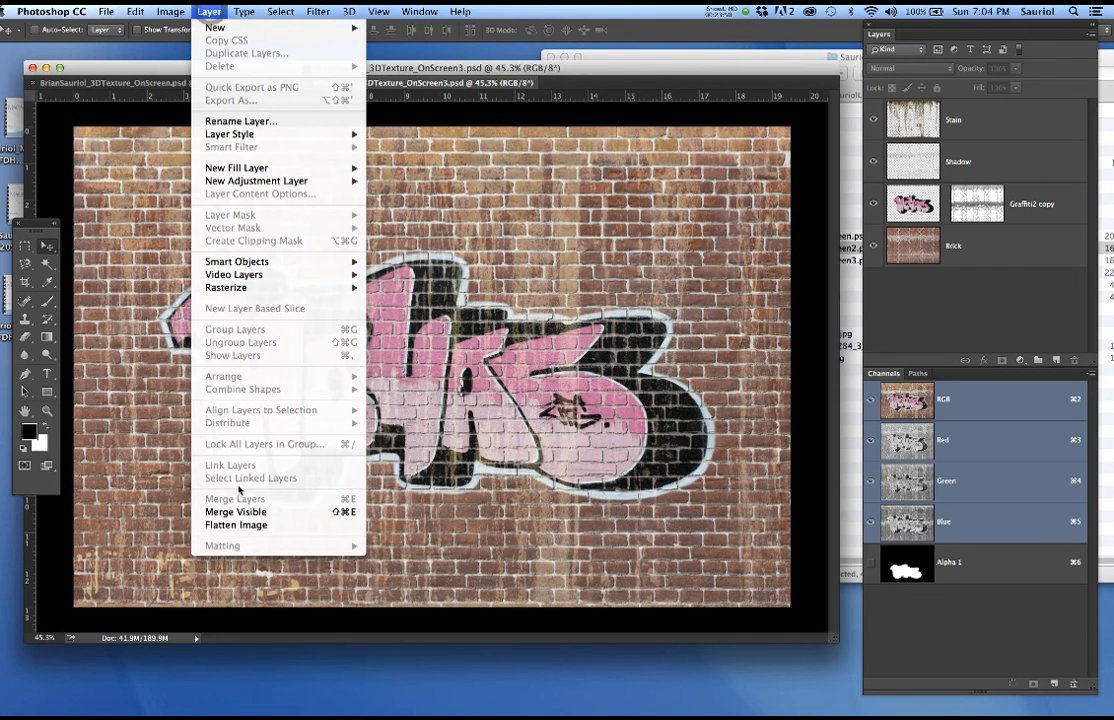
{"action": "left_click", "coordinate": [236, 525]}
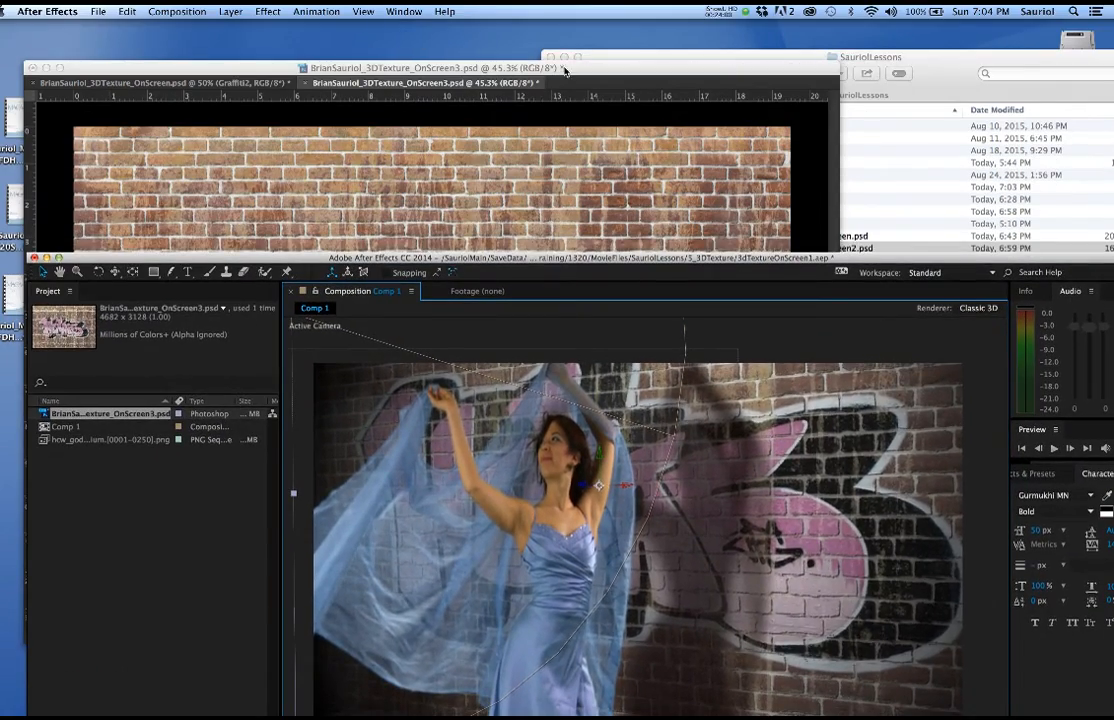
Shrink the Photoshop document window so the whole wall shows beside the After Effects window, and save the flattened texture
{"action": "left_click", "coordinate": [565, 70]}
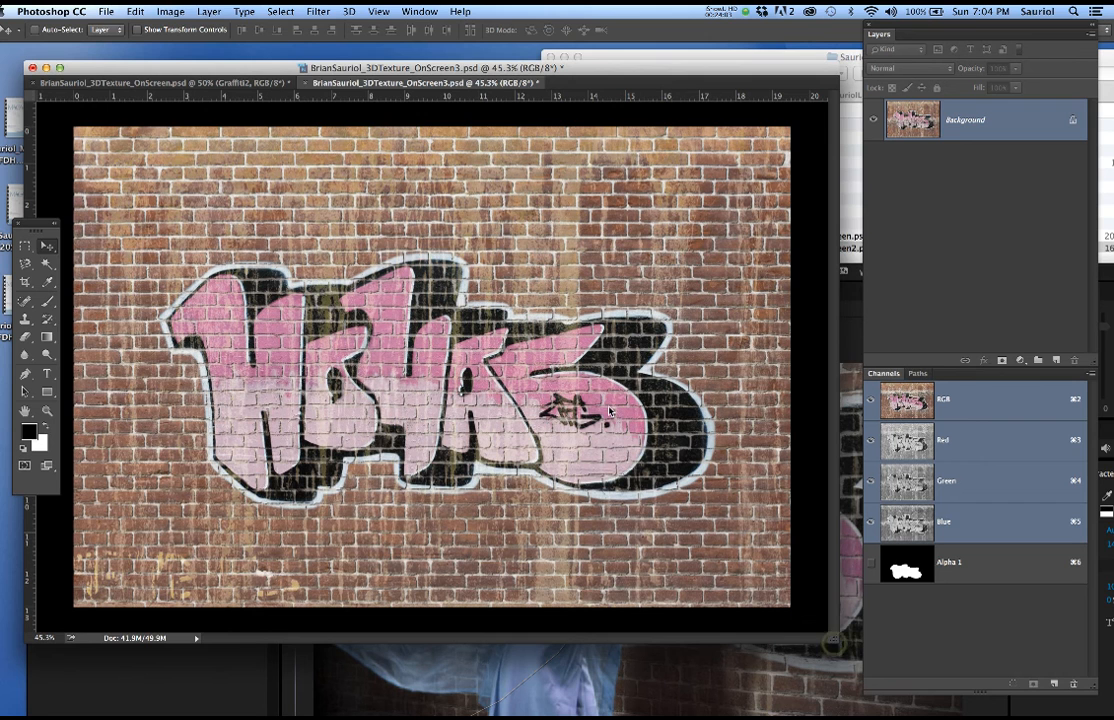
{"action": "left_click_drag", "start_coordinate": [765, 587], "coordinate": [352, 277]}
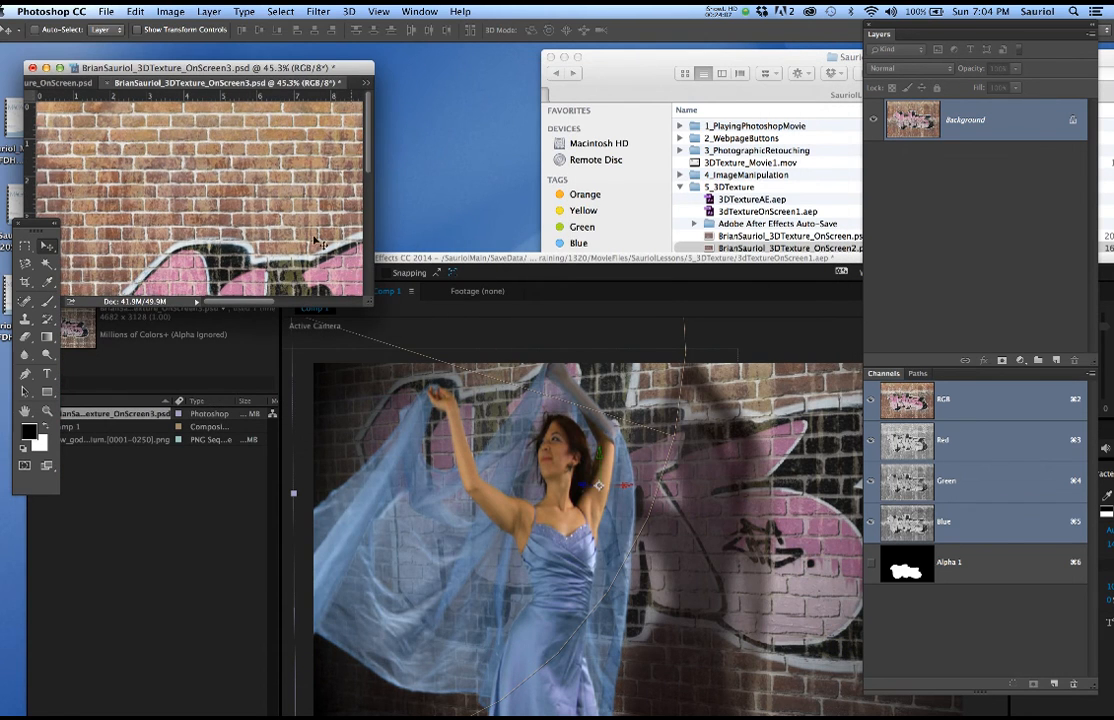
{"action": "scroll", "coordinate": [252, 200], "scroll_direction": "down", "scroll_amount": 6}
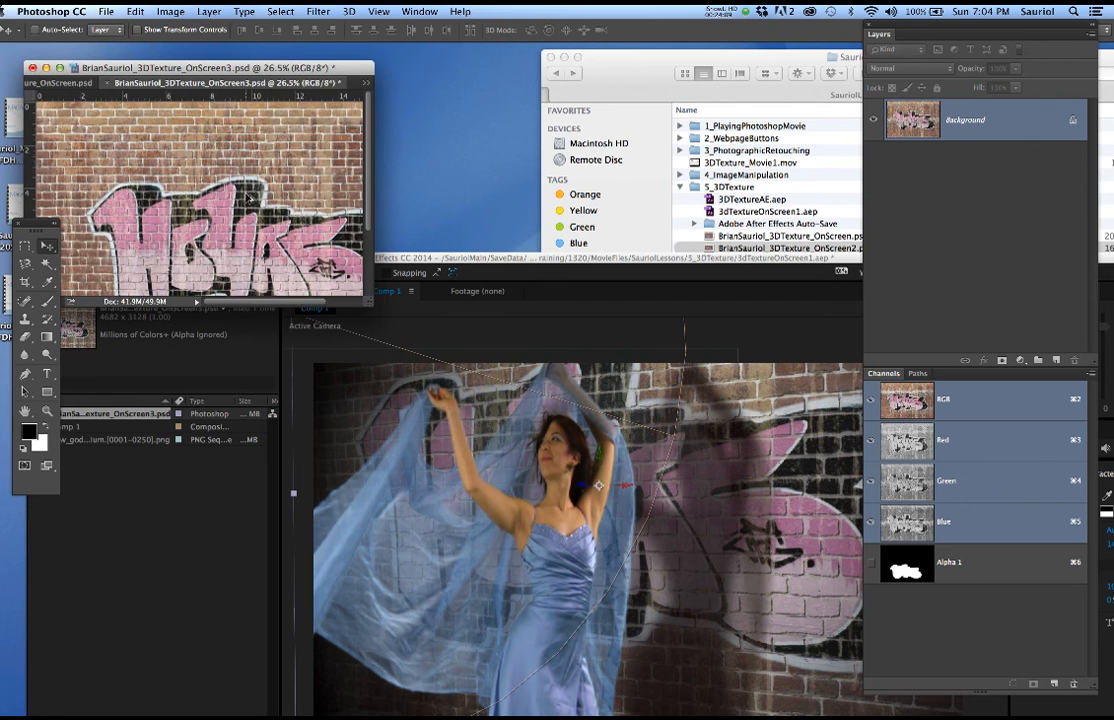
{"action": "scroll", "coordinate": [250, 199], "scroll_direction": "down", "scroll_amount": 4}
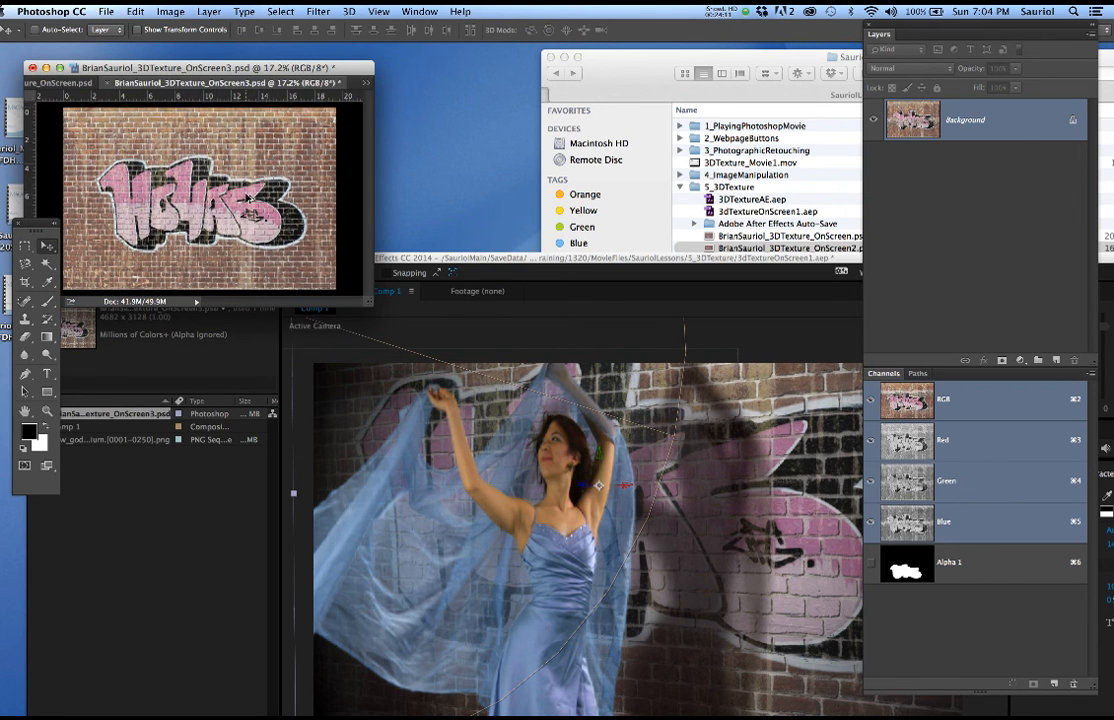
{"action": "left_click_drag", "start_coordinate": [501, 265], "coordinate": [487, 184]}
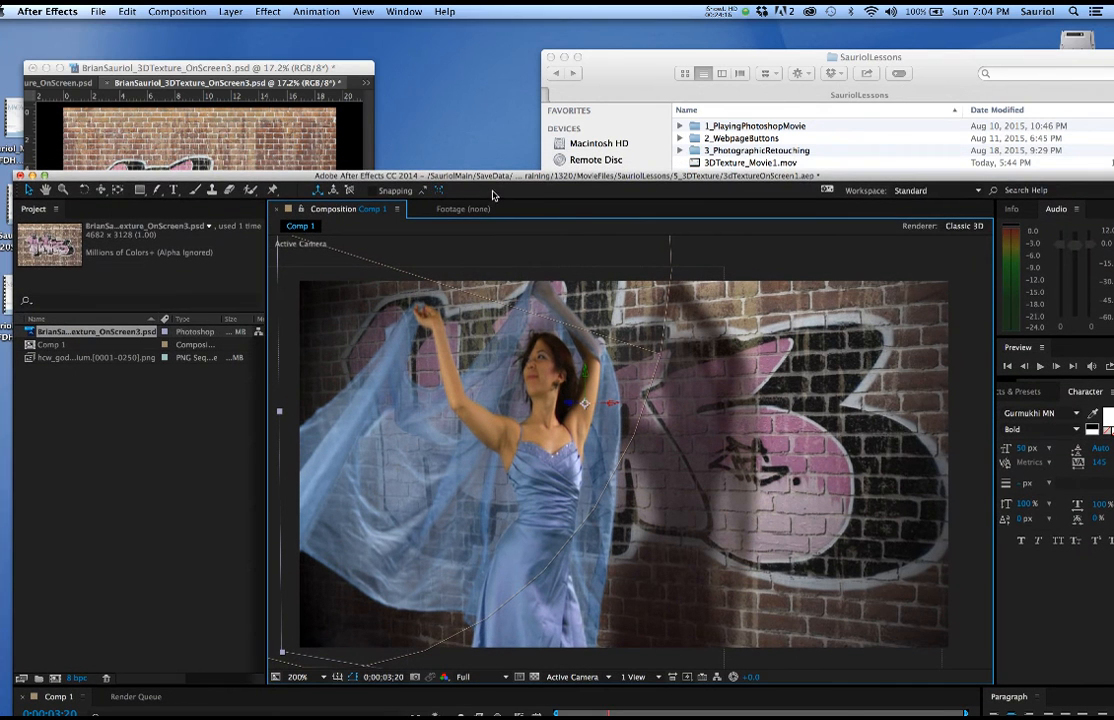
{"action": "left_click", "coordinate": [298, 90]}
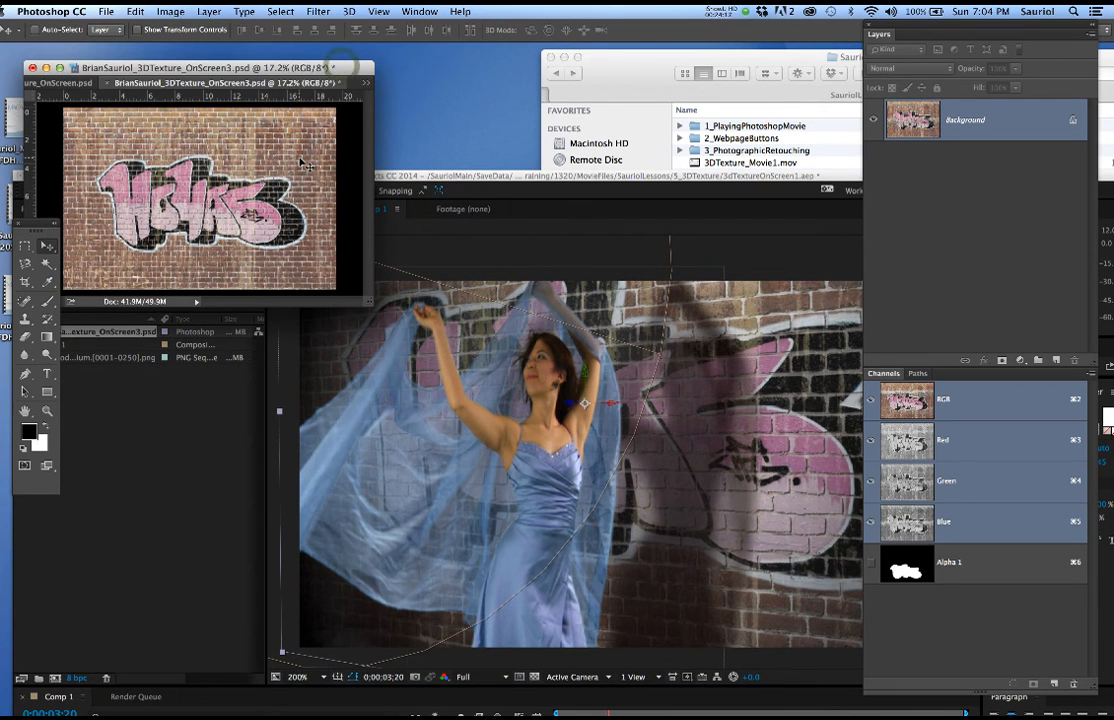
{"action": "key", "text": "super+s"}
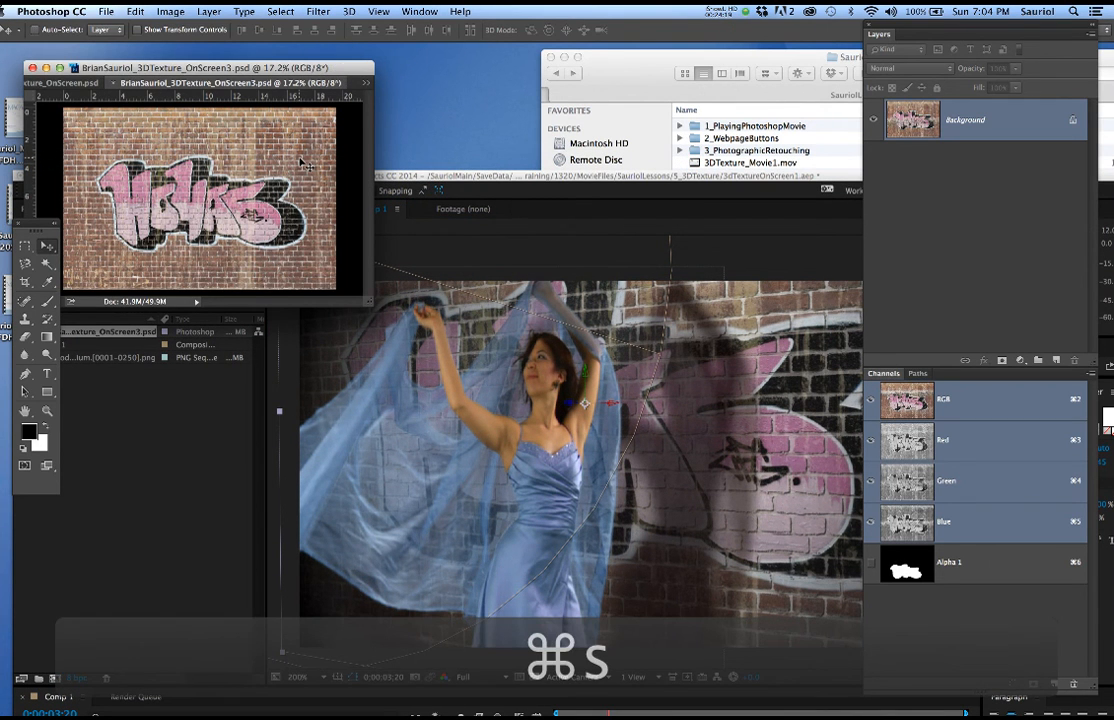
Switch to After Effects, move its window up to uncover the timeline, and turn off Light 1
{"action": "left_click", "coordinate": [543, 177]}
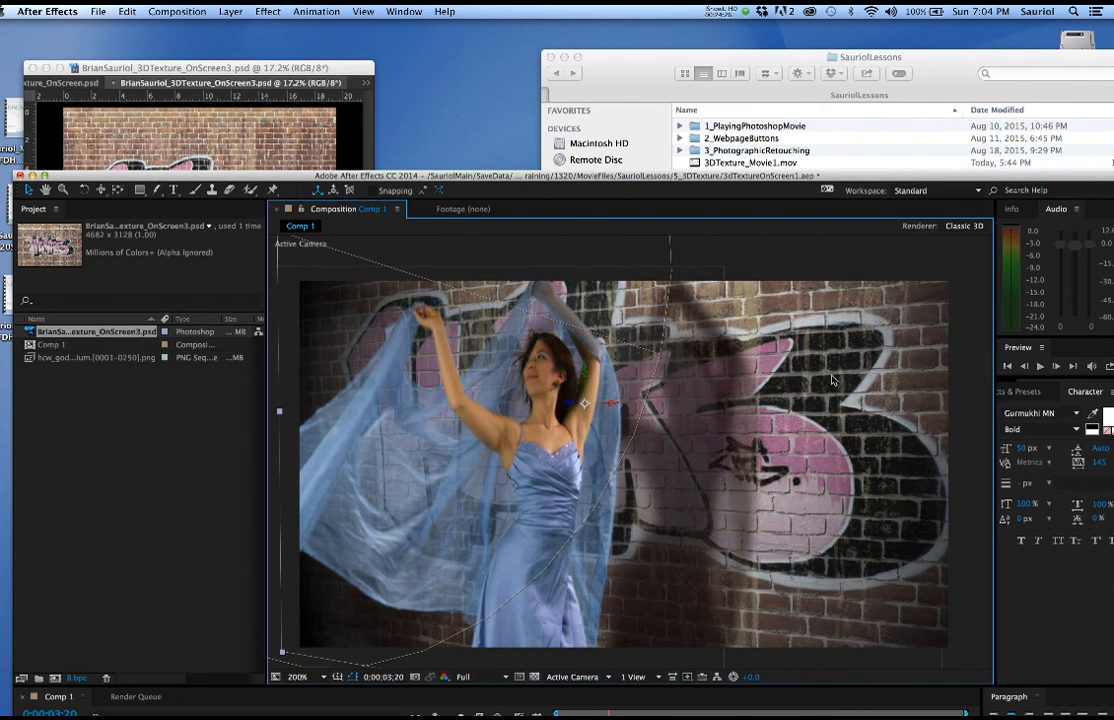
{"action": "left_click_drag", "start_coordinate": [660, 183], "coordinate": [650, 24]}
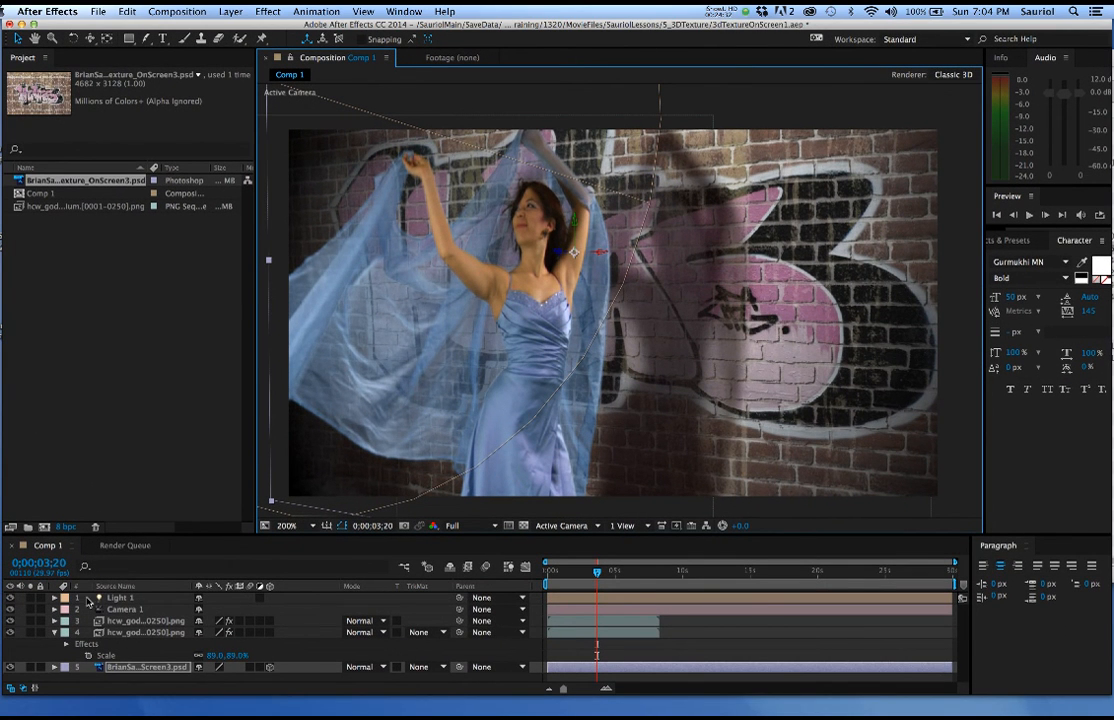
{"action": "left_click", "coordinate": [11, 598]}
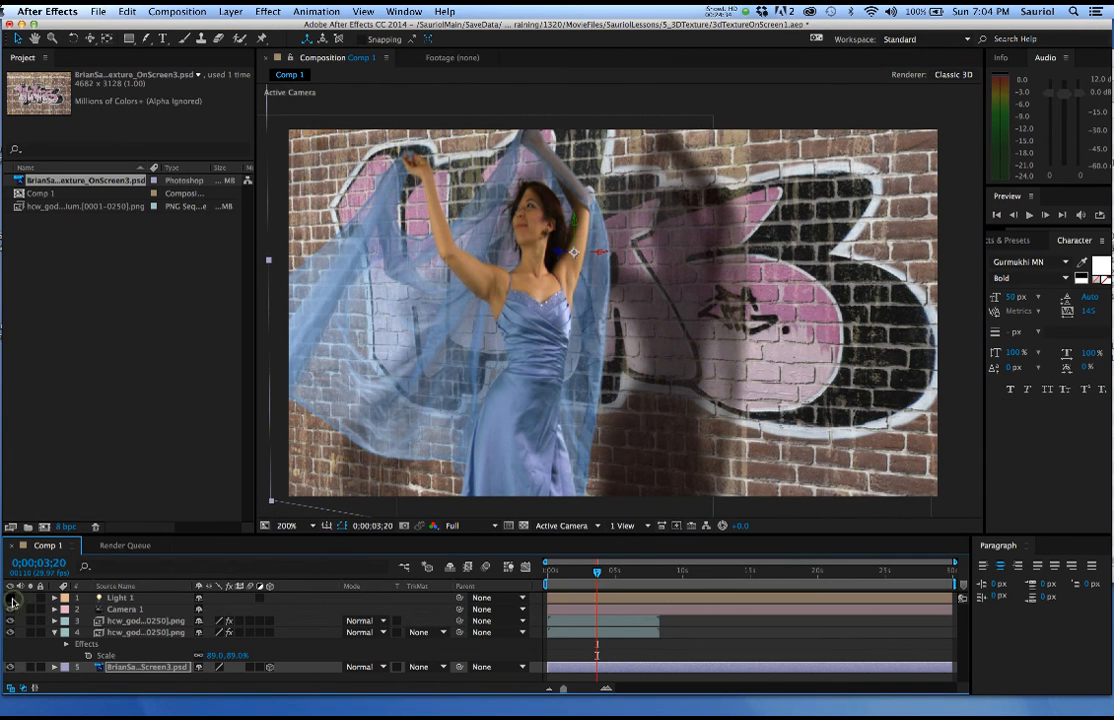
{"action": "key", "text": "c"}
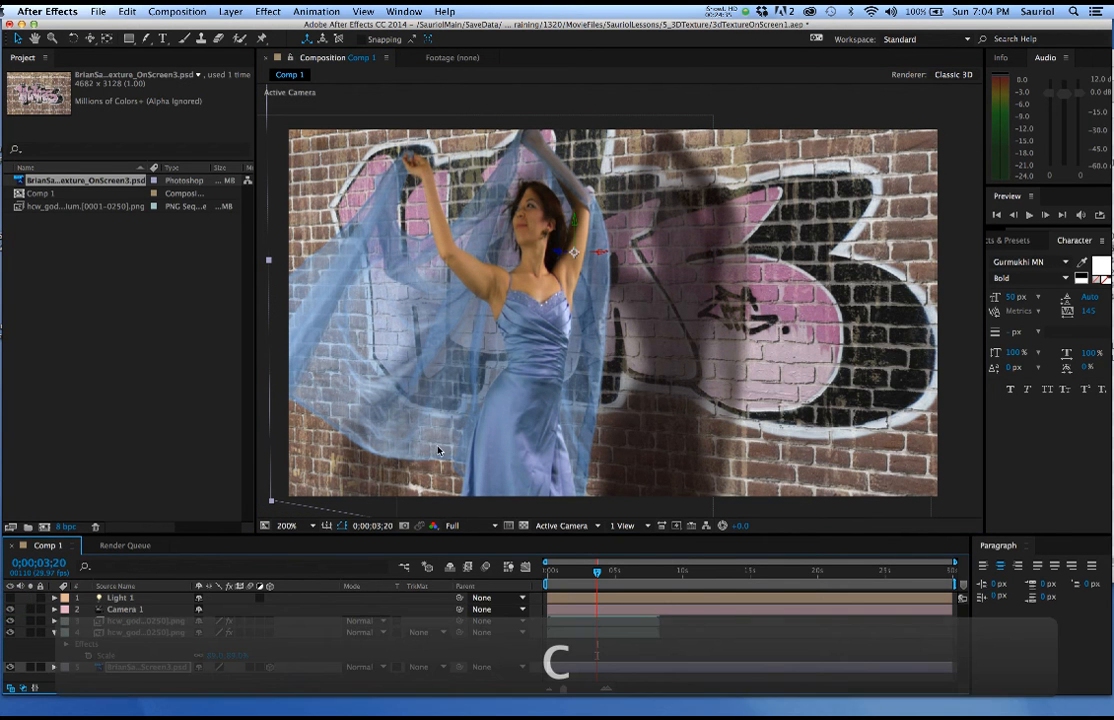
{"action": "left_click_drag", "start_coordinate": [485, 390], "coordinate": [479, 382]}
{"action": "key", "text": "super+z"}
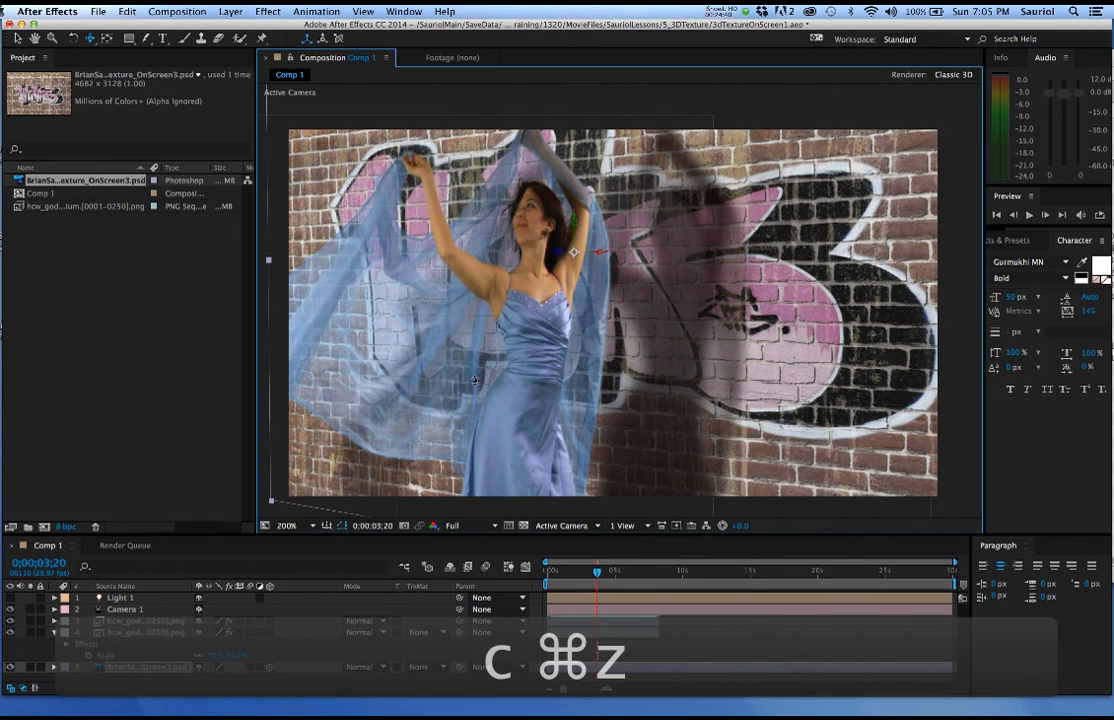
Orbit the camera so the graffiti wall is seen at a different angle behind the dancer
{"action": "key", "text": "c"}
{"action": "key", "text": "c"}
{"action": "key", "text": "c"}
{"action": "left_click_drag", "start_coordinate": [379, 354], "coordinate": [525, 336]}
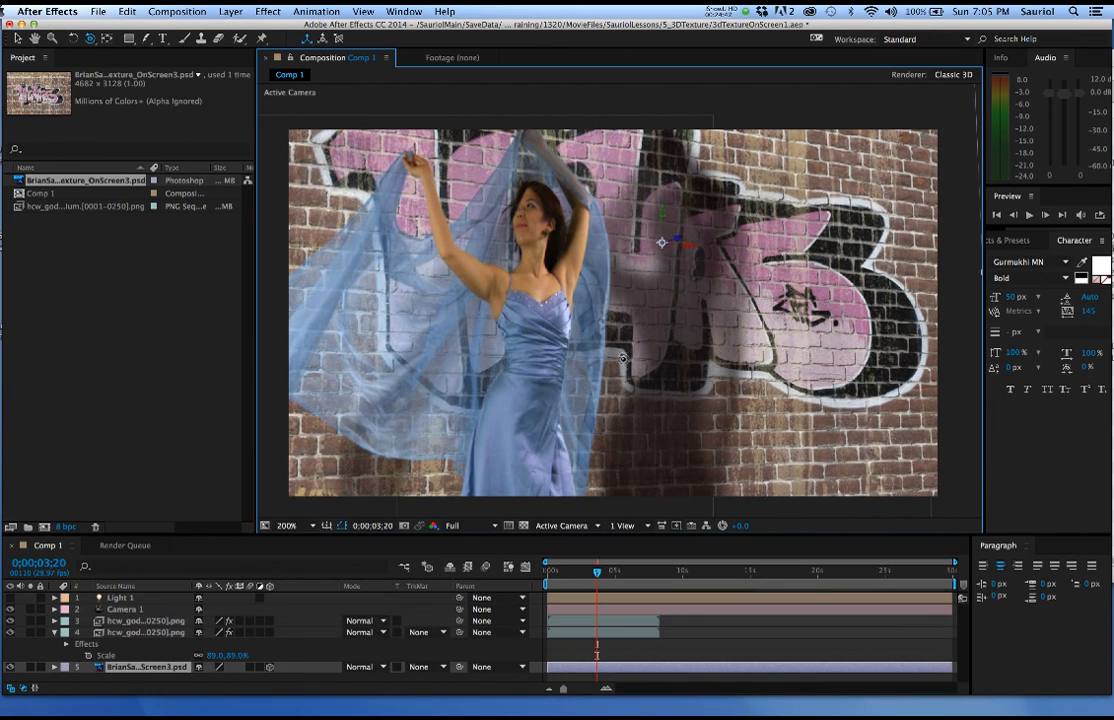
Cycle to the Track XY camera tool and track the camera so the graffiti sits lower on the wall behind the dancer
{"action": "key", "text": "c"}
{"action": "key", "text": "c"}
{"action": "key", "text": "c"}
{"action": "key", "text": "c"}
{"action": "key", "text": "c"}
{"action": "key", "text": "c"}
{"action": "key", "text": "c"}
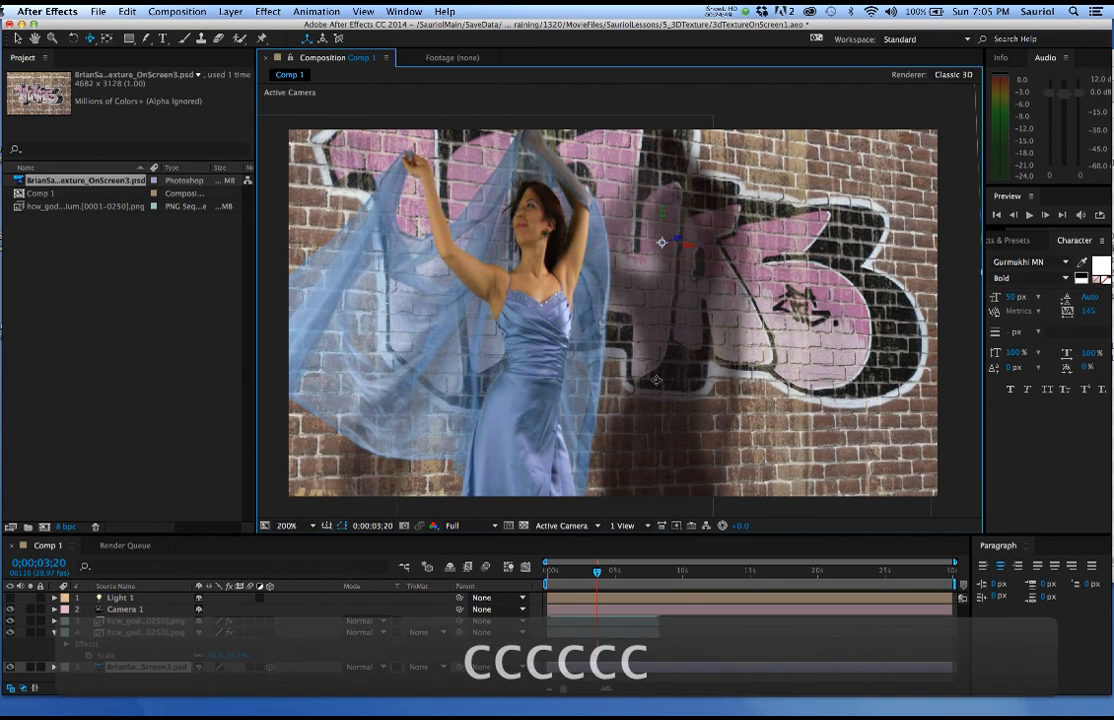
{"action": "key", "text": "c"}
{"action": "key", "text": "c"}
{"action": "left_click_drag", "start_coordinate": [658, 376], "coordinate": [530, 470]}
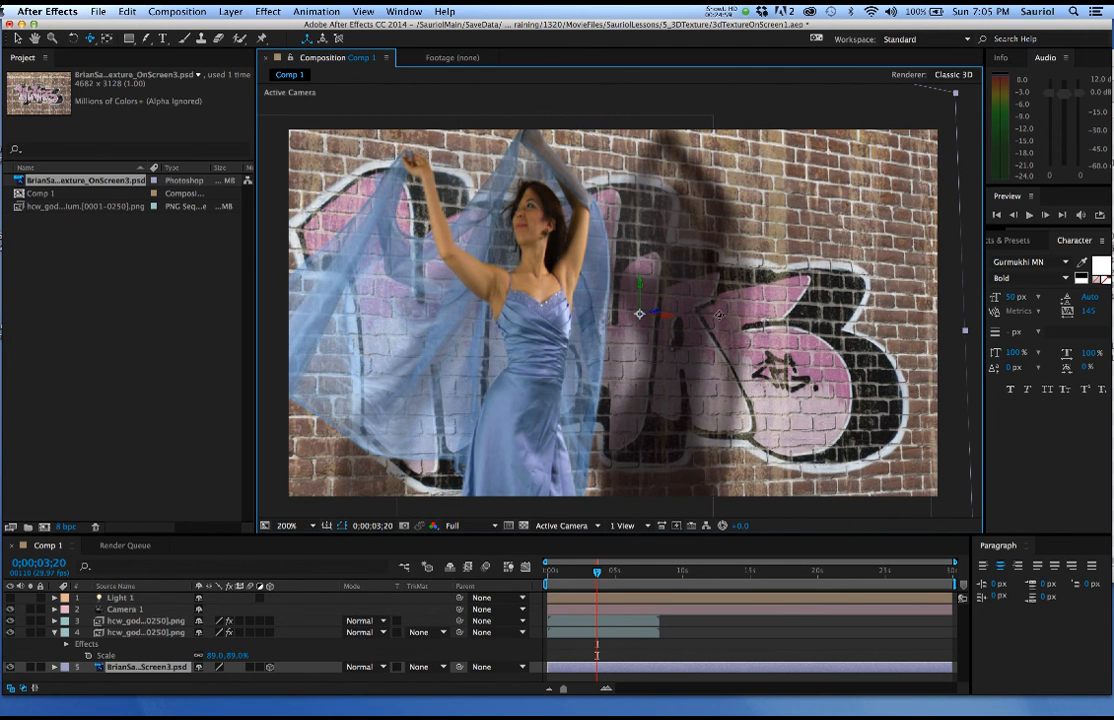
Move the dancer layer to the middle of the frame and shift her shadow layer to her other side, over the first graffiti letters
{"action": "left_click", "coordinate": [148, 622]}
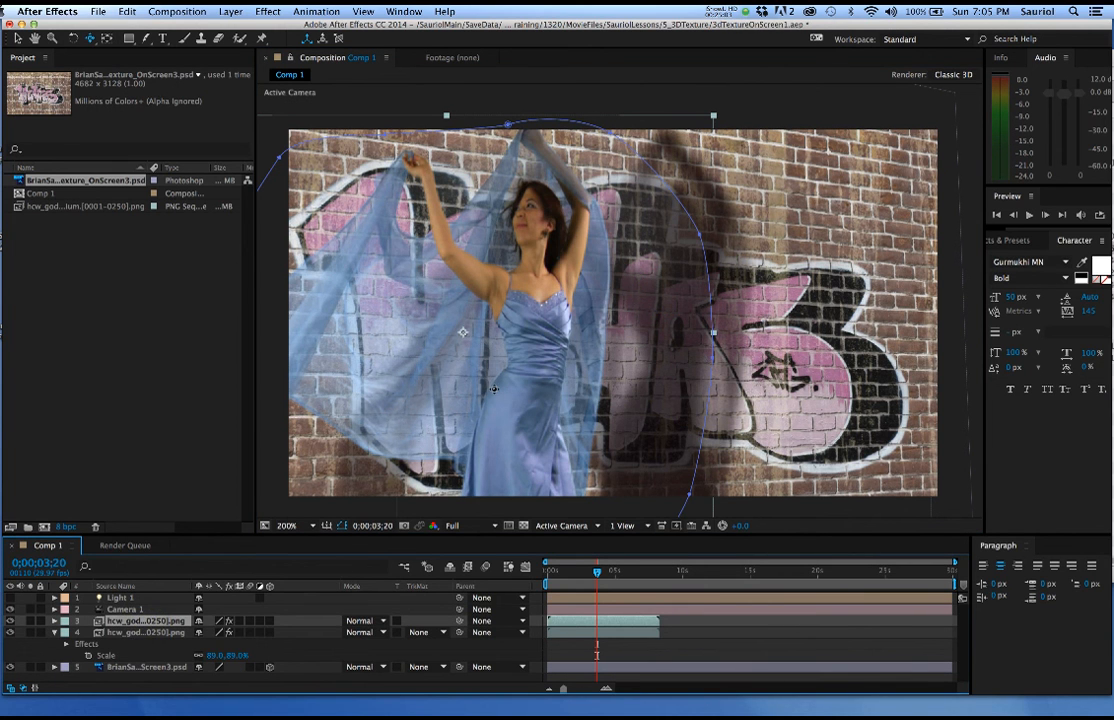
{"action": "key", "text": "v"}
{"action": "left_click_drag", "start_coordinate": [493, 389], "coordinate": [614, 388]}
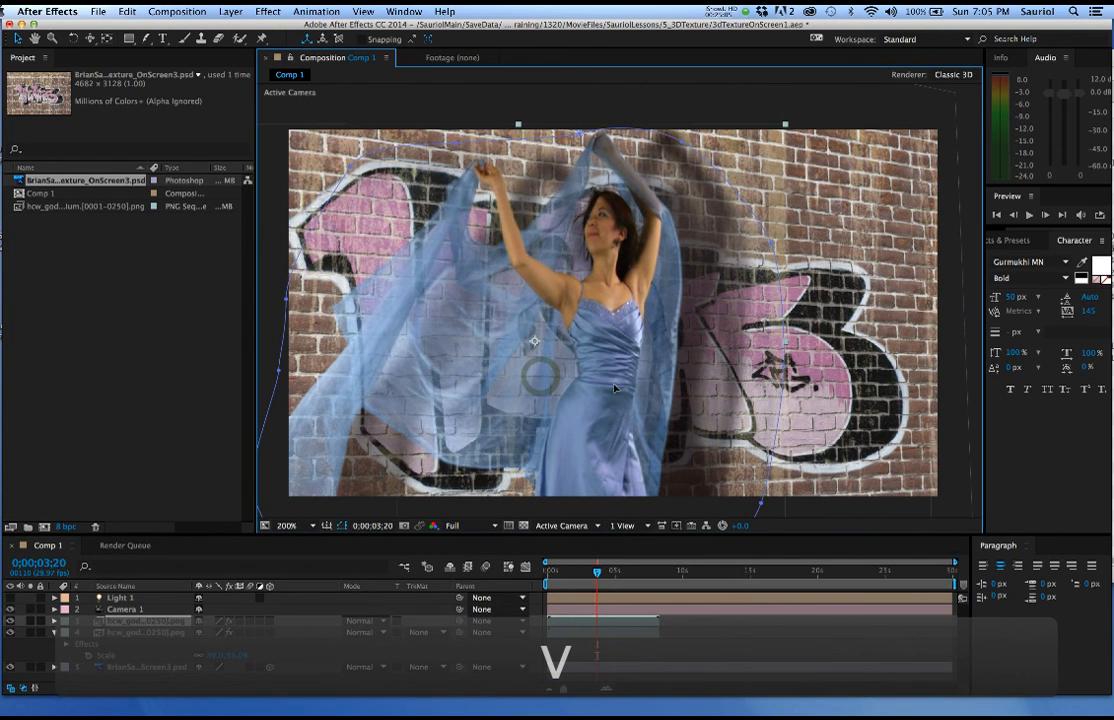
{"action": "left_click", "coordinate": [178, 634]}
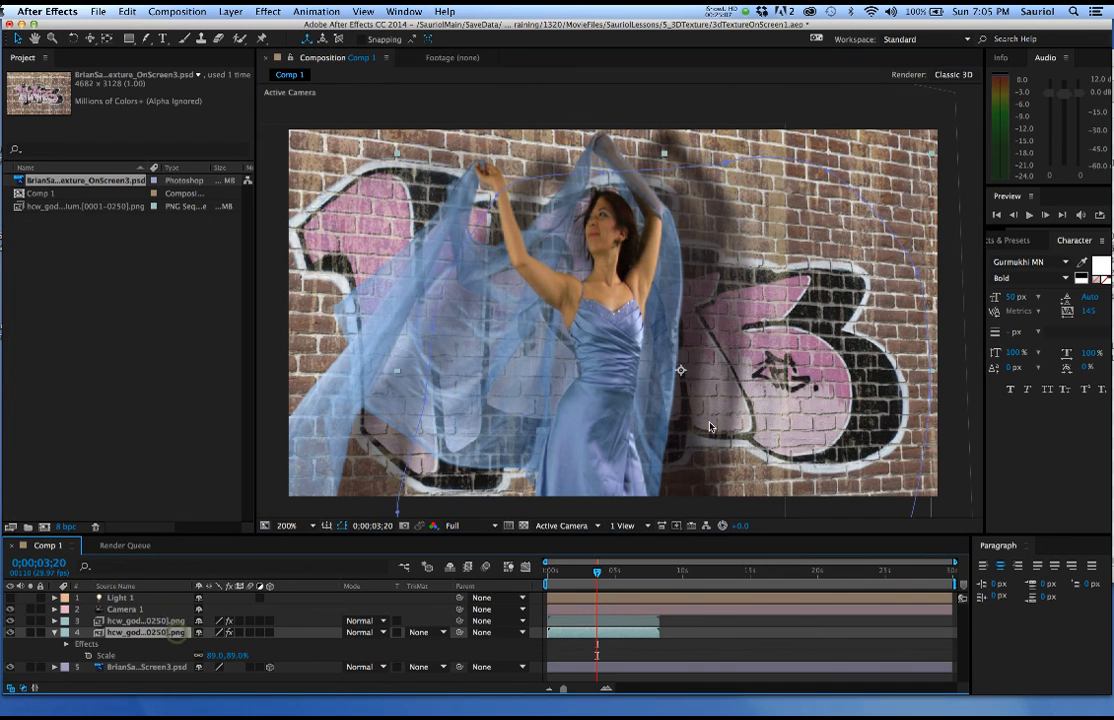
{"action": "left_click_drag", "start_coordinate": [716, 405], "coordinate": [575, 416]}
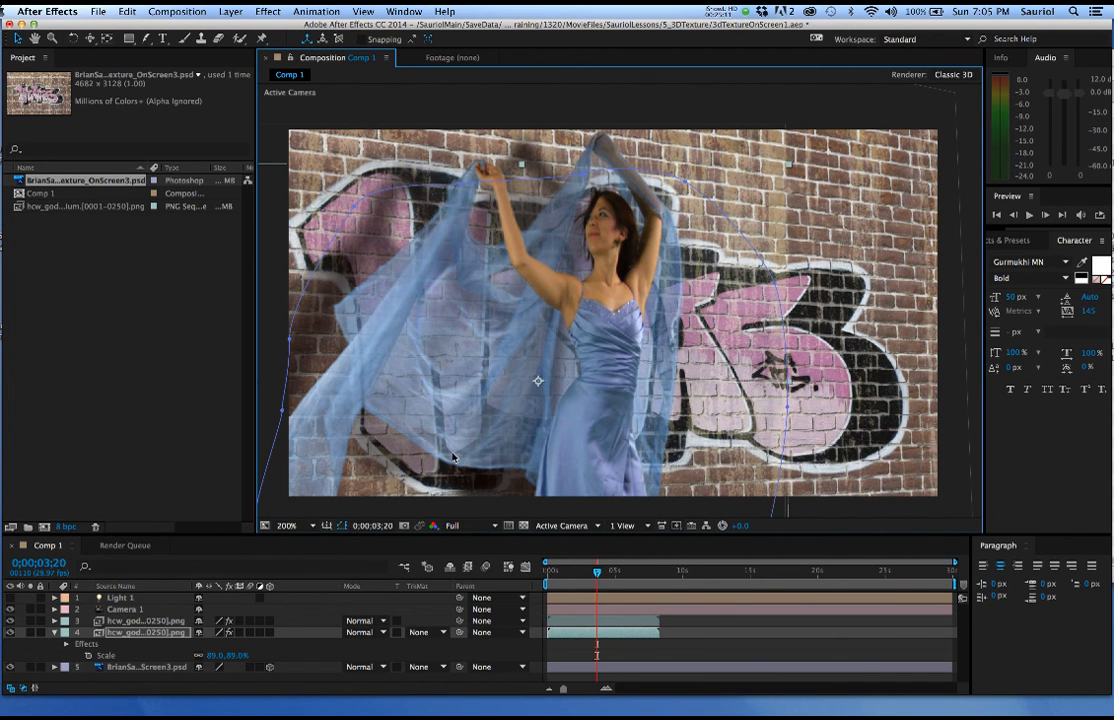
{"action": "right_click", "coordinate": [599, 428]}
{"action": "left_click", "coordinate": [554, 435]}
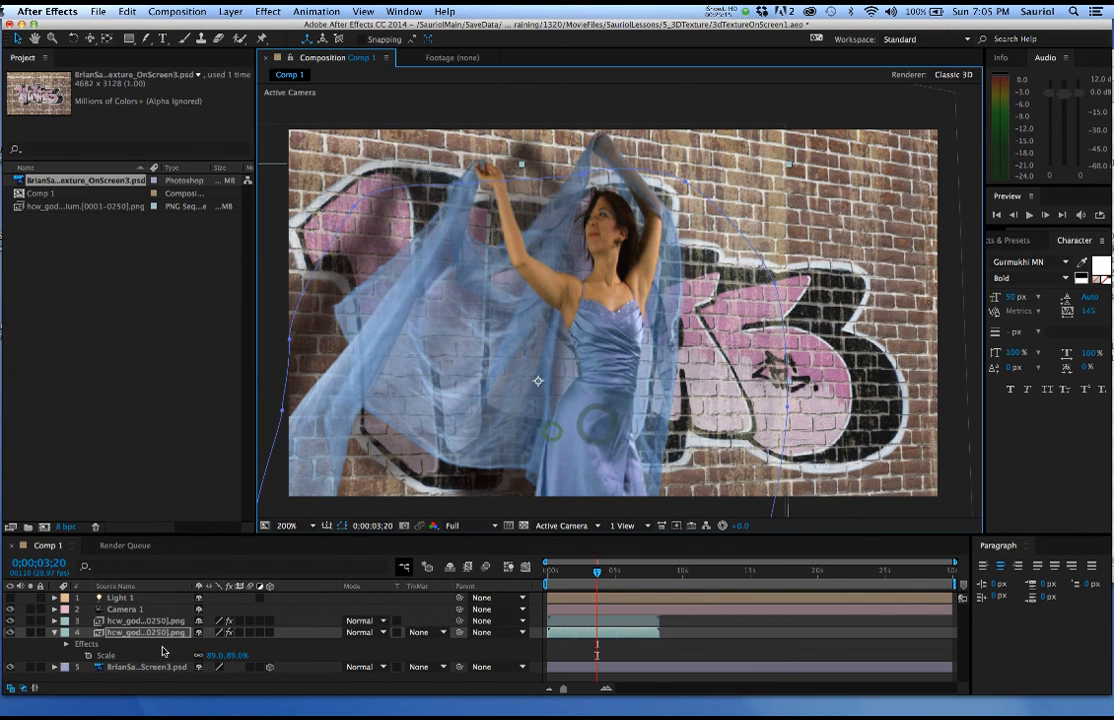
Move the dancer further over the graffiti's last letters and nudge the shadow layer slightly toward her
{"action": "left_click", "coordinate": [600, 393]}
{"action": "left_click_drag", "start_coordinate": [600, 393], "coordinate": [772, 395]}
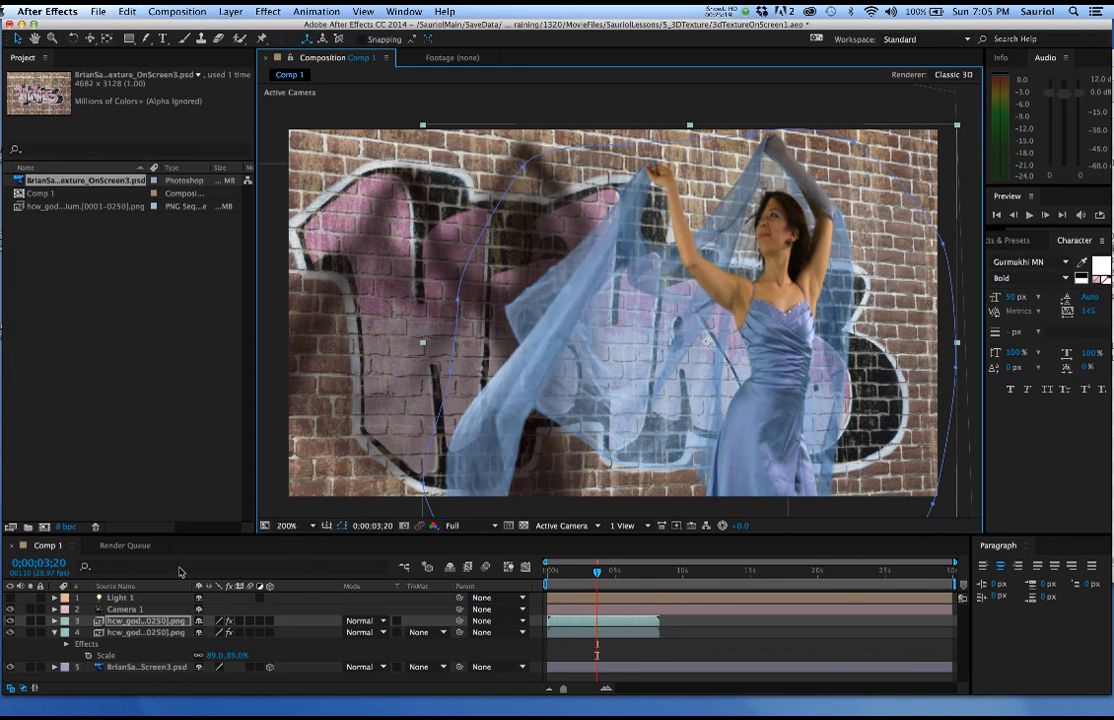
{"action": "left_click", "coordinate": [138, 632]}
{"action": "left_click_drag", "start_coordinate": [494, 323], "coordinate": [544, 336]}
{"action": "key", "text": "Return"}
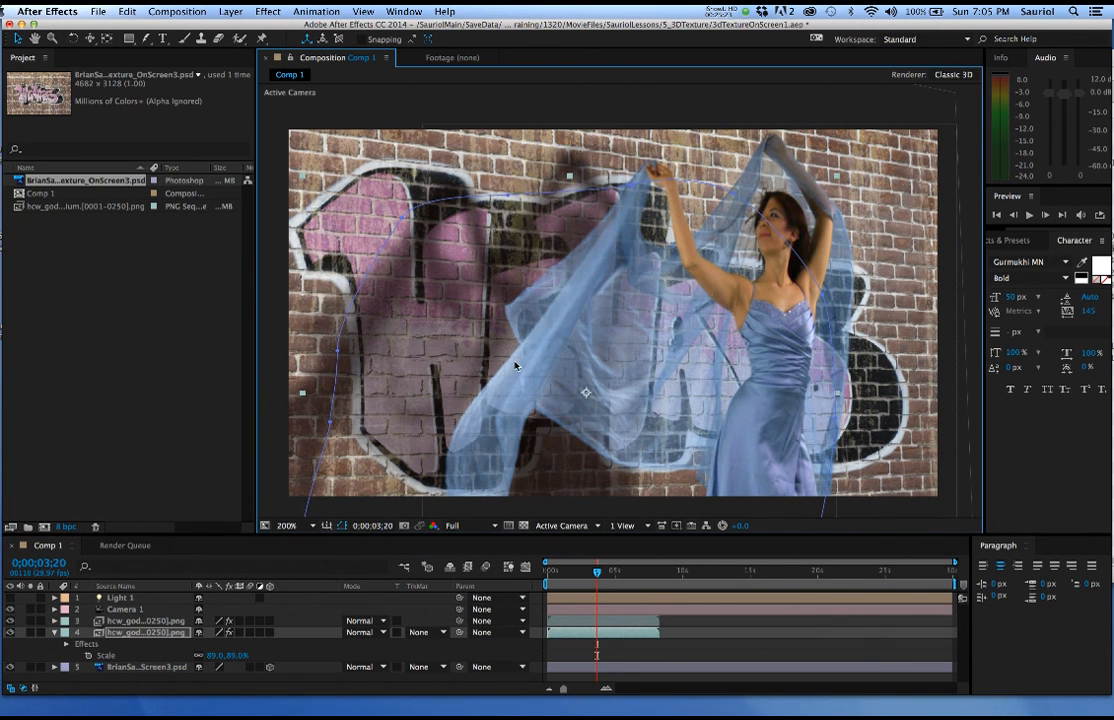
Scrub through the dance, end the work area at 0;00;07;12, and save the project
{"action": "mouse_move", "coordinate": [594, 582]}
{"action": "left_mouse_down"}
{"action": "mouse_move", "coordinate": [665, 582]}
{"action": "mouse_move", "coordinate": [572, 582]}
{"action": "left_mouse_up"}
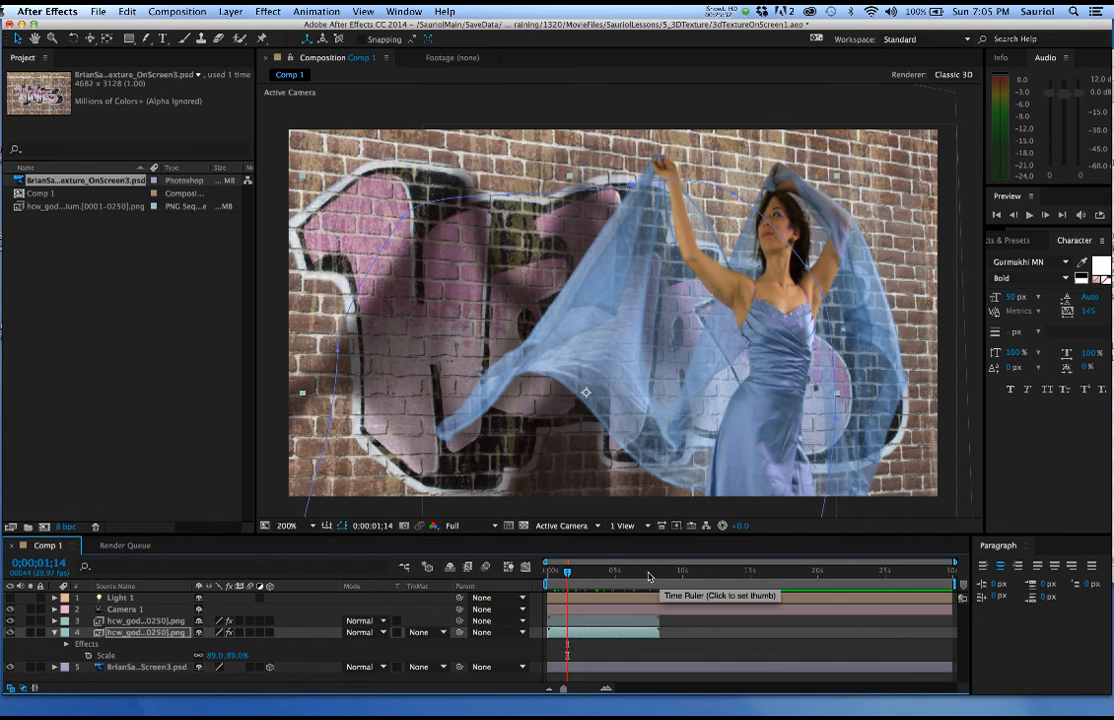
{"action": "left_click", "coordinate": [648, 577]}
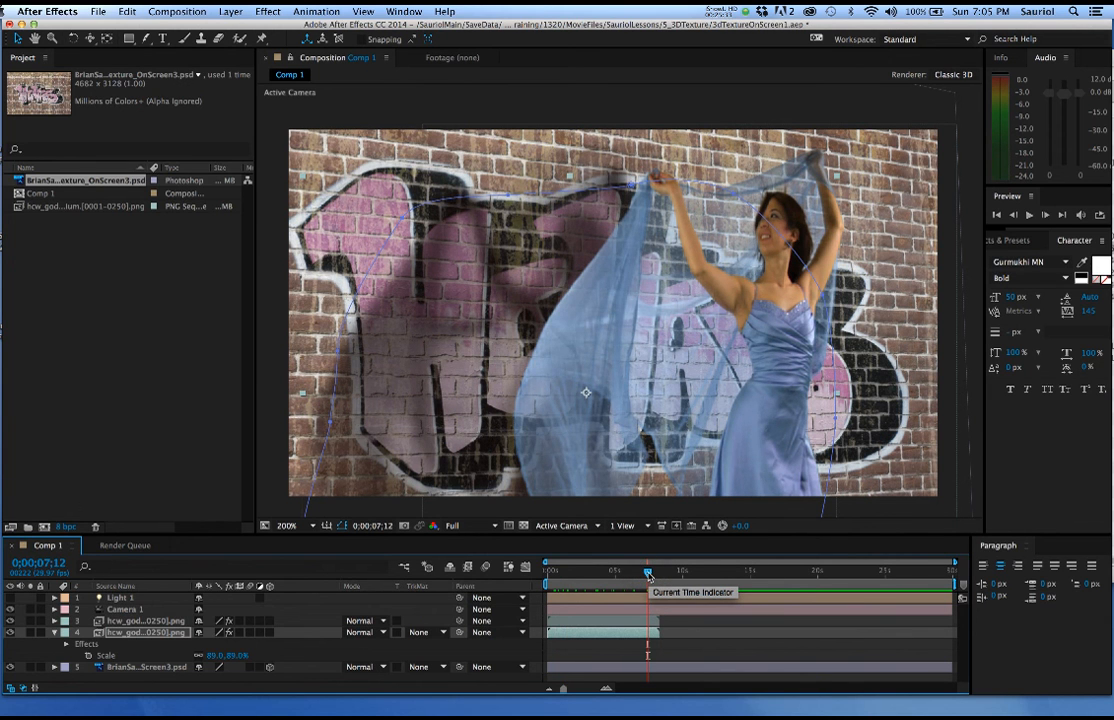
{"action": "key", "text": "n"}
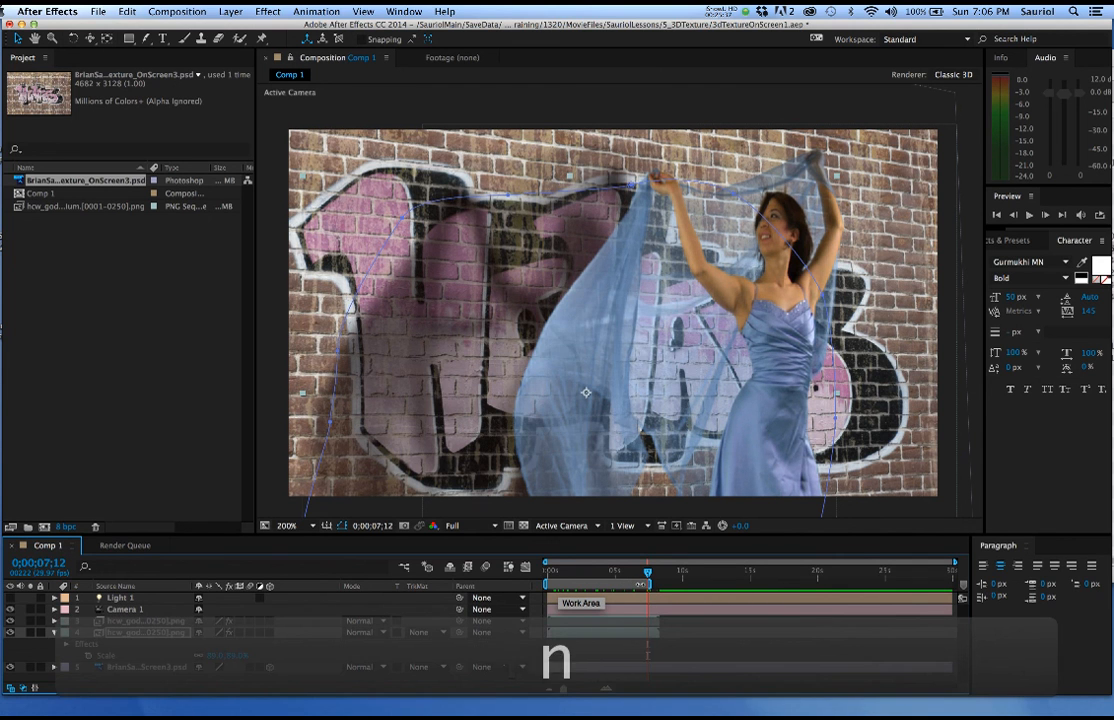
{"action": "key", "text": "super+s"}
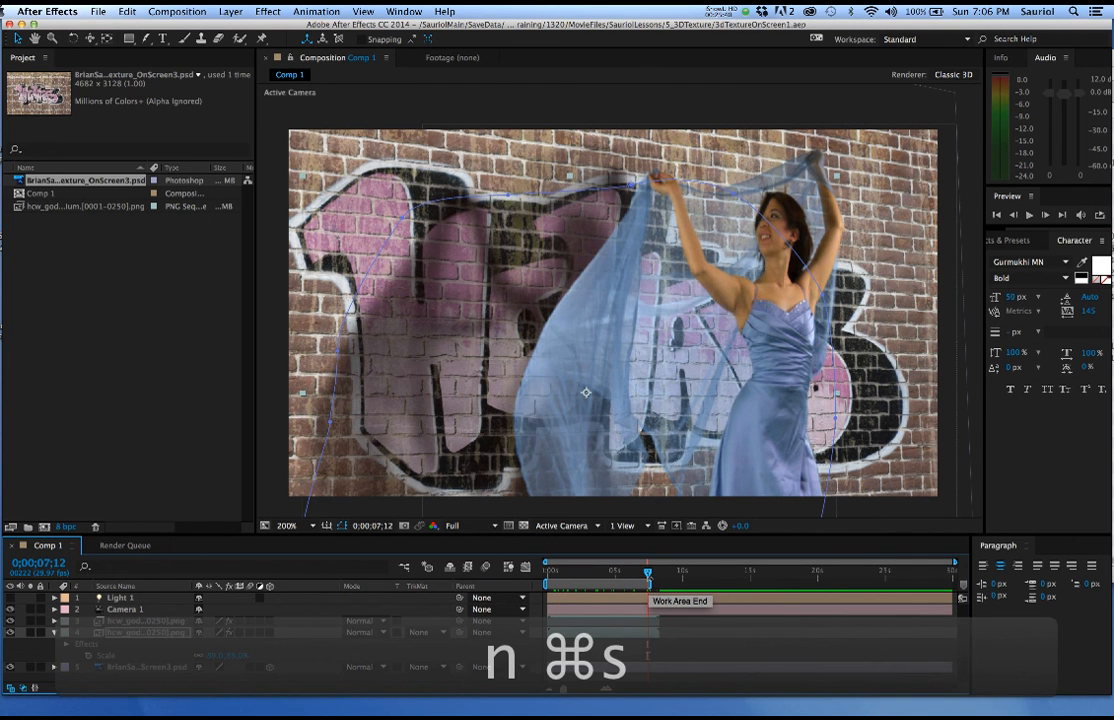
Run a brief RAM preview, enlarge the preview controls to uncover their options, and set the RAM preview resolution to Full
{"action": "key", "text": "KP_0"}
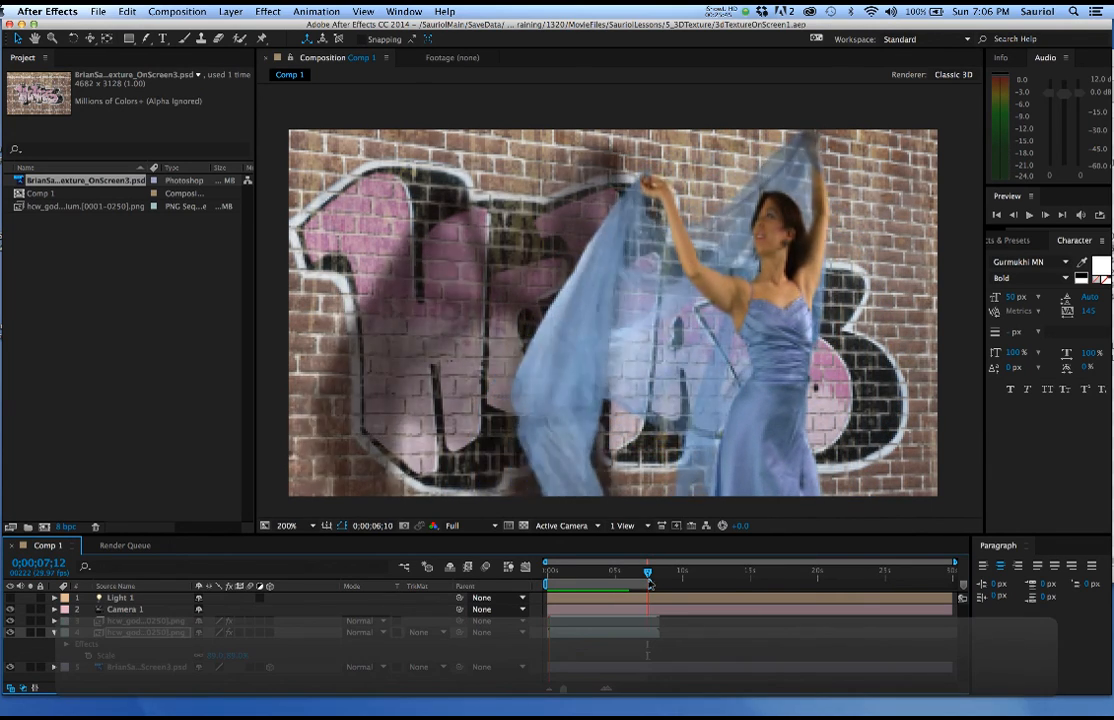
{"action": "key", "text": "space"}
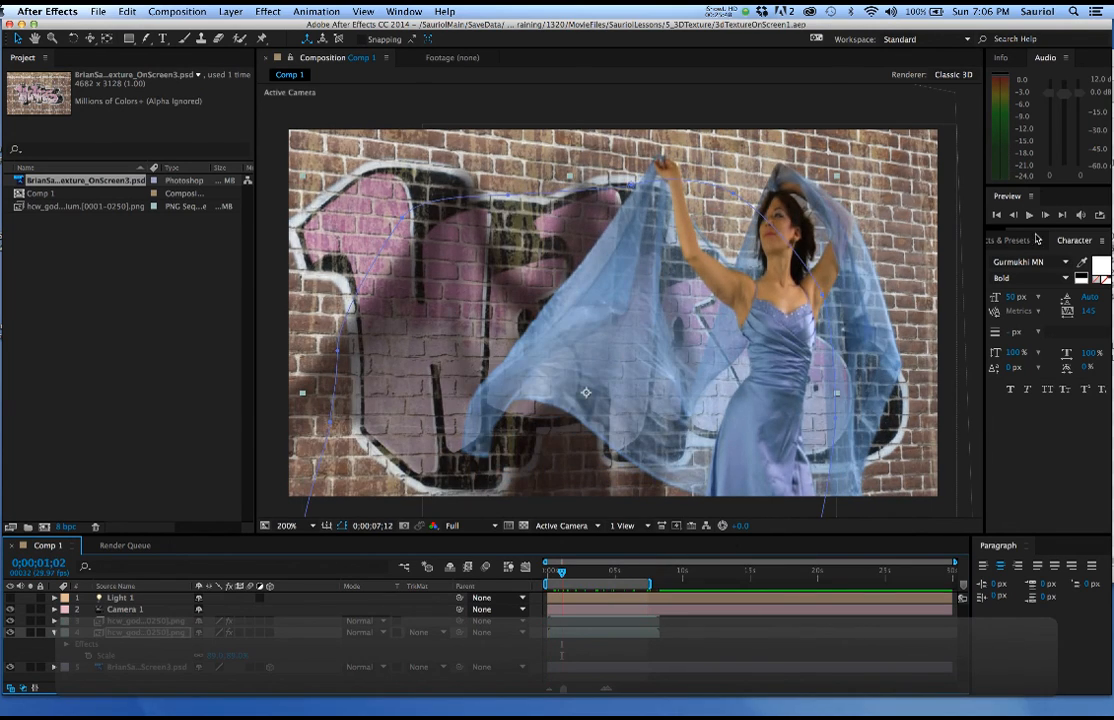
{"action": "left_click_drag", "start_coordinate": [1043, 228], "coordinate": [1043, 362]}
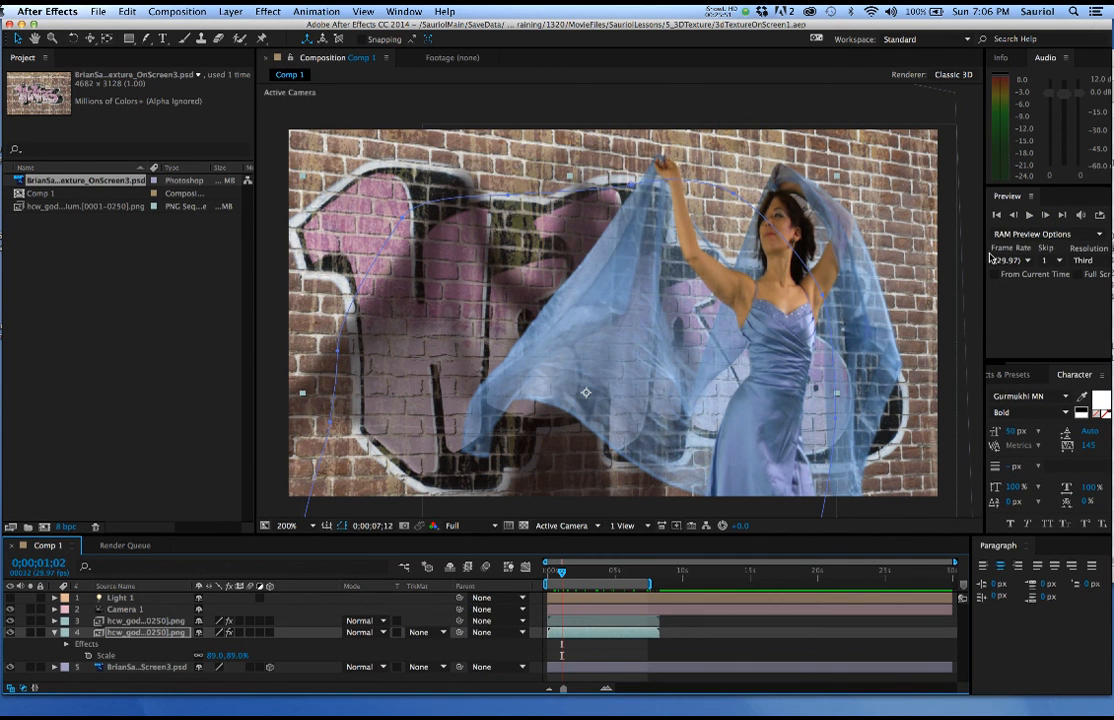
{"action": "left_click_drag", "start_coordinate": [985, 256], "coordinate": [873, 256]}
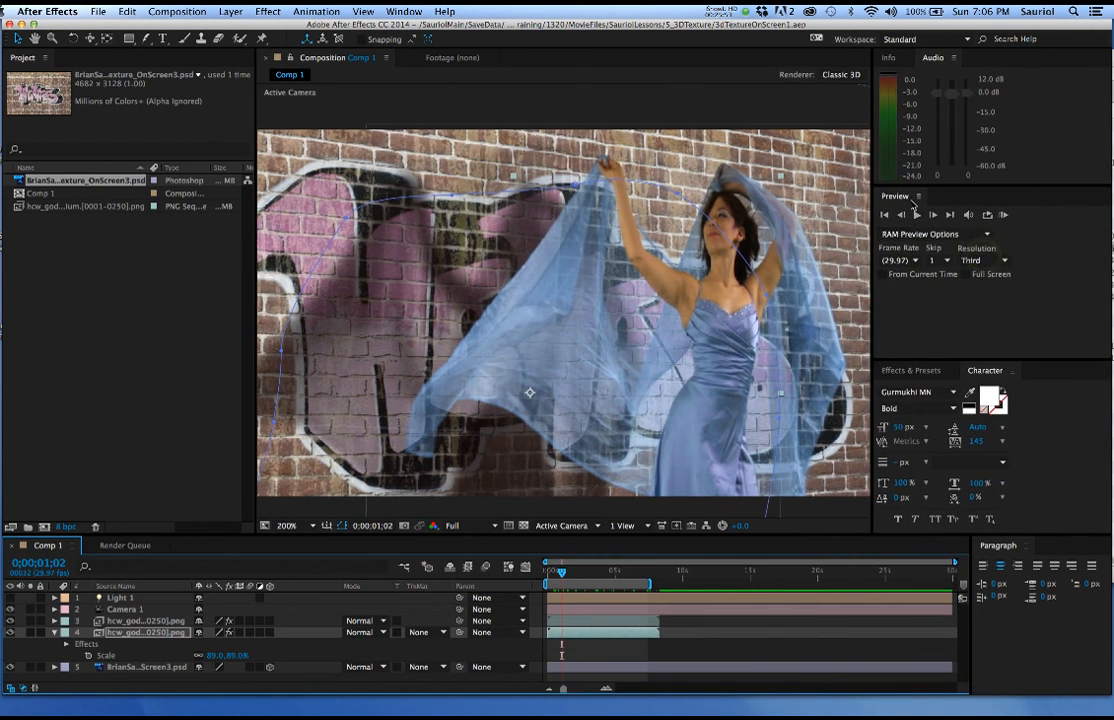
{"action": "left_click", "coordinate": [998, 262]}
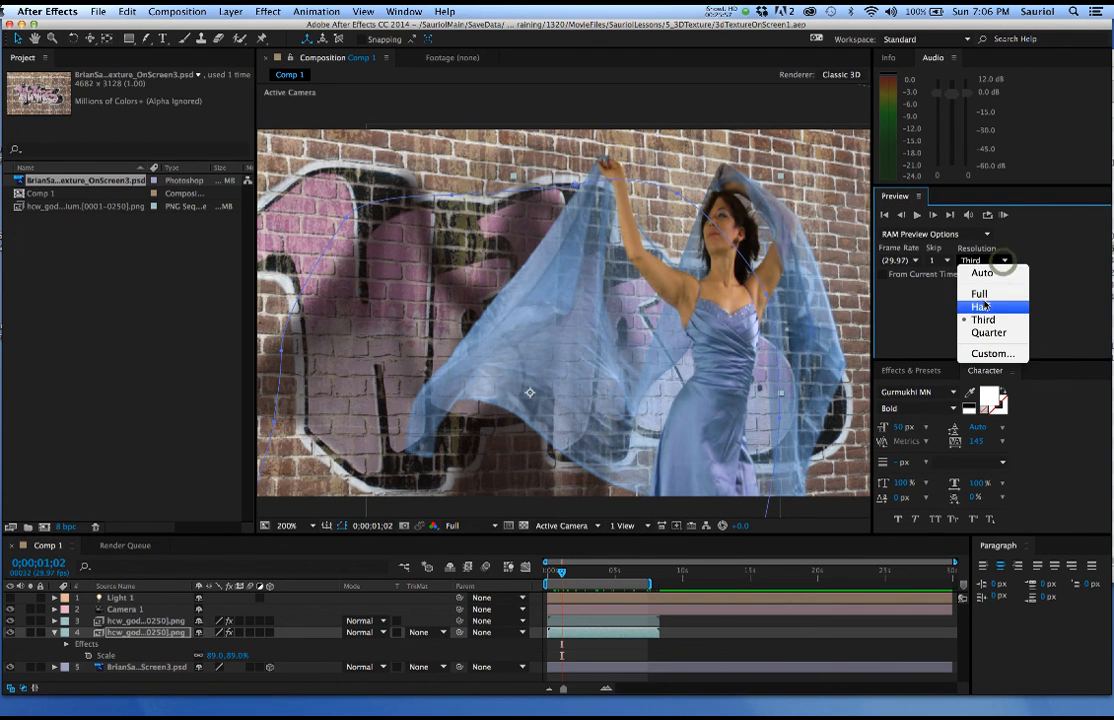
{"action": "left_click", "coordinate": [985, 293]}
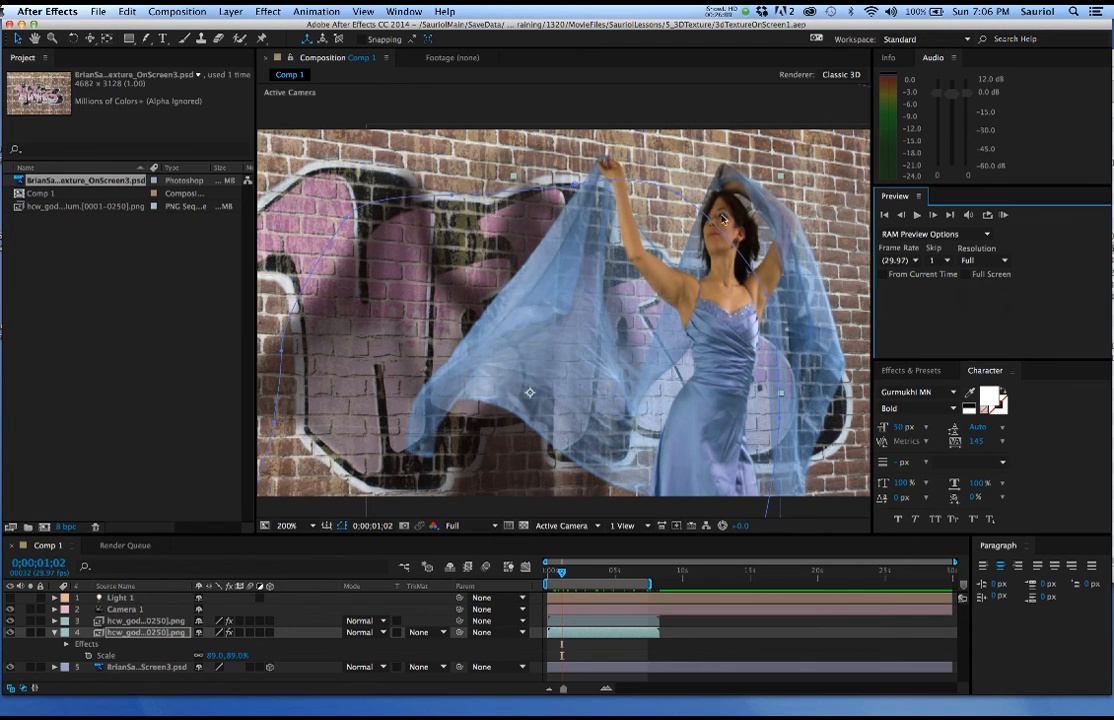
Play a full-resolution RAM preview of the work area to check the dancer and her shadow against the wall
{"action": "left_click", "coordinate": [701, 104]}
{"action": "key", "text": "KP_0"}
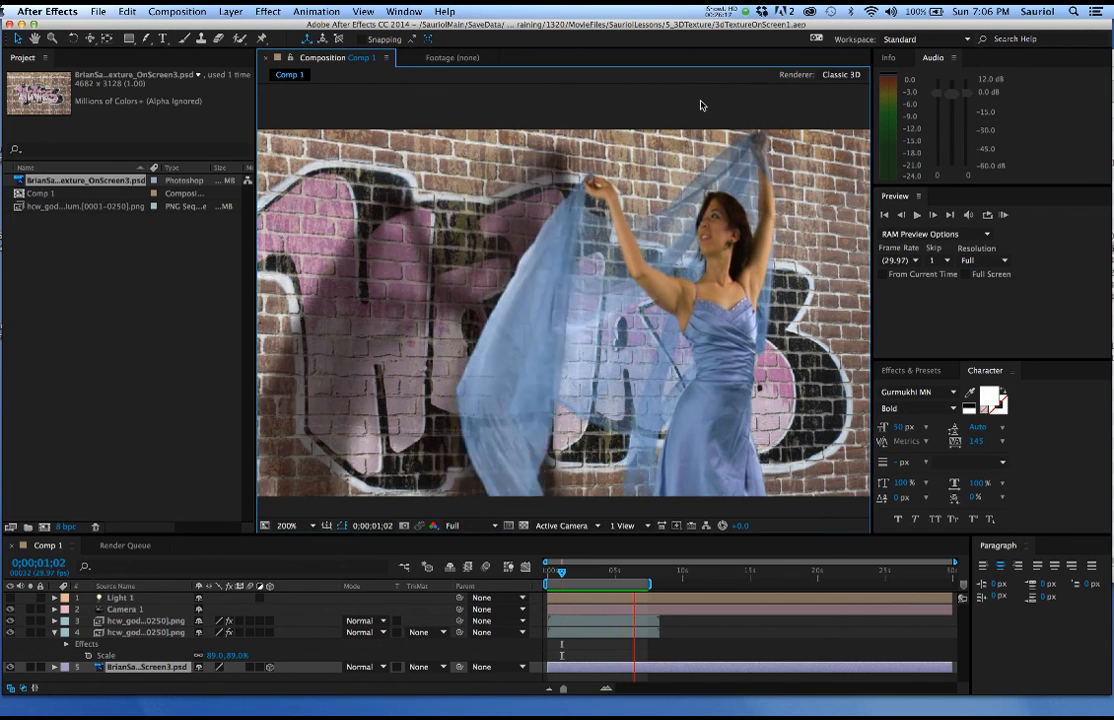
{"action": "key", "text": "space"}
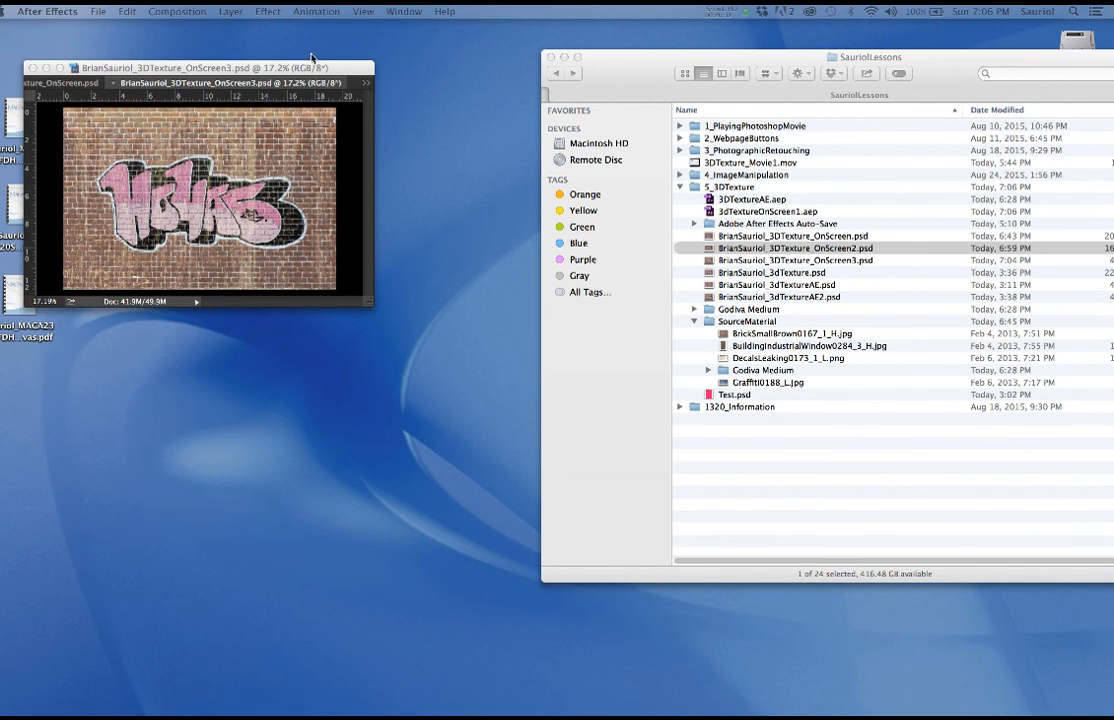
Switch to Photoshop, enlarge the flattened texture's document window, and magnify the graffiti wall
{"action": "left_click", "coordinate": [348, 74]}
{"action": "left_click_drag", "start_coordinate": [370, 307], "coordinate": [850, 692]}
{"action": "scroll", "coordinate": [432, 403], "scroll_direction": "up", "scroll_amount": 5}
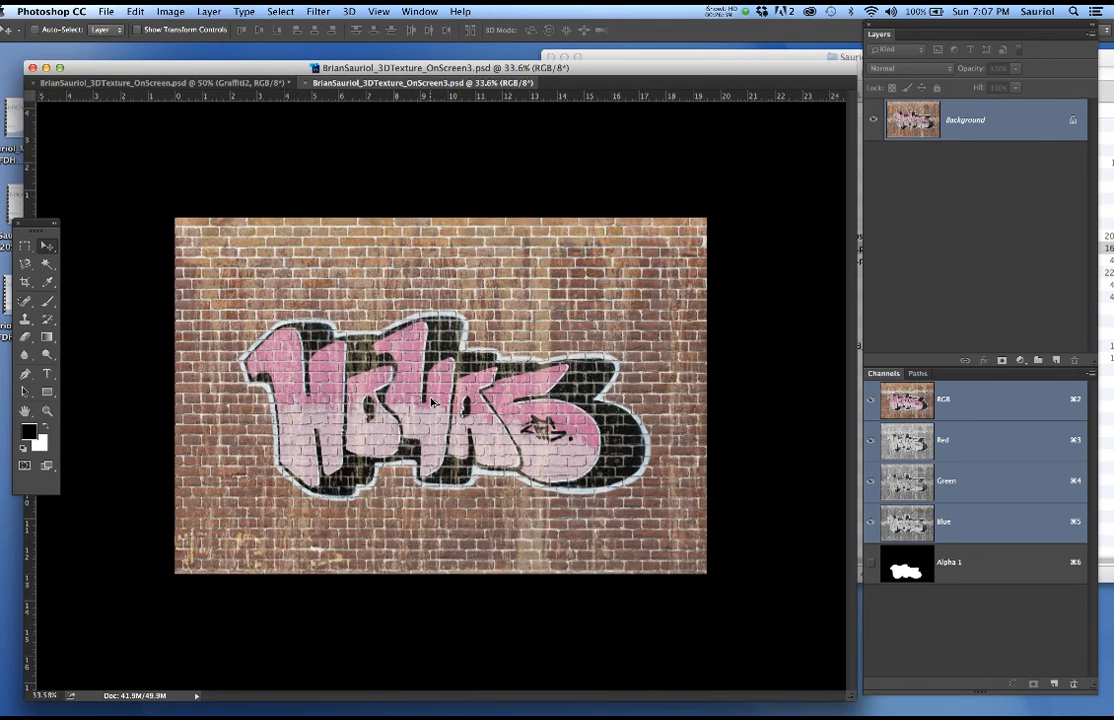
{"action": "scroll", "coordinate": [432, 403], "scroll_direction": "up", "scroll_amount": 1}
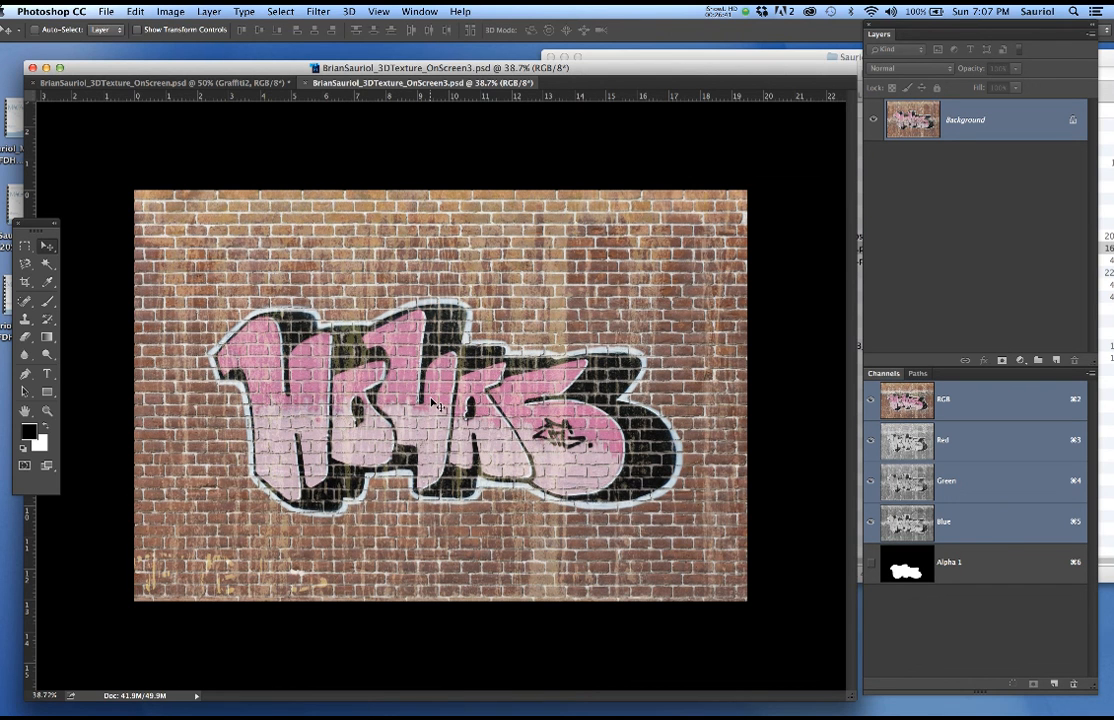
In the layered OnScreen wall document, extend the layer list, save the file, and delete the Black and Layer 1 layers
{"action": "left_click", "coordinate": [238, 82]}
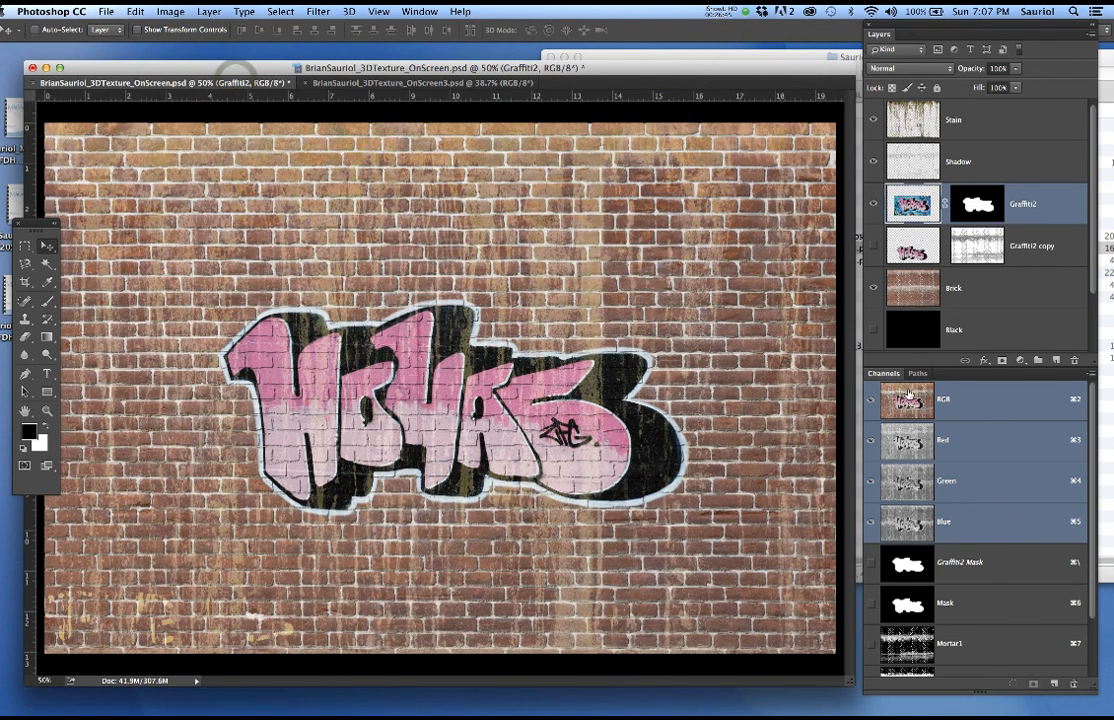
{"action": "left_click_drag", "start_coordinate": [941, 368], "coordinate": [941, 543]}
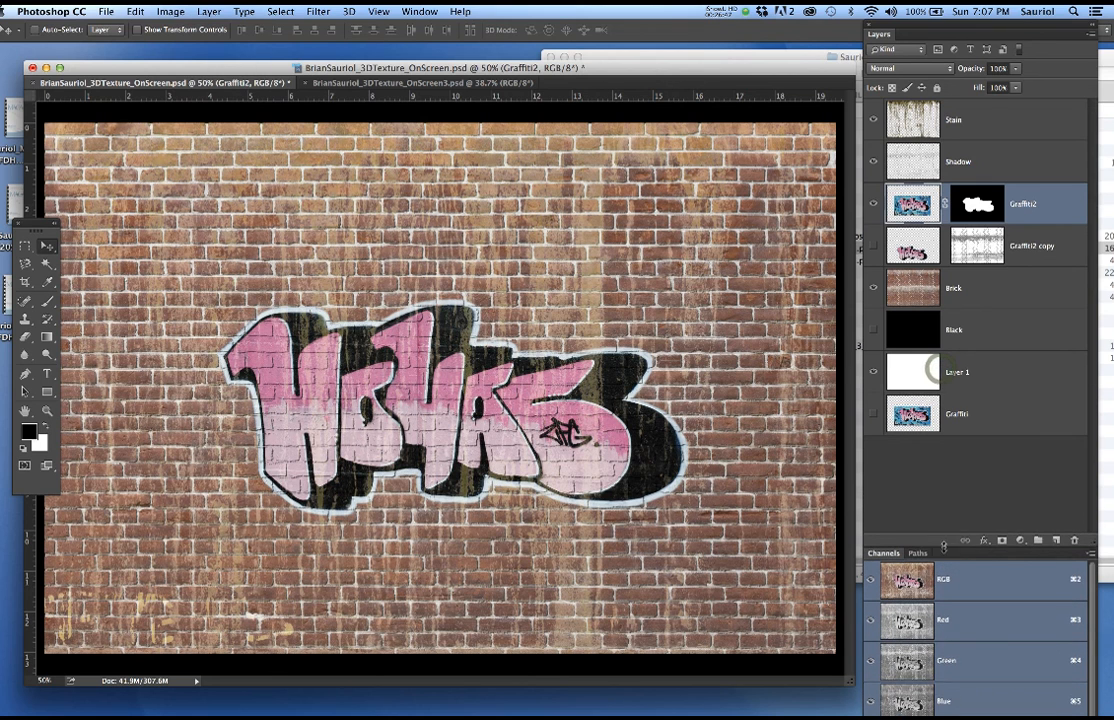
{"action": "left_click", "coordinate": [1011, 329]}
{"action": "left_click", "coordinate": [1004, 384], "text": "shift"}
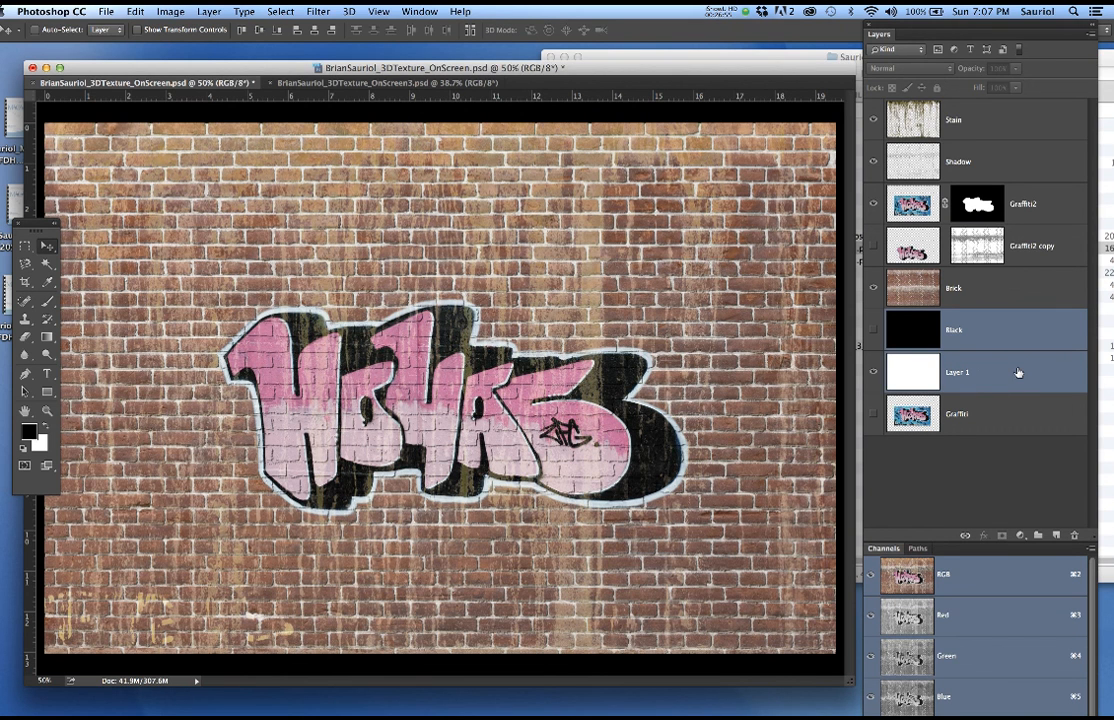
{"action": "mouse_move", "coordinate": [1018, 372]}
{"action": "left_mouse_down"}
{"action": "mouse_move", "coordinate": [1028, 483]}
{"action": "mouse_move", "coordinate": [998, 372]}
{"action": "left_mouse_up"}
{"action": "key", "text": "super+s"}
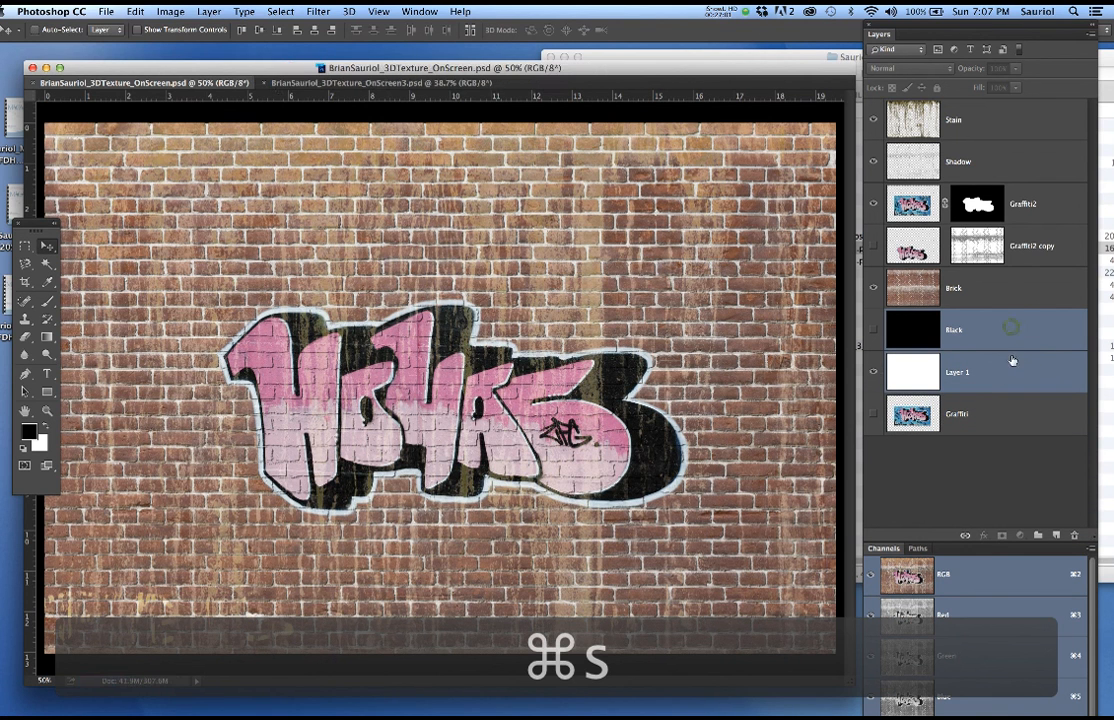
{"action": "left_click_drag", "start_coordinate": [1012, 361], "coordinate": [1074, 536]}
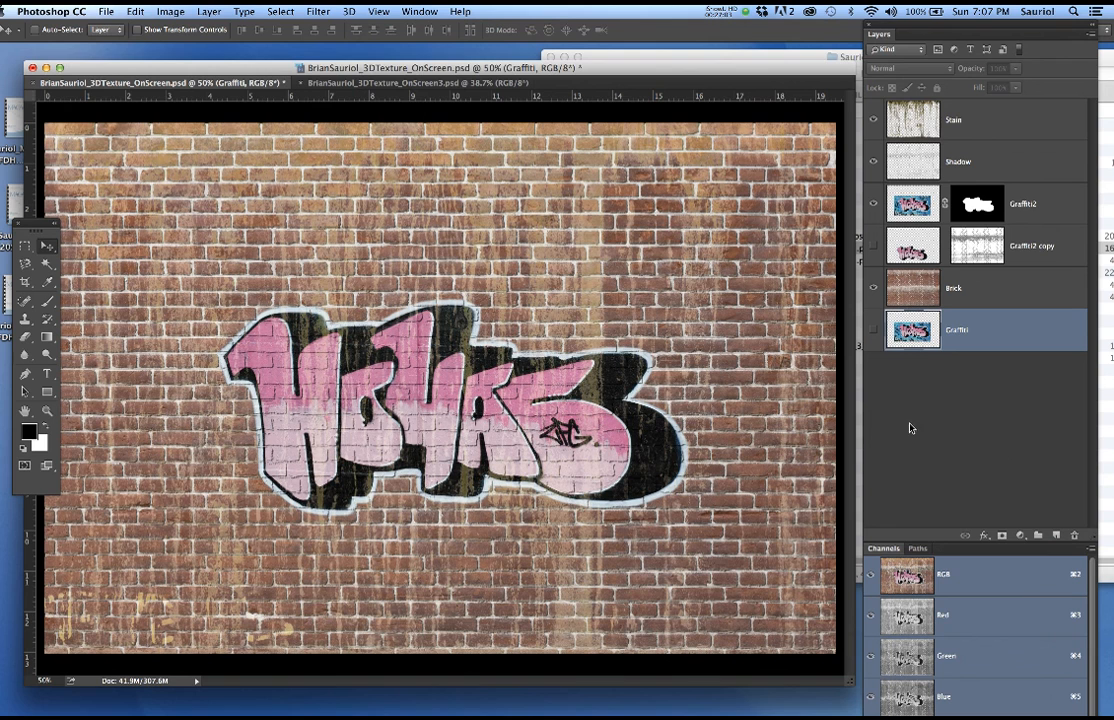